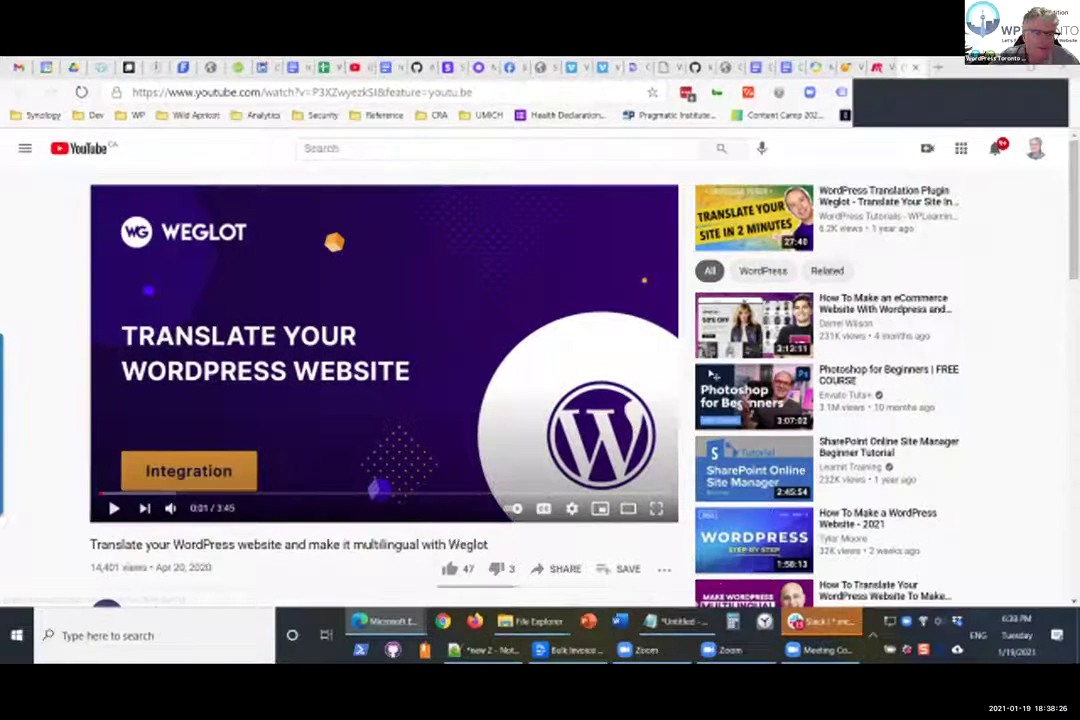
Step: Play the Weglot tutorial video with sound in full-screen view
{"action": "left_click", "coordinate": [172, 508]}
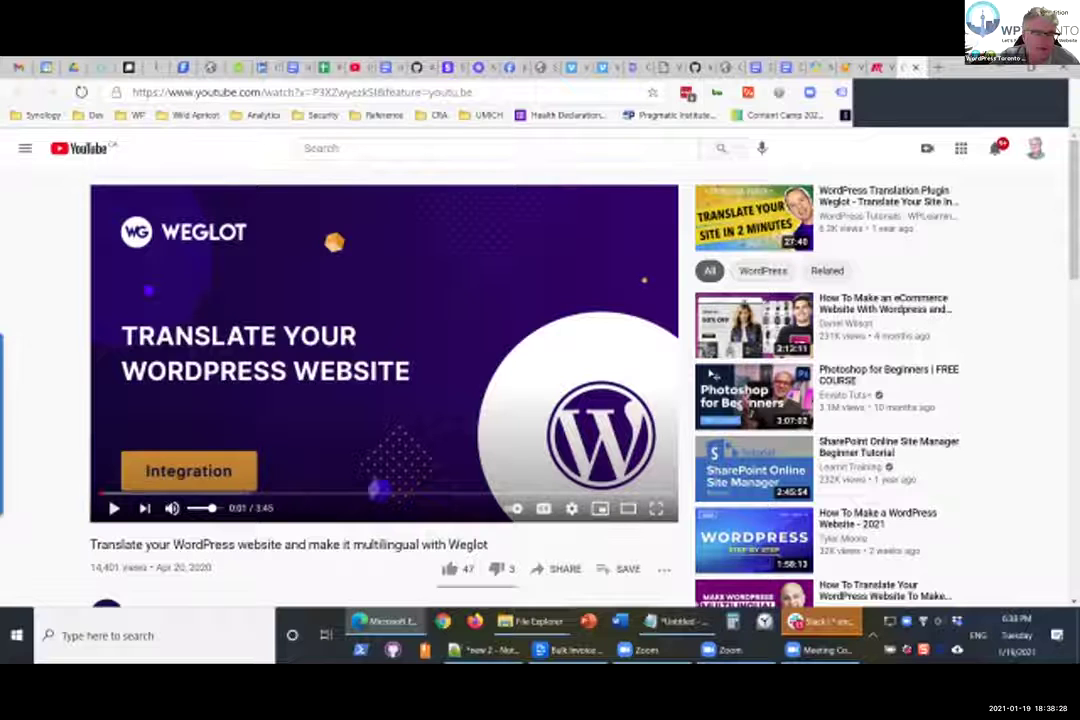
{"action": "left_click", "coordinate": [113, 508]}
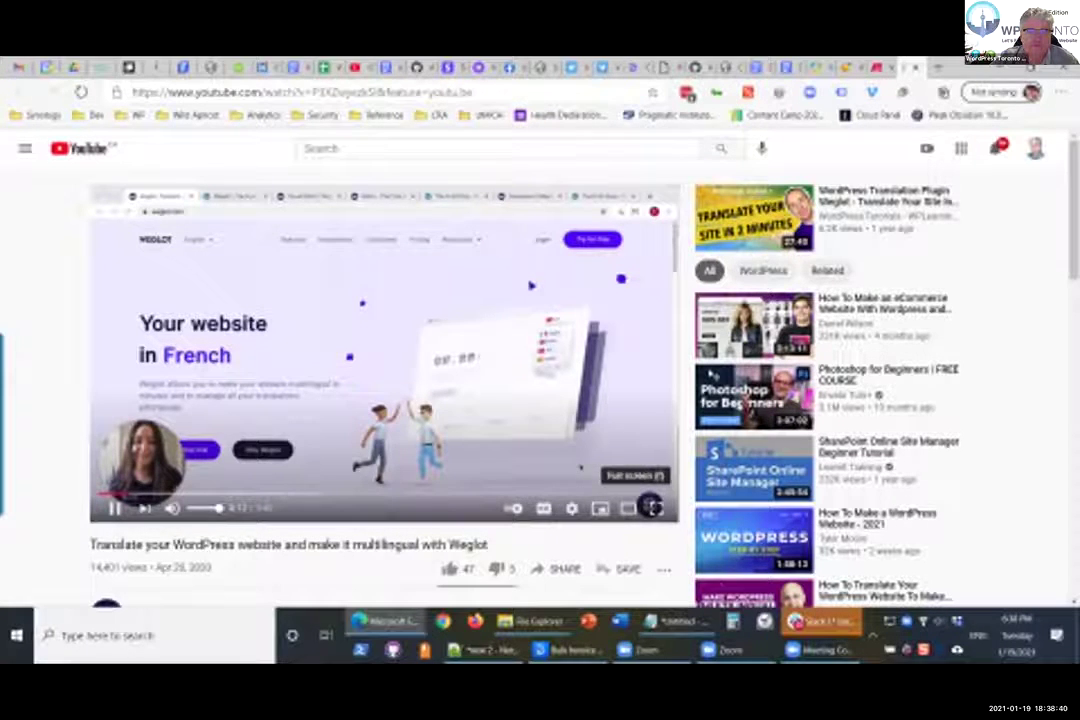
{"action": "key", "text": "F11"}
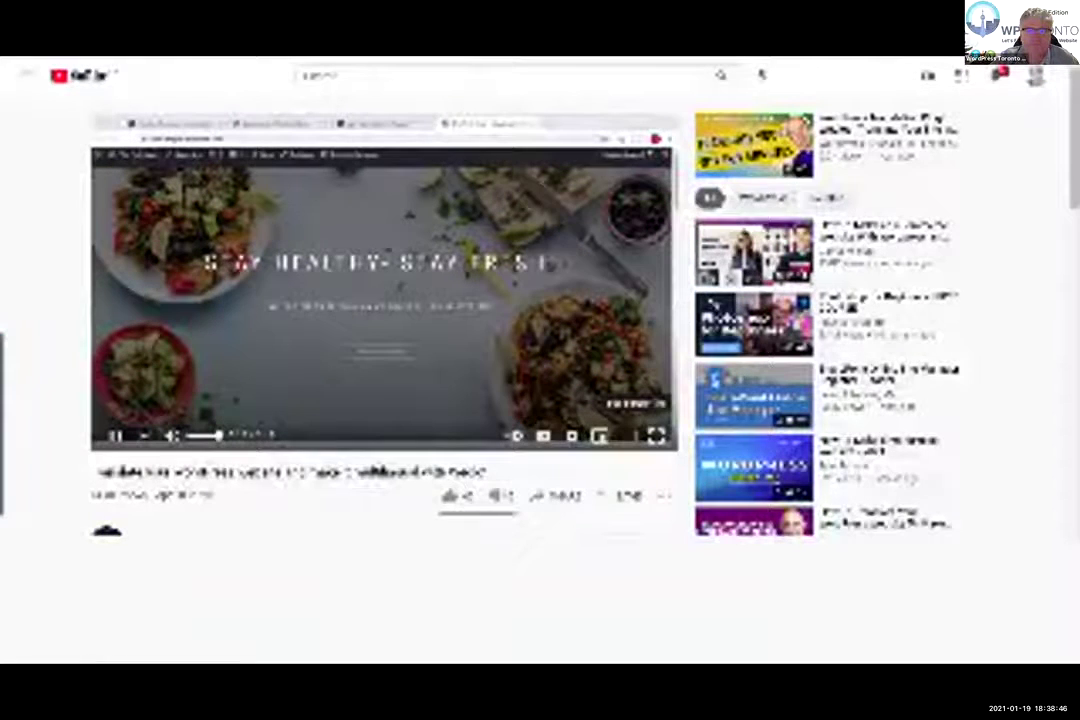
{"action": "key", "text": "t"}
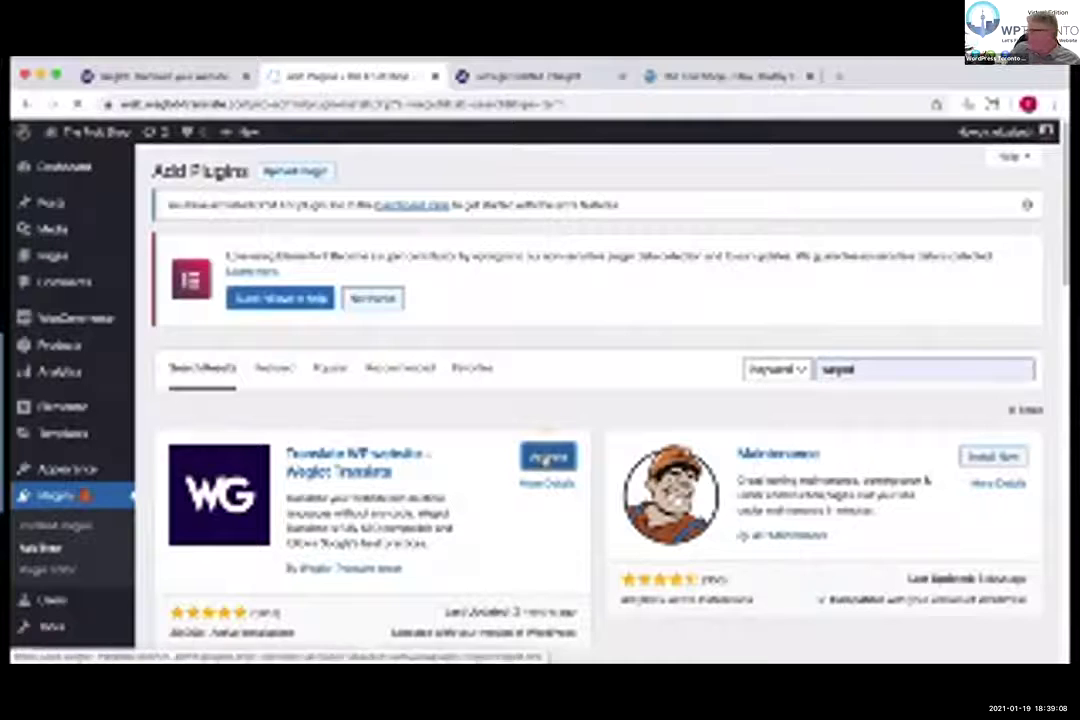
Step: Activate the Weglot Translate plugin and open its main configuration page in the WordPress admin
{"action": "left_click", "coordinate": [548, 457]}
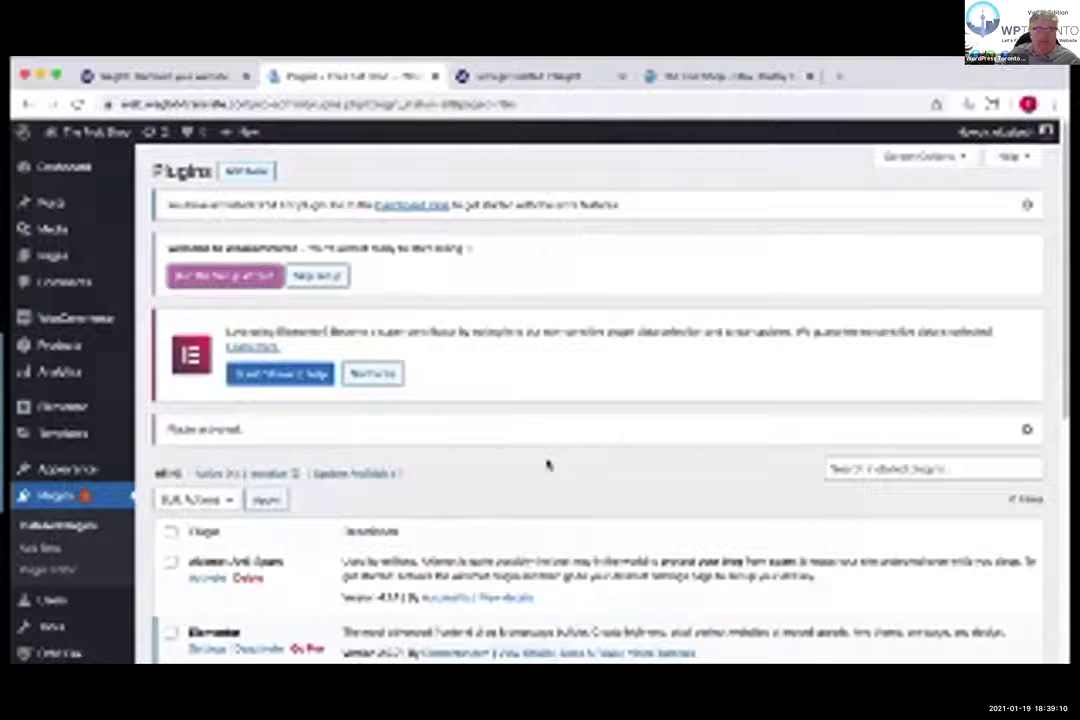
{"action": "scroll", "coordinate": [48, 380], "scroll_direction": "down", "scroll_amount": 2}
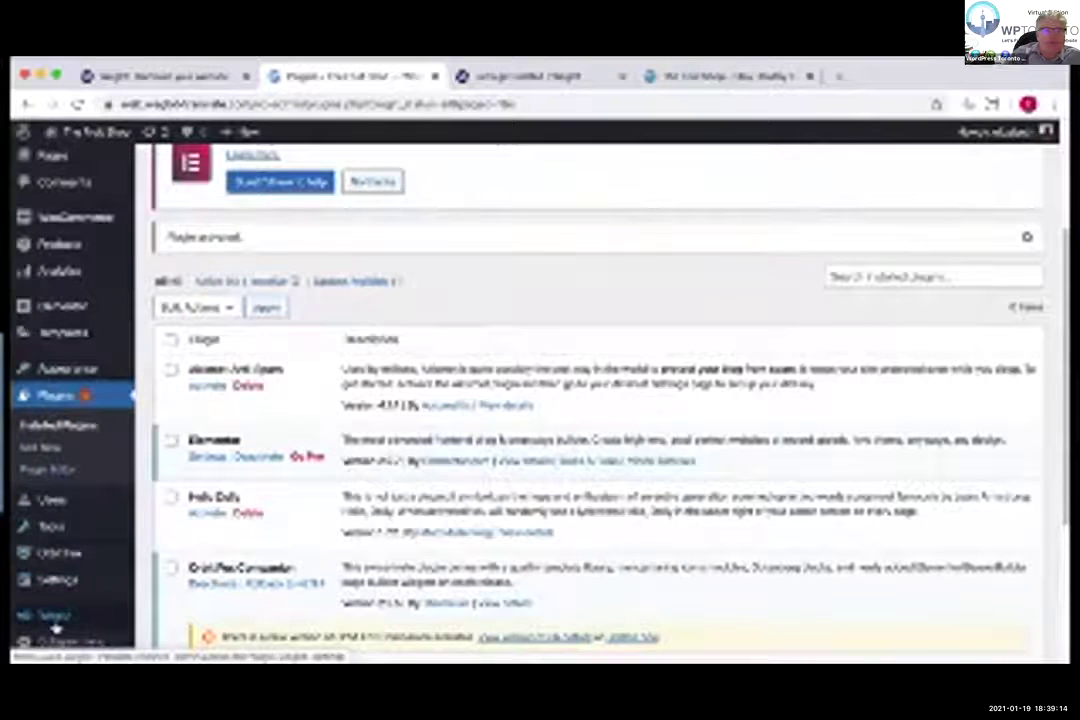
{"action": "left_click", "coordinate": [55, 617]}
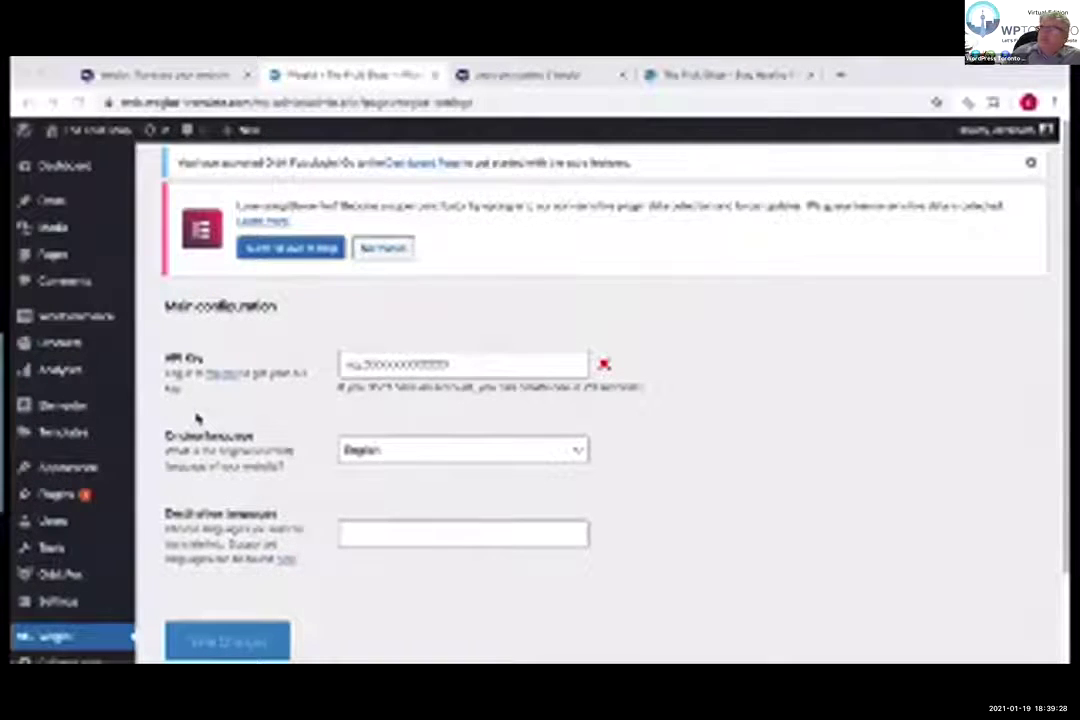
Step: Copy the API key from the Weglot dashboard and paste it into the plugin's API Key field
{"action": "left_click", "coordinate": [541, 76]}
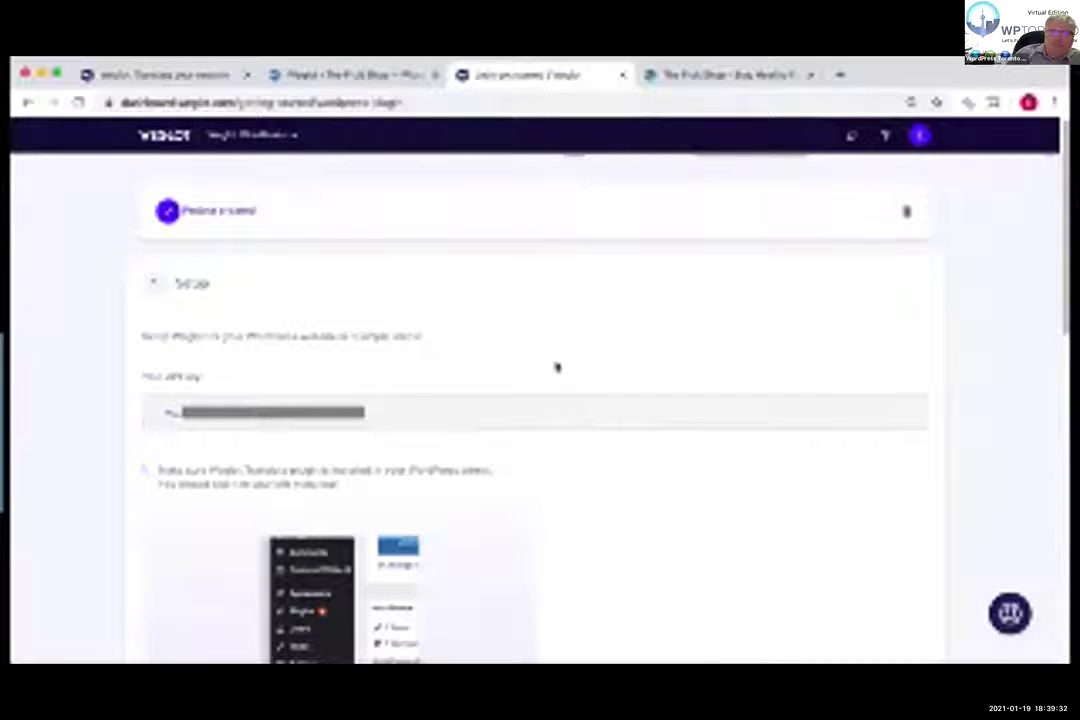
{"action": "mouse_move", "coordinate": [196, 422]}
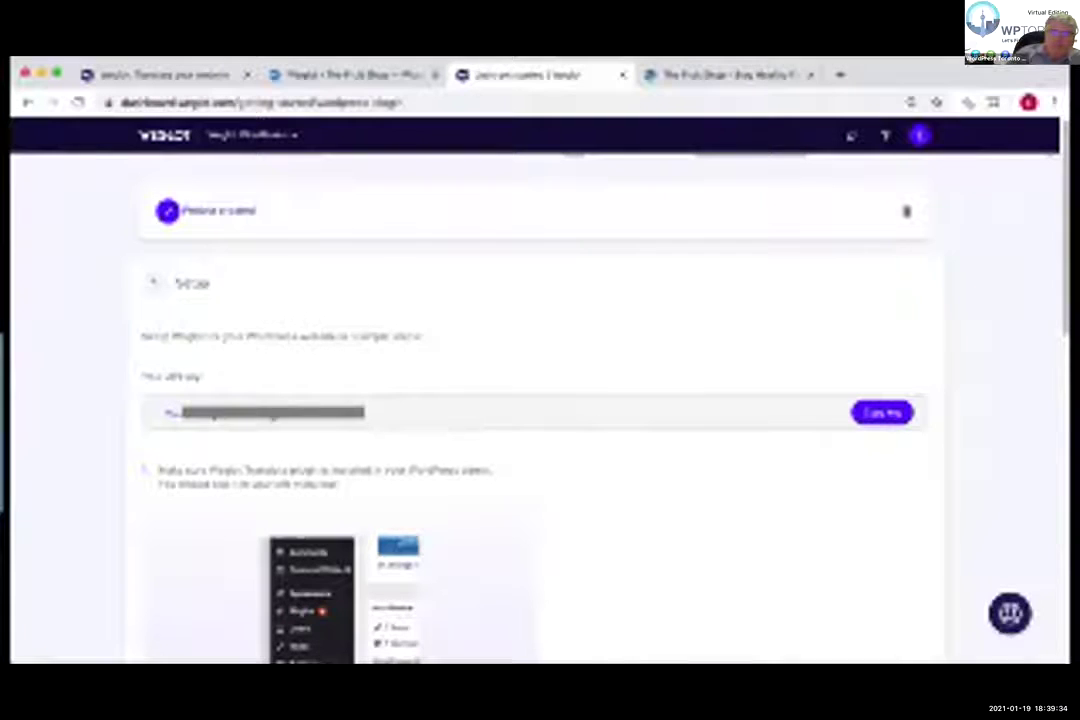
{"action": "left_click", "coordinate": [868, 412]}
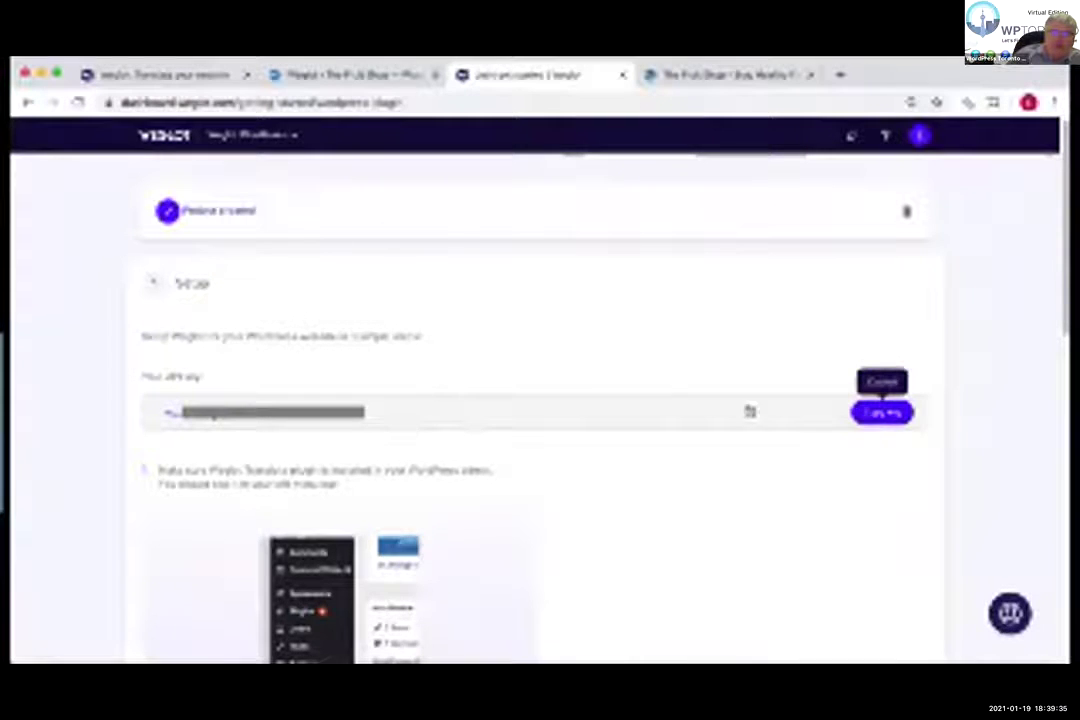
{"action": "left_click", "coordinate": [345, 76]}
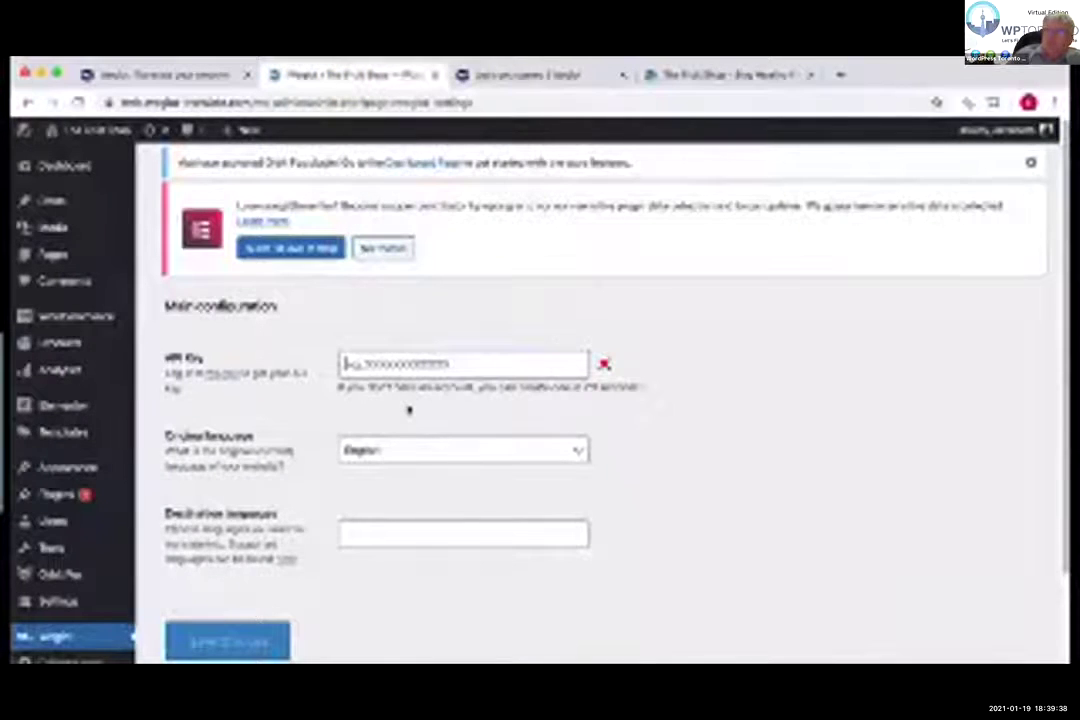
{"action": "key", "text": "super+v"}
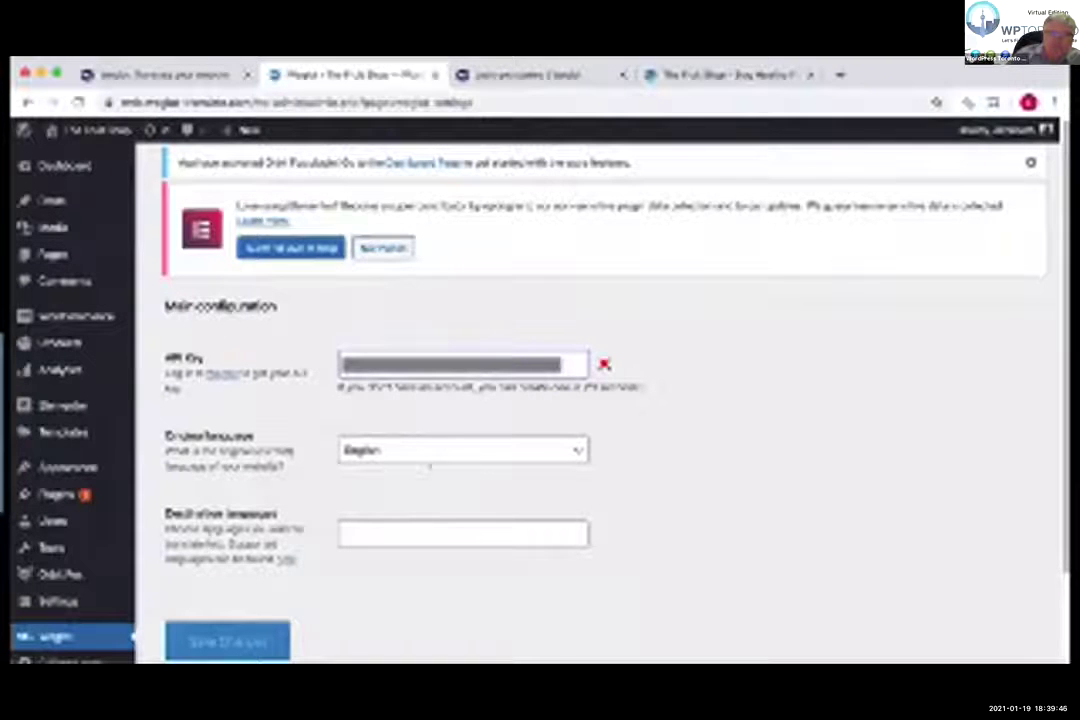
Step: Add Français as the destination language and save the Weglot configuration
{"action": "left_click", "coordinate": [355, 537]}
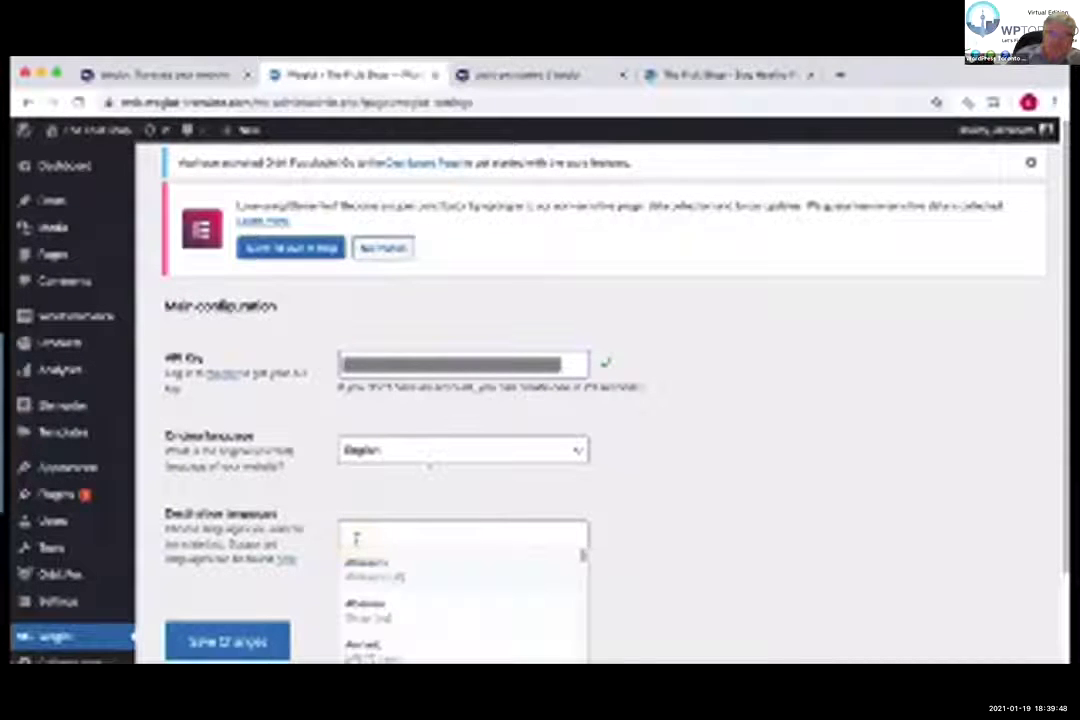
{"action": "type", "text": "fren"}
{"action": "left_click", "coordinate": [366, 572]}
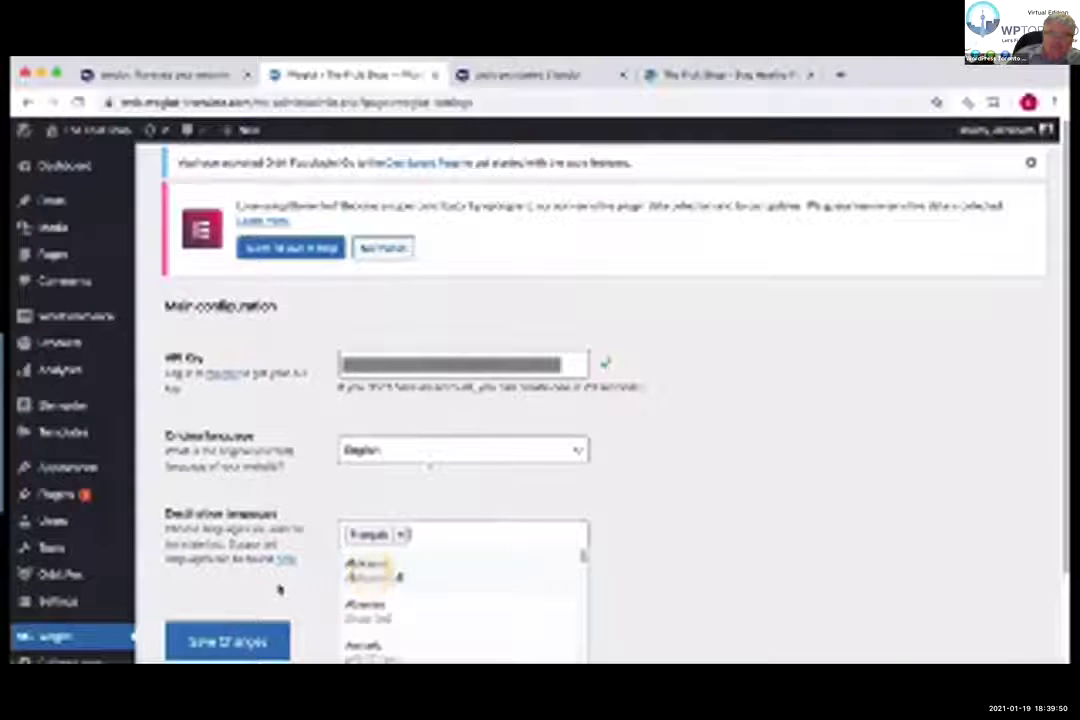
{"action": "left_click", "coordinate": [279, 580]}
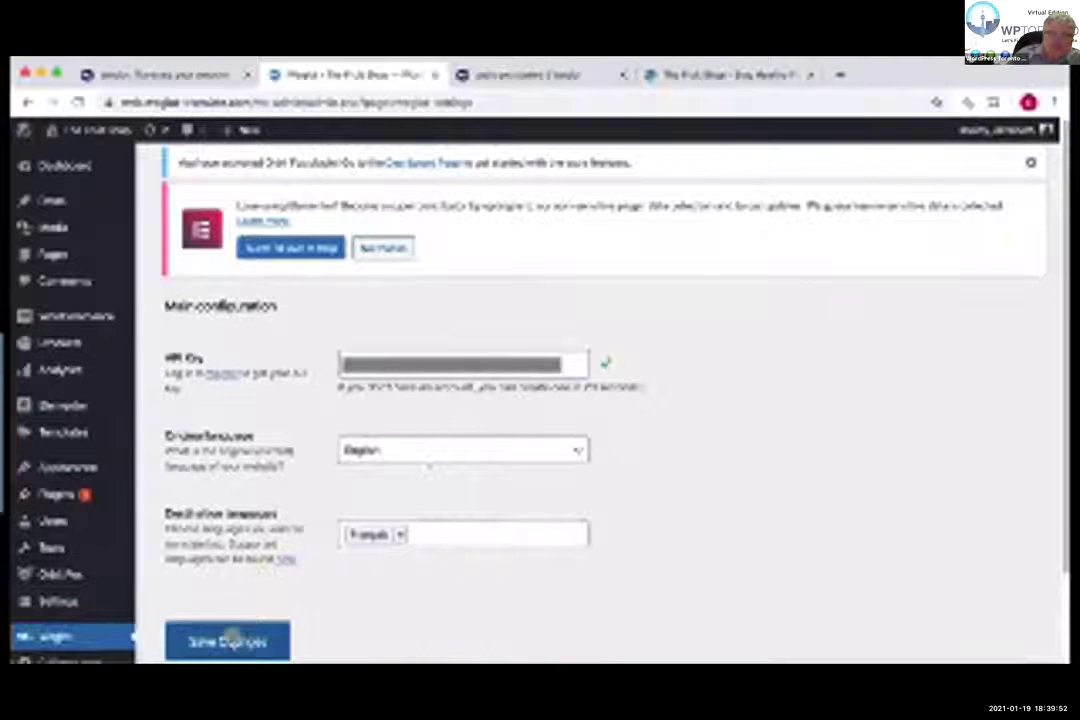
{"action": "left_click", "coordinate": [232, 641]}
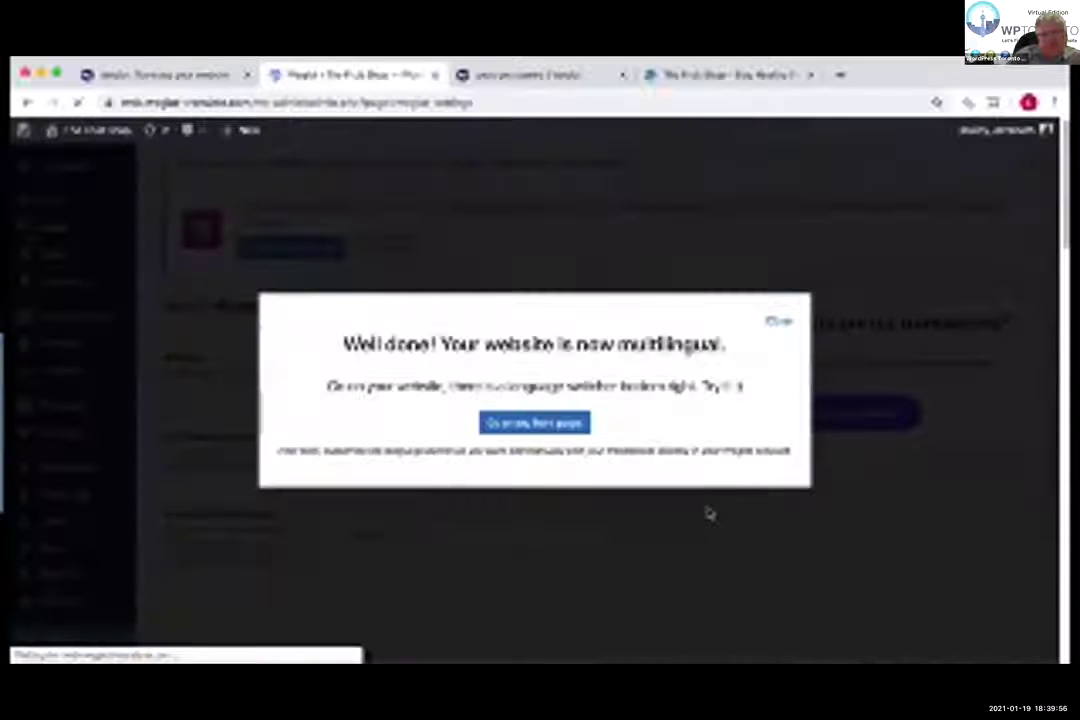
Step: Go to the site's front page, switch its language to Français and examine the translated page down to the products
{"action": "left_click", "coordinate": [509, 424]}
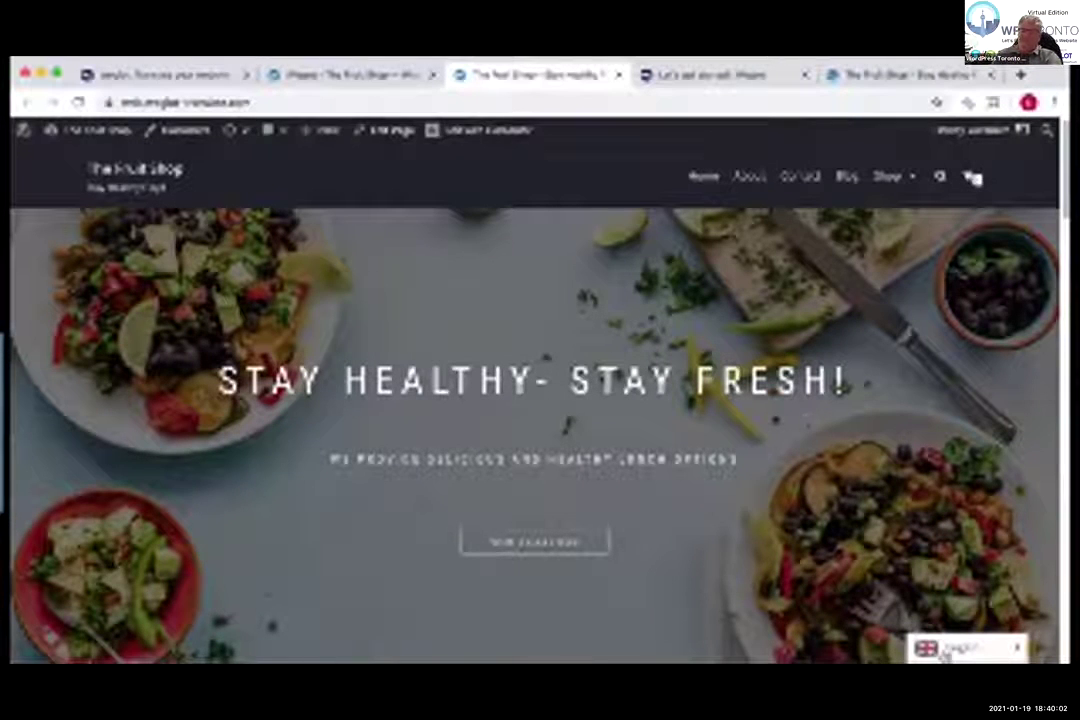
{"action": "mouse_move", "coordinate": [958, 650]}
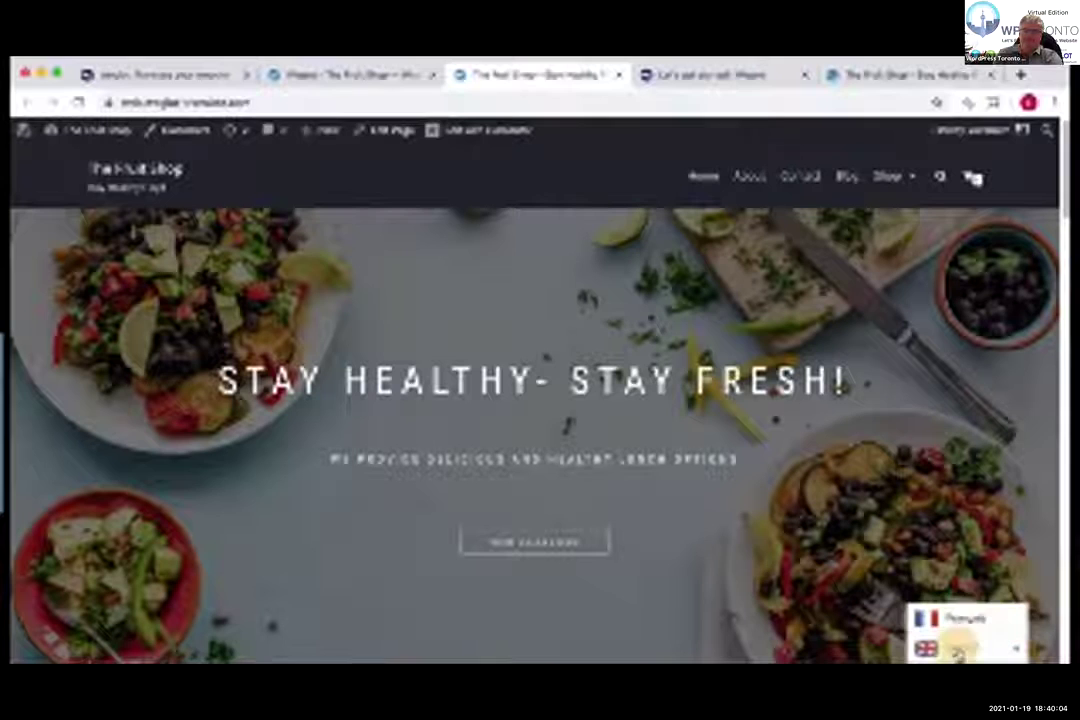
{"action": "left_click", "coordinate": [957, 620]}
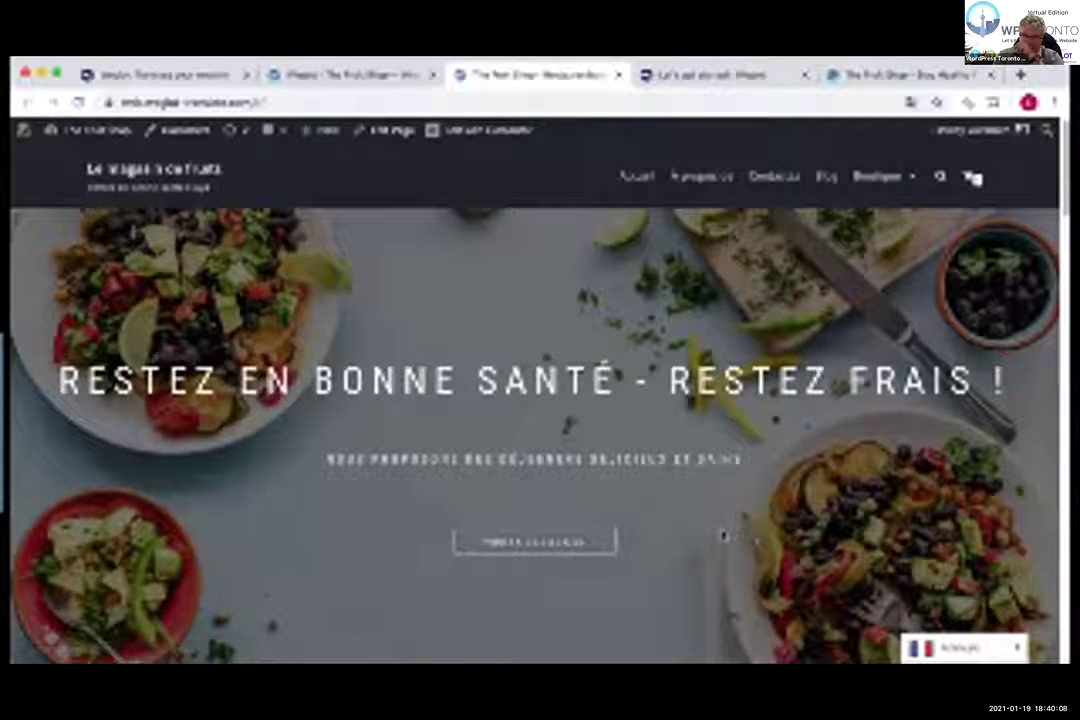
{"action": "scroll", "coordinate": [725, 535], "scroll_direction": "down", "scroll_amount": 5}
{"action": "scroll", "coordinate": [720, 537], "scroll_direction": "down", "scroll_amount": 8}
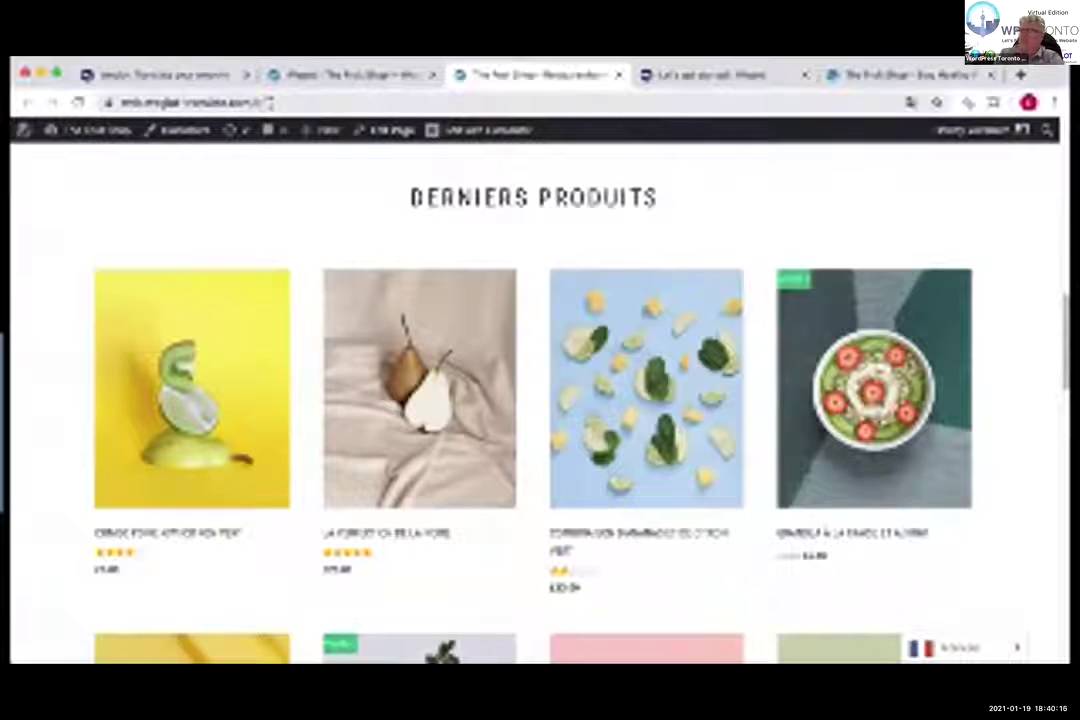
Step: Set the tutorial video's playback quality to 720p
{"action": "key", "text": "super+grave"}
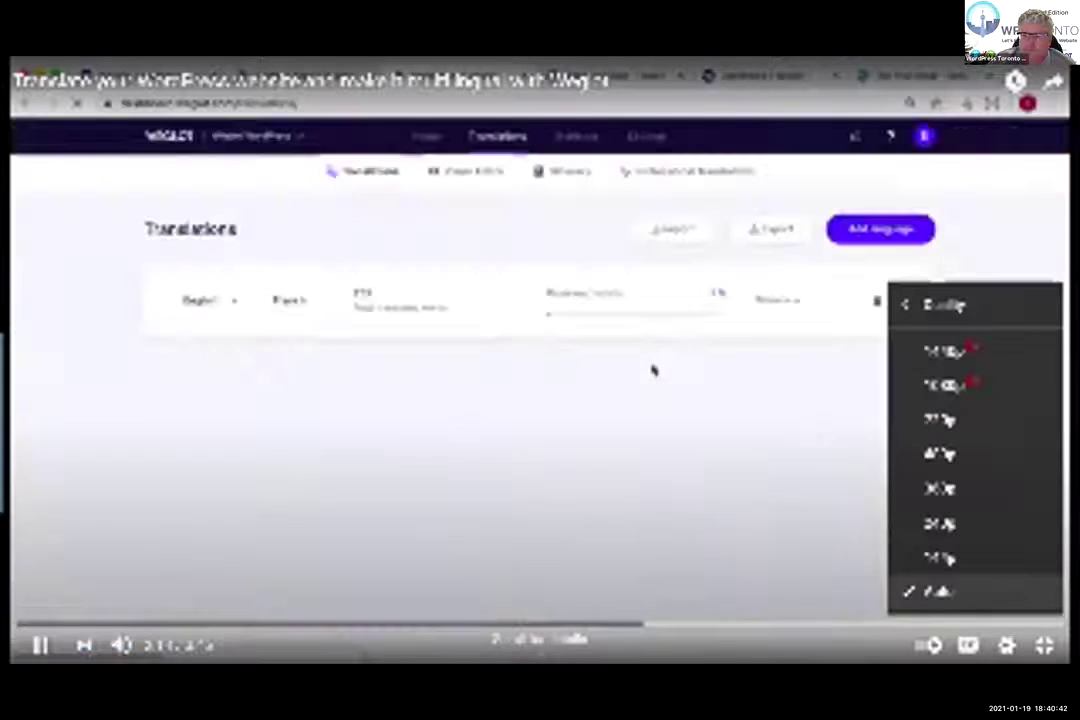
{"action": "left_click", "coordinate": [940, 420]}
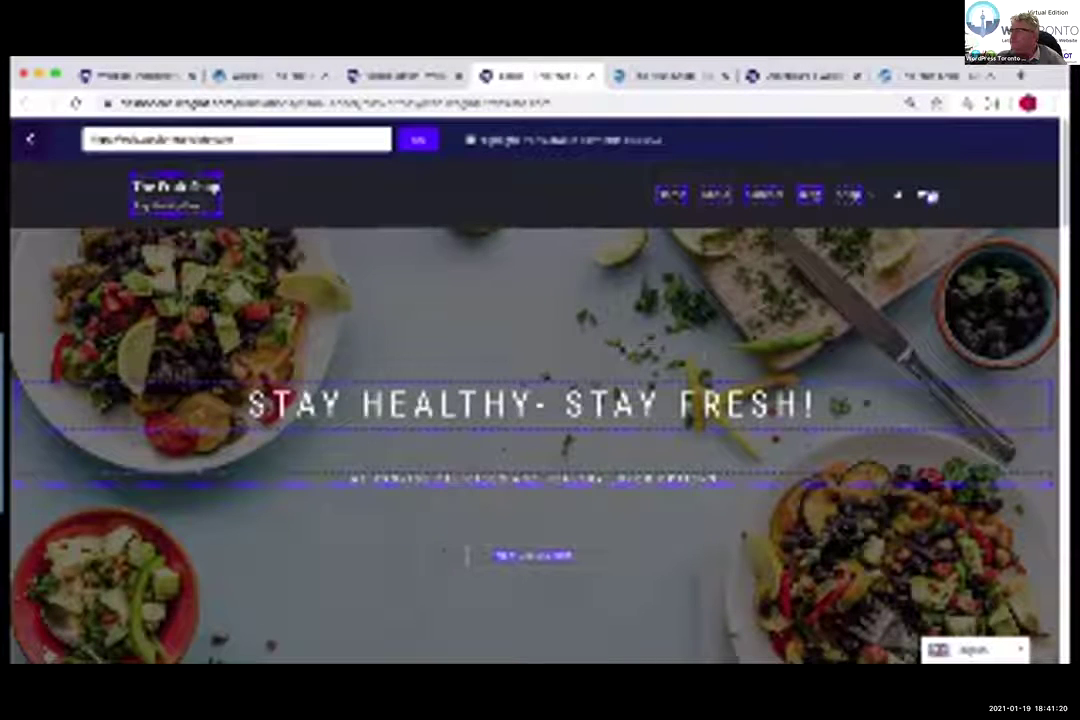
Step: Open the French translation of the hero banner's button text in the visual editor and confirm it
{"action": "scroll", "coordinate": [494, 410], "scroll_direction": "down", "scroll_amount": 5}
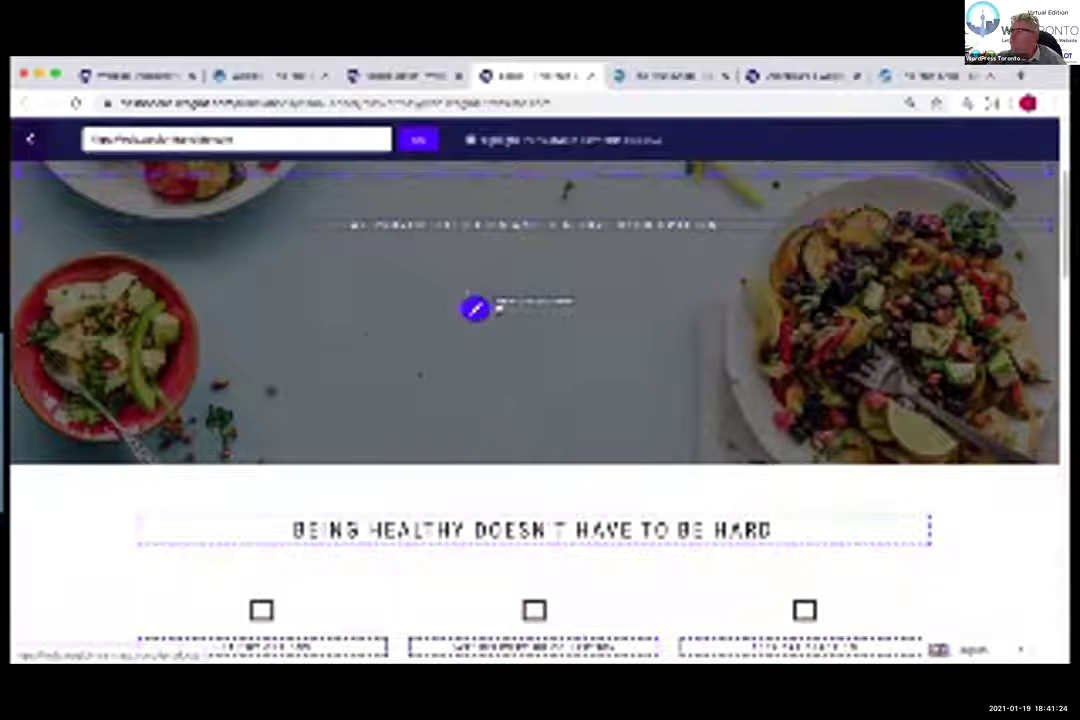
{"action": "left_click", "coordinate": [475, 308]}
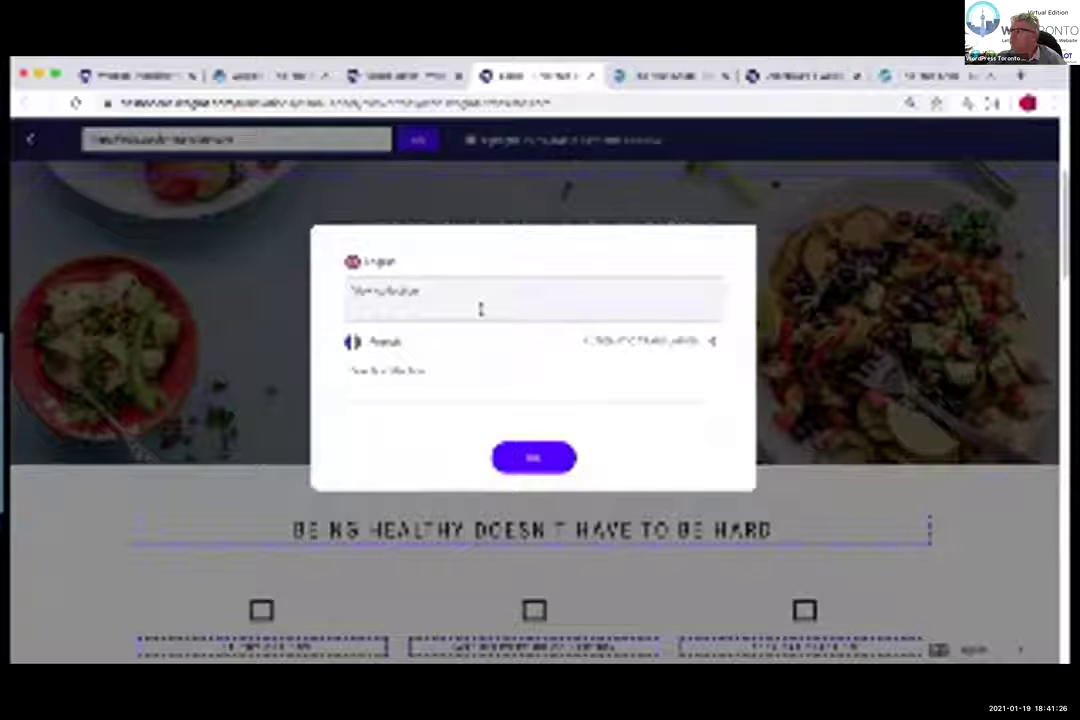
{"action": "left_click", "coordinate": [470, 380]}
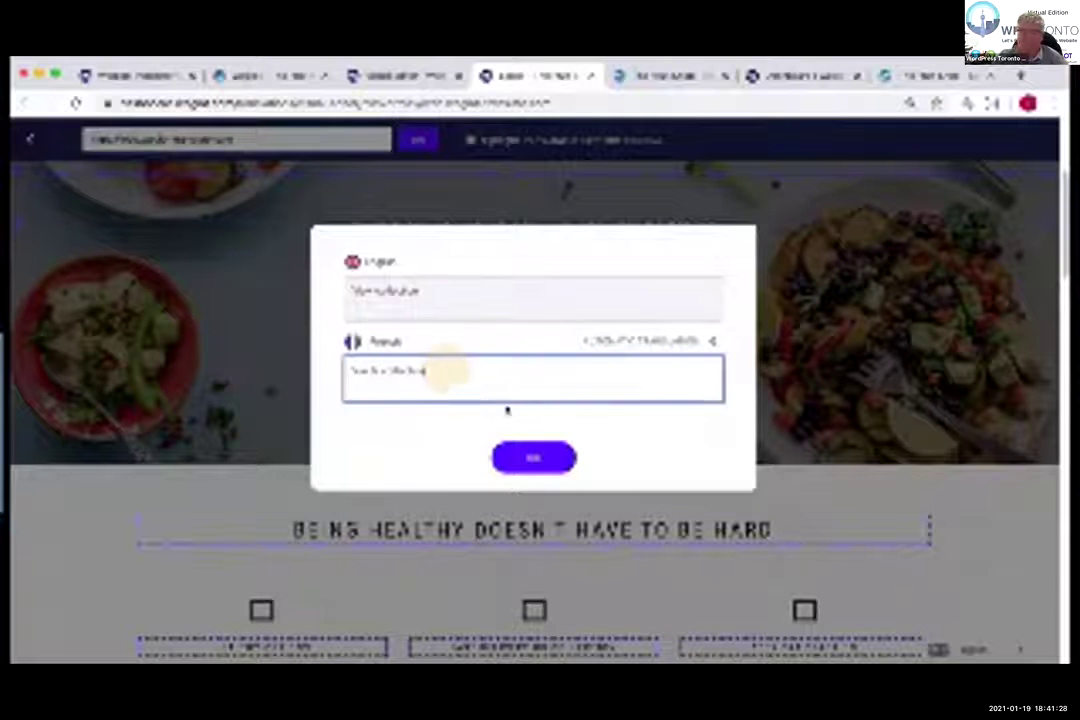
{"action": "left_click", "coordinate": [548, 458]}
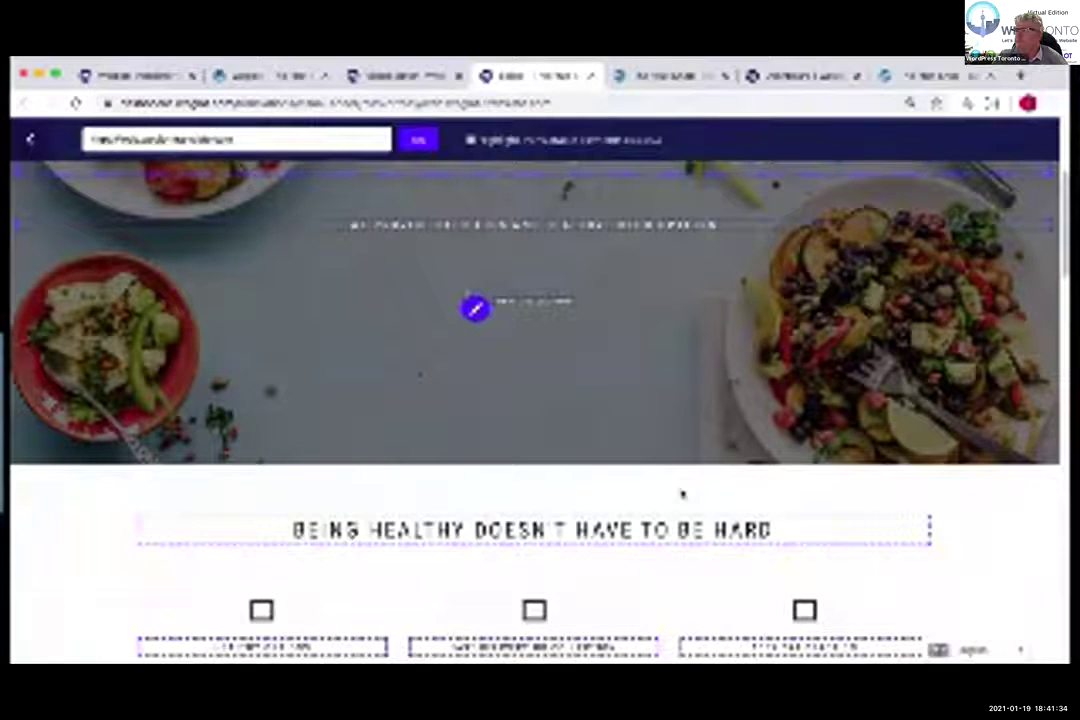
Step: Return to the Weglot plugin settings and examine the language button's design and position options
{"action": "key", "text": "super+grave"}
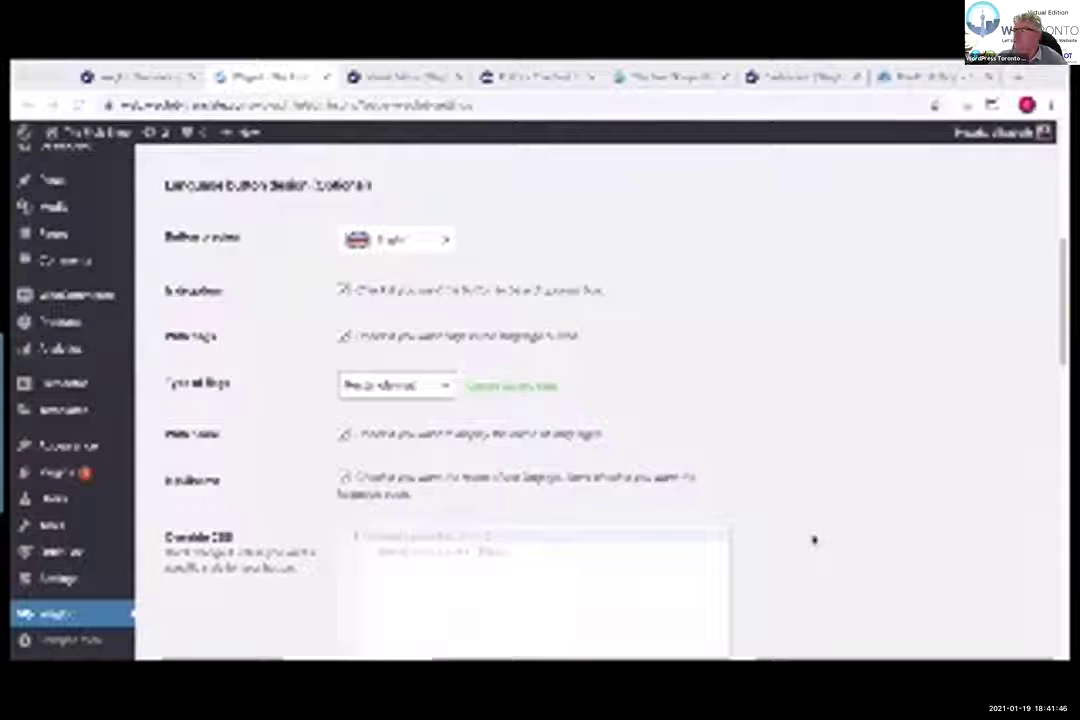
{"action": "scroll", "coordinate": [813, 540], "scroll_direction": "down", "scroll_amount": 1}
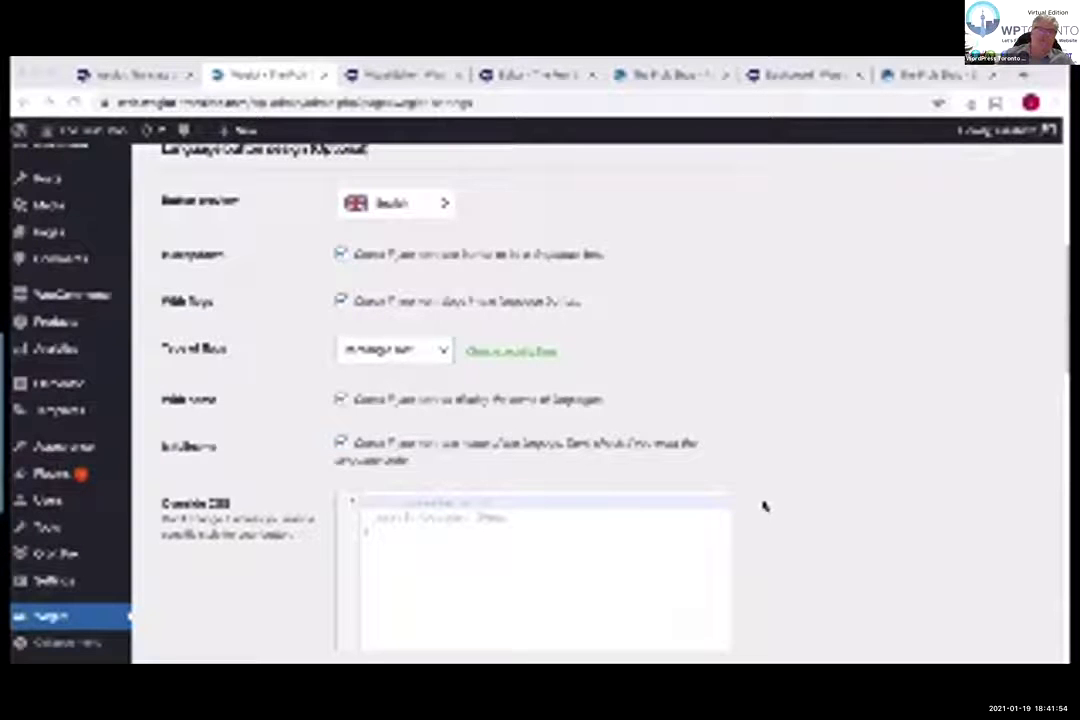
{"action": "scroll", "coordinate": [763, 507], "scroll_direction": "down", "scroll_amount": 5}
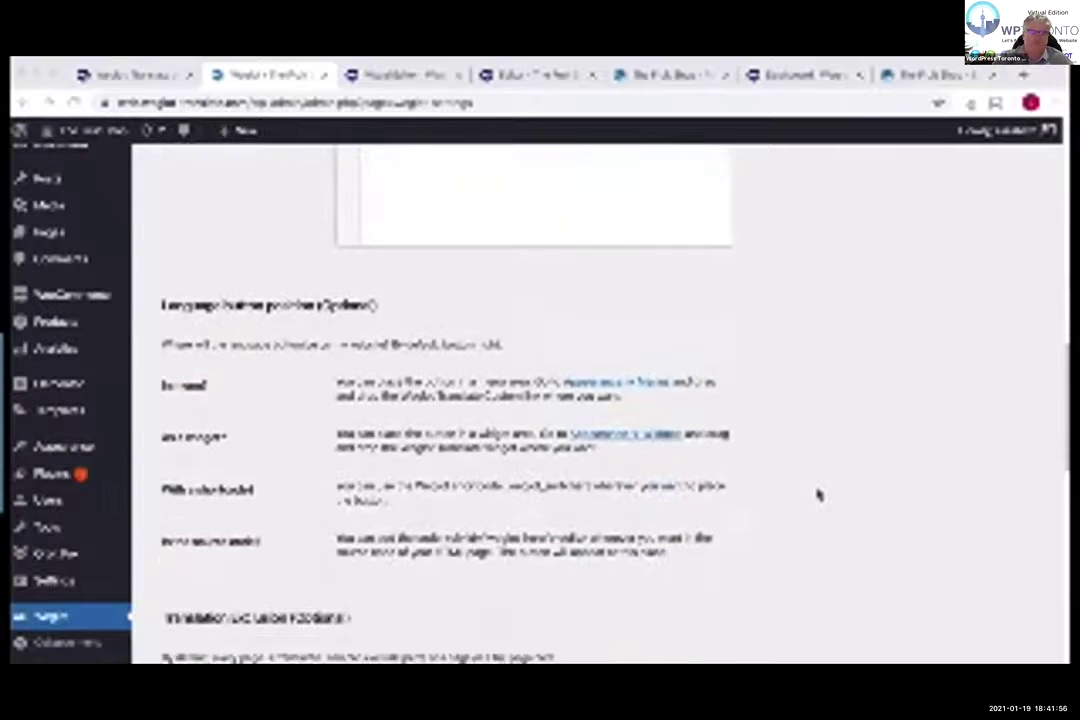
{"action": "scroll", "coordinate": [818, 494], "scroll_direction": "down", "scroll_amount": 1}
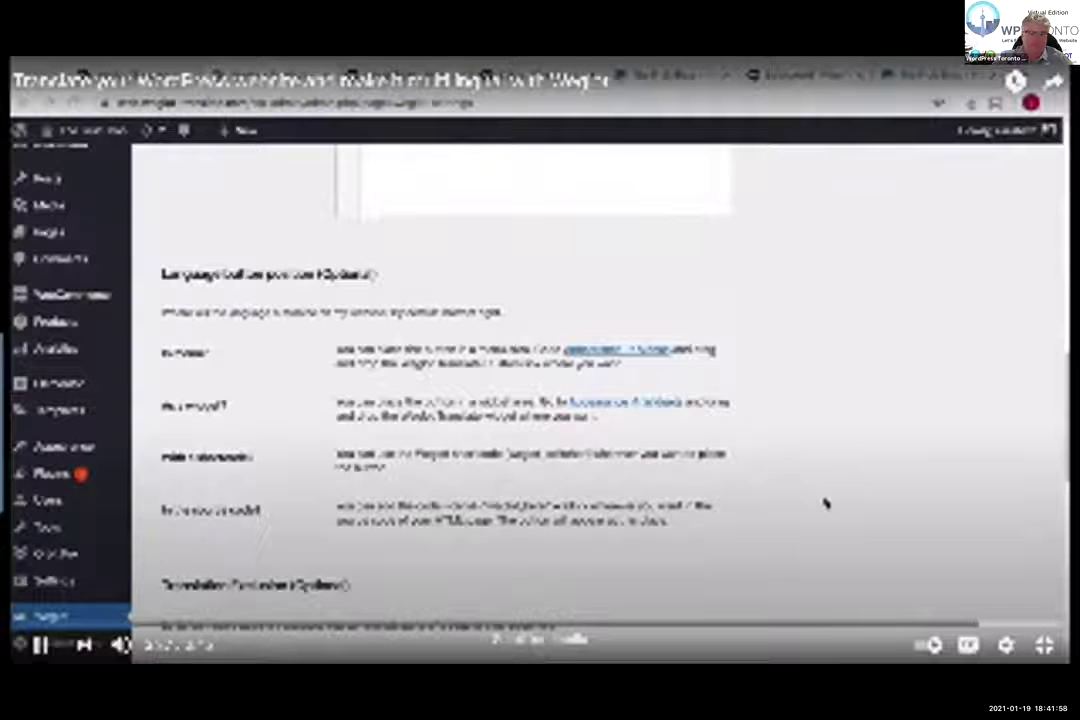
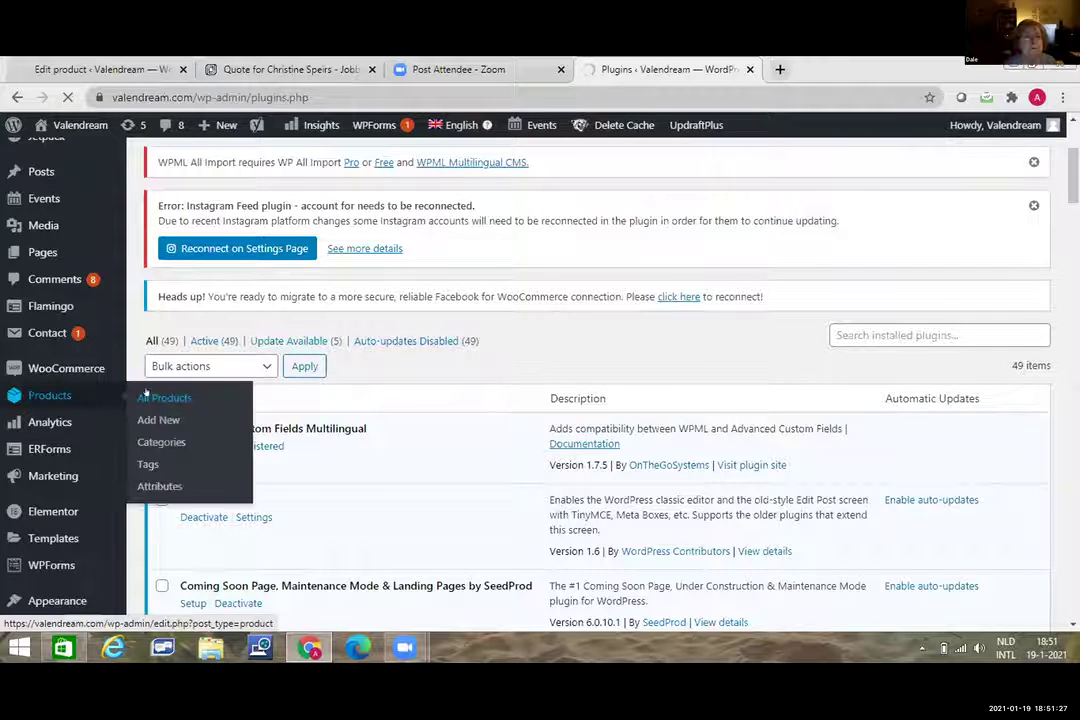
Step: Open the Valendream store's list of all products and look through its entries
{"action": "left_click", "coordinate": [147, 395]}
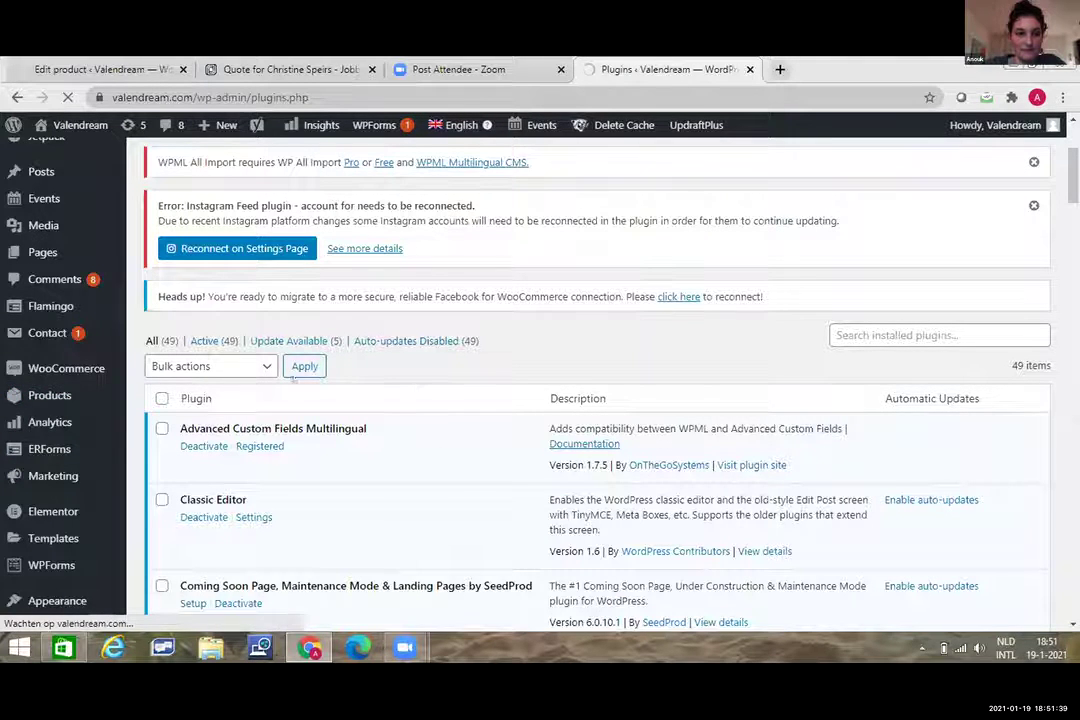
{"action": "mouse_move", "coordinate": [66, 368]}
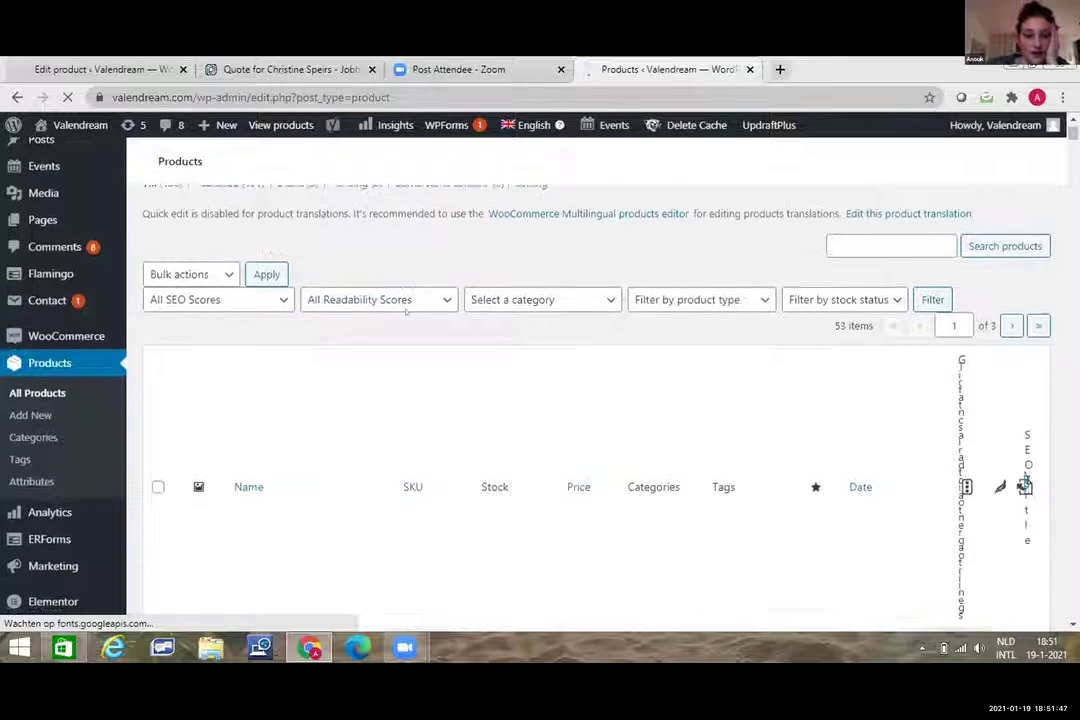
{"action": "scroll", "coordinate": [340, 415], "scroll_direction": "down", "scroll_amount": 3}
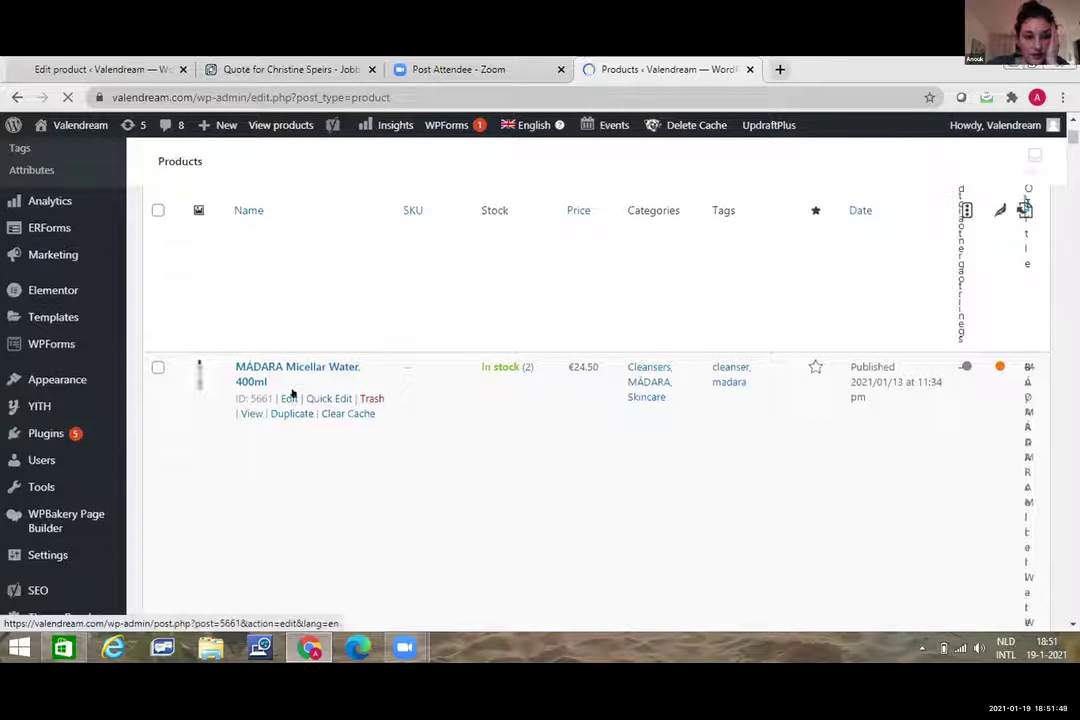
{"action": "scroll", "coordinate": [300, 400], "scroll_direction": "down", "scroll_amount": 5}
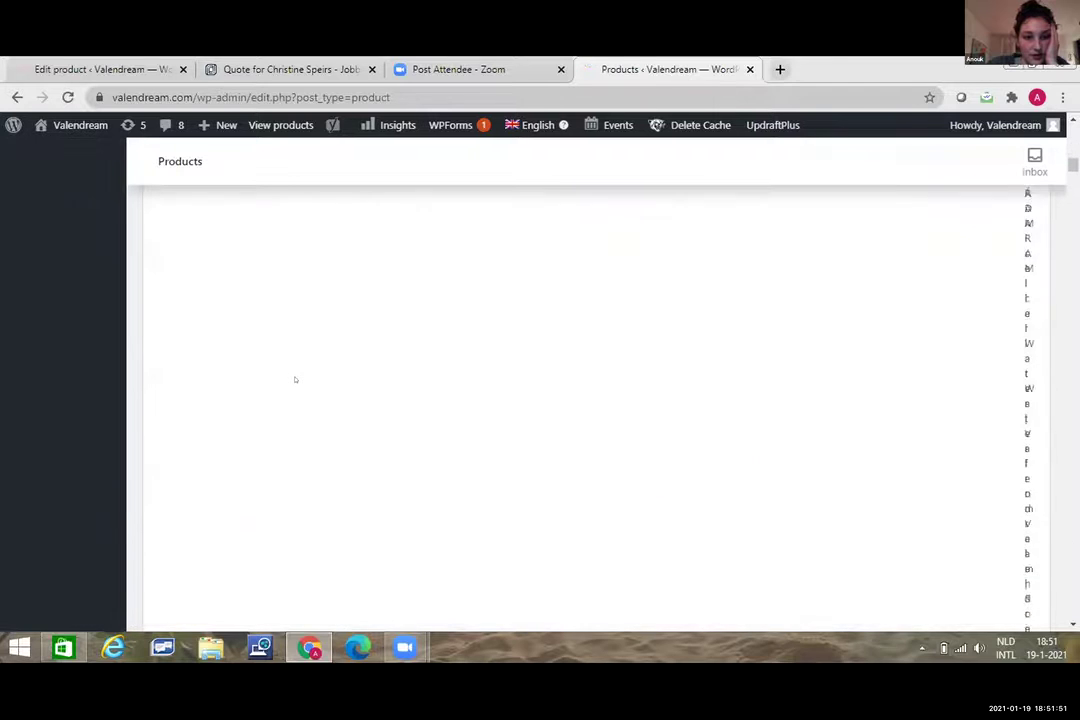
Step: Find SO'BiO étic Baby Sweet Almond Oil in the product list and open it for editing
{"action": "scroll", "coordinate": [298, 380], "scroll_direction": "down", "scroll_amount": 6}
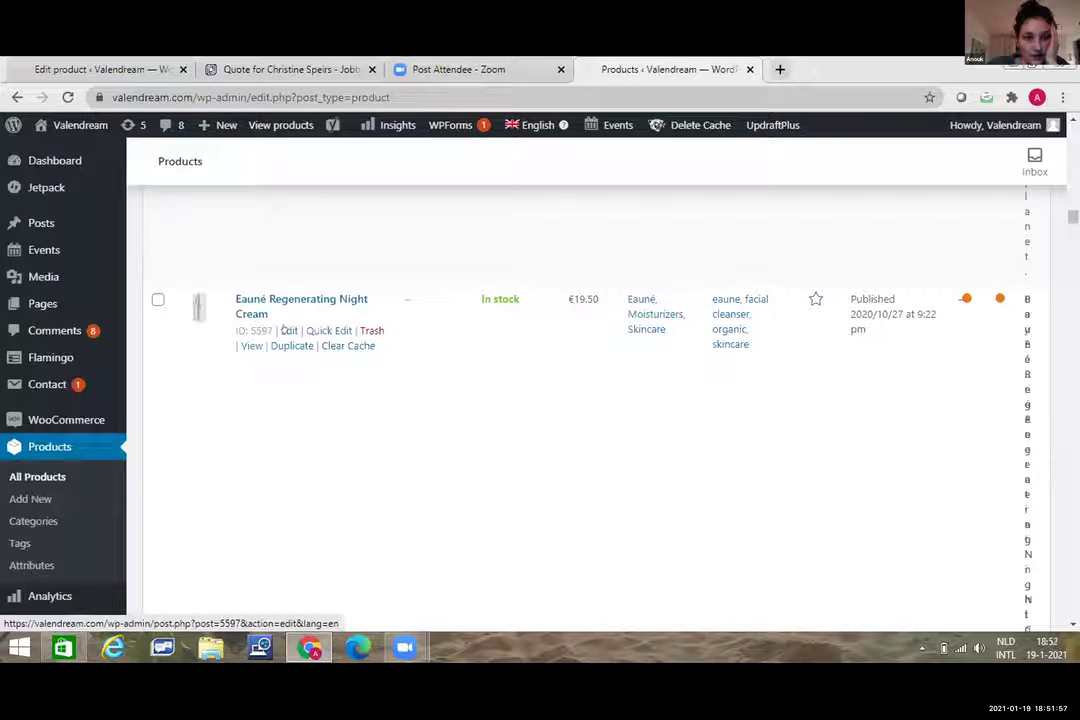
{"action": "scroll", "coordinate": [290, 350], "scroll_direction": "down", "scroll_amount": 5}
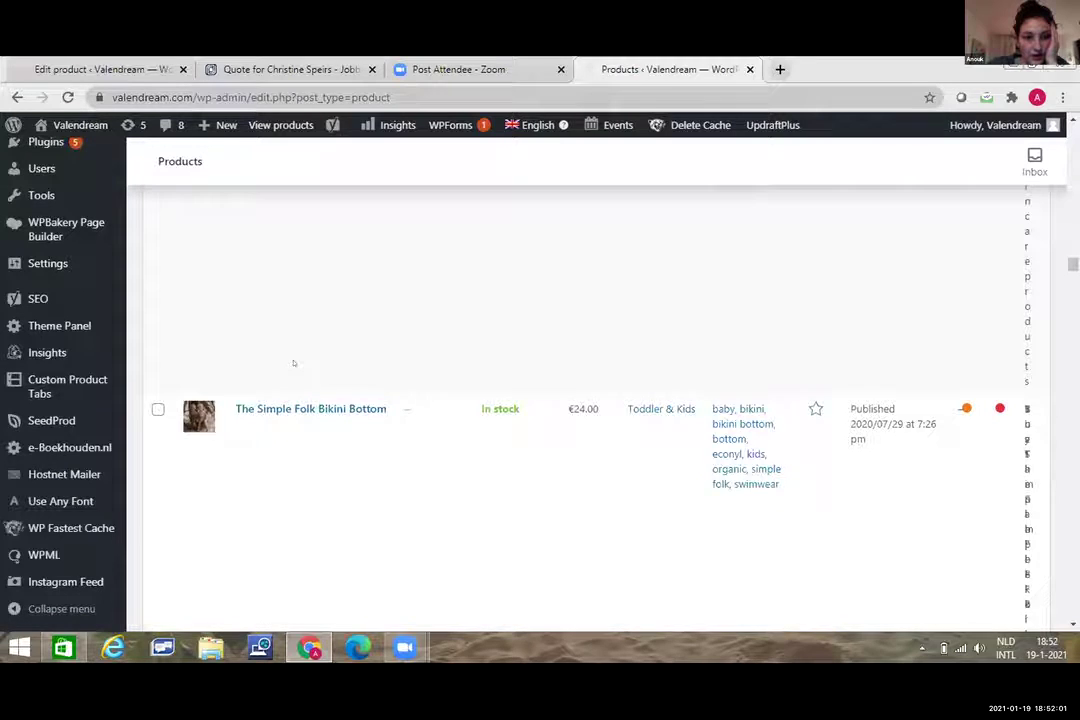
{"action": "scroll", "coordinate": [293, 363], "scroll_direction": "down", "scroll_amount": 3}
{"action": "scroll", "coordinate": [293, 363], "scroll_direction": "down", "scroll_amount": 3}
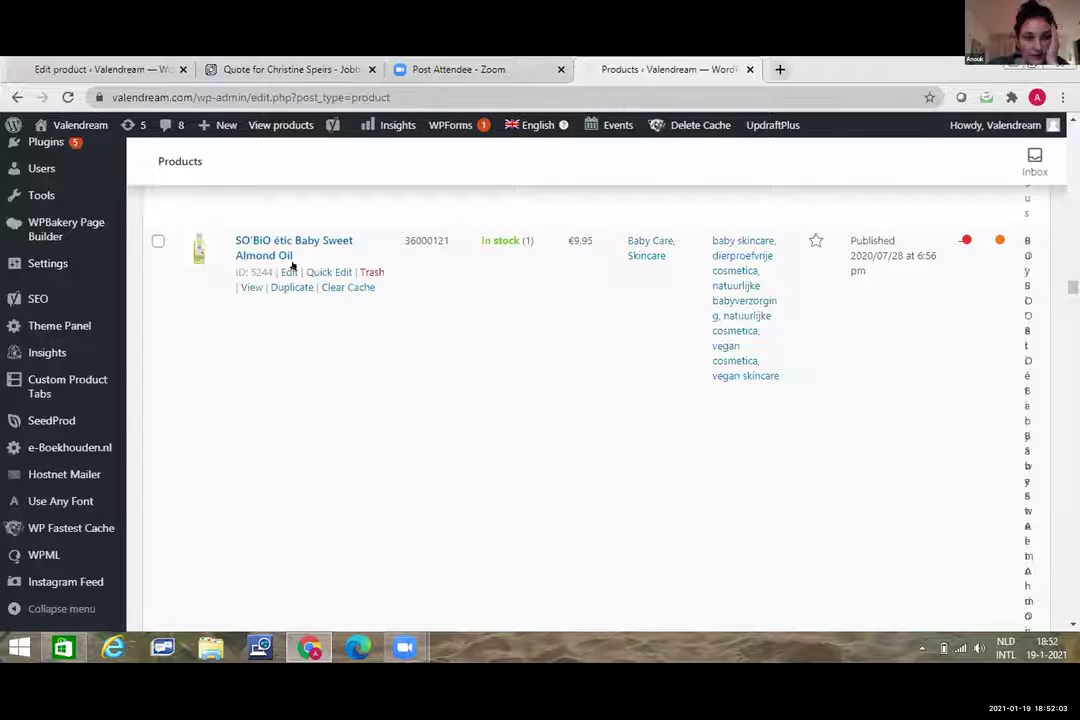
{"action": "left_click", "coordinate": [288, 272]}
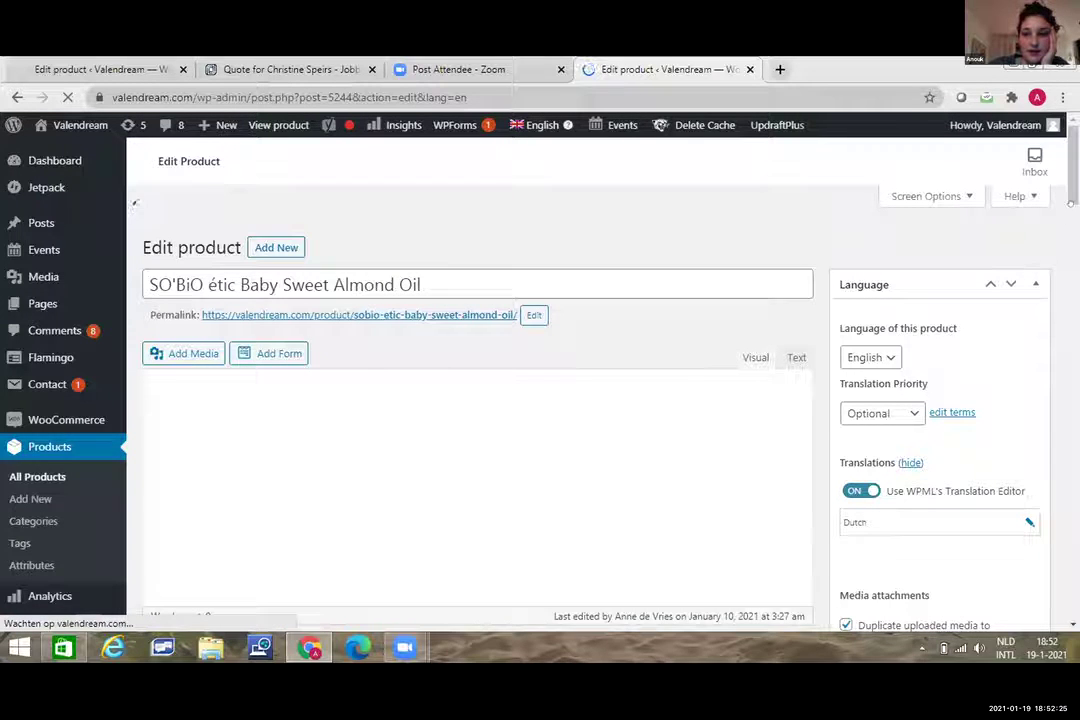
Step: Examine the English product's language and publishing settings and its assigned product categories
{"action": "scroll", "coordinate": [925, 354], "scroll_direction": "down", "scroll_amount": 4}
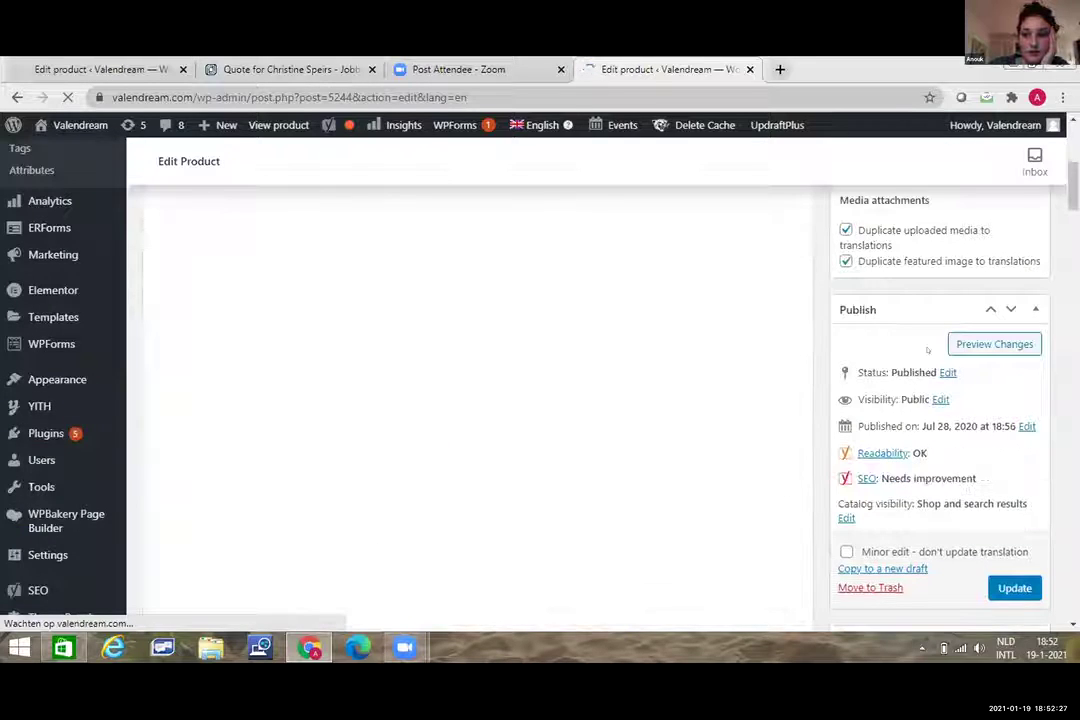
{"action": "scroll", "coordinate": [873, 403], "scroll_direction": "up", "scroll_amount": 4}
{"action": "scroll", "coordinate": [873, 403], "scroll_direction": "down", "scroll_amount": 8}
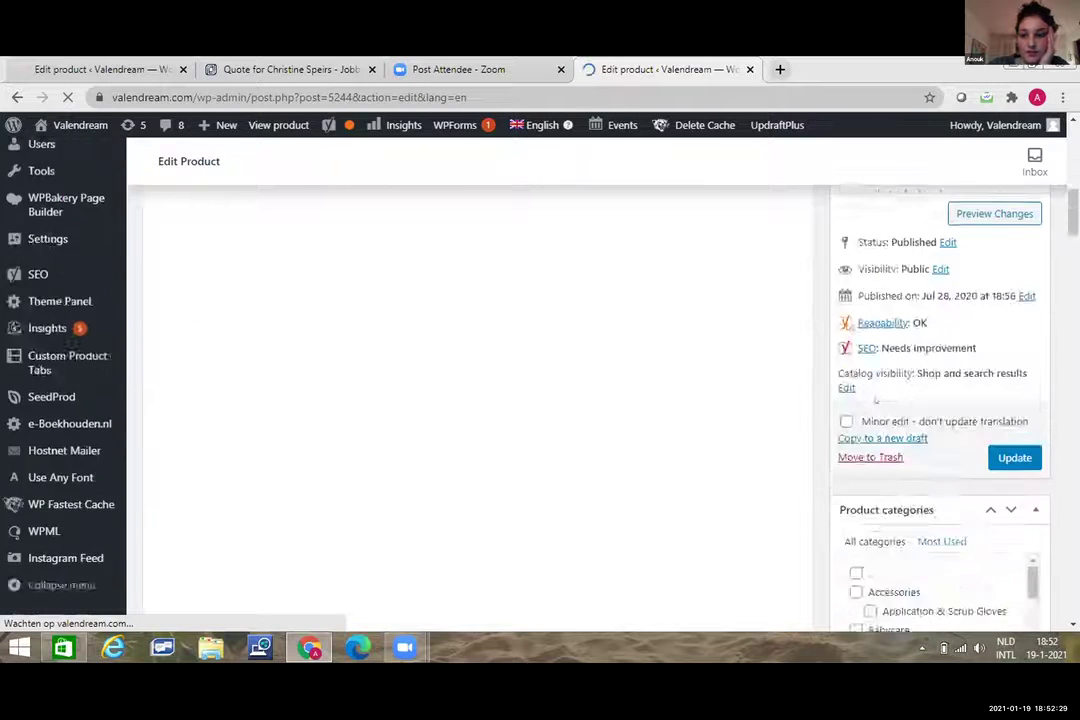
{"action": "scroll", "coordinate": [873, 403], "scroll_direction": "down", "scroll_amount": 2}
{"action": "scroll", "coordinate": [873, 403], "scroll_direction": "up", "scroll_amount": 3}
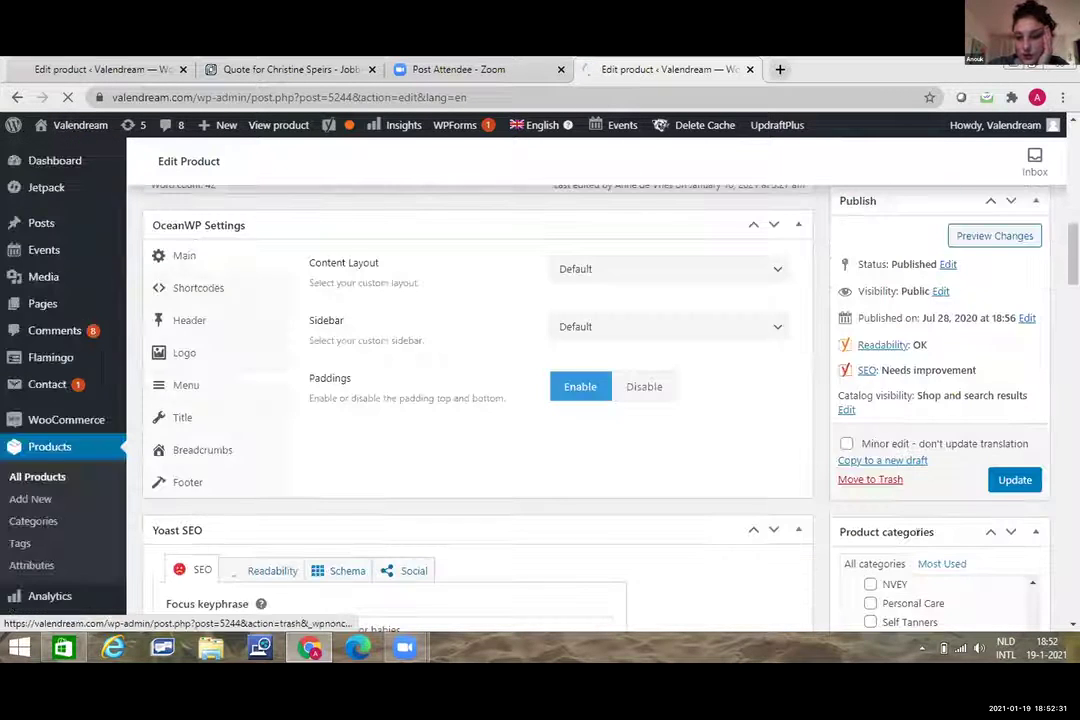
{"action": "scroll", "coordinate": [941, 530], "scroll_direction": "down", "scroll_amount": 1}
{"action": "scroll", "coordinate": [941, 530], "scroll_direction": "down", "scroll_amount": 2}
{"action": "scroll", "coordinate": [964, 393], "scroll_direction": "down", "scroll_amount": 2}
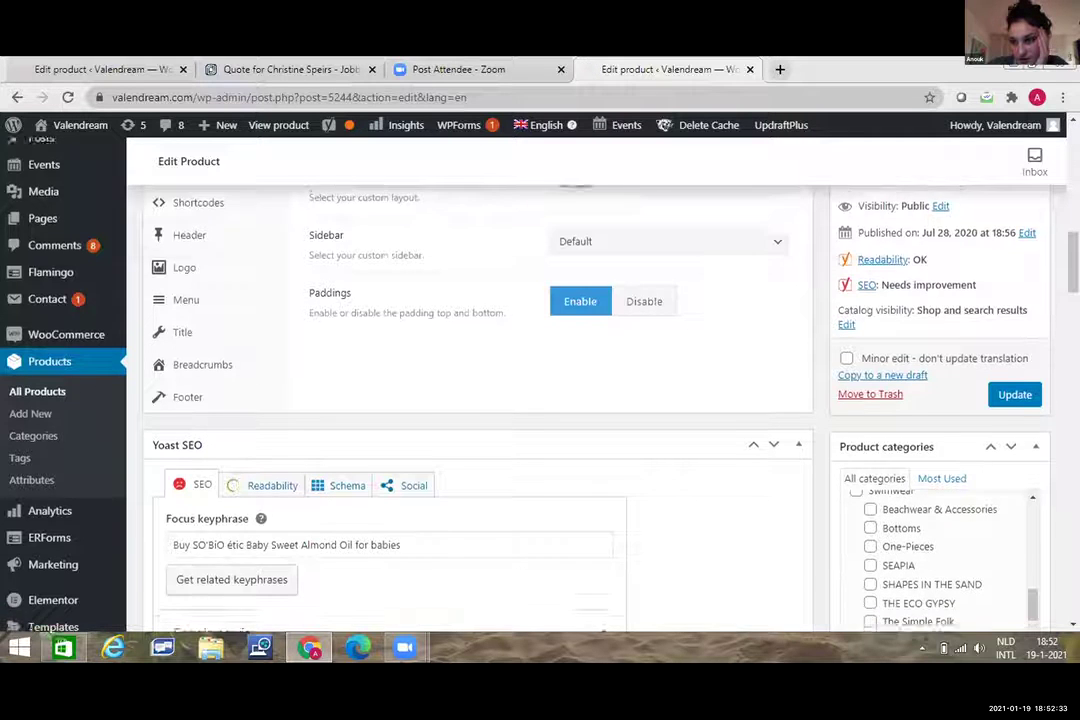
{"action": "scroll", "coordinate": [964, 393], "scroll_direction": "up", "scroll_amount": 6}
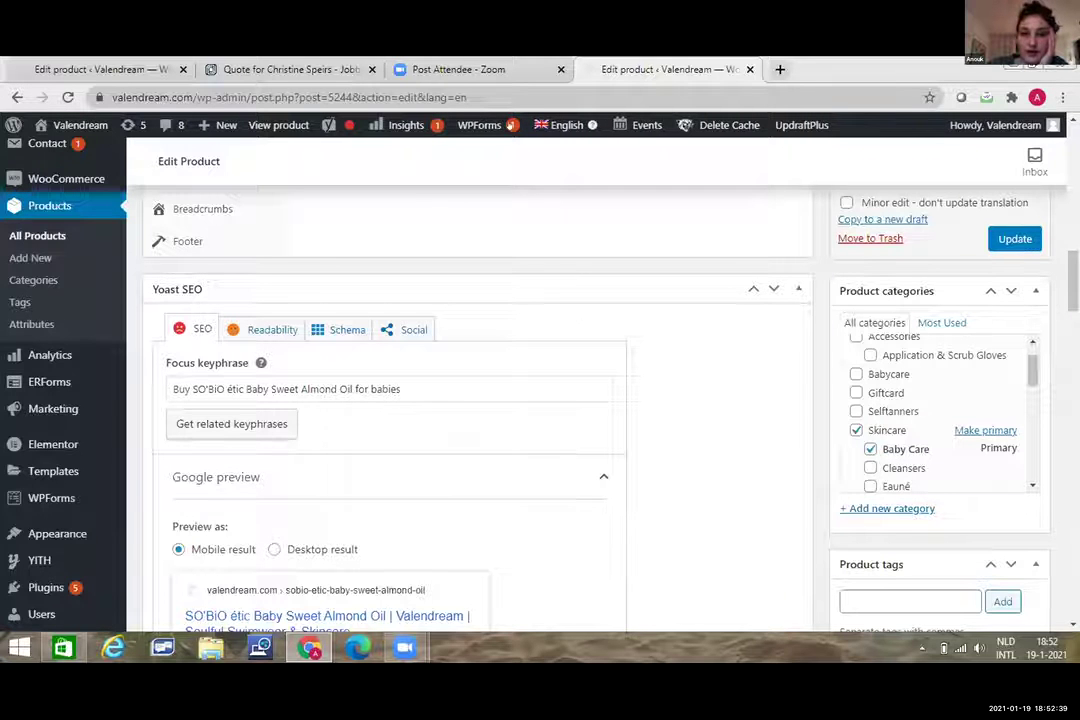
Step: Switch to the Dutch version of the product, leaving the English edit page without saving
{"action": "left_click", "coordinate": [575, 173]}
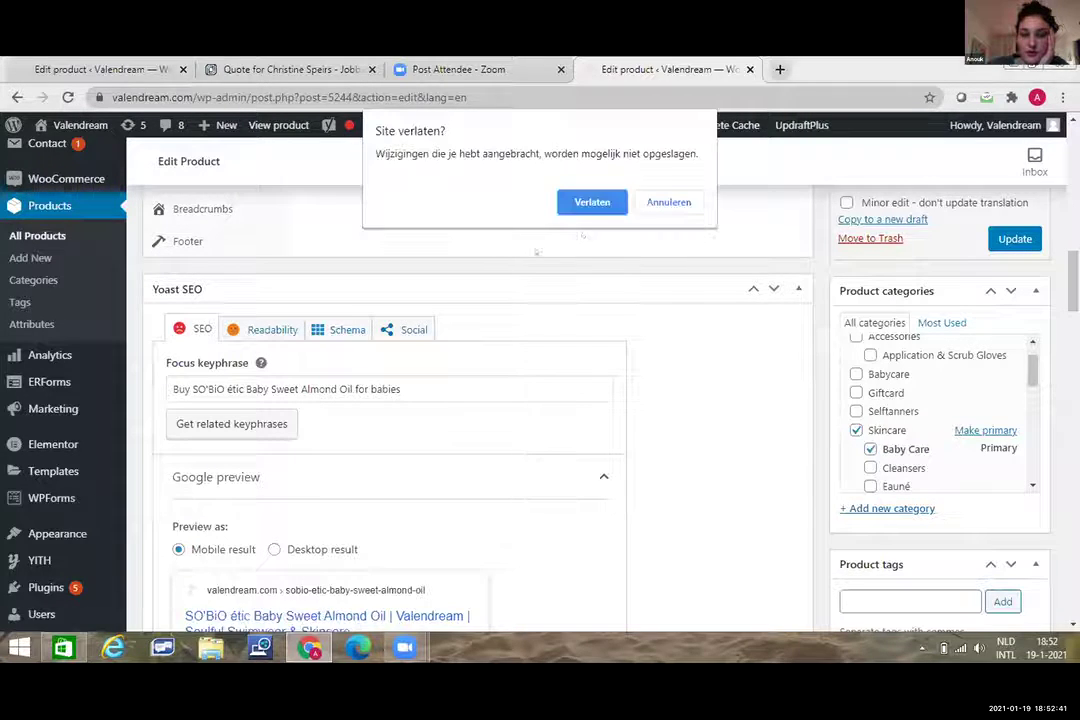
{"action": "left_click", "coordinate": [591, 201]}
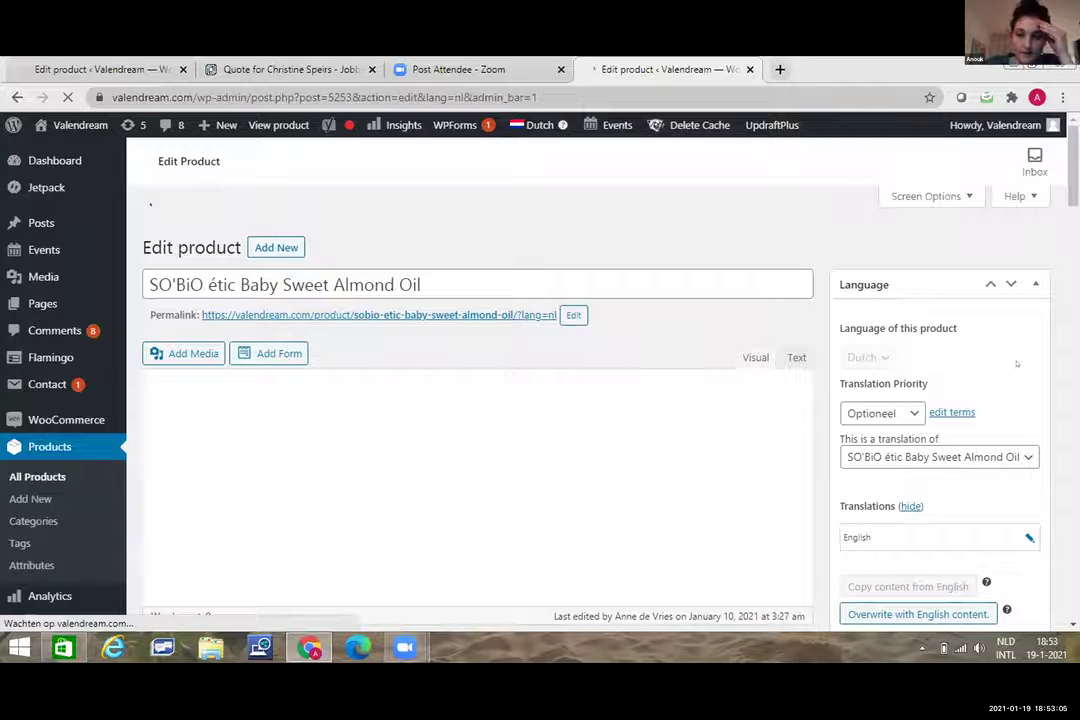
Step: Assign the Babyverzorging category to the Dutch version of the almond oil product and update the product
{"action": "scroll", "coordinate": [1038, 351], "scroll_direction": "down", "scroll_amount": 3}
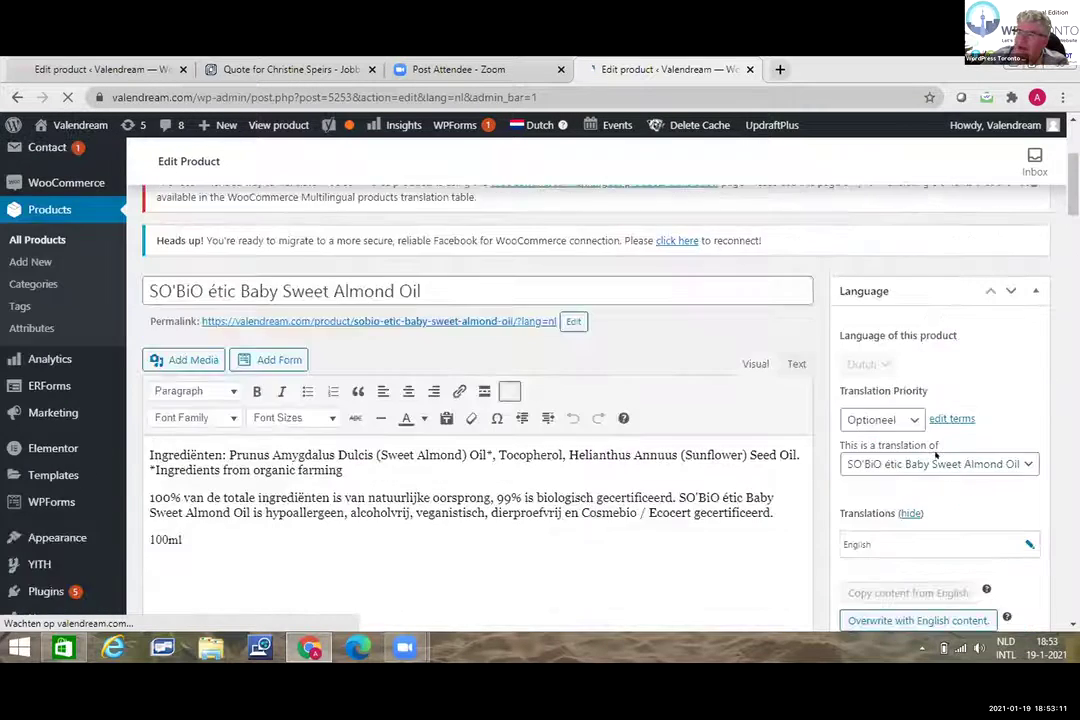
{"action": "scroll", "coordinate": [927, 440], "scroll_direction": "down", "scroll_amount": 6}
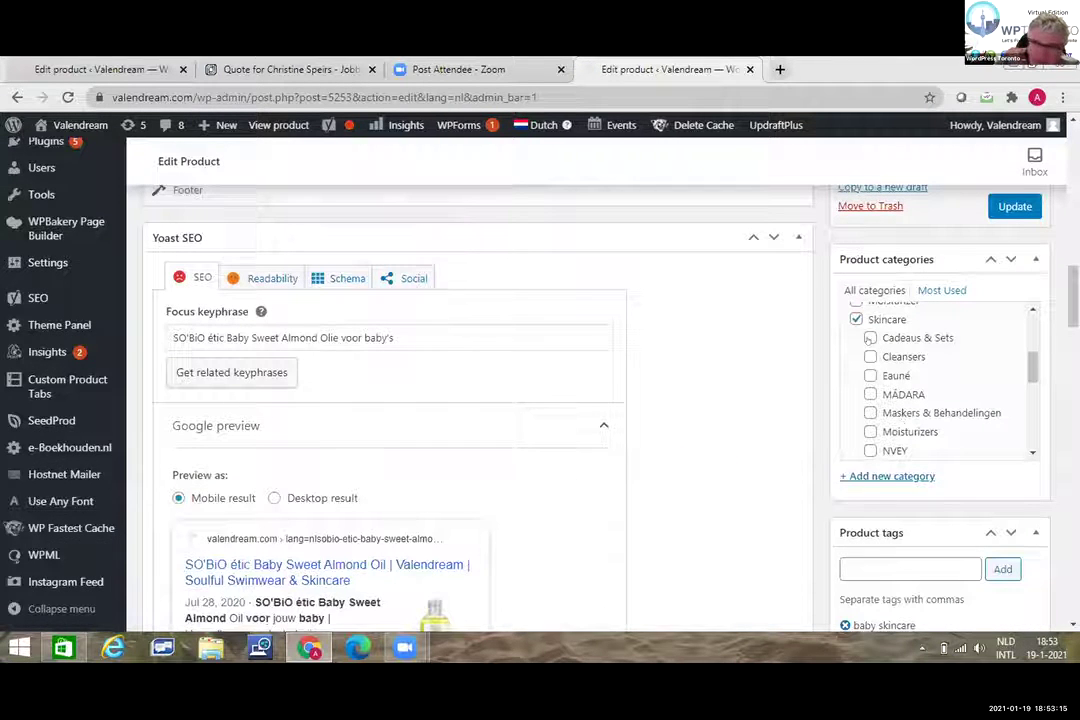
{"action": "left_click_drag", "start_coordinate": [1032, 368], "coordinate": [1061, 340]}
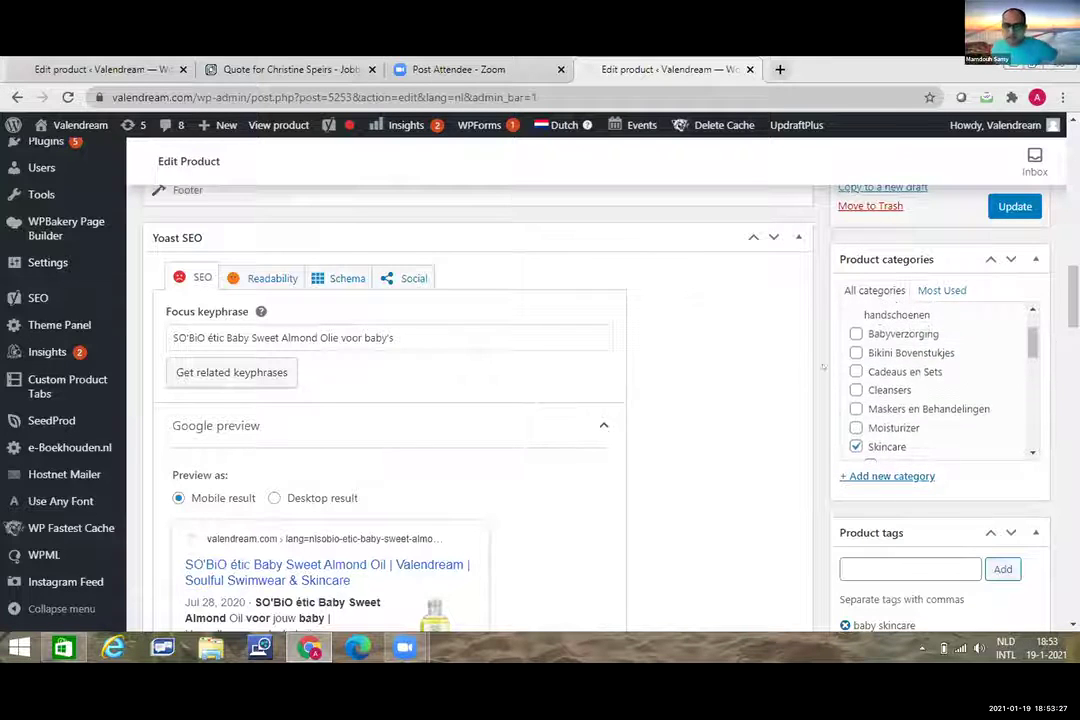
{"action": "left_click", "coordinate": [855, 333]}
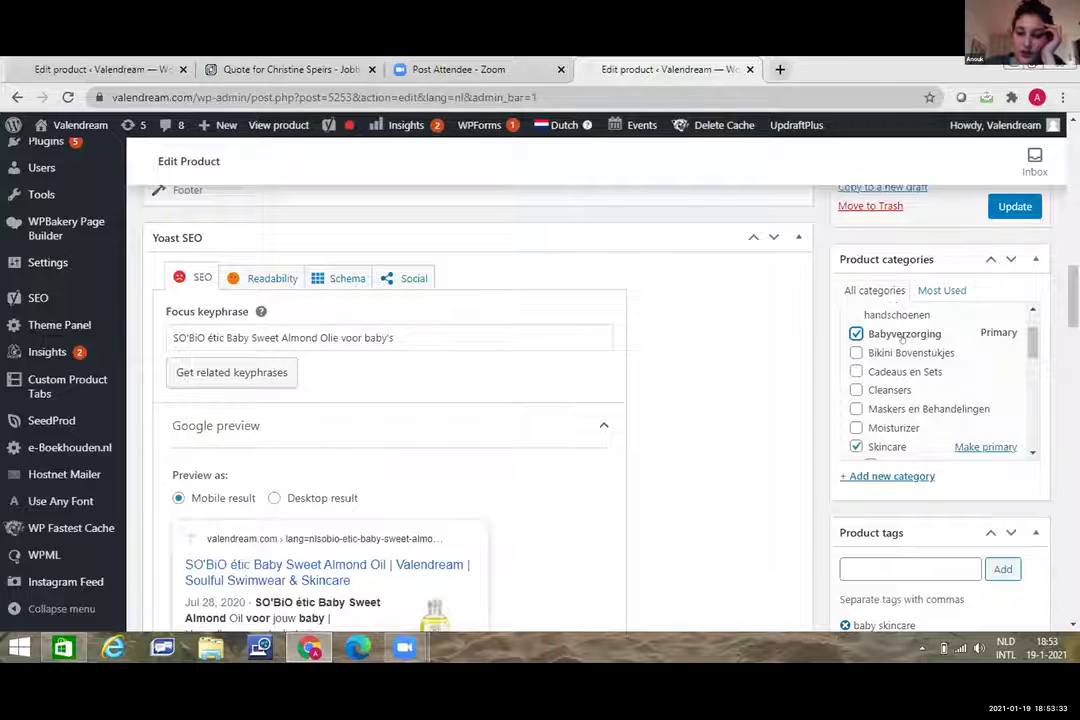
{"action": "left_click", "coordinate": [1005, 207]}
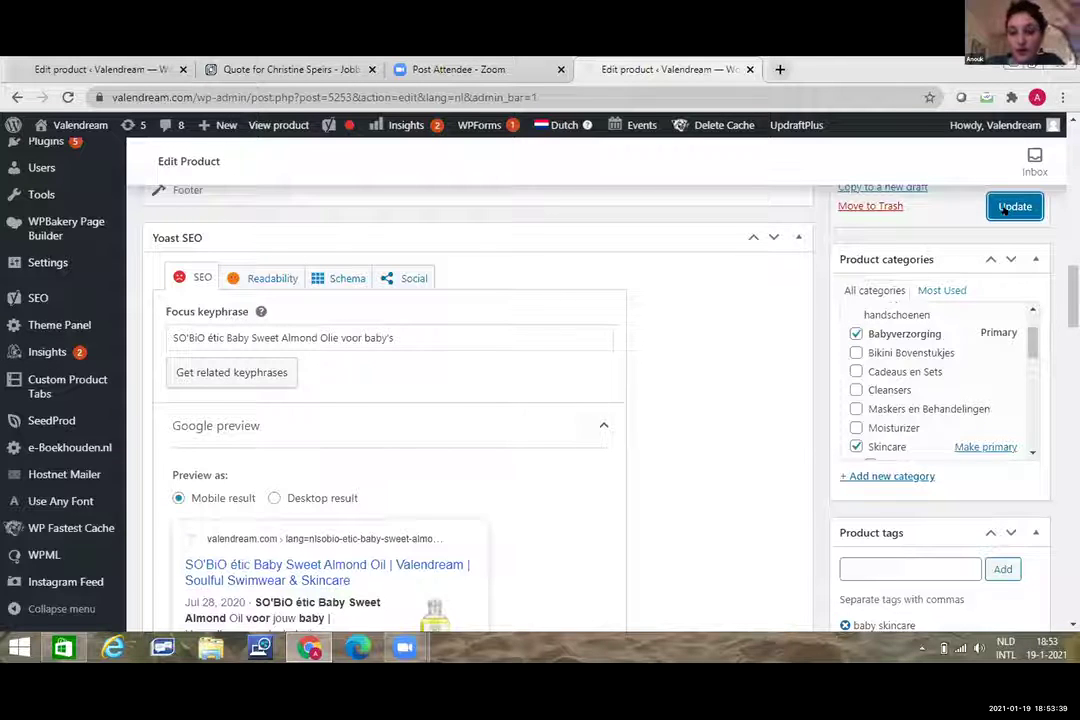
{"action": "left_click", "coordinate": [1005, 207]}
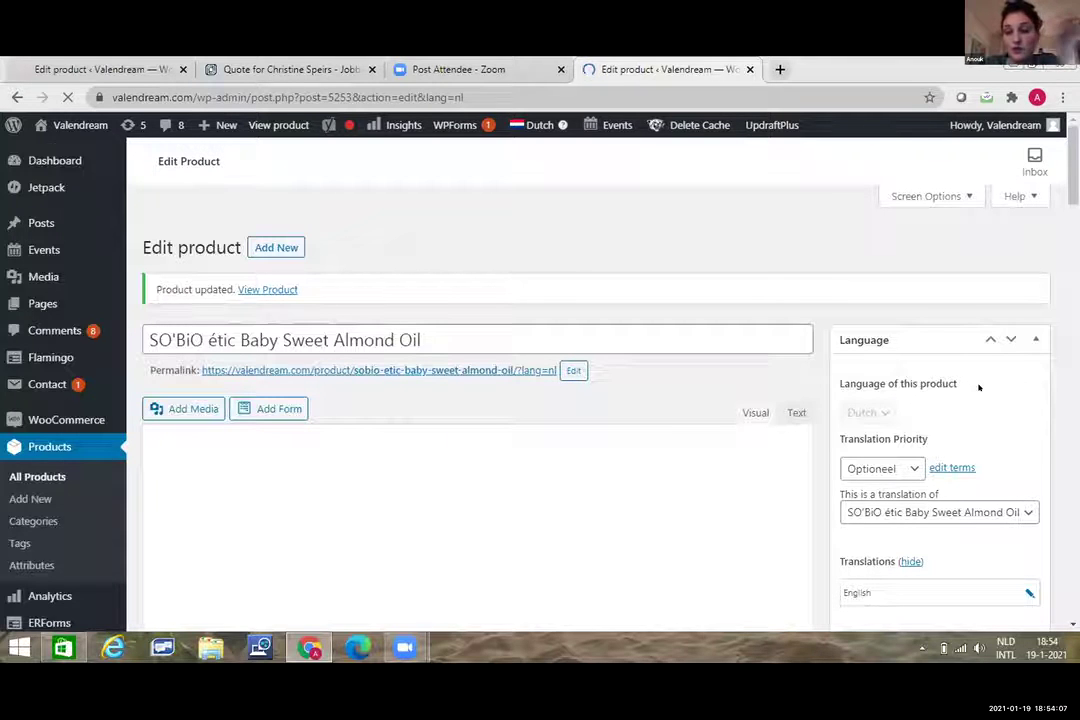
Step: Look over the Dutch product's edit page after the update
{"action": "scroll", "coordinate": [979, 387], "scroll_direction": "down", "scroll_amount": 8}
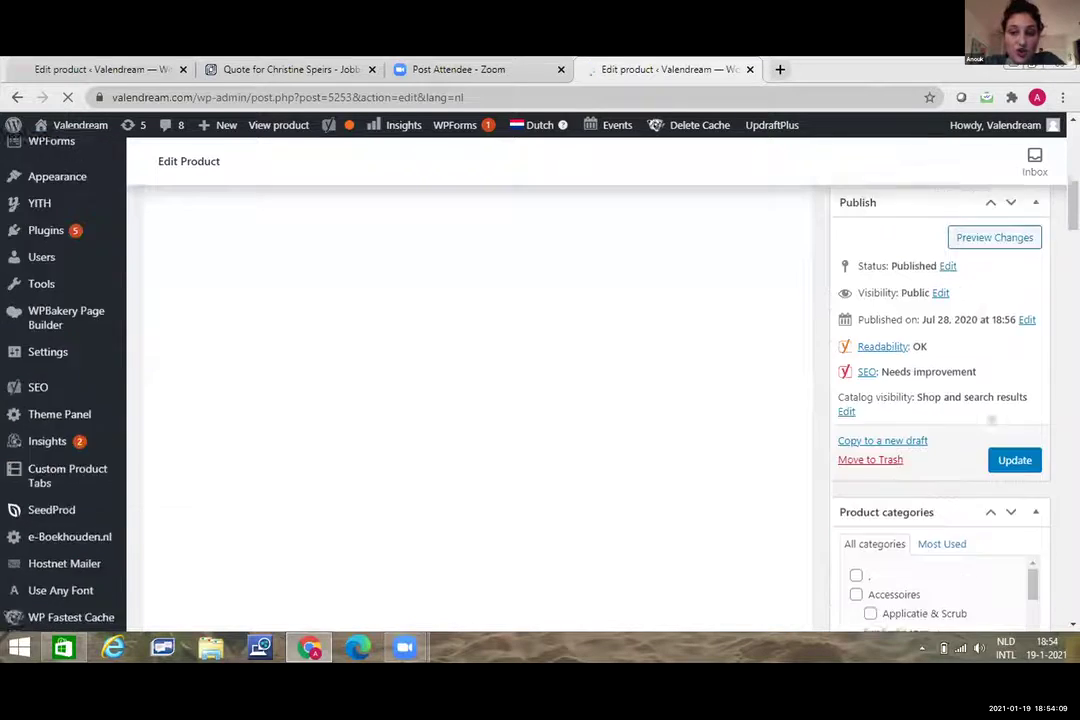
{"action": "scroll", "coordinate": [991, 420], "scroll_direction": "down", "scroll_amount": 2}
{"action": "scroll", "coordinate": [1035, 300], "scroll_direction": "up", "scroll_amount": 10}
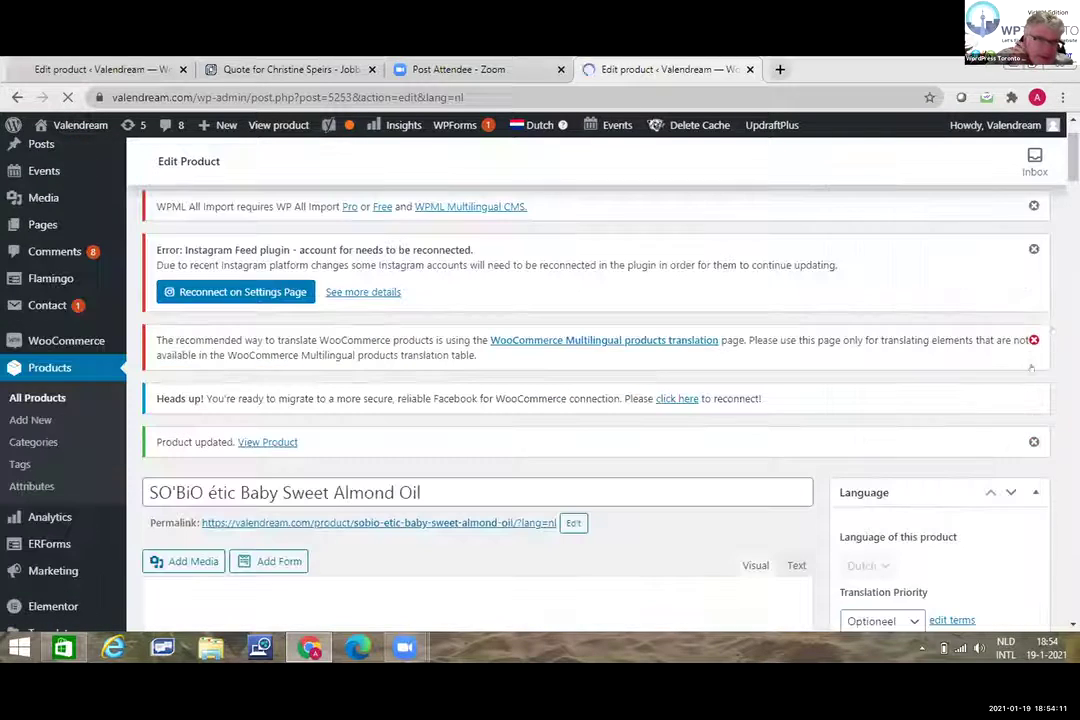
{"action": "scroll", "coordinate": [1033, 385], "scroll_direction": "down", "scroll_amount": 2}
{"action": "scroll", "coordinate": [1035, 395], "scroll_direction": "up", "scroll_amount": 1}
{"action": "scroll", "coordinate": [1038, 403], "scroll_direction": "down", "scroll_amount": 1}
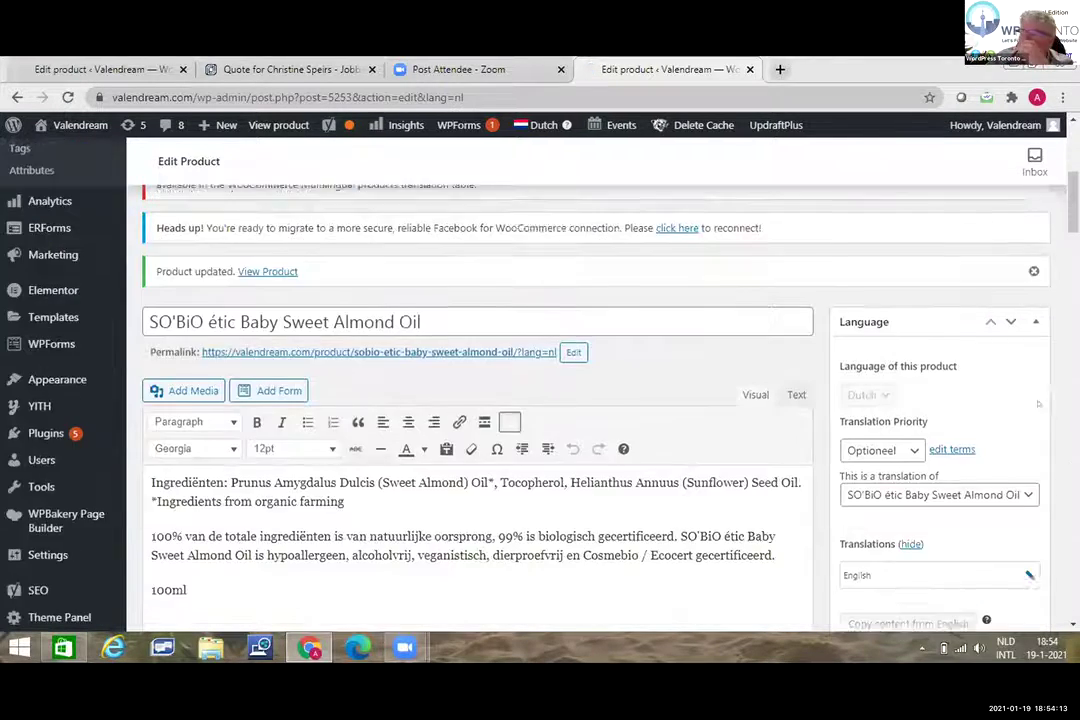
{"action": "scroll", "coordinate": [1038, 403], "scroll_direction": "down", "scroll_amount": 3}
Step: Open valendream.com in a new browser tab and close the Jobber quote tab
{"action": "key", "text": "ctrl+t"}
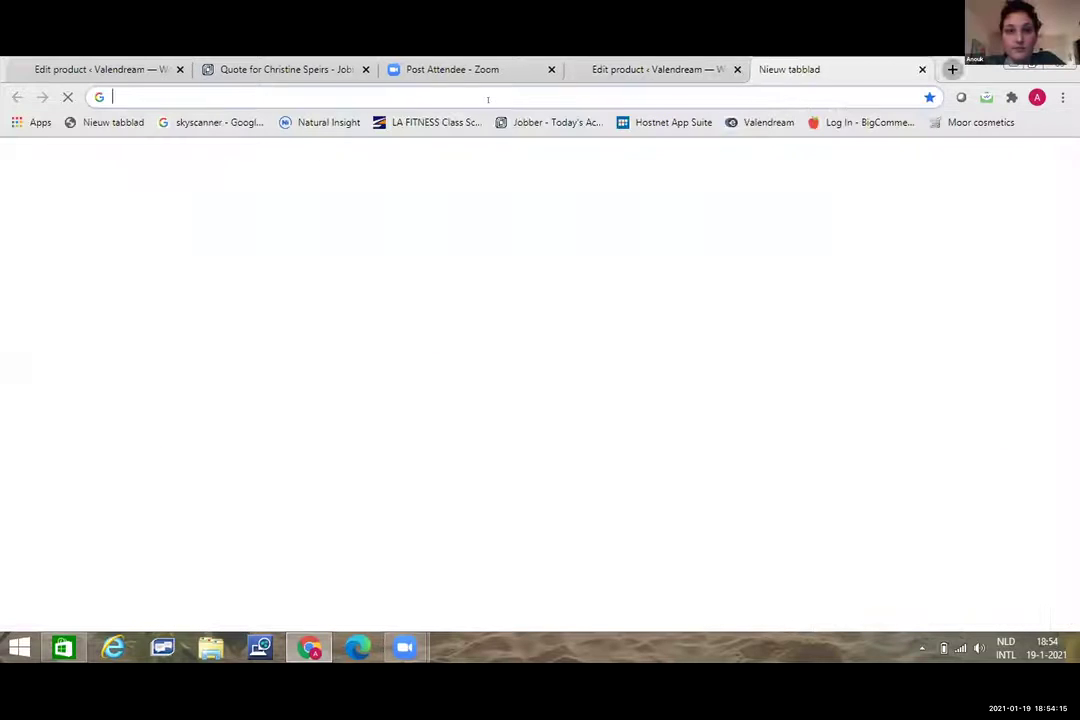
{"action": "type", "text": "valen"}
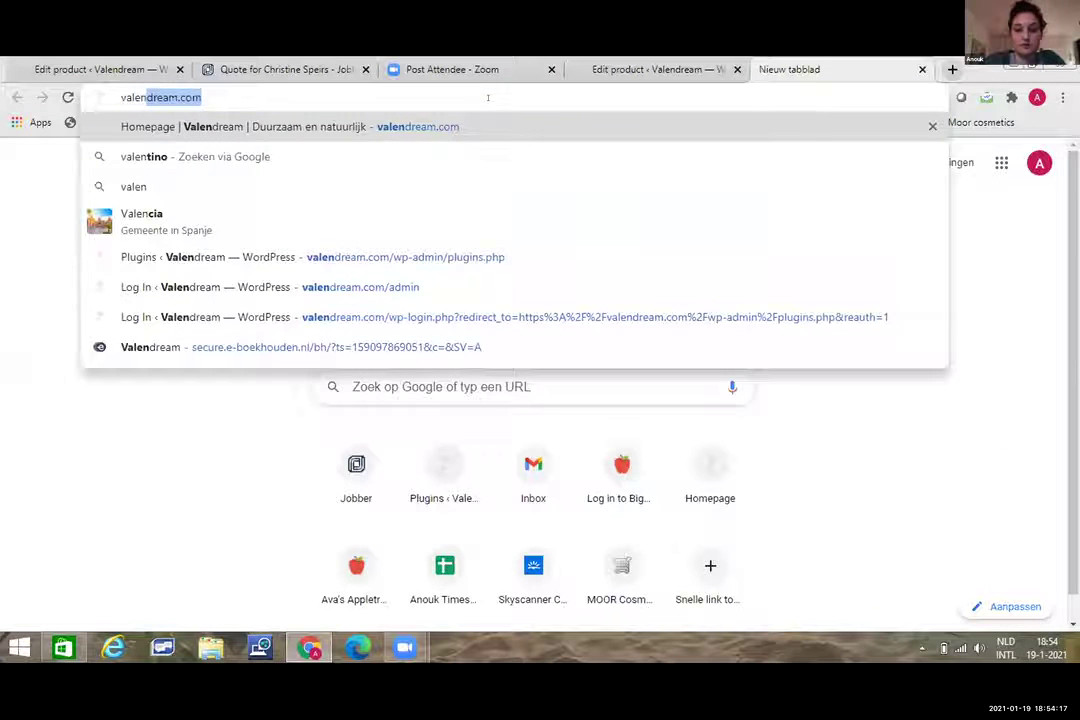
{"action": "key", "text": "Return"}
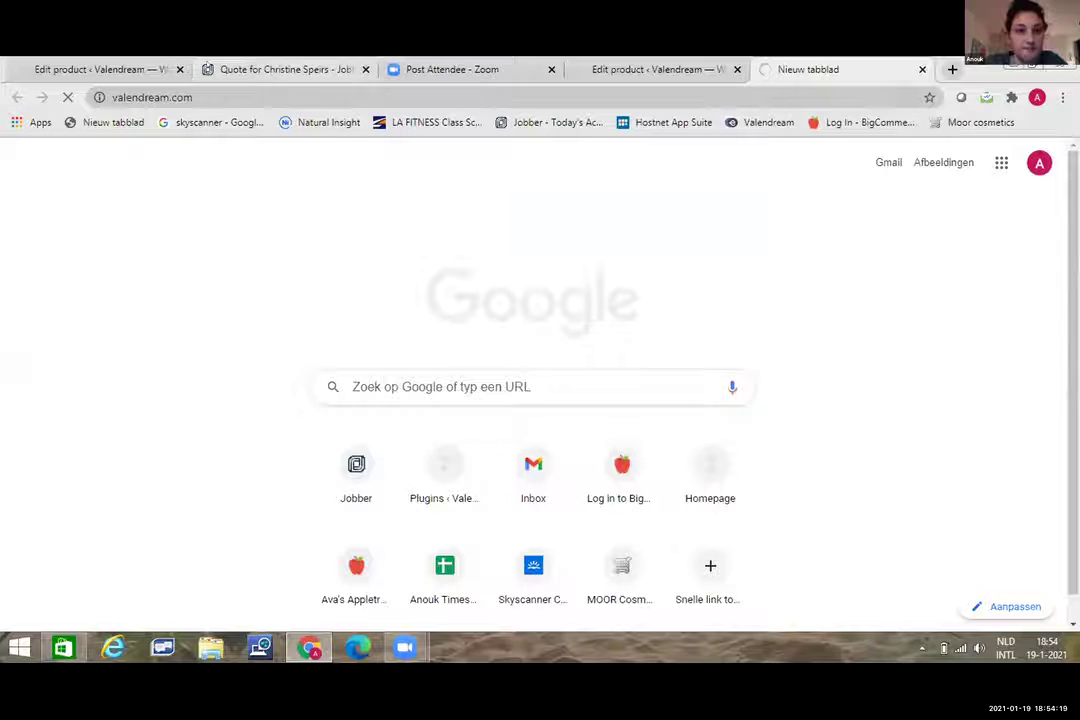
{"action": "left_click", "coordinate": [365, 69]}
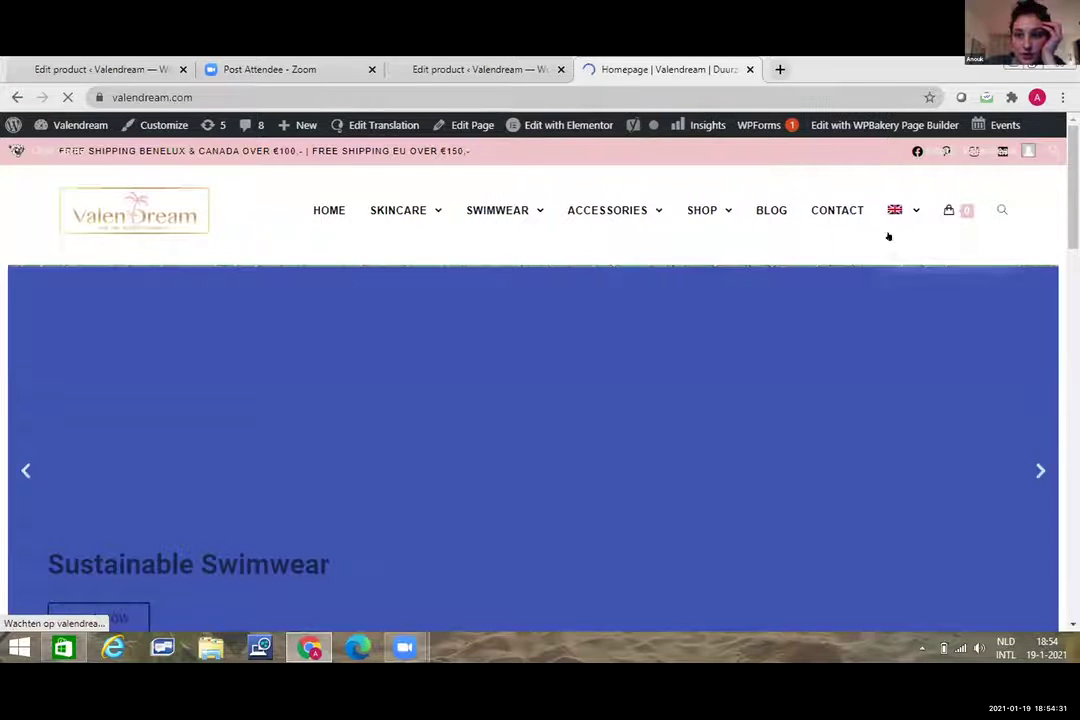
Step: Switch the storefront to Dutch and check the Babyverzorging category page under Skincare for products
{"action": "mouse_move", "coordinate": [890, 232]}
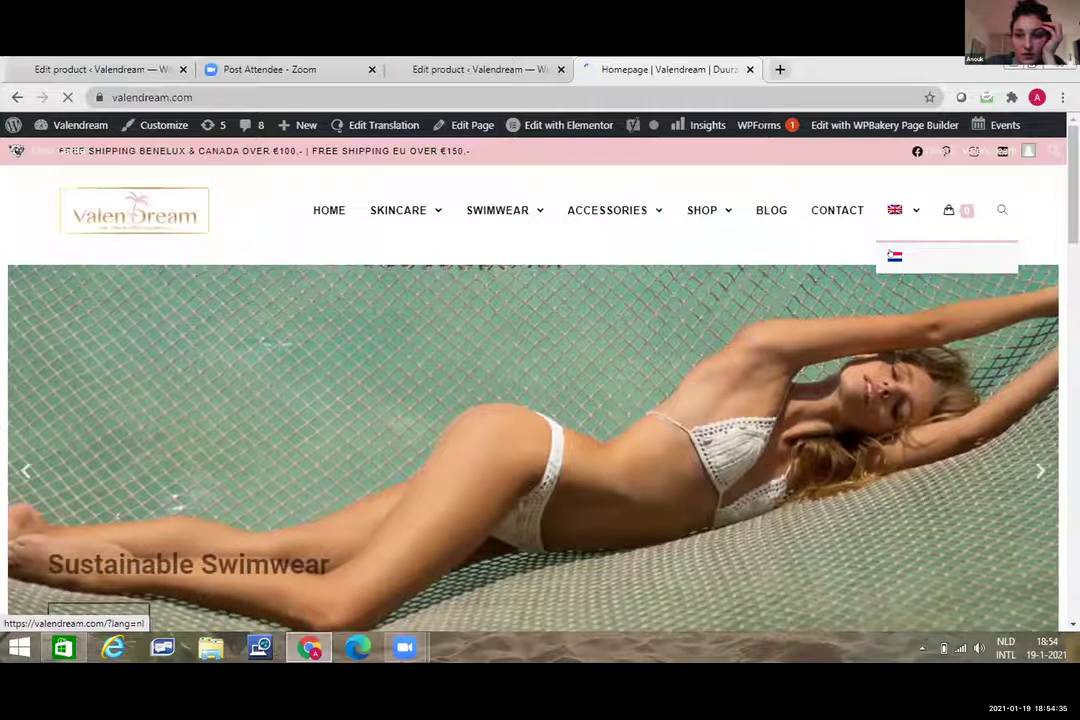
{"action": "left_click", "coordinate": [890, 255]}
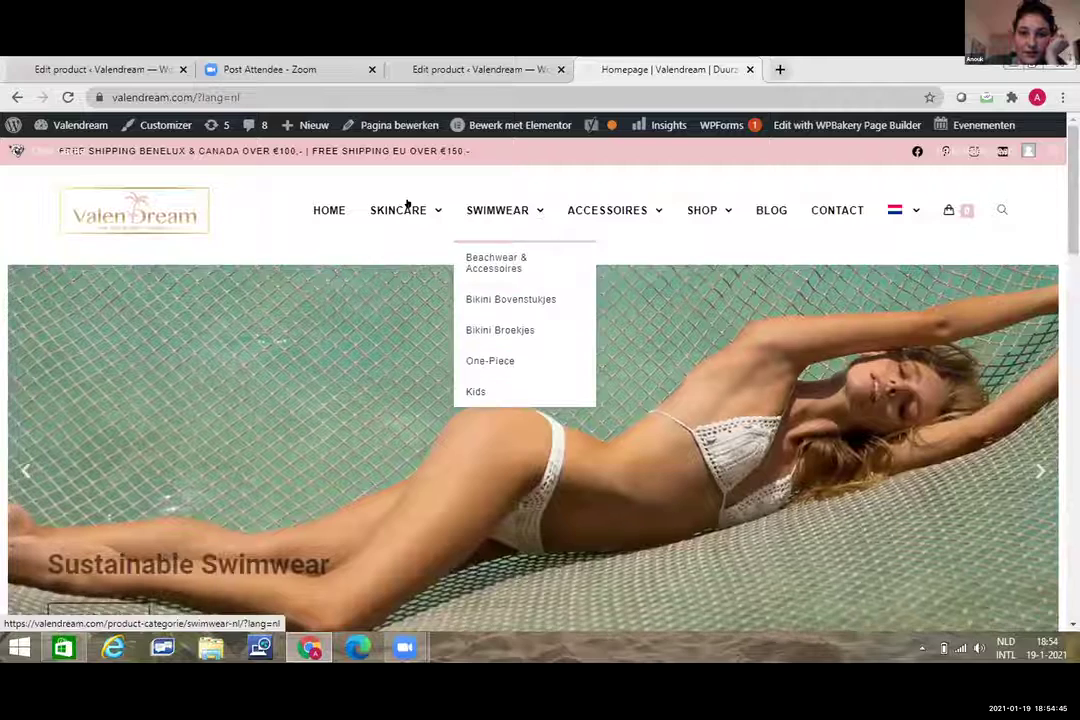
{"action": "mouse_move", "coordinate": [405, 210]}
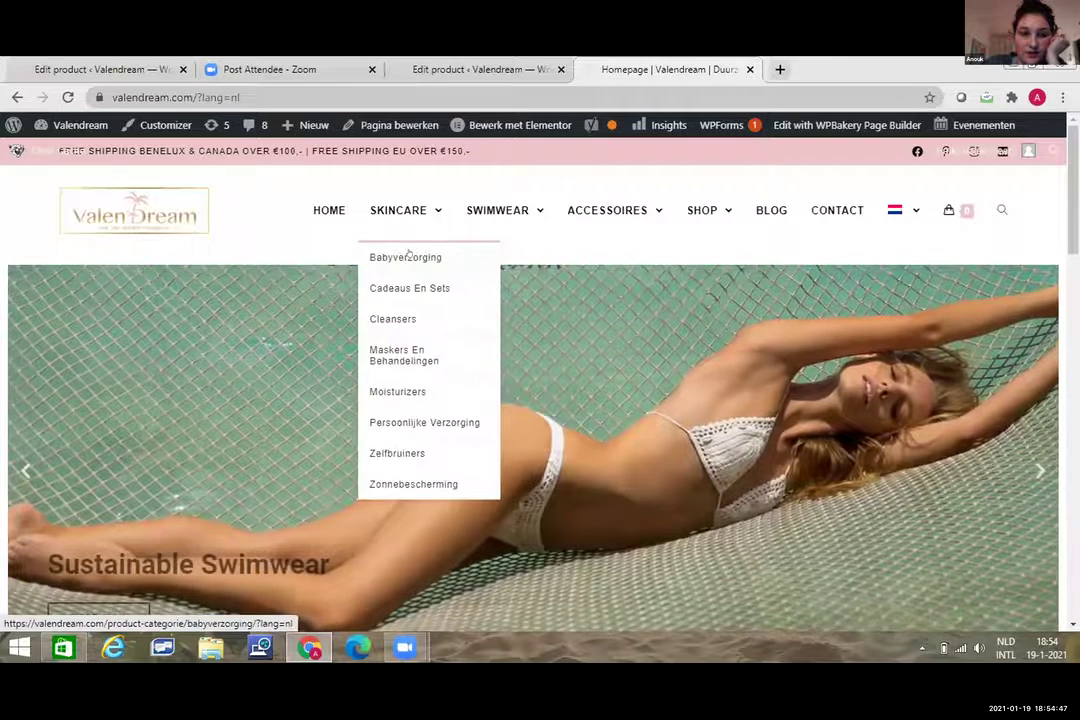
{"action": "left_click", "coordinate": [408, 256]}
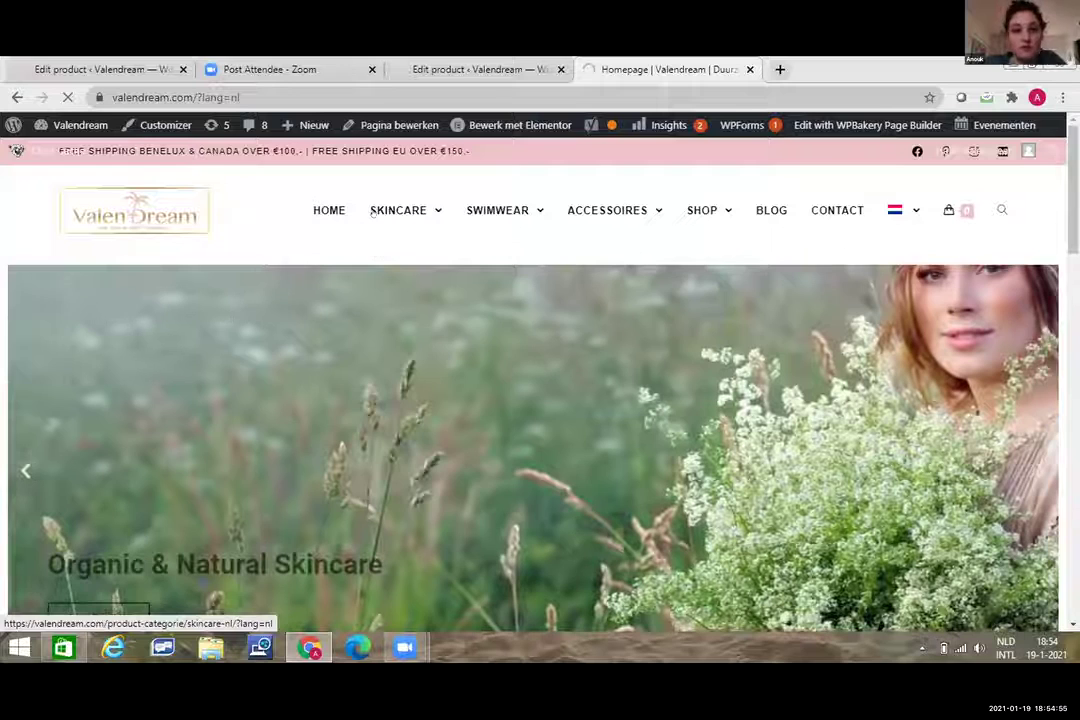
{"action": "mouse_move", "coordinate": [385, 214]}
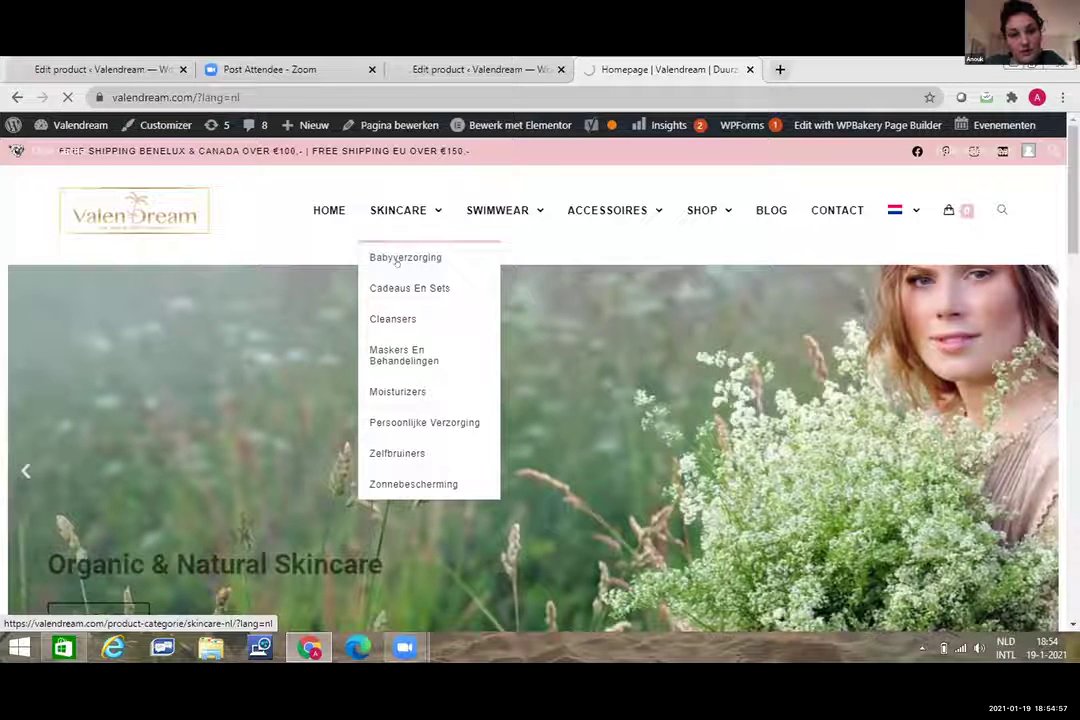
{"action": "left_click", "coordinate": [396, 257]}
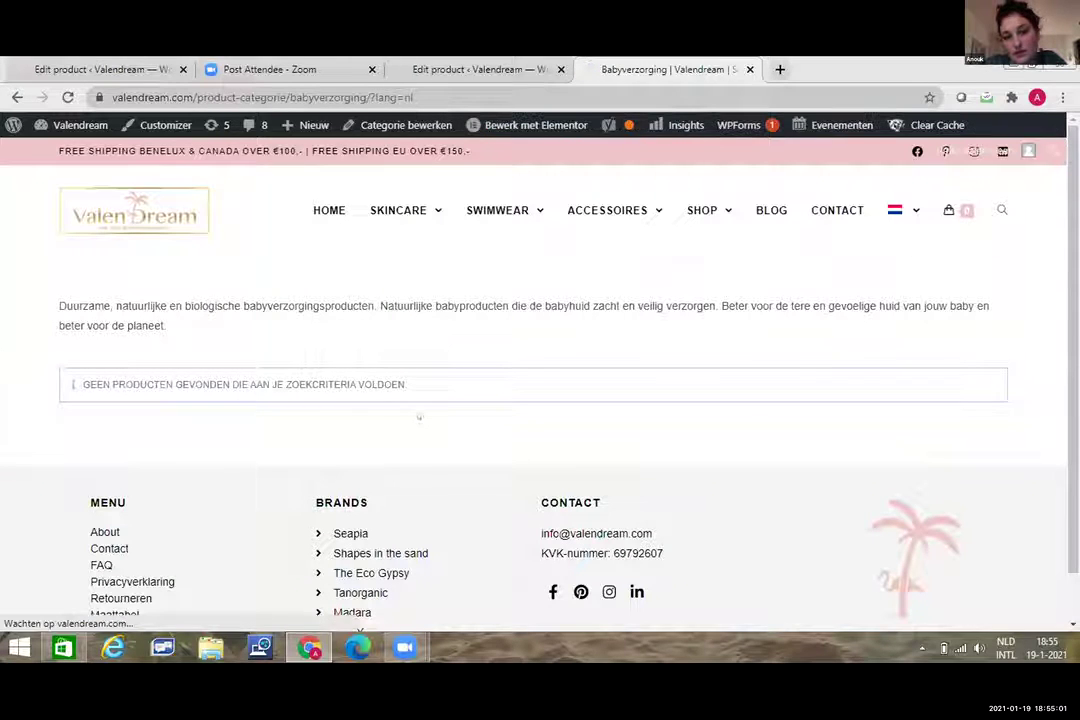
{"action": "left_click_drag", "start_coordinate": [170, 305], "coordinate": [417, 413]}
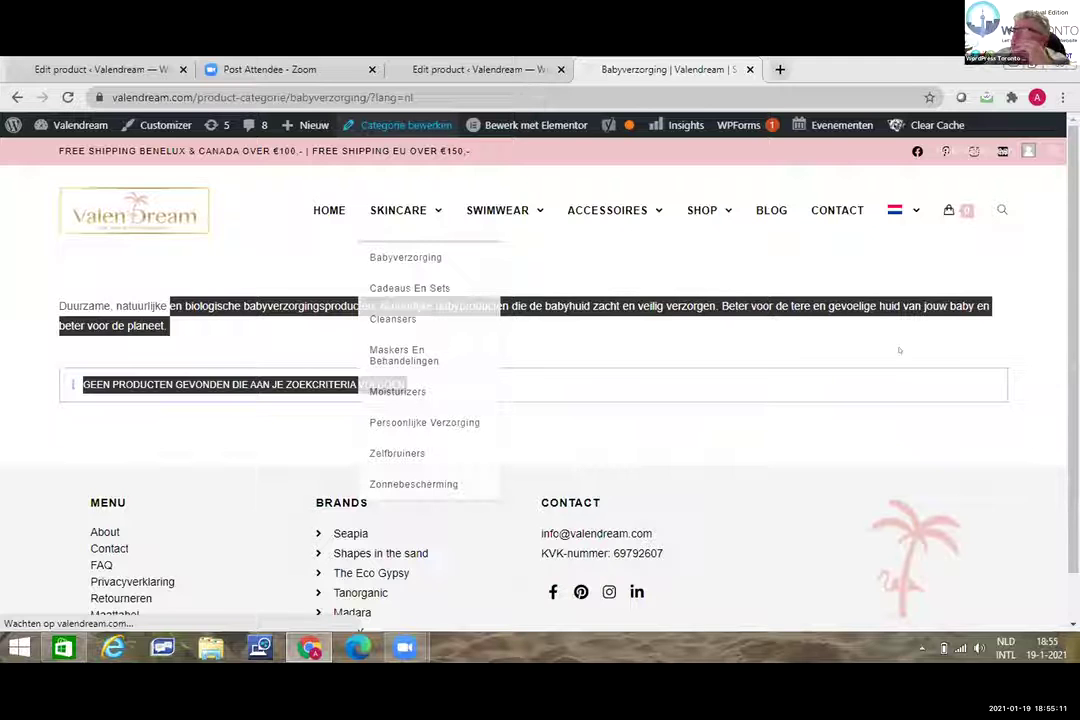
Step: Return to the Dutch product's edit page and select the Babyverzorging category again
{"action": "key", "text": "ctrl+shift+Tab"}
{"action": "scroll", "coordinate": [903, 305], "scroll_direction": "down", "scroll_amount": 6}
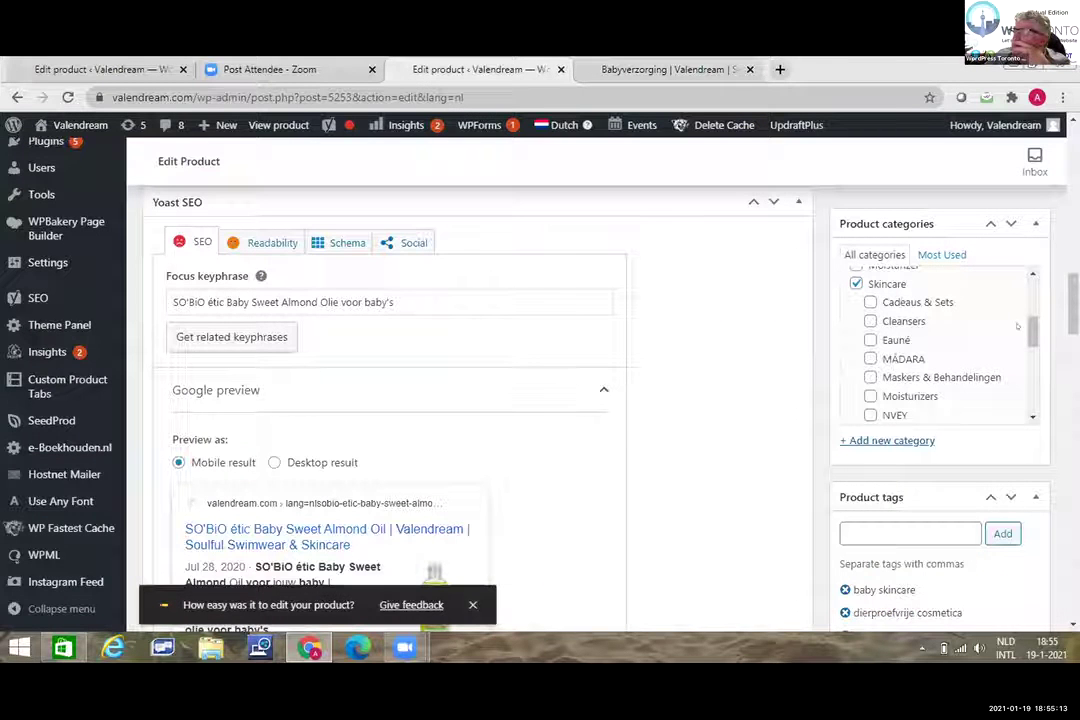
{"action": "left_click_drag", "start_coordinate": [1034, 318], "coordinate": [1034, 298]}
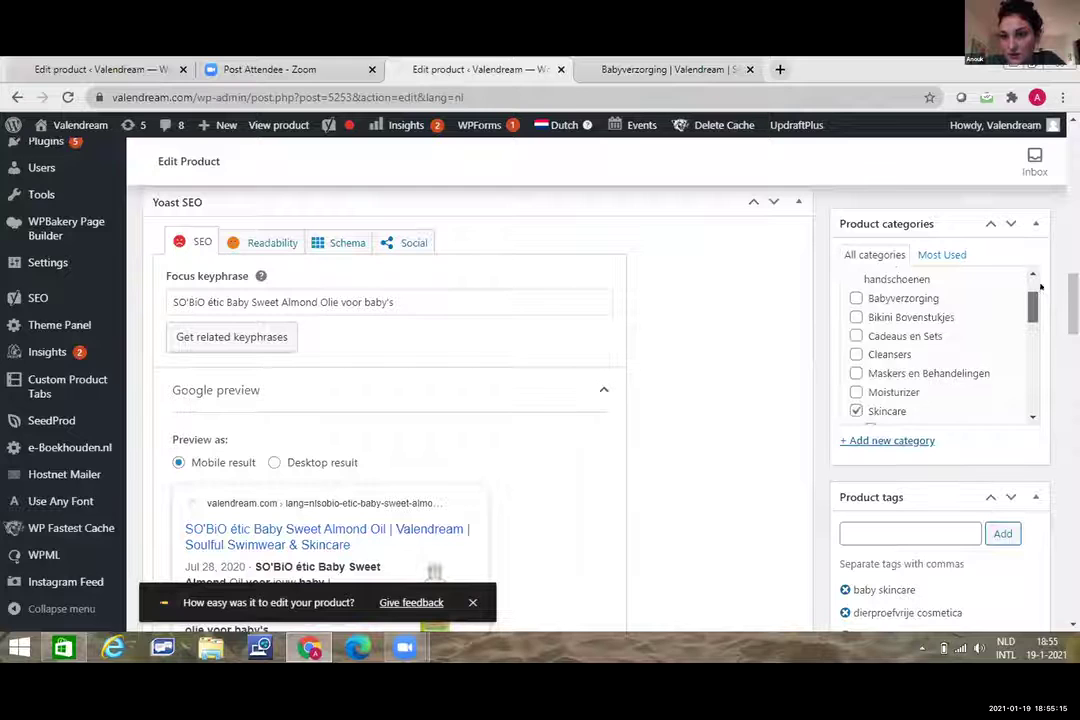
{"action": "scroll", "coordinate": [1036, 290], "scroll_direction": "up", "scroll_amount": 1}
{"action": "scroll", "coordinate": [860, 318], "scroll_direction": "down", "scroll_amount": 1}
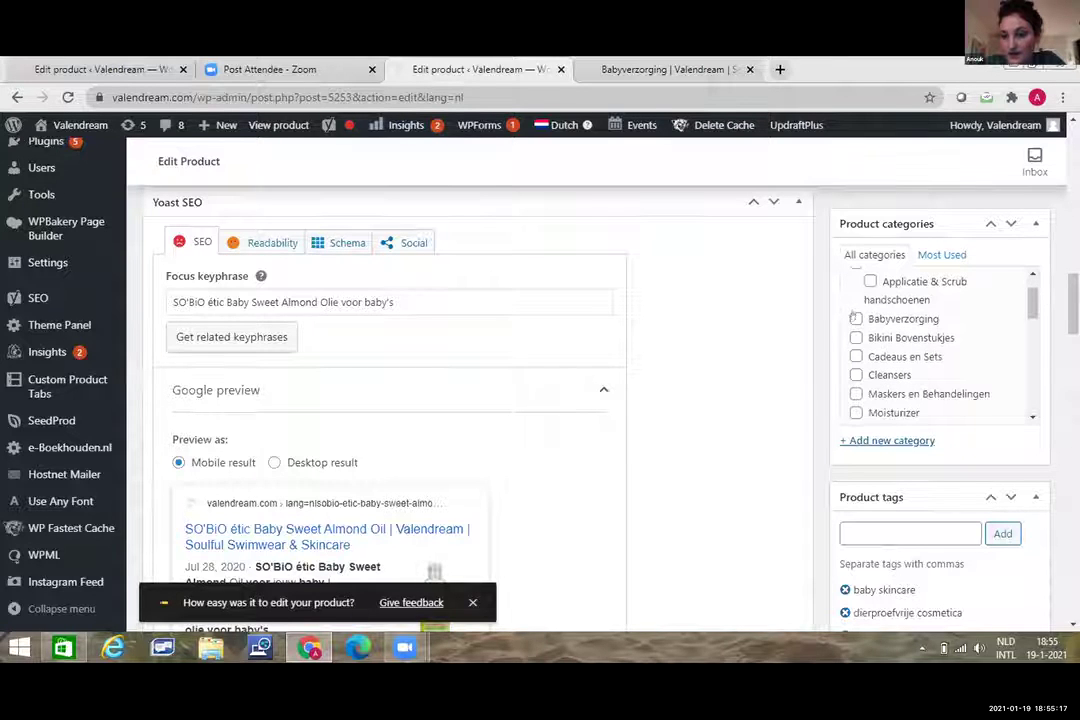
{"action": "left_click", "coordinate": [964, 321]}
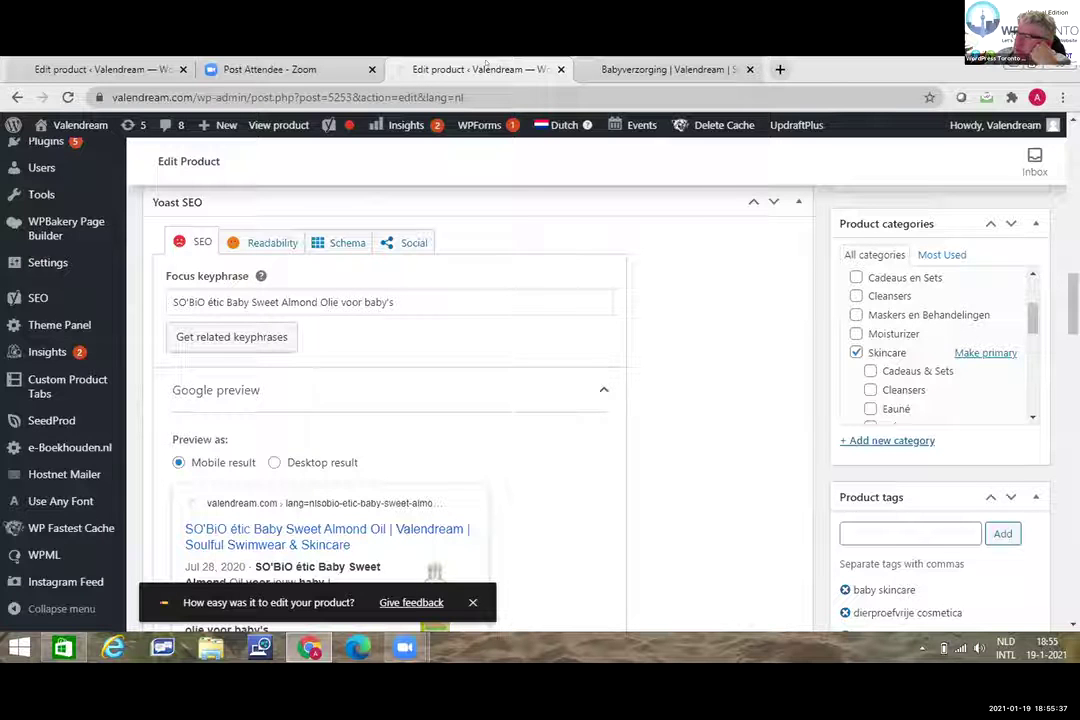
Step: Leave the Dutch product's edit page and open the list of post categories
{"action": "scroll", "coordinate": [42, 330], "scroll_direction": "down", "scroll_amount": 3}
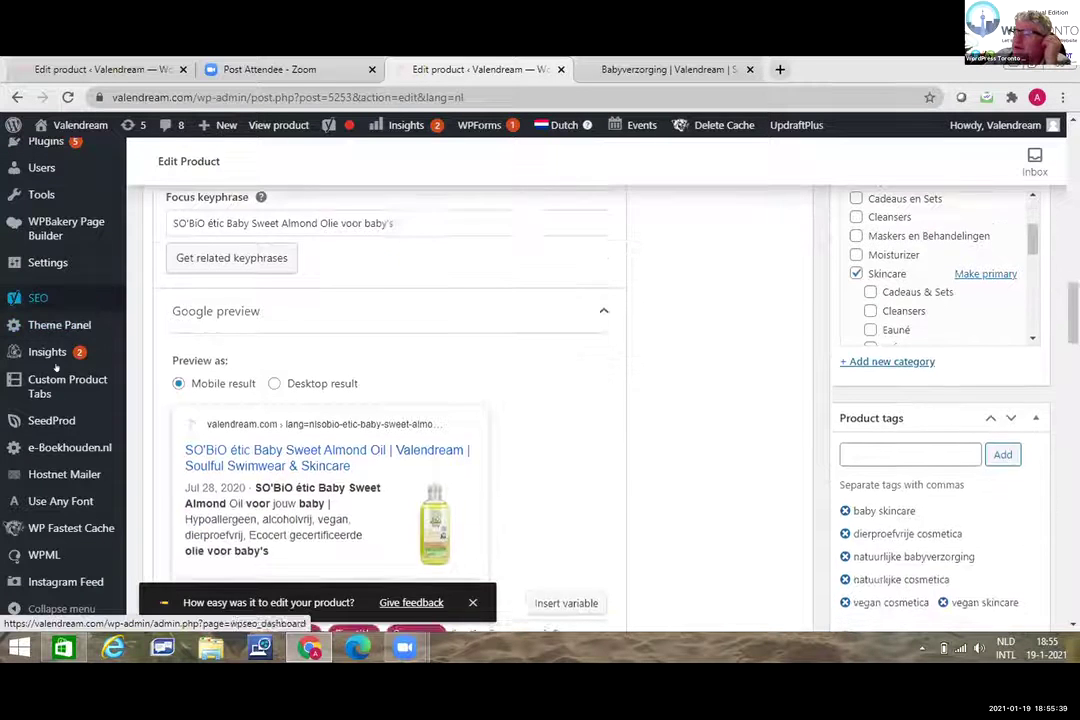
{"action": "scroll", "coordinate": [41, 440], "scroll_direction": "up", "scroll_amount": 3}
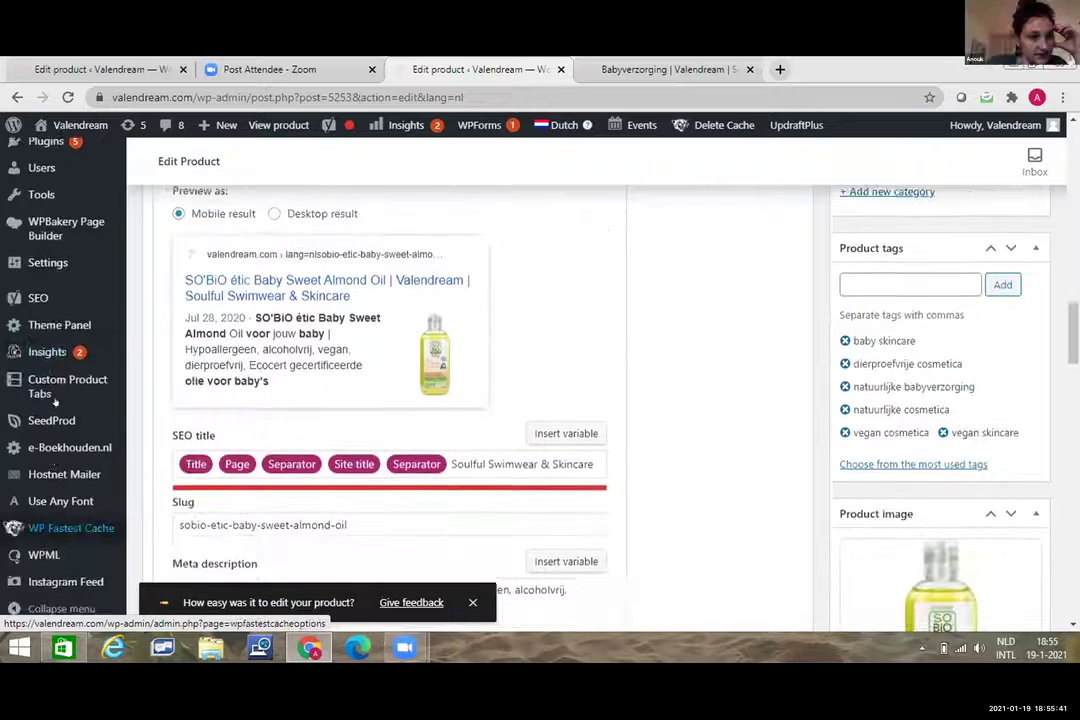
{"action": "mouse_move", "coordinate": [42, 318]}
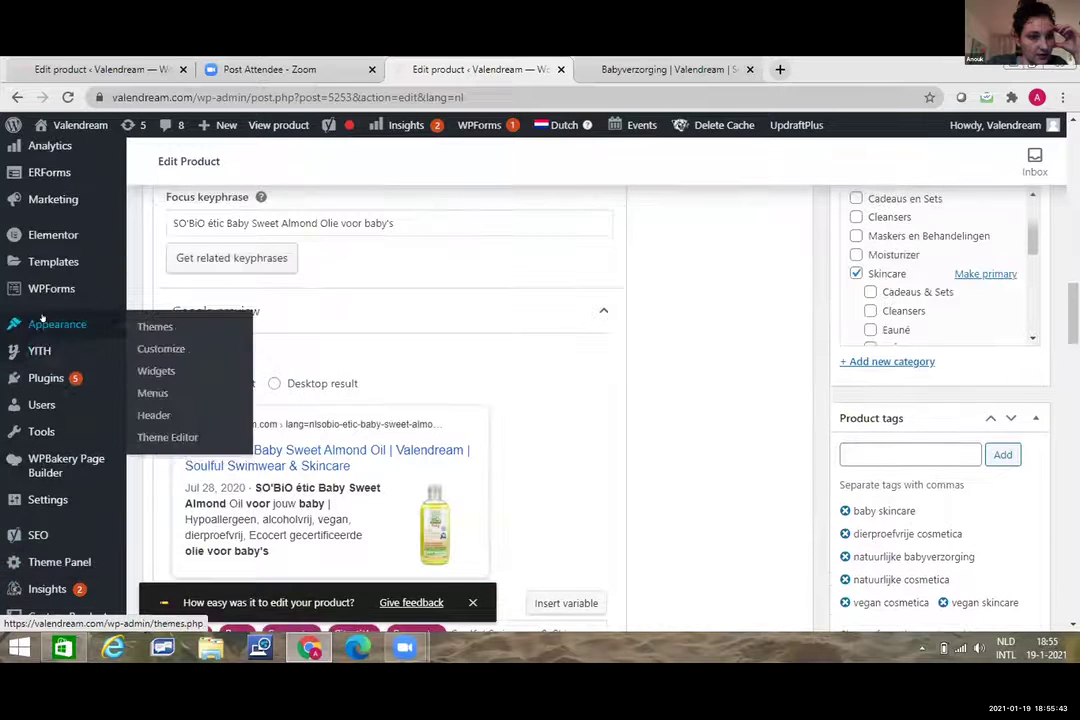
{"action": "scroll", "coordinate": [42, 317], "scroll_direction": "up", "scroll_amount": 8}
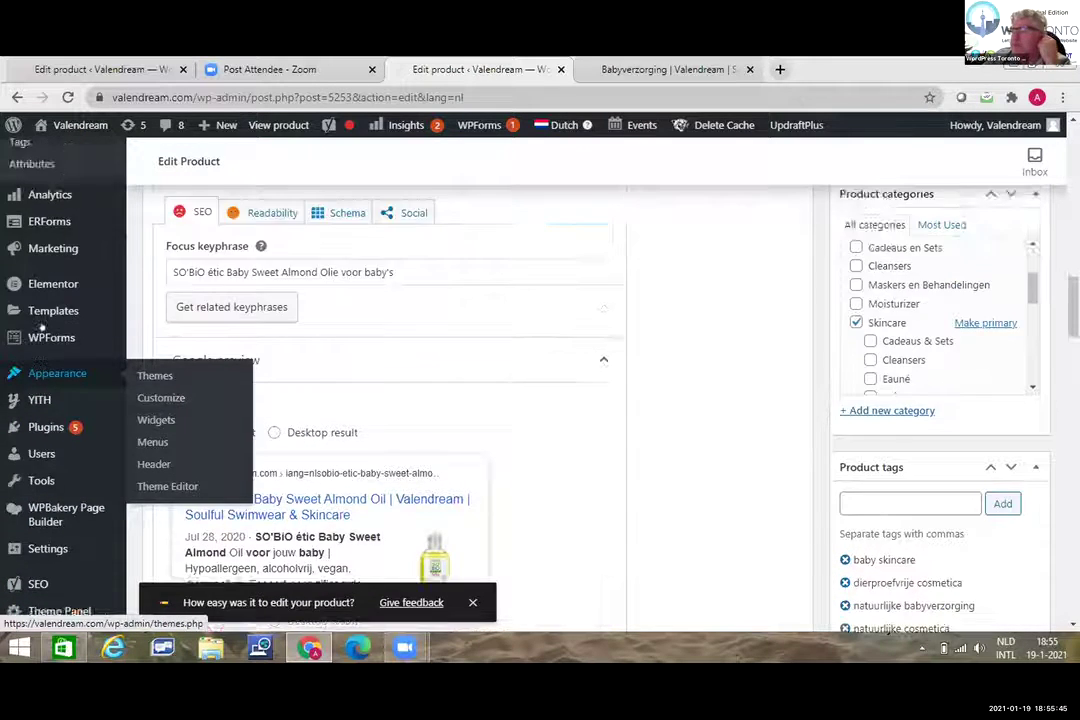
{"action": "scroll", "coordinate": [45, 340], "scroll_direction": "up", "scroll_amount": 3}
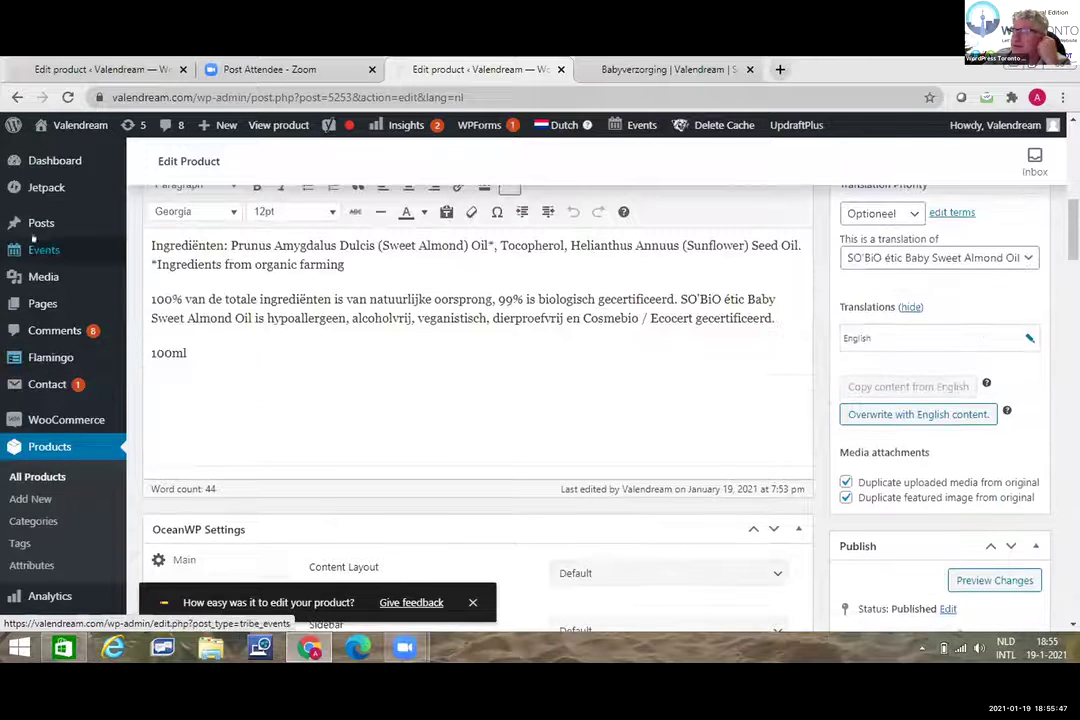
{"action": "mouse_move", "coordinate": [40, 222]}
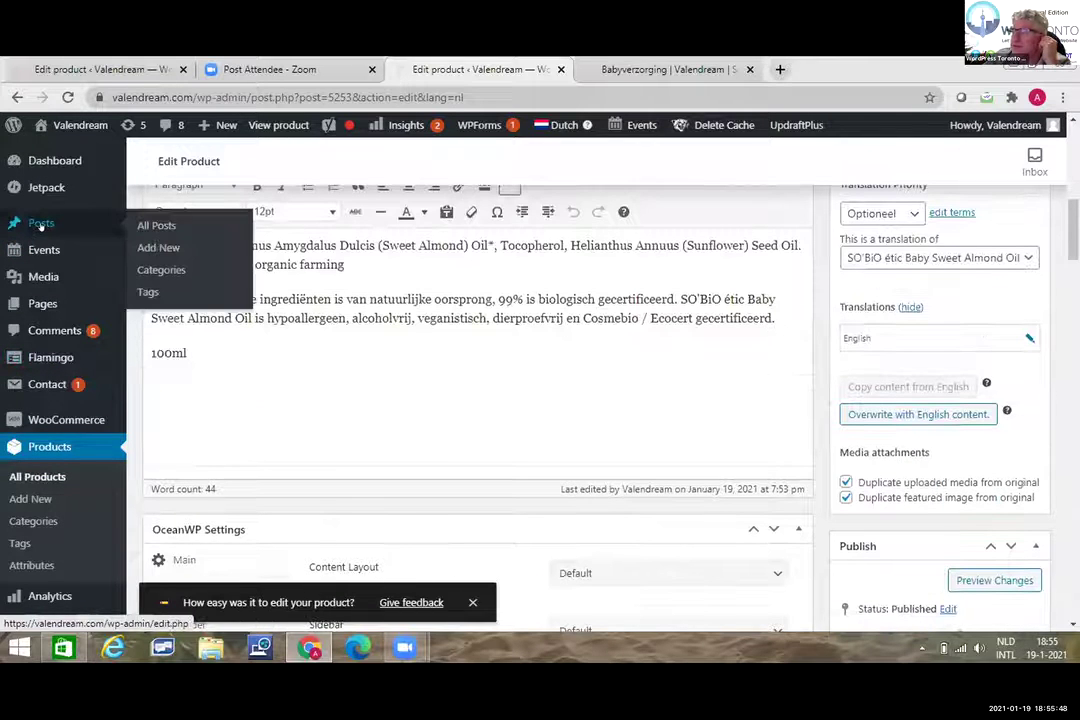
{"action": "left_click", "coordinate": [155, 267]}
{"action": "left_click", "coordinate": [592, 202]}
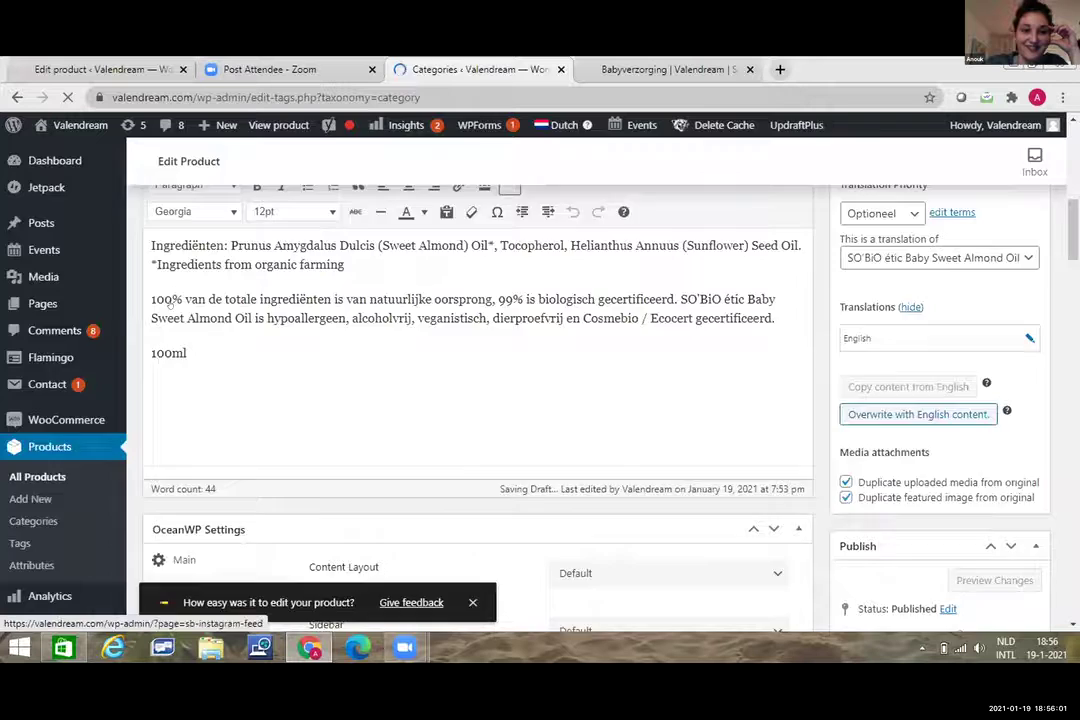
Step: Look over the Dutch post categories and the language settings of the new-category form
{"action": "scroll", "coordinate": [467, 233], "scroll_direction": "down", "scroll_amount": 1}
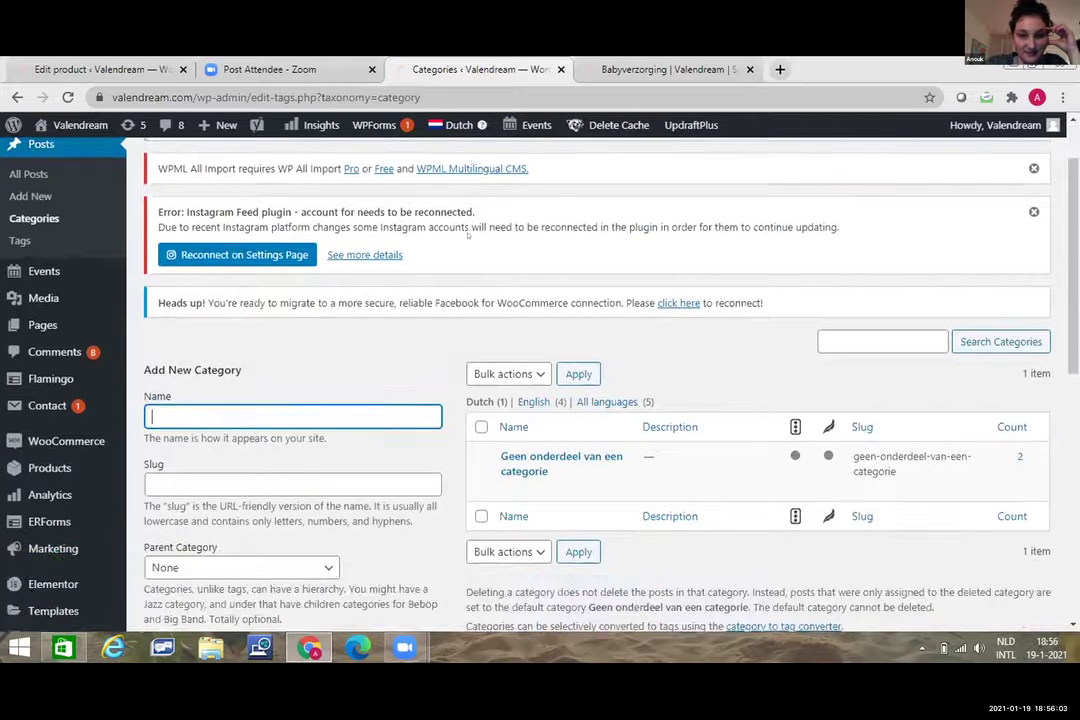
{"action": "scroll", "coordinate": [345, 314], "scroll_direction": "down", "scroll_amount": 2}
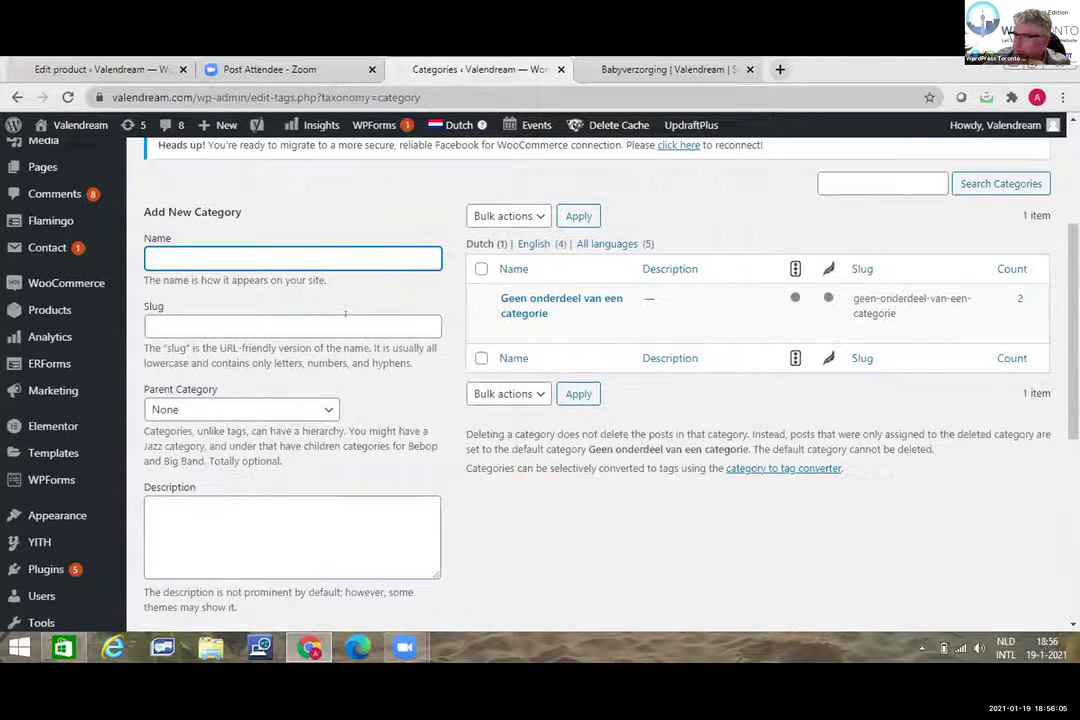
{"action": "scroll", "coordinate": [345, 314], "scroll_direction": "down", "scroll_amount": 5}
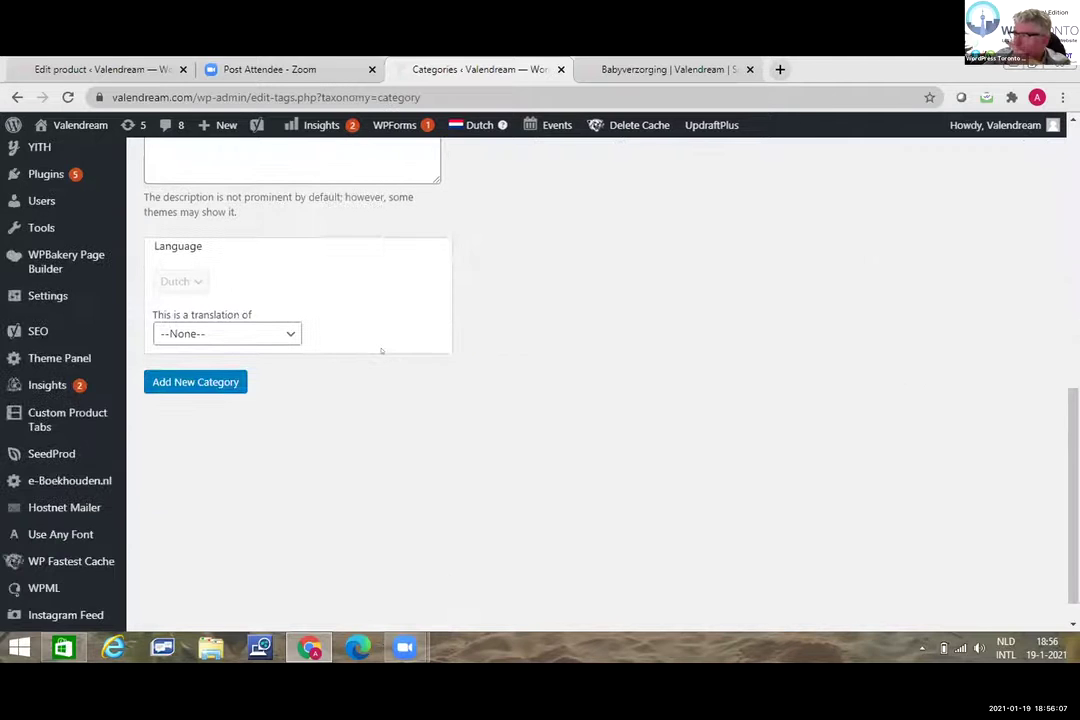
{"action": "scroll", "coordinate": [381, 351], "scroll_direction": "down", "scroll_amount": 1}
{"action": "scroll", "coordinate": [381, 351], "scroll_direction": "up", "scroll_amount": 10}
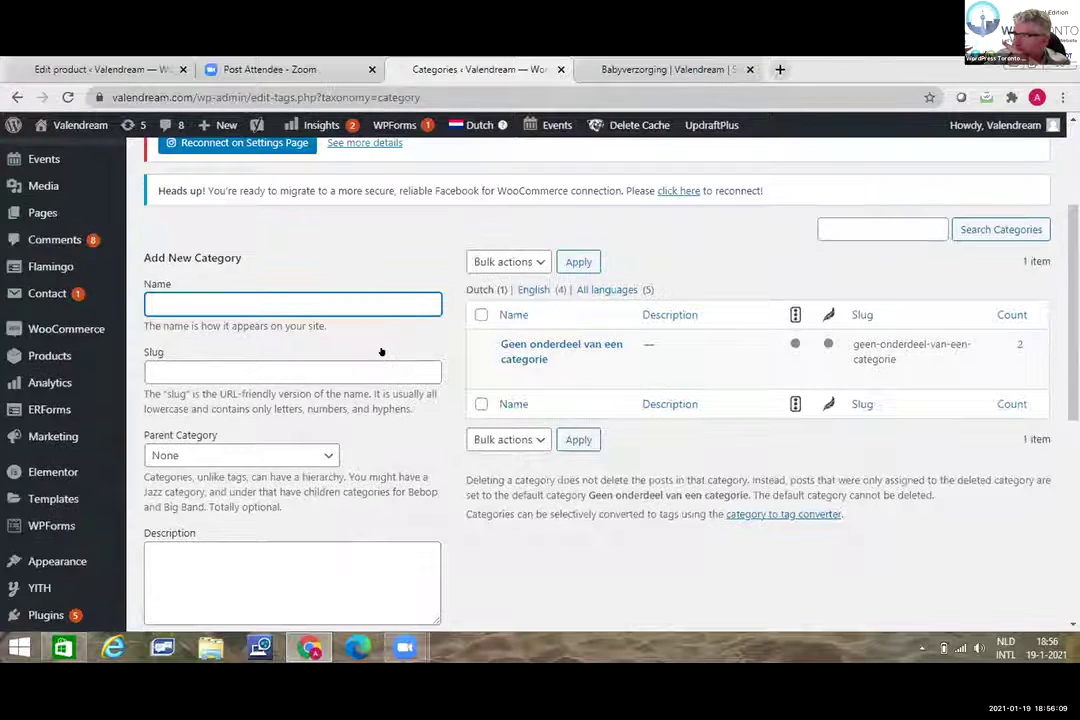
{"action": "scroll", "coordinate": [375, 341], "scroll_direction": "up", "scroll_amount": 1}
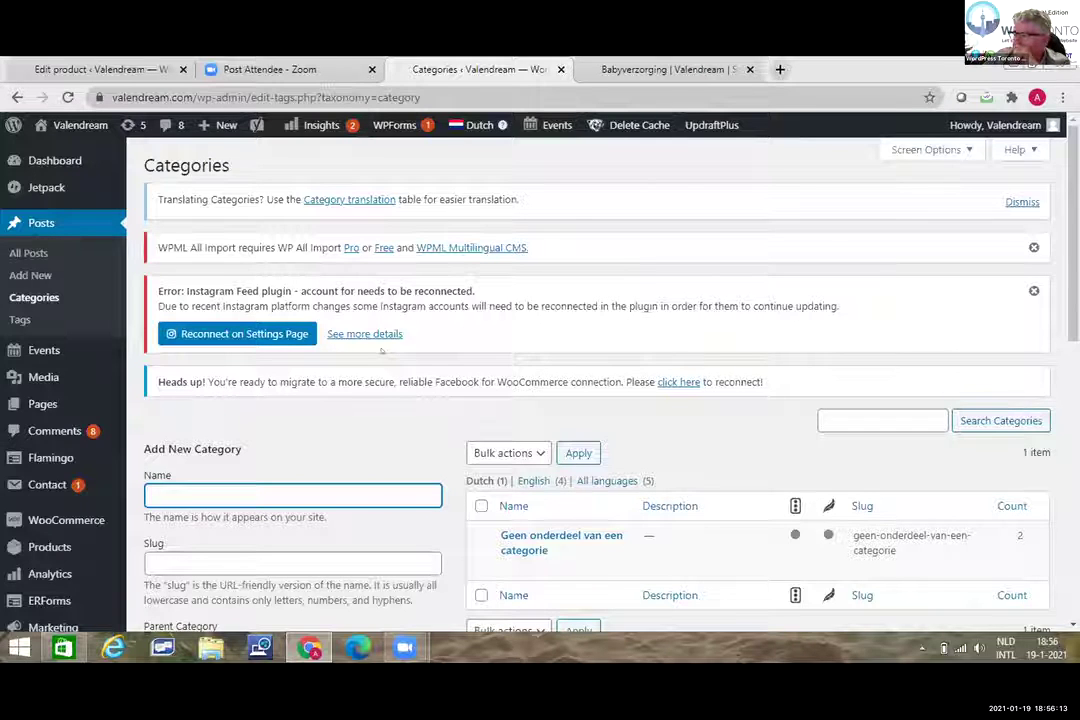
Step: Switch the post categories list between English and Dutch and compare the categories in each language
{"action": "mouse_move", "coordinate": [480, 125]}
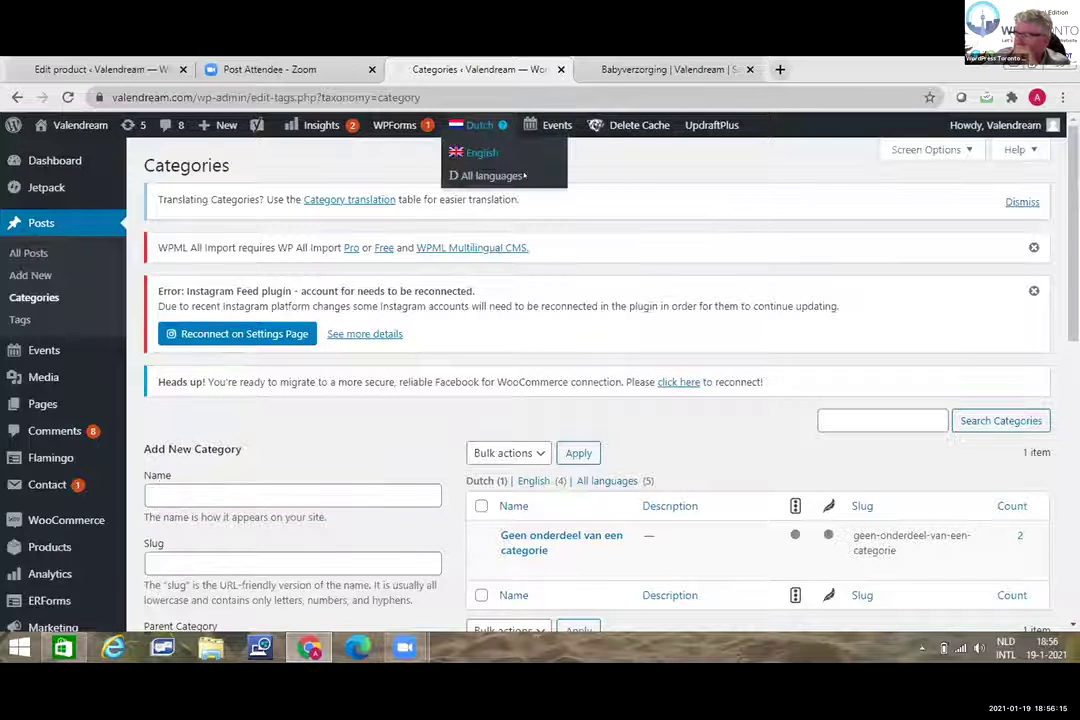
{"action": "left_click", "coordinate": [522, 175]}
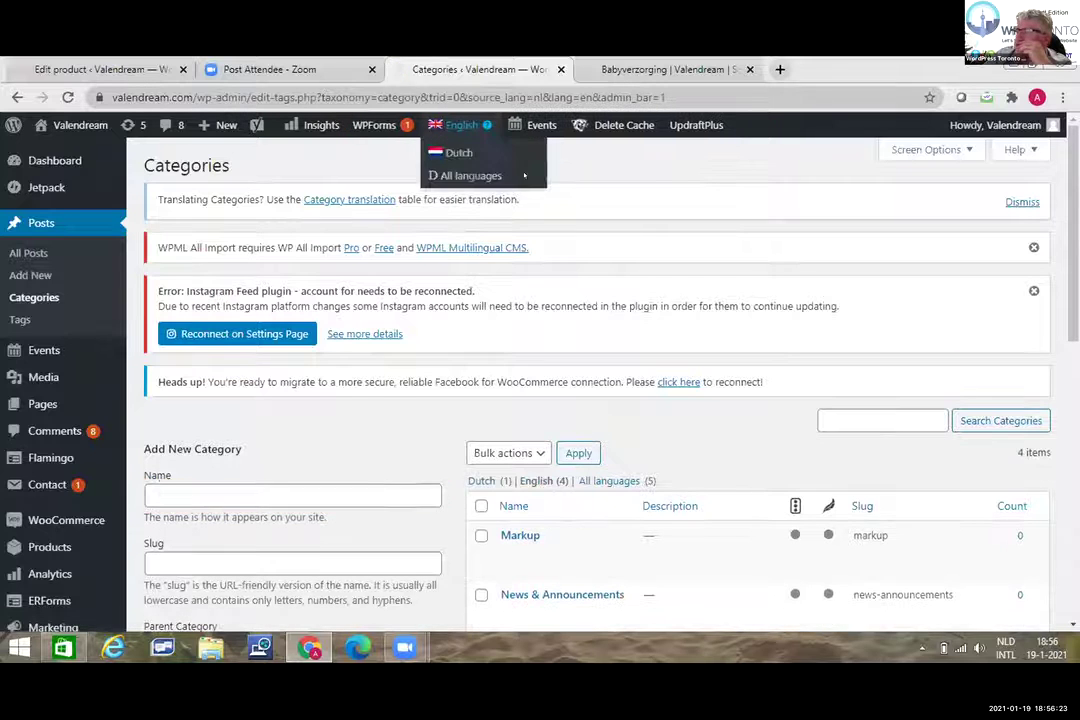
{"action": "left_click", "coordinate": [524, 175]}
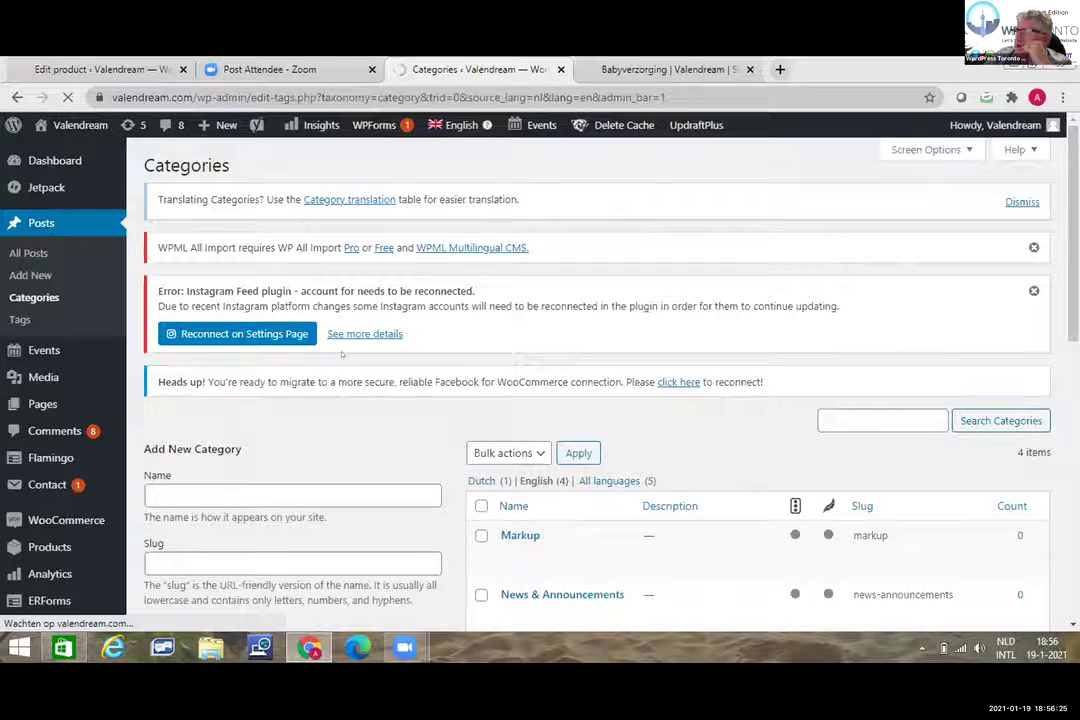
{"action": "scroll", "coordinate": [341, 354], "scroll_direction": "down", "scroll_amount": 1}
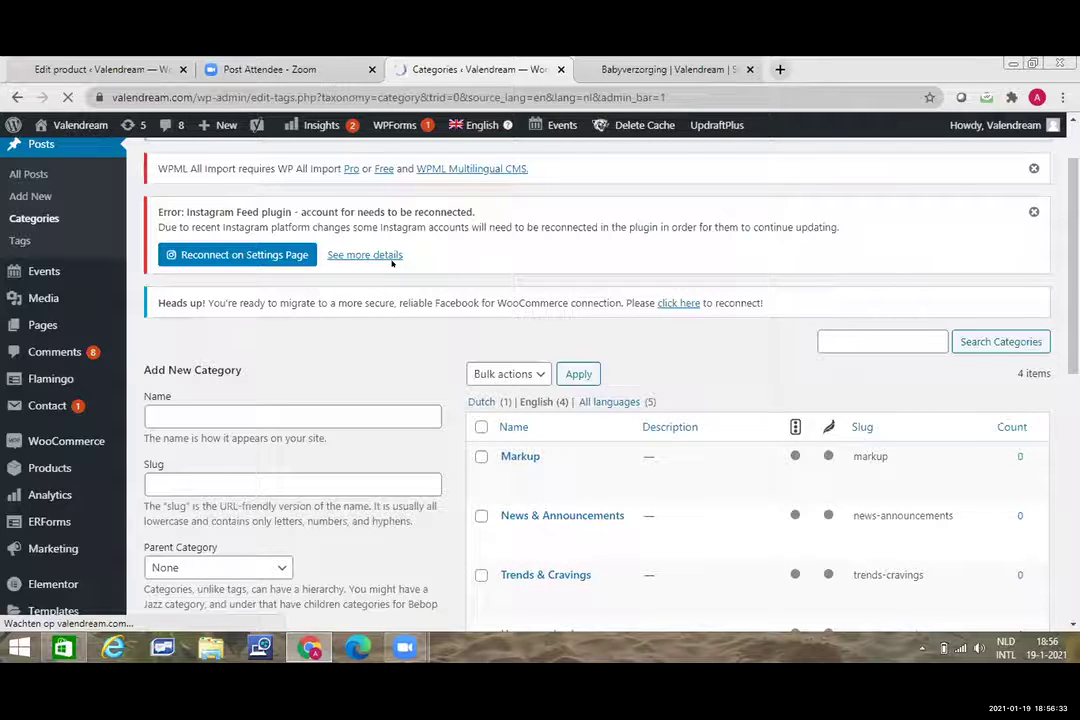
{"action": "scroll", "coordinate": [229, 352], "scroll_direction": "down", "scroll_amount": 3}
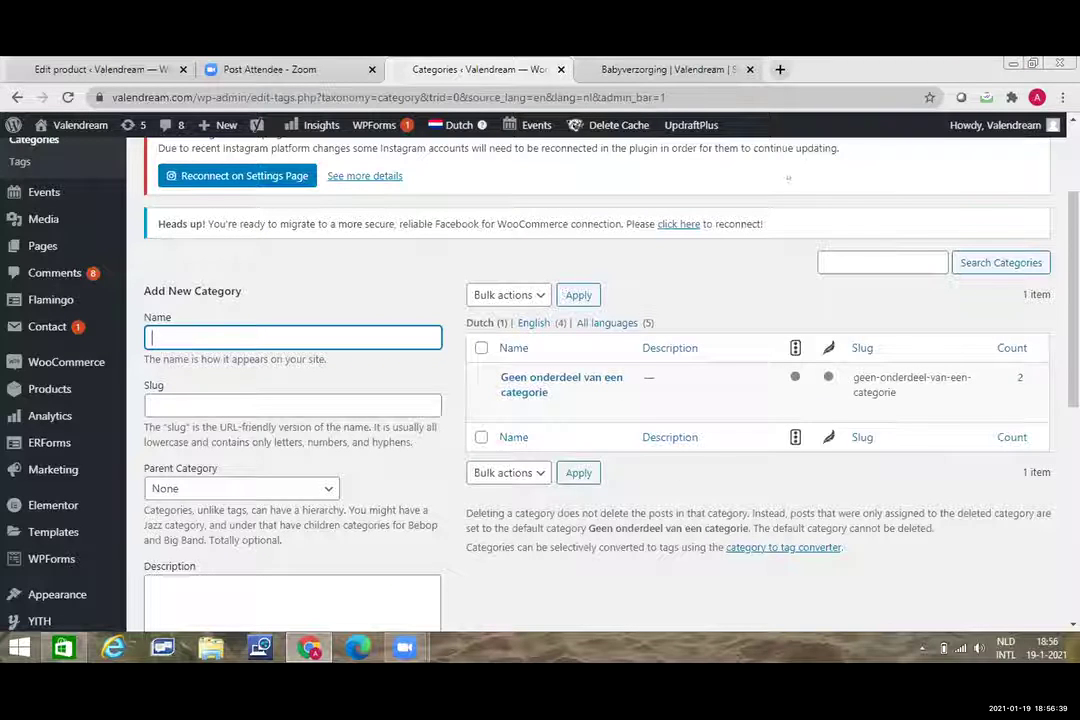
{"action": "left_click", "coordinate": [527, 320]}
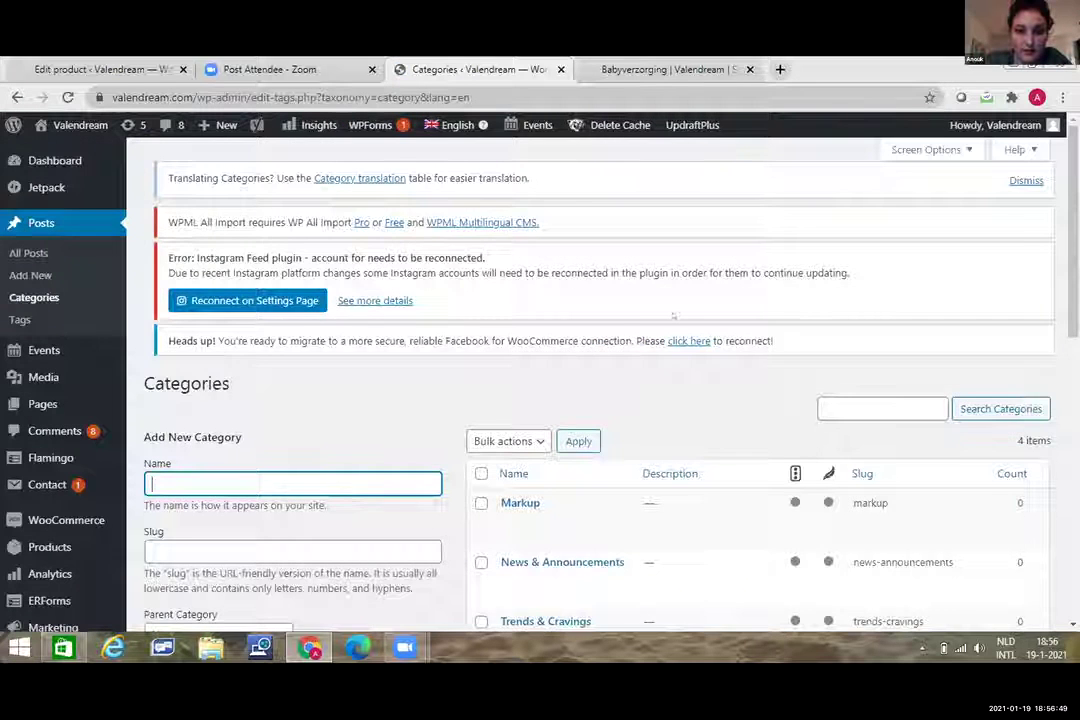
{"action": "scroll", "coordinate": [673, 316], "scroll_direction": "down", "scroll_amount": 3}
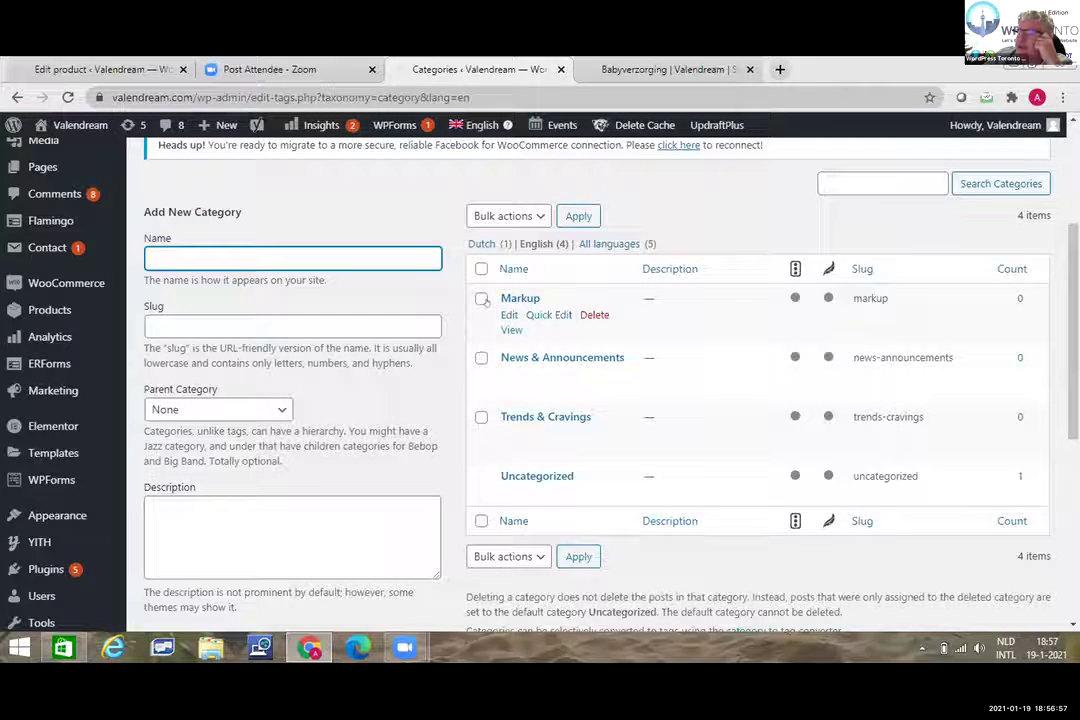
{"action": "scroll", "coordinate": [25, 310], "scroll_direction": "up", "scroll_amount": 3}
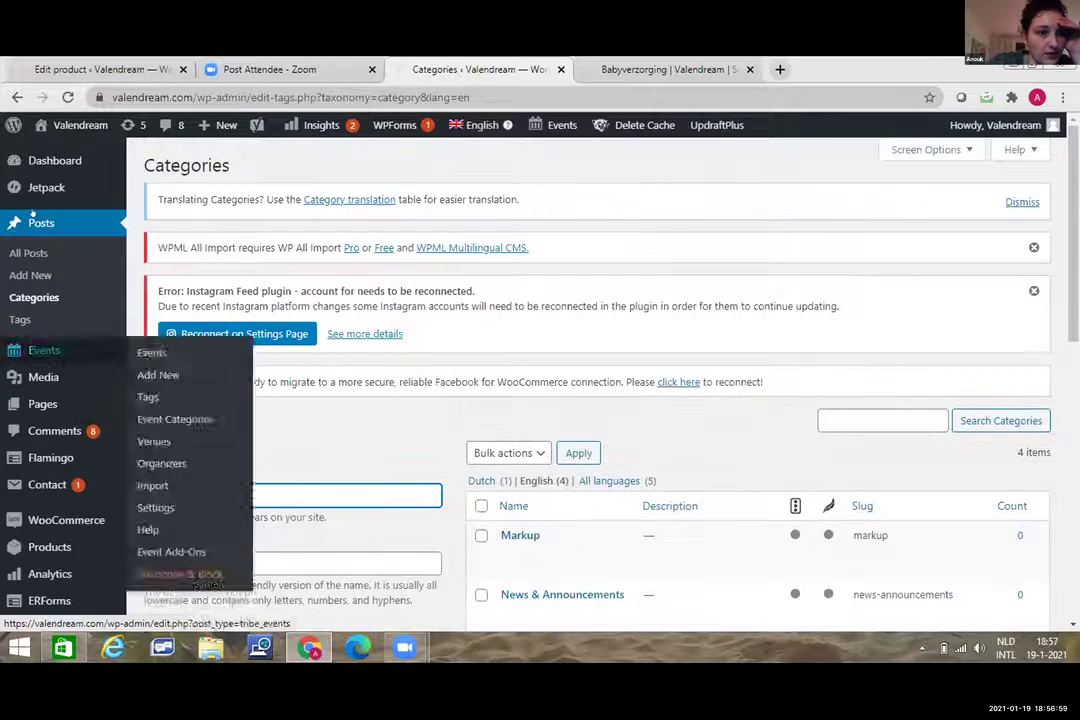
{"action": "scroll", "coordinate": [53, 343], "scroll_direction": "down", "scroll_amount": 4}
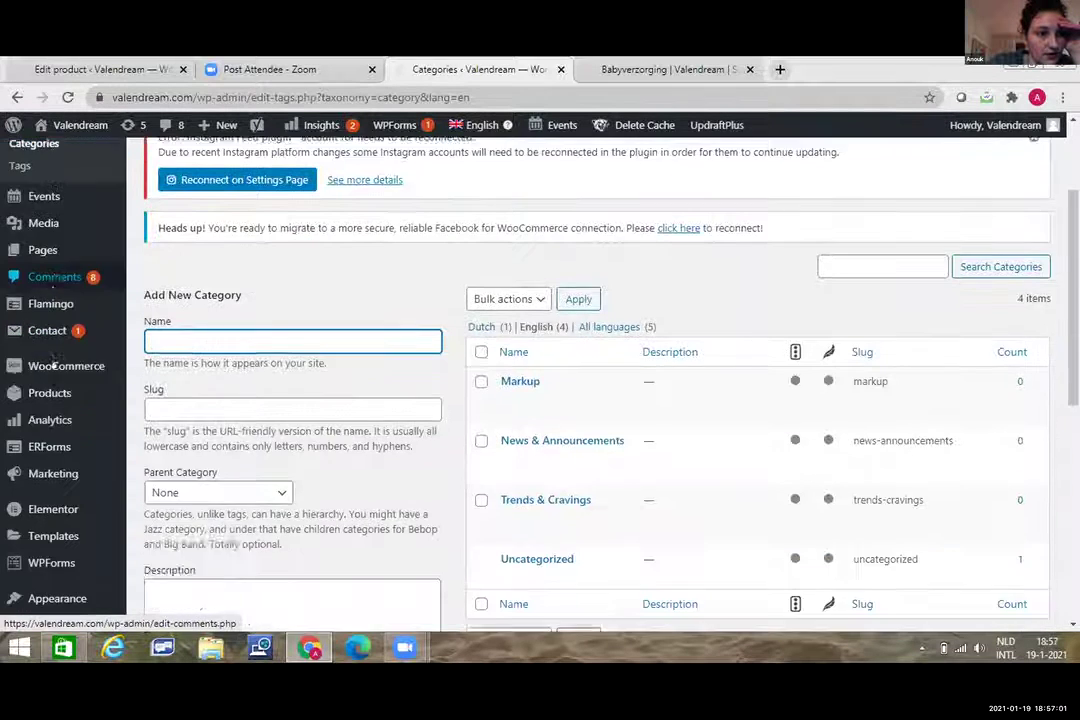
{"action": "mouse_move", "coordinate": [70, 365]}
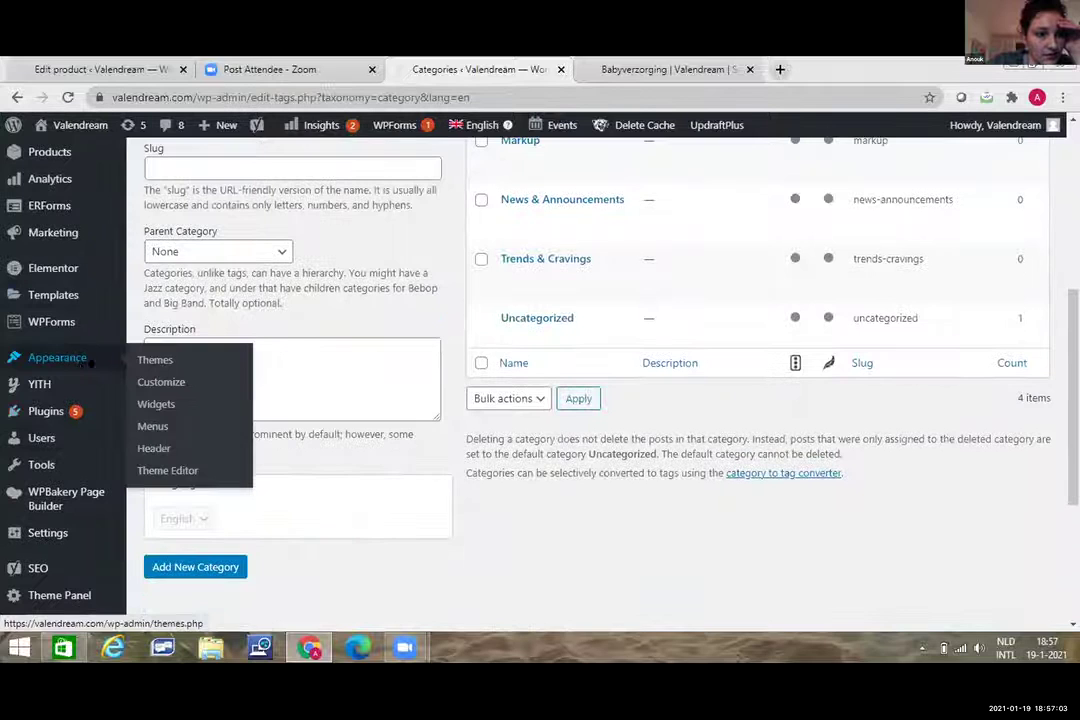
{"action": "left_click", "coordinate": [146, 426]}
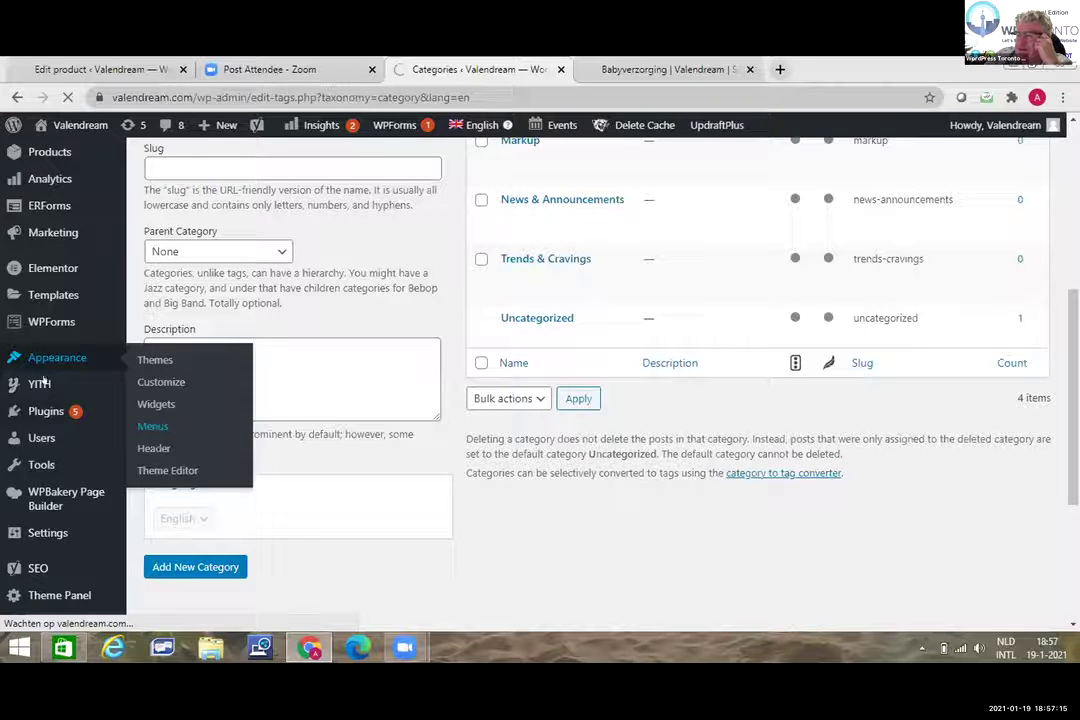
Step: Open the list of WooCommerce product categories
{"action": "scroll", "coordinate": [45, 405], "scroll_direction": "up", "scroll_amount": 4}
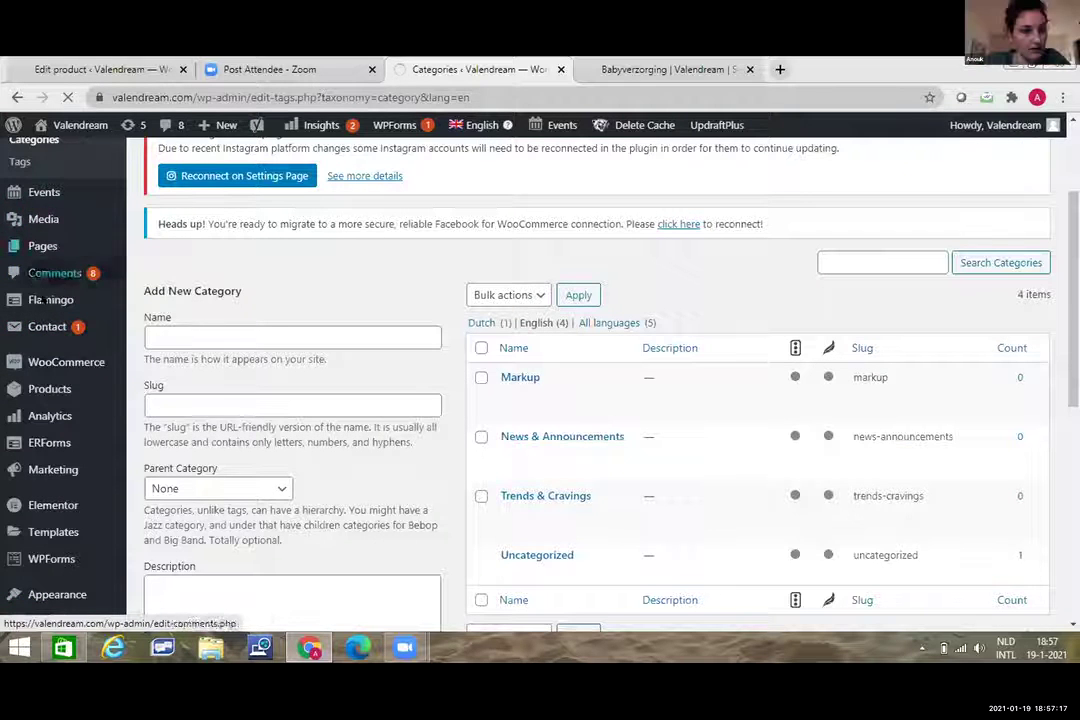
{"action": "mouse_move", "coordinate": [60, 389]}
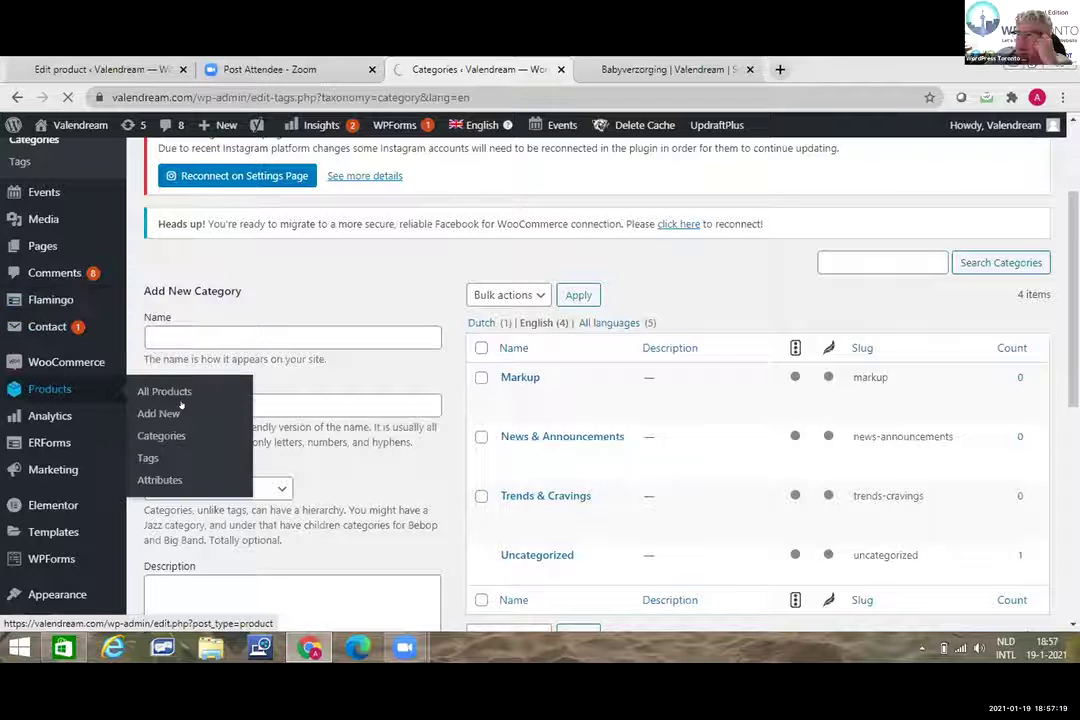
{"action": "left_click", "coordinate": [166, 436]}
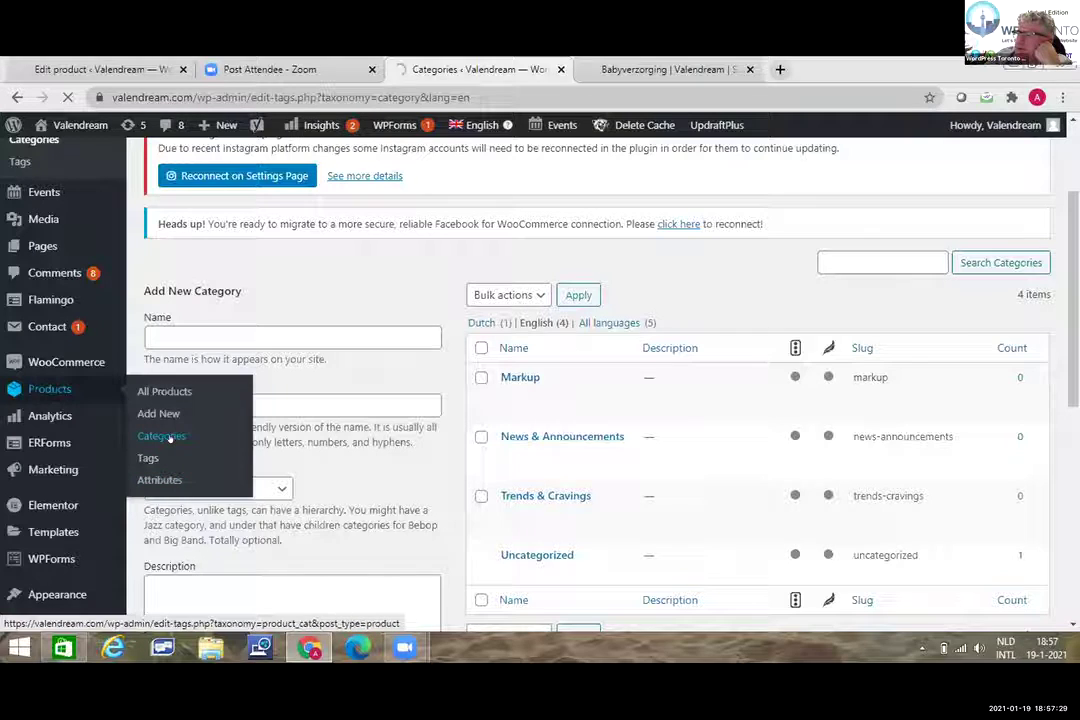
{"action": "left_click", "coordinate": [170, 437]}
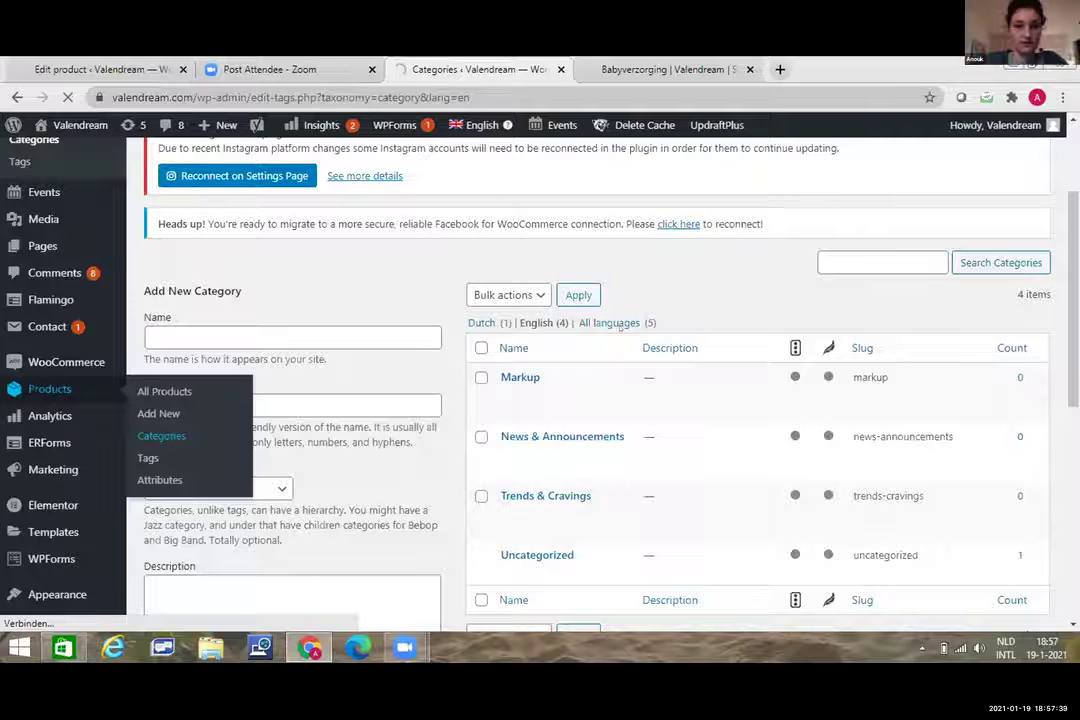
Step: Look through the English product categories and examine the Babycare entry
{"action": "scroll", "coordinate": [622, 325], "scroll_direction": "down", "scroll_amount": 2}
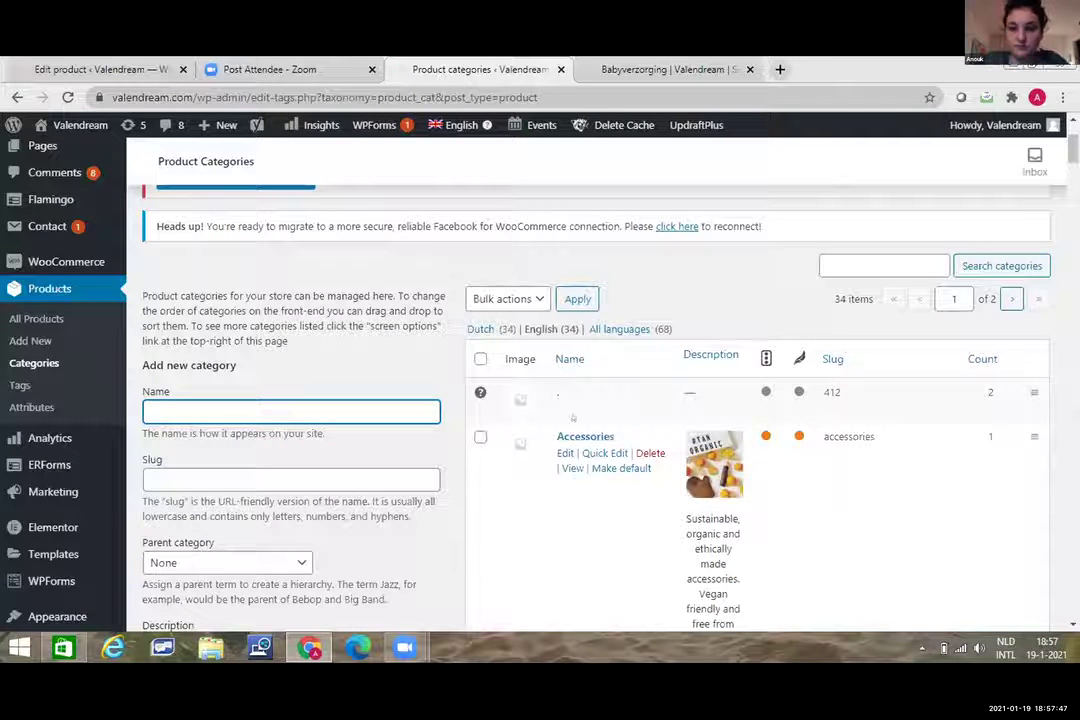
{"action": "scroll", "coordinate": [587, 440], "scroll_direction": "down", "scroll_amount": 1}
{"action": "scroll", "coordinate": [587, 440], "scroll_direction": "down", "scroll_amount": 5}
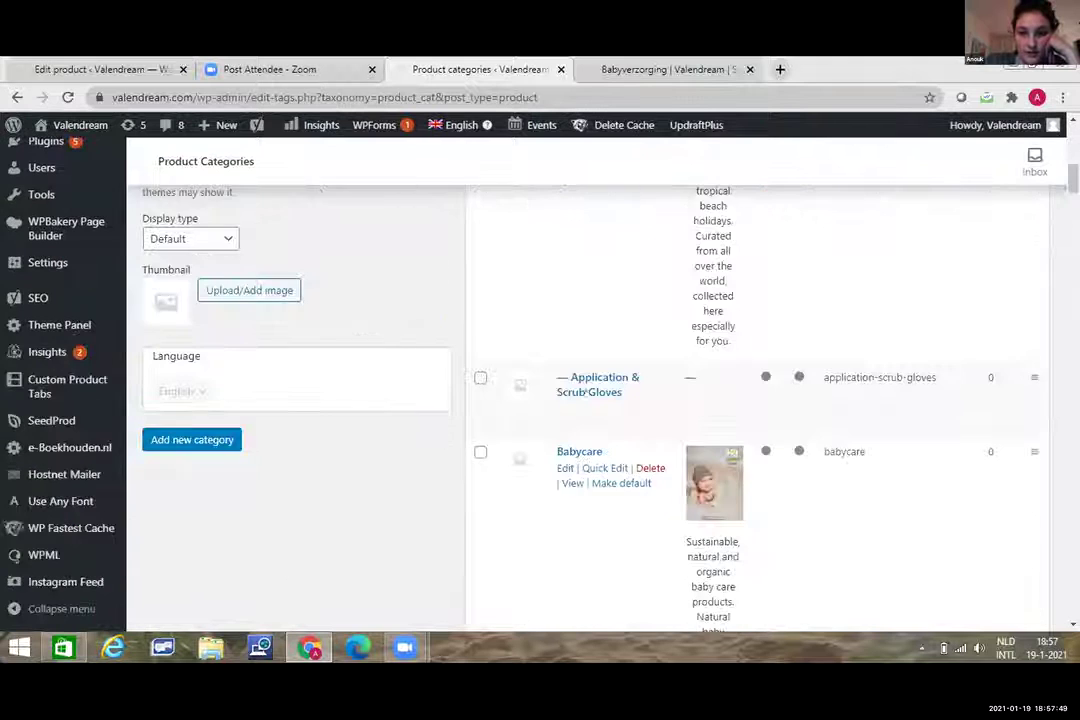
{"action": "scroll", "coordinate": [604, 400], "scroll_direction": "down", "scroll_amount": 1}
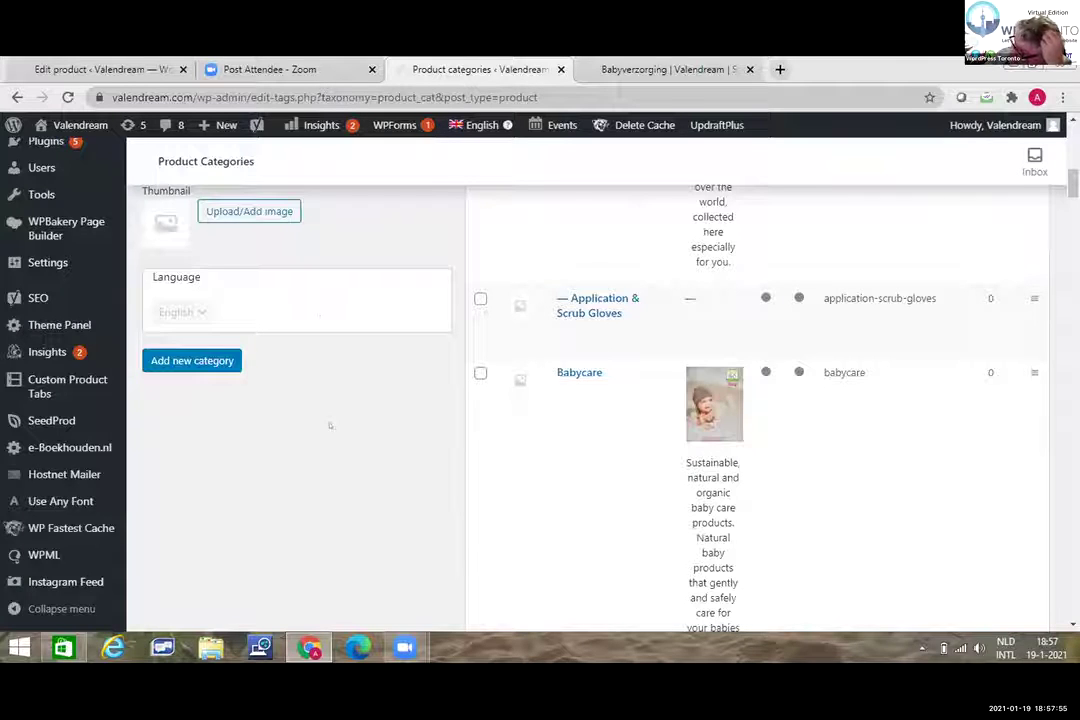
{"action": "scroll", "coordinate": [329, 425], "scroll_direction": "up", "scroll_amount": 8}
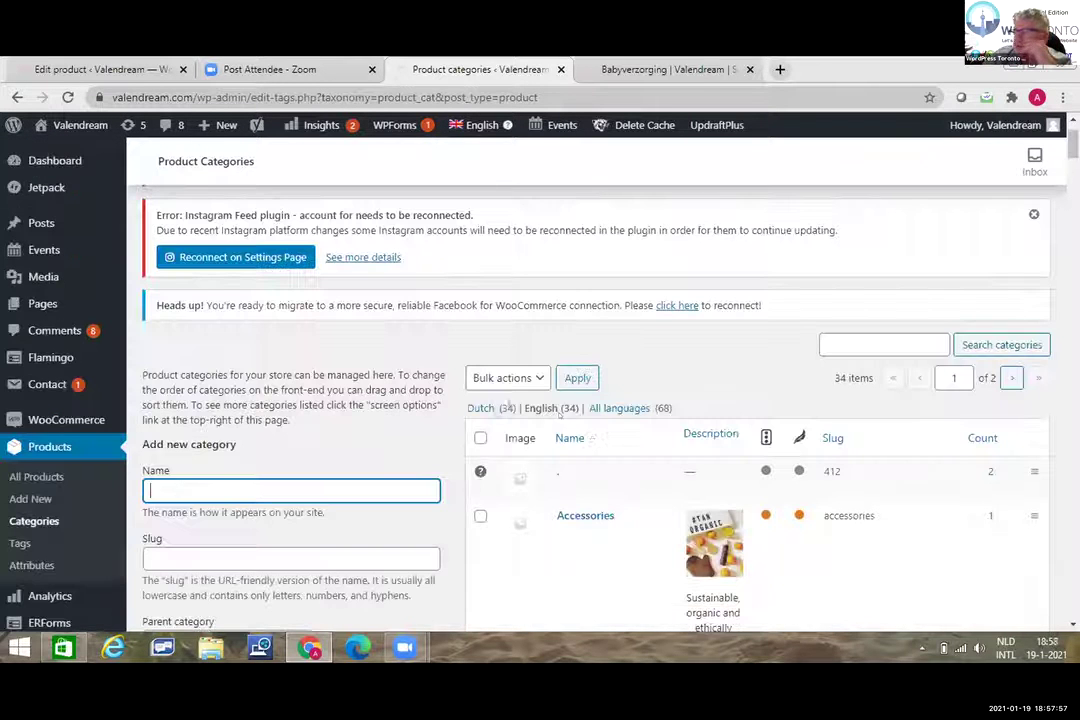
Step: Filter the product categories to Dutch and examine the Babyverzorging entry
{"action": "left_click", "coordinate": [480, 408]}
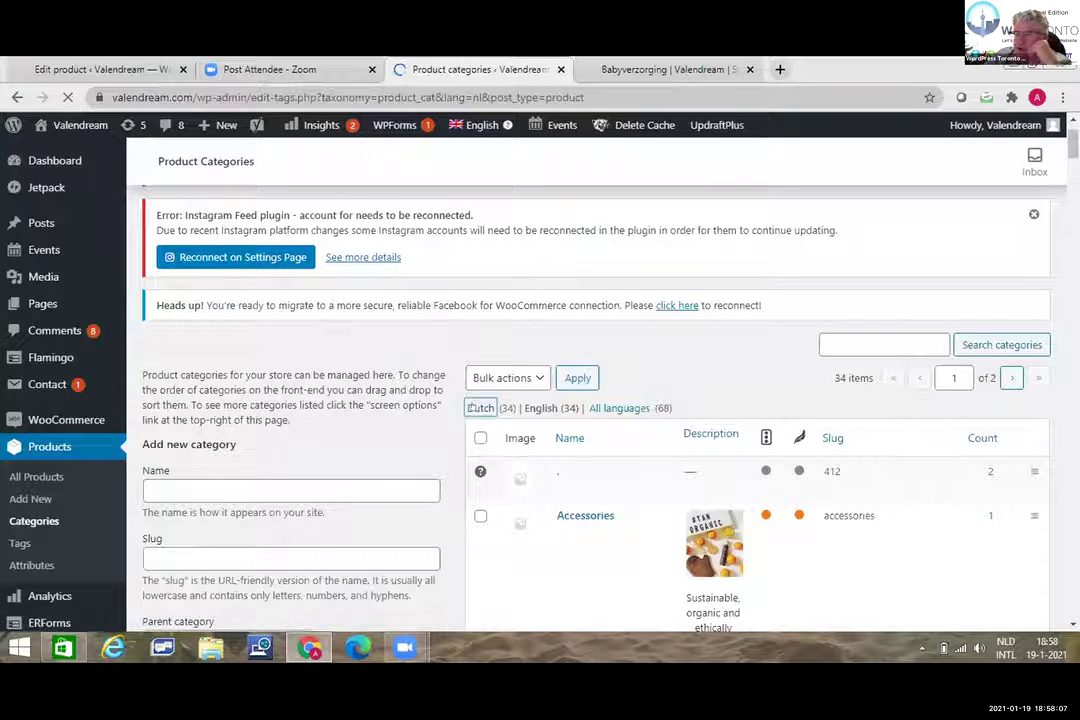
{"action": "scroll", "coordinate": [572, 380], "scroll_direction": "down", "scroll_amount": 1}
{"action": "scroll", "coordinate": [572, 380], "scroll_direction": "down", "scroll_amount": 4}
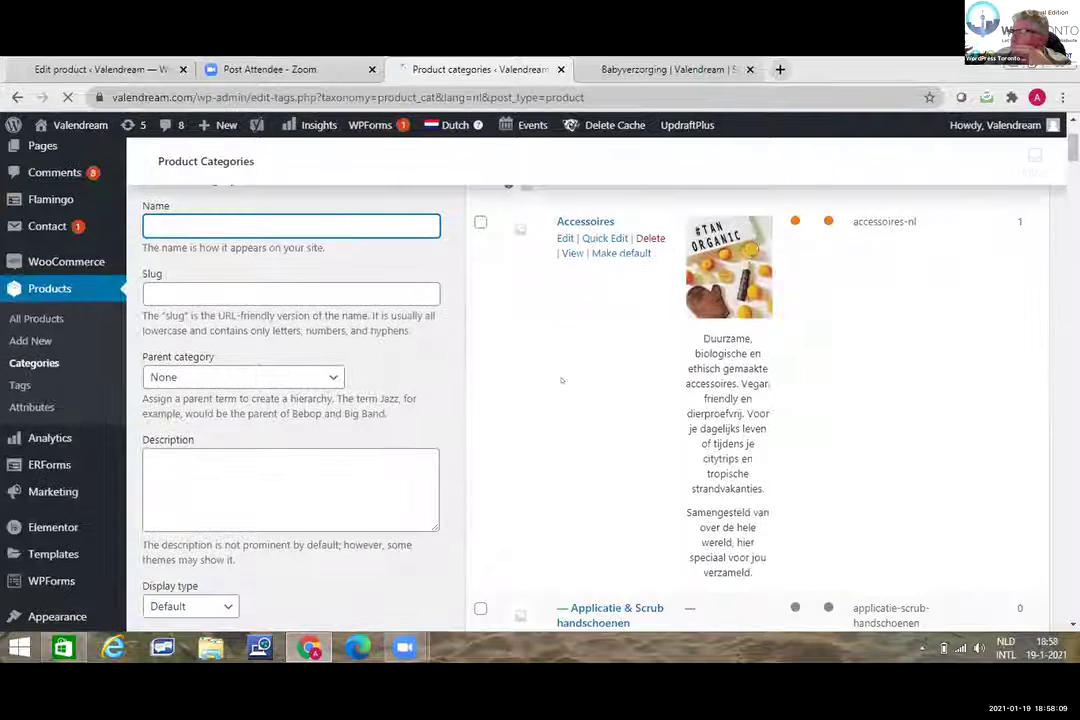
{"action": "scroll", "coordinate": [561, 378], "scroll_direction": "down", "scroll_amount": 7}
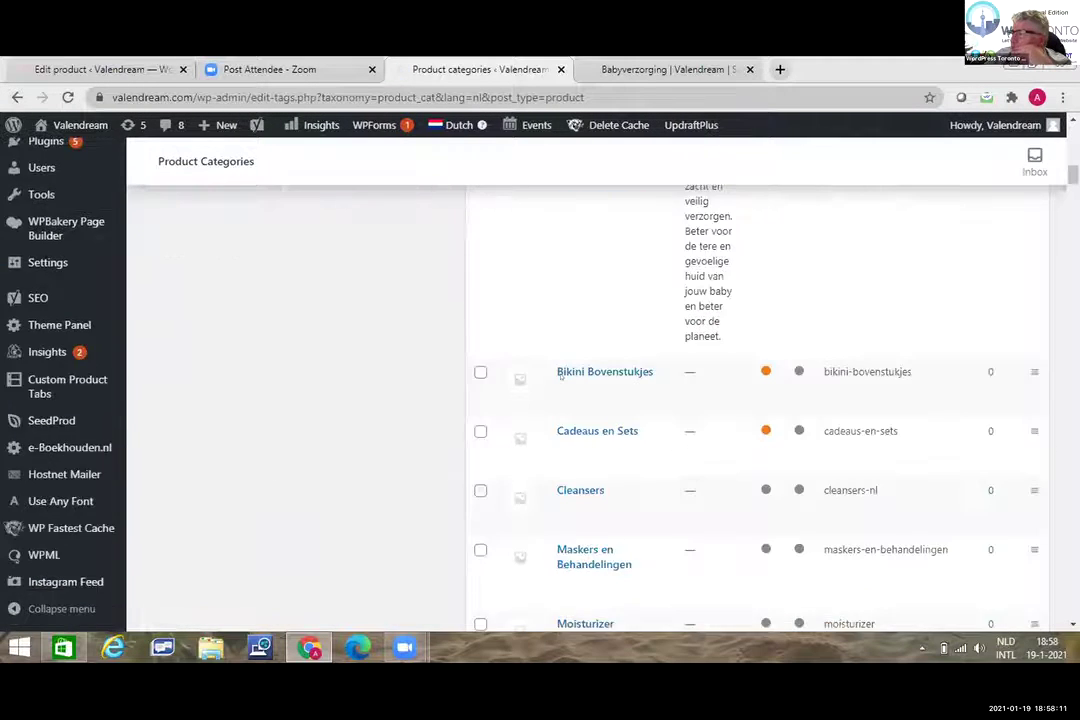
{"action": "scroll", "coordinate": [545, 314], "scroll_direction": "up", "scroll_amount": 3}
{"action": "scroll", "coordinate": [545, 314], "scroll_direction": "down", "scroll_amount": 3}
{"action": "scroll", "coordinate": [545, 314], "scroll_direction": "up", "scroll_amount": 3}
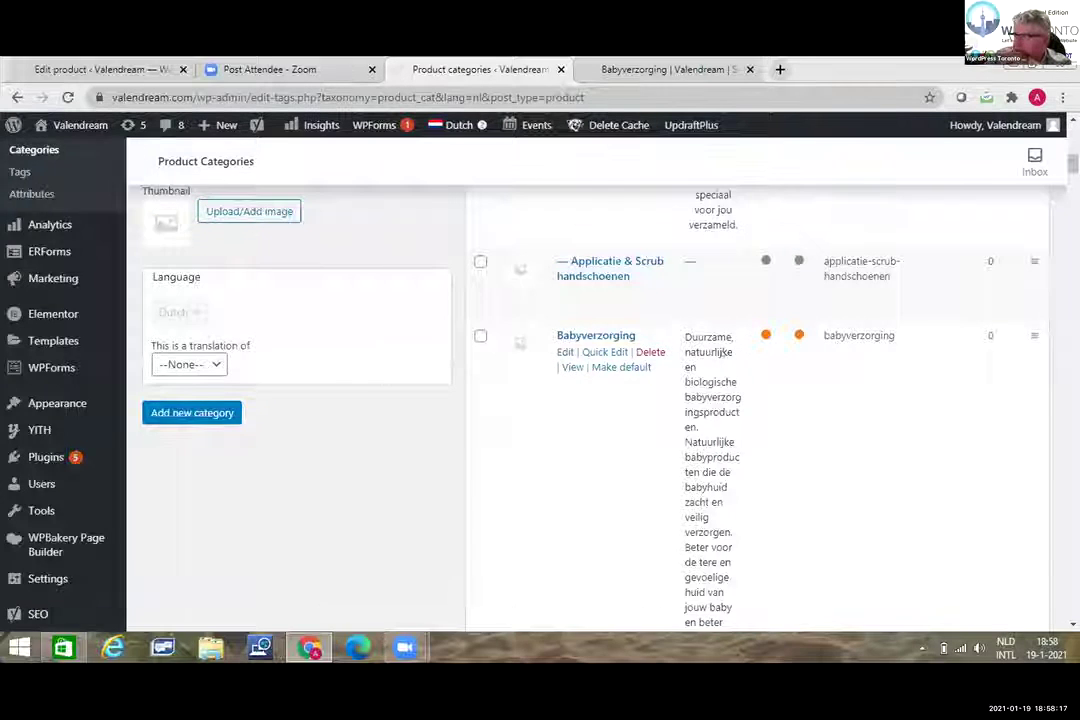
Step: Look through the Dutch product categories and examine the entries from Accessoires down to the Skincare subcategories
{"action": "scroll", "coordinate": [598, 308], "scroll_direction": "up", "scroll_amount": 5}
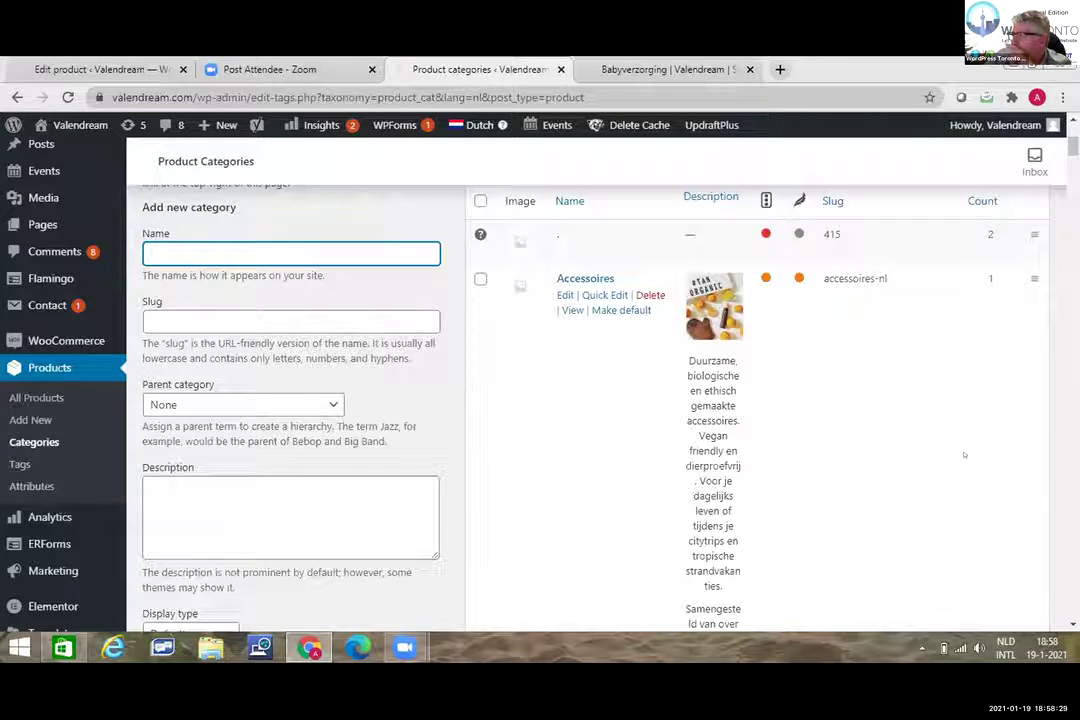
{"action": "scroll", "coordinate": [960, 460], "scroll_direction": "up", "scroll_amount": 2}
{"action": "scroll", "coordinate": [964, 455], "scroll_direction": "down", "scroll_amount": 5}
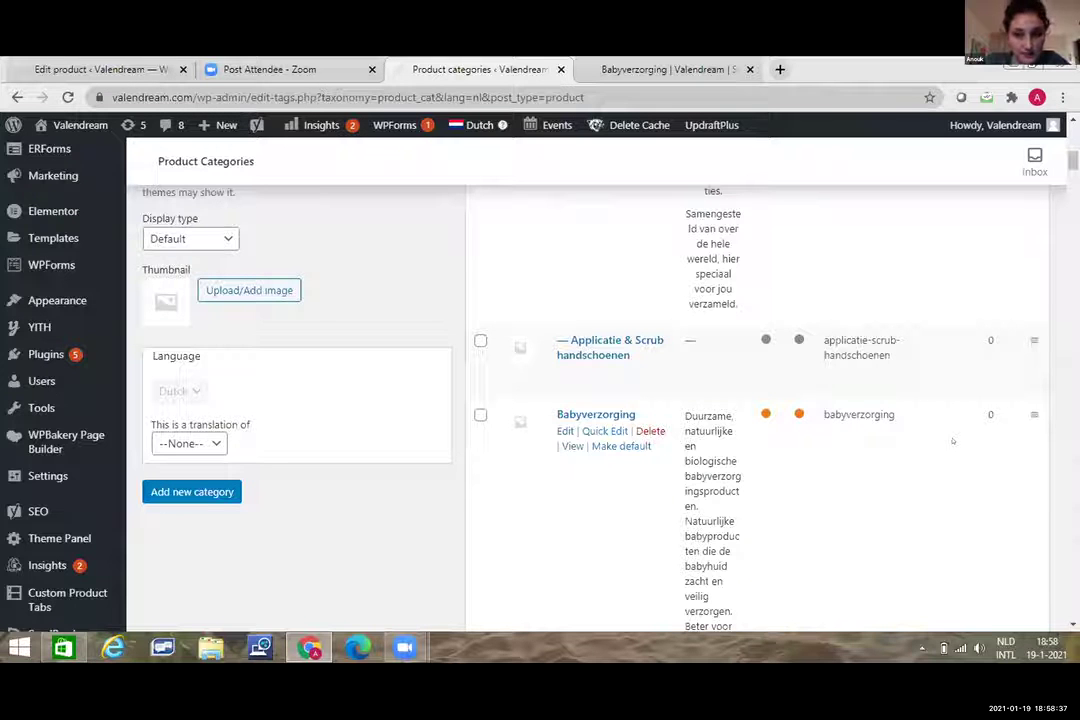
{"action": "scroll", "coordinate": [930, 430], "scroll_direction": "down", "scroll_amount": 6}
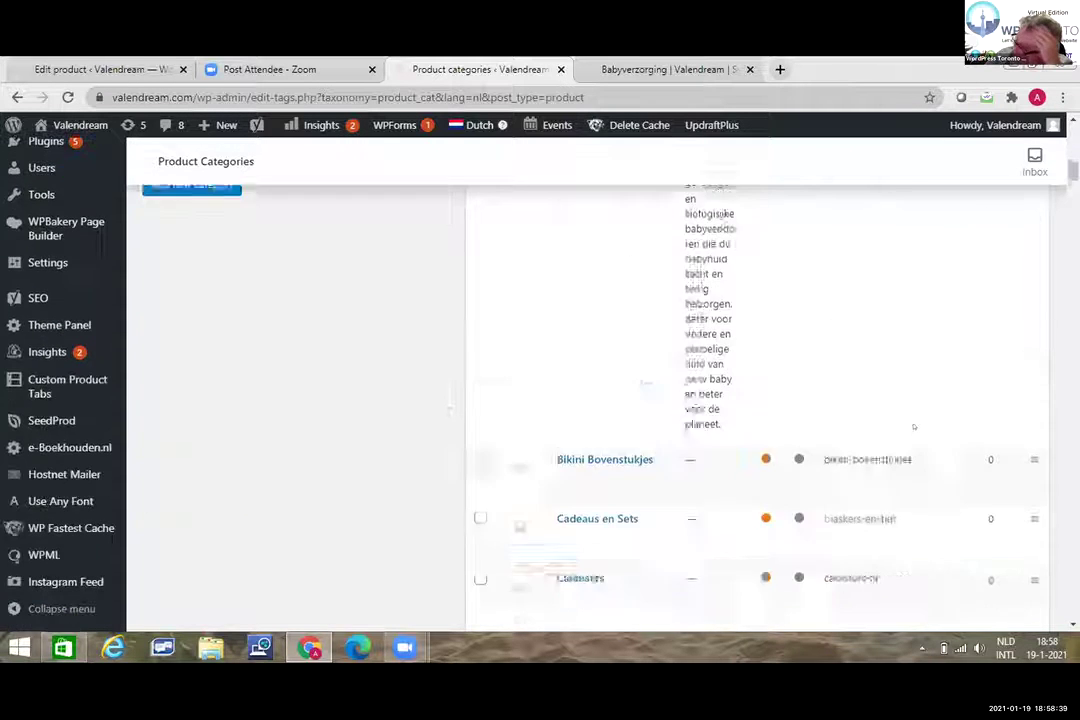
{"action": "scroll", "coordinate": [914, 414], "scroll_direction": "down", "scroll_amount": 1}
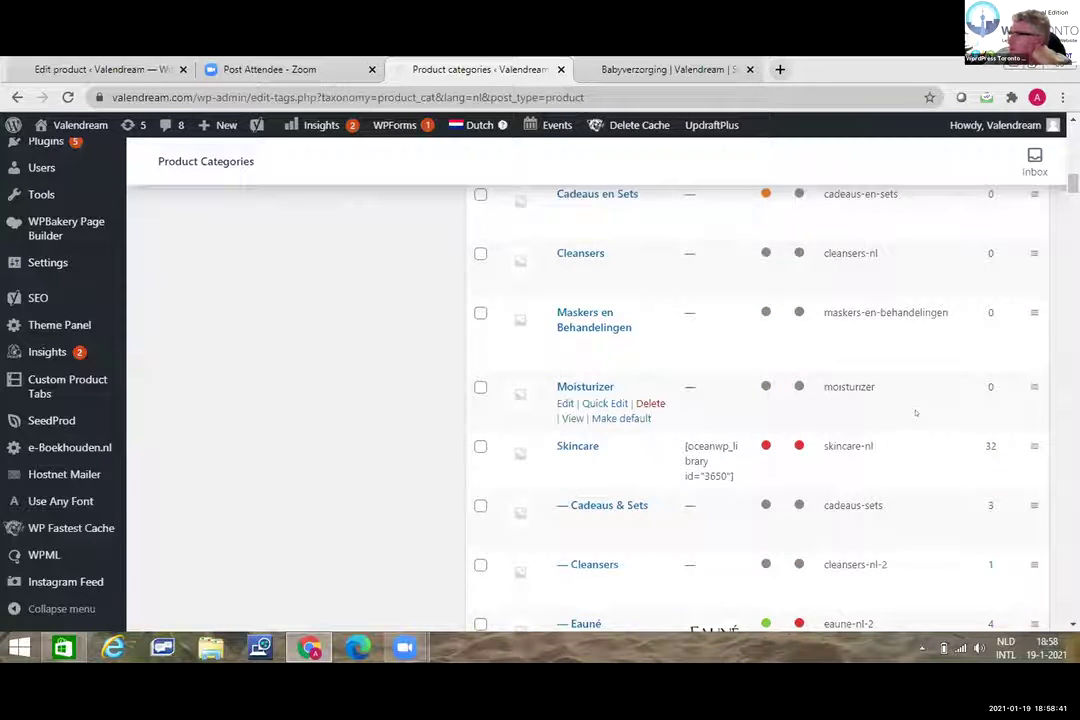
{"action": "scroll", "coordinate": [920, 390], "scroll_direction": "down", "scroll_amount": 1}
{"action": "scroll", "coordinate": [923, 388], "scroll_direction": "down", "scroll_amount": 1}
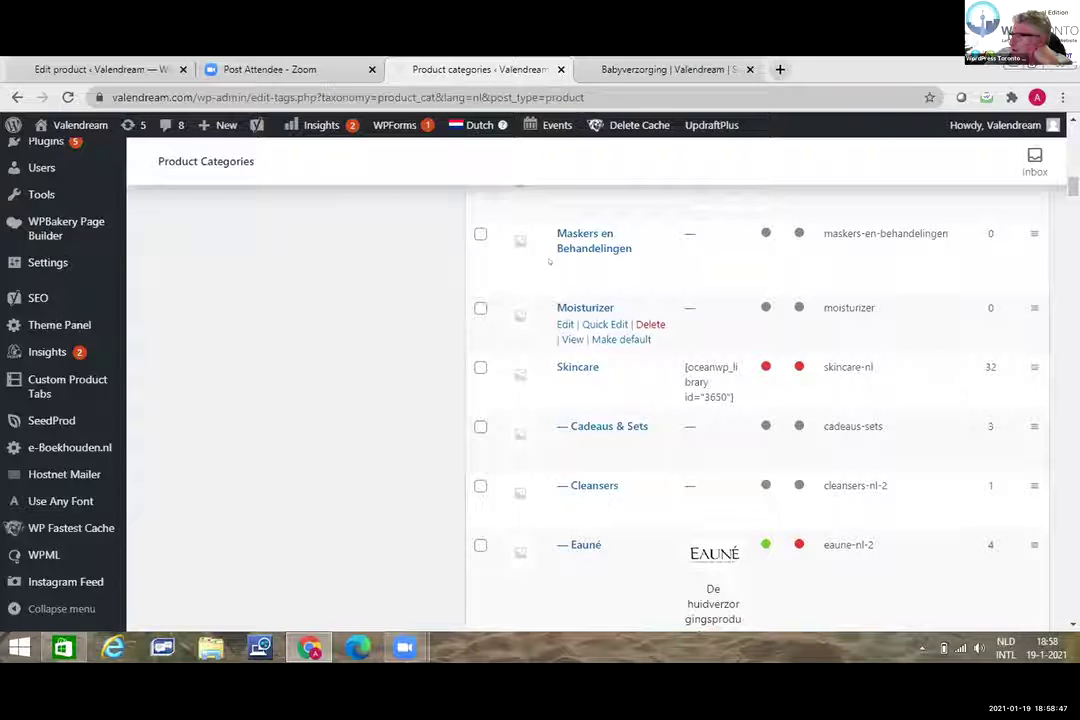
{"action": "scroll", "coordinate": [500, 270], "scroll_direction": "up", "scroll_amount": 2}
{"action": "scroll", "coordinate": [382, 312], "scroll_direction": "up", "scroll_amount": 1}
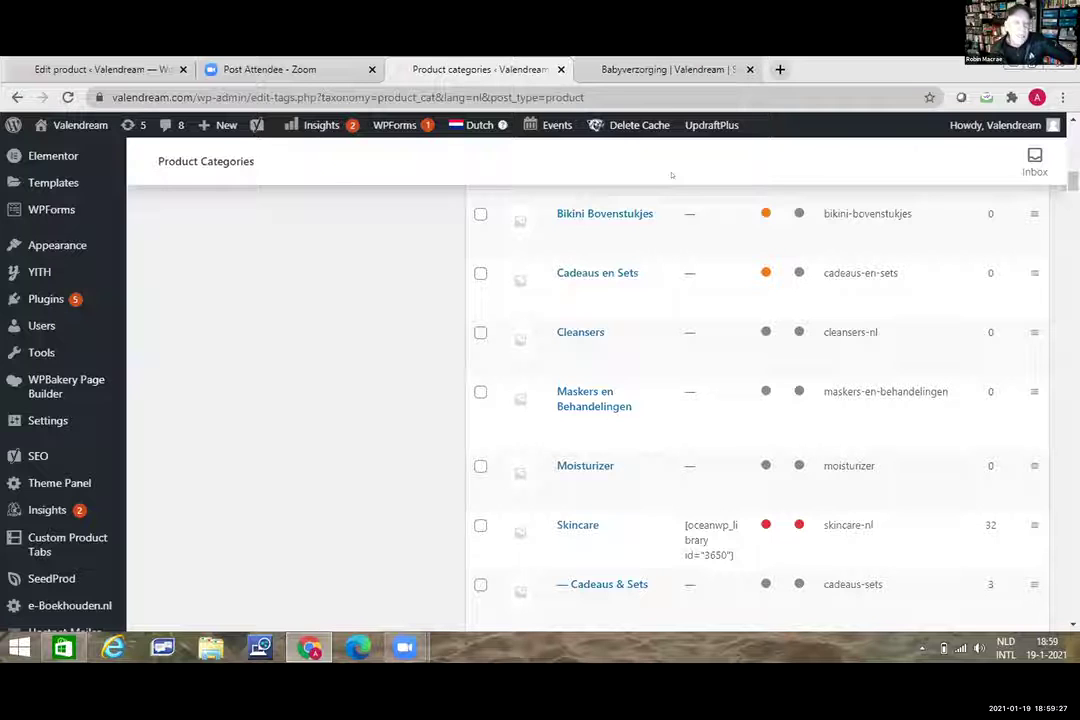
Step: Try to switch the storefront's Babyverzorging category page to English, and examine the category links in the Skincare and Swimwear menus
{"action": "left_click", "coordinate": [650, 65]}
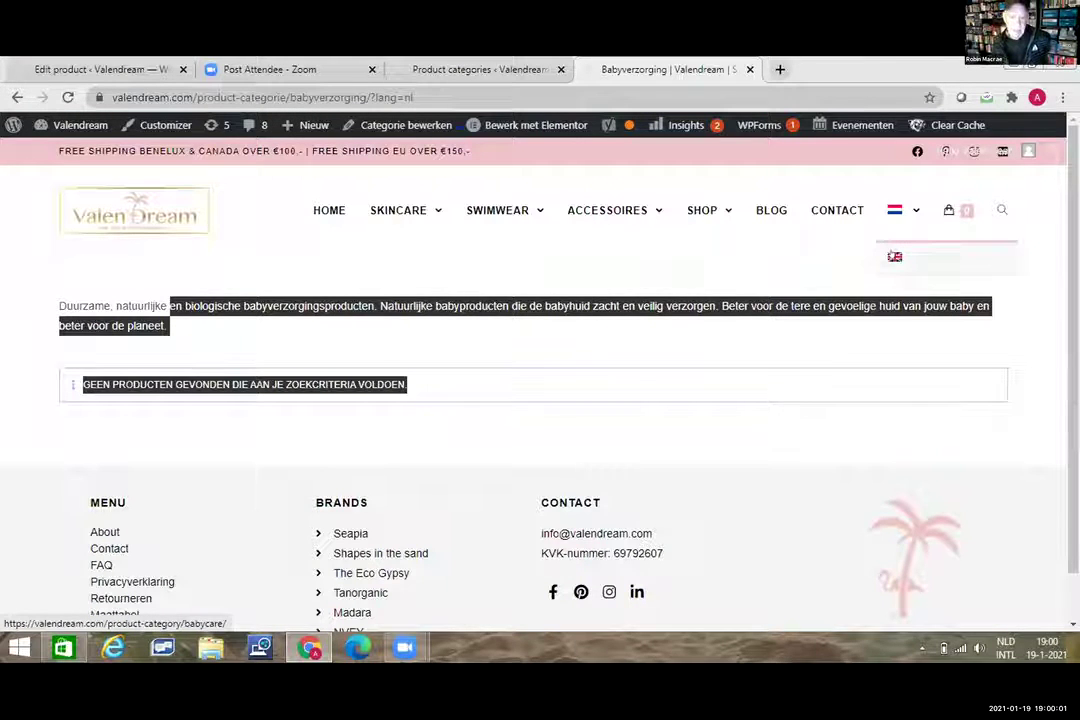
{"action": "left_click", "coordinate": [895, 257]}
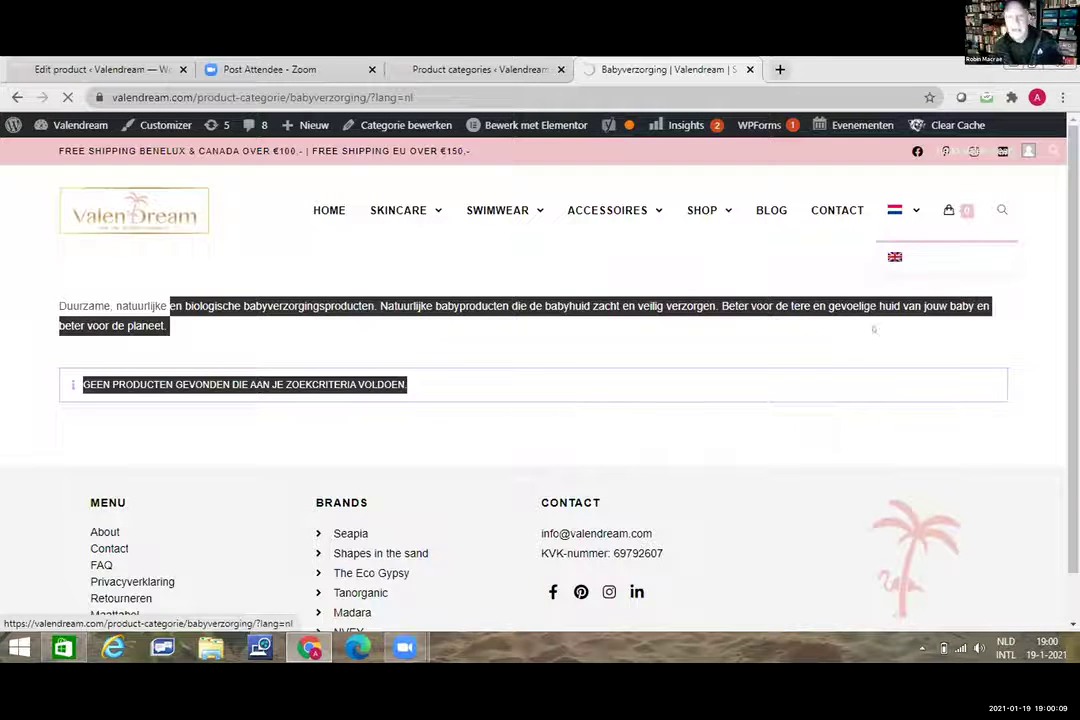
{"action": "scroll", "coordinate": [897, 388], "scroll_direction": "down", "scroll_amount": 1}
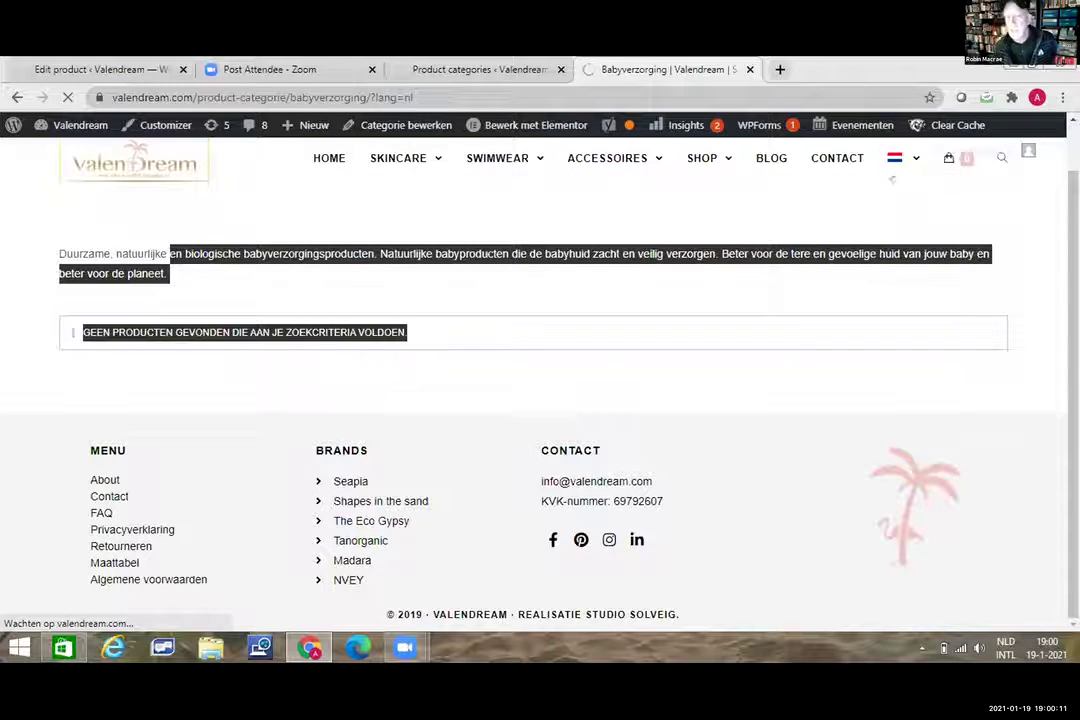
{"action": "scroll", "coordinate": [813, 364], "scroll_direction": "up", "scroll_amount": 1}
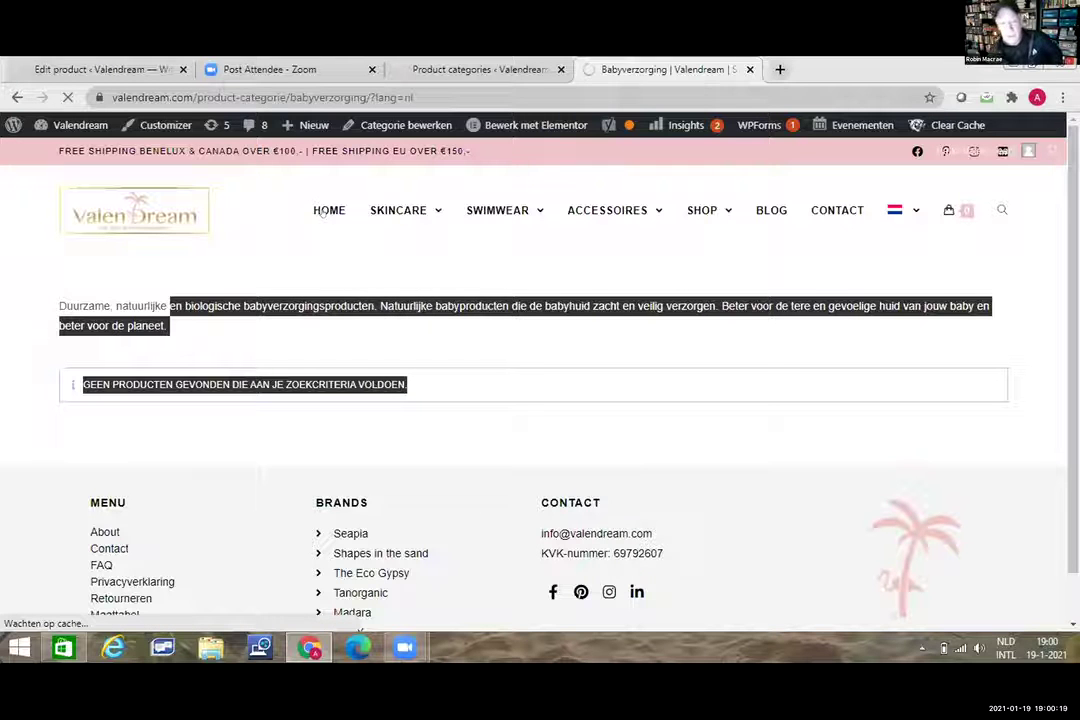
{"action": "mouse_move", "coordinate": [480, 232]}
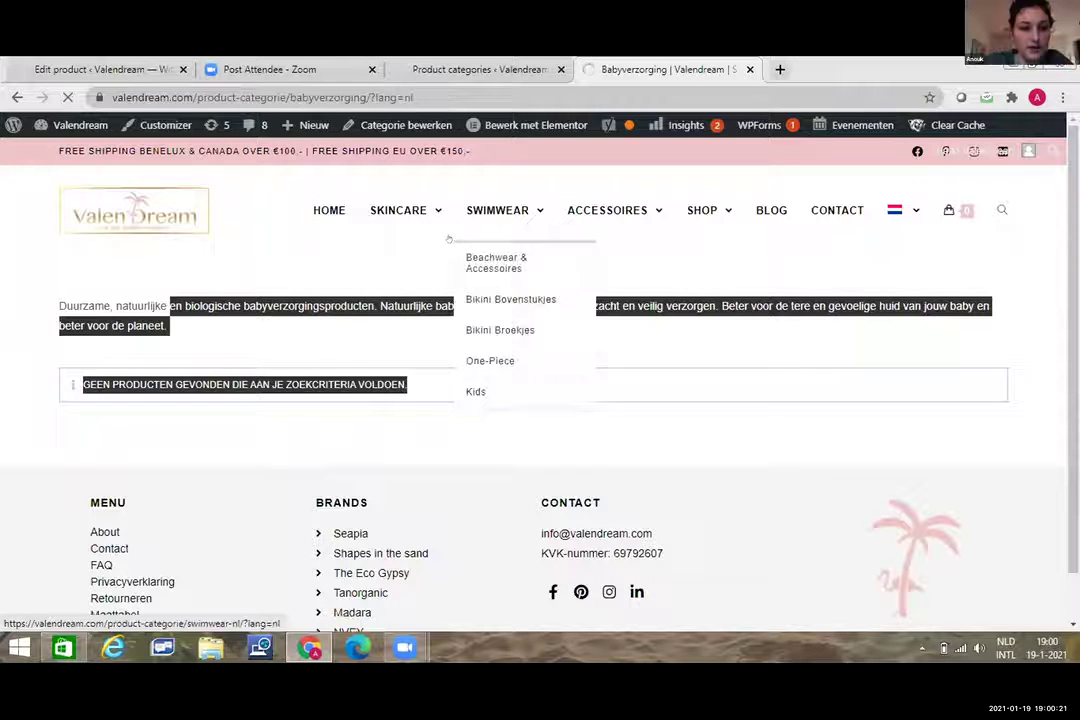
{"action": "mouse_move", "coordinate": [380, 215]}
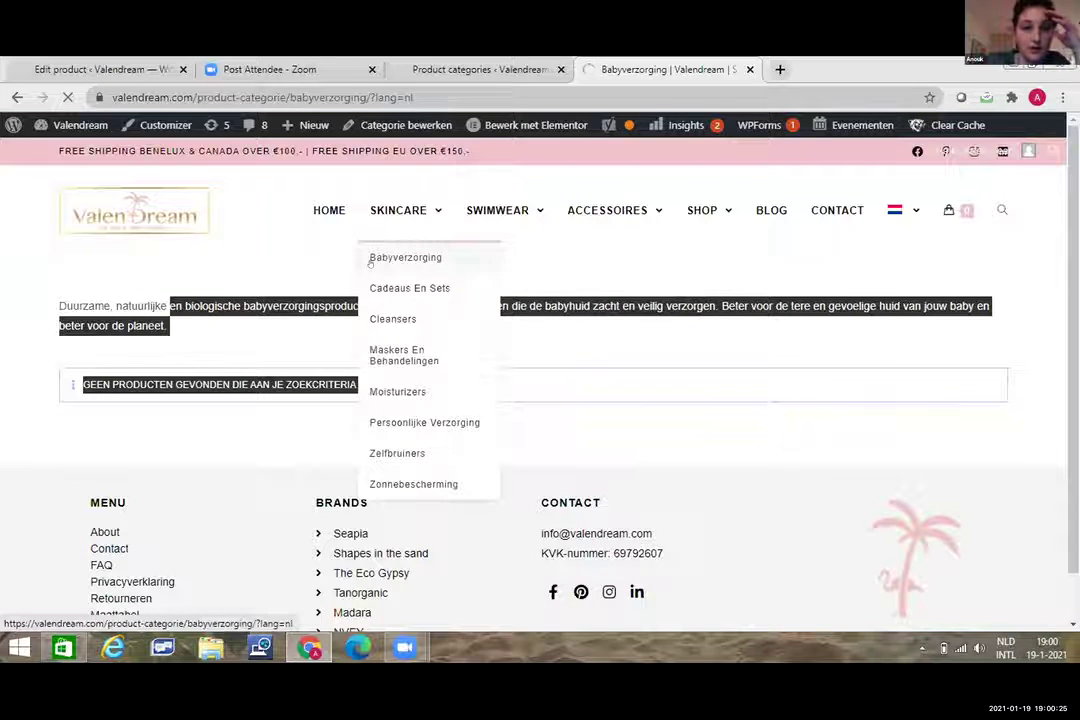
{"action": "mouse_move", "coordinate": [508, 203]}
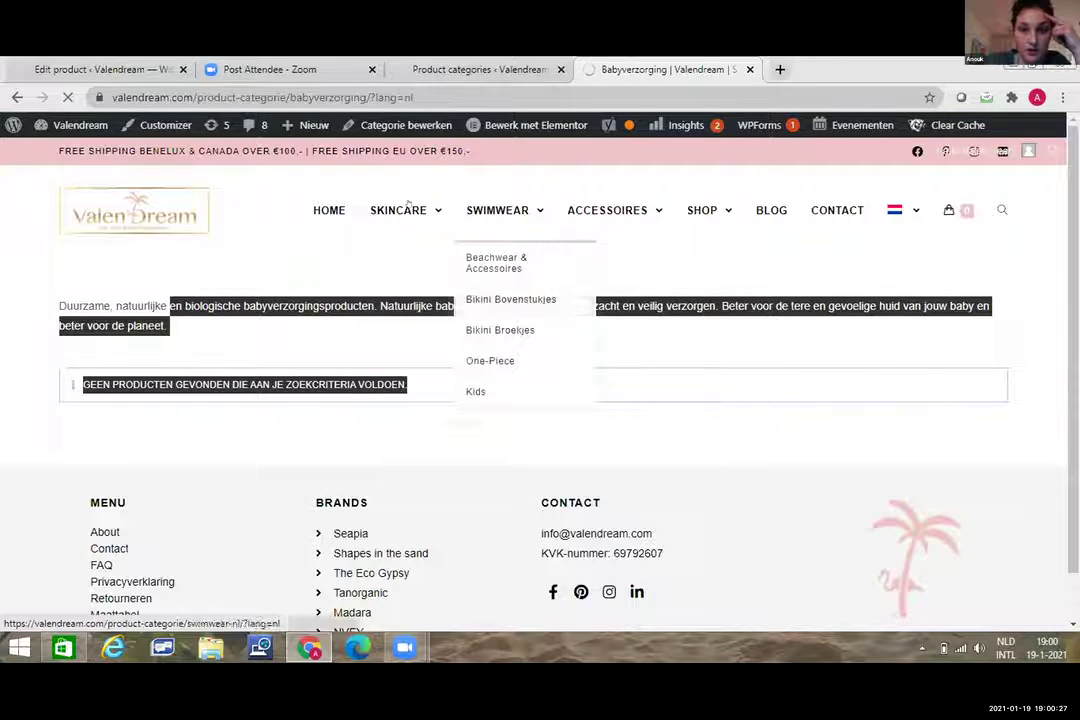
Step: Open the storefront's Dutch homepage and examine its translated text and language switcher
{"action": "left_click", "coordinate": [336, 212]}
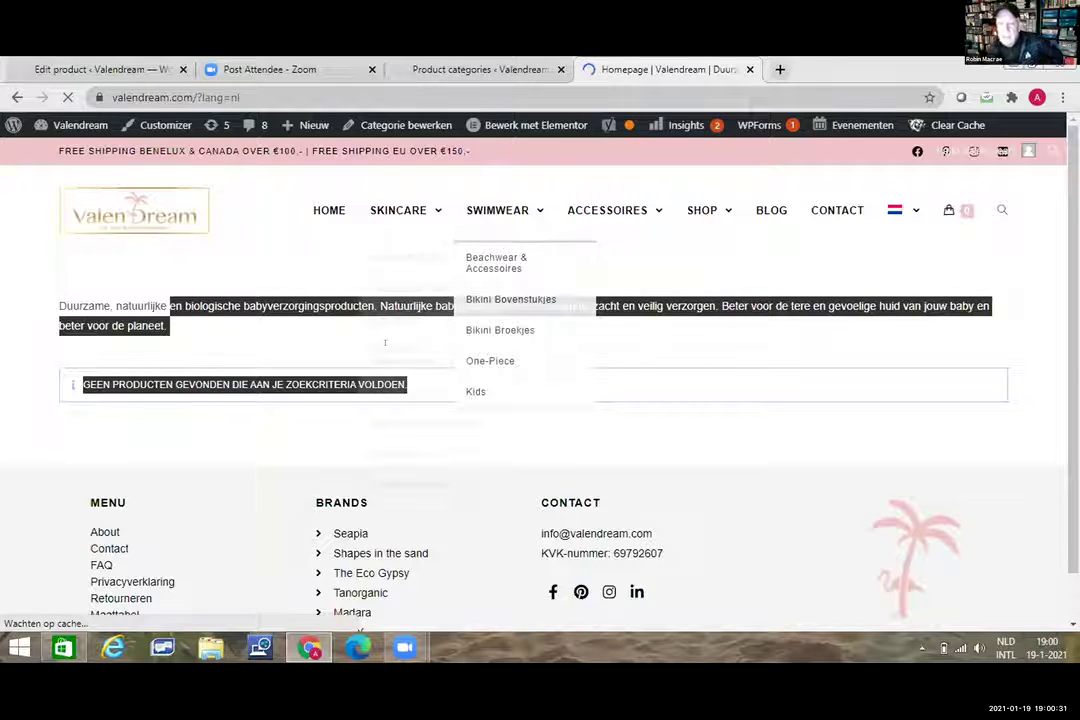
{"action": "scroll", "coordinate": [425, 252], "scroll_direction": "up", "scroll_amount": 10}
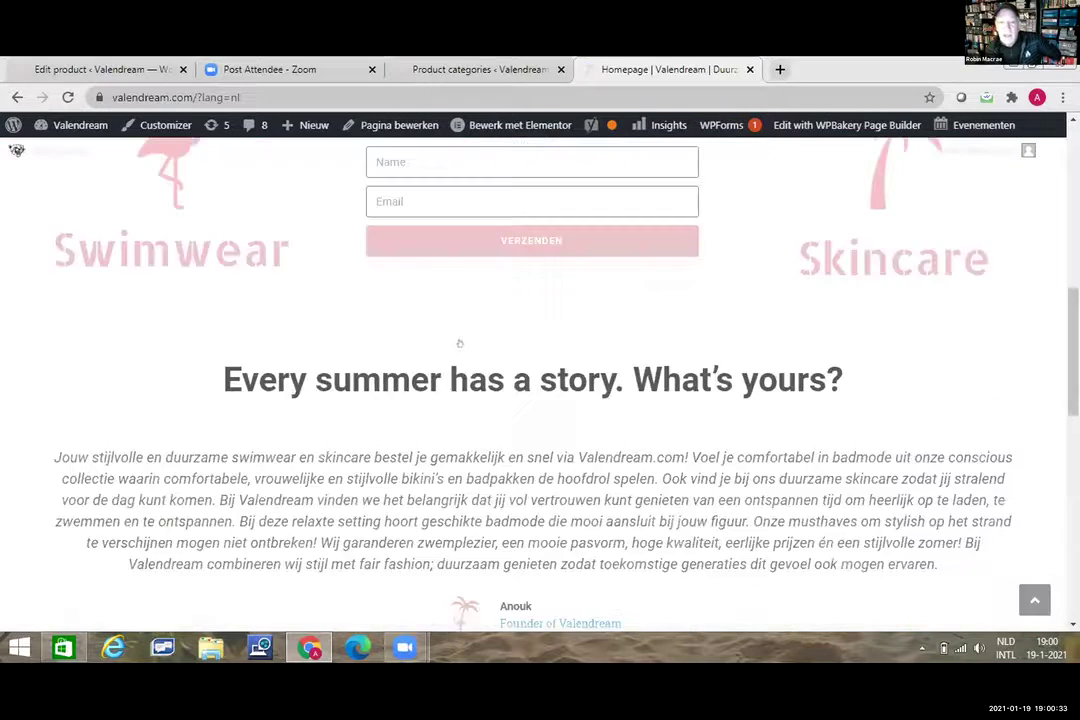
{"action": "scroll", "coordinate": [406, 352], "scroll_direction": "down", "scroll_amount": 3}
{"action": "scroll", "coordinate": [406, 352], "scroll_direction": "down", "scroll_amount": 2}
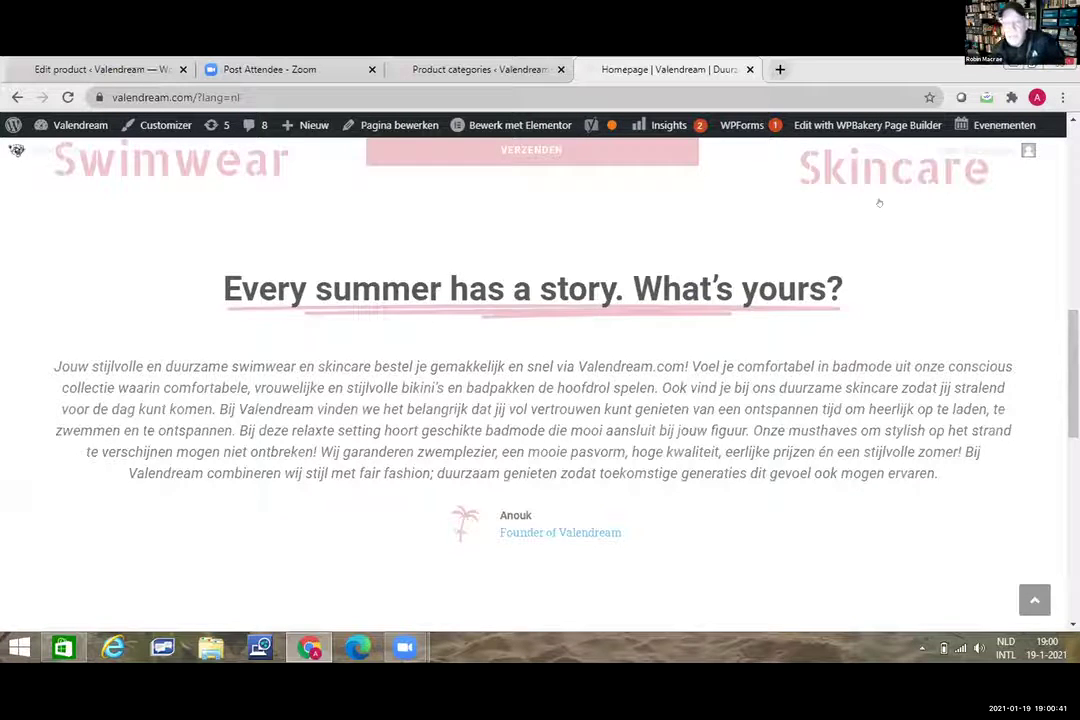
{"action": "scroll", "coordinate": [800, 203], "scroll_direction": "up", "scroll_amount": 10}
{"action": "mouse_move", "coordinate": [890, 210]}
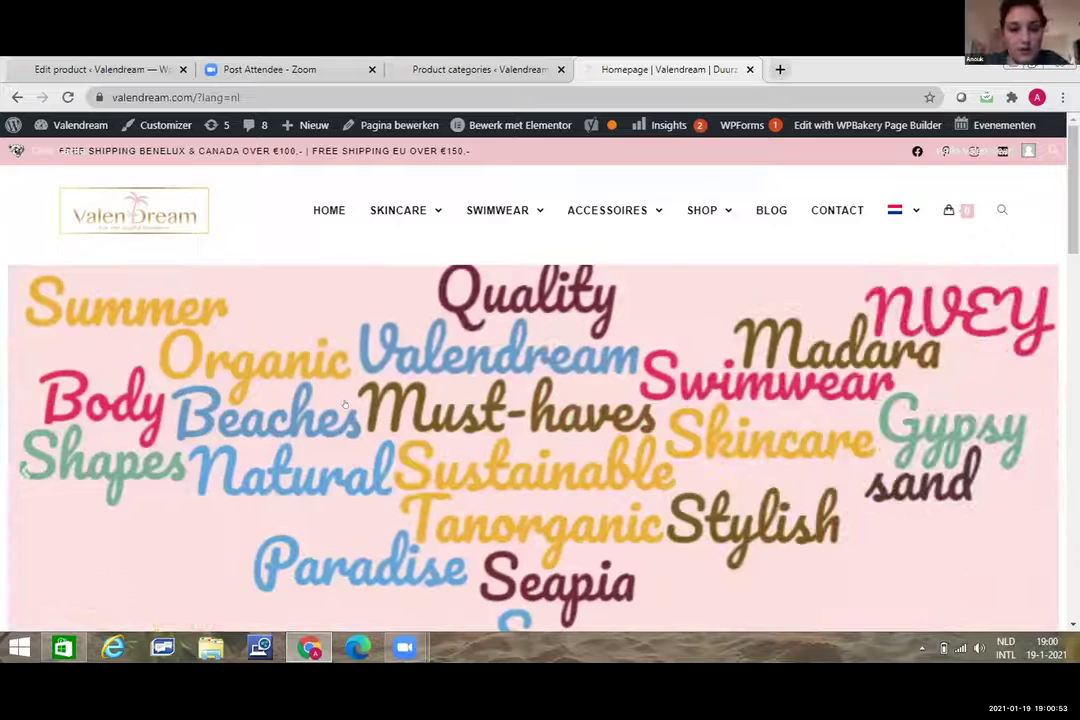
{"action": "scroll", "coordinate": [230, 410], "scroll_direction": "down", "scroll_amount": 10}
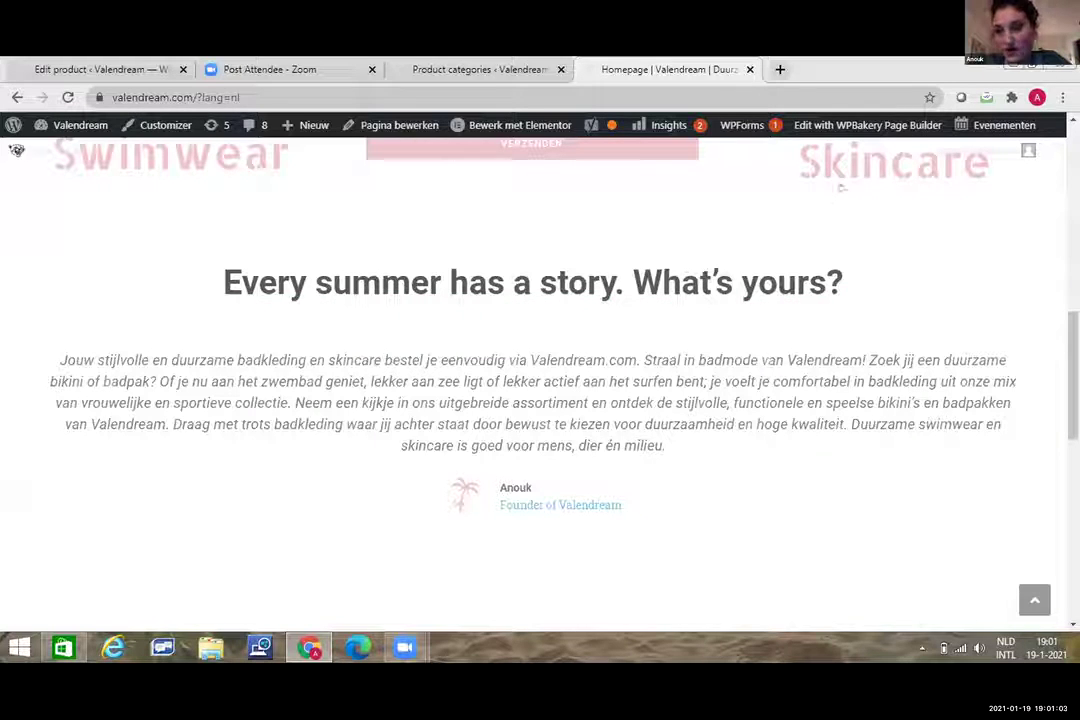
{"action": "scroll", "coordinate": [840, 187], "scroll_direction": "up", "scroll_amount": 10}
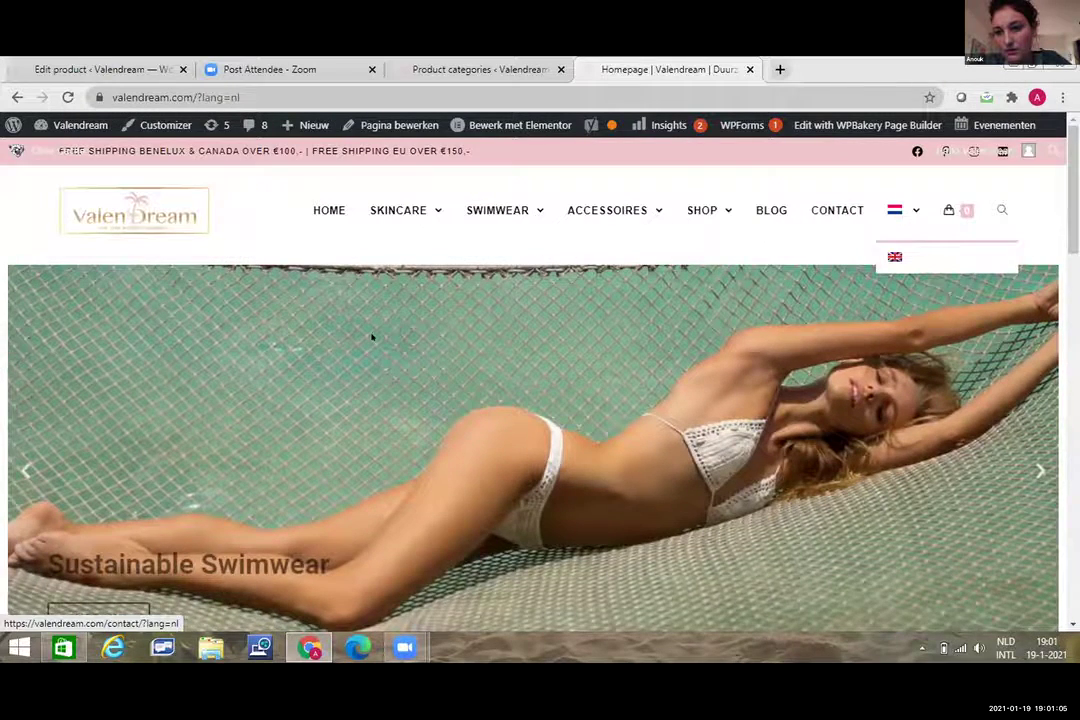
{"action": "scroll", "coordinate": [342, 345], "scroll_direction": "down", "scroll_amount": 10}
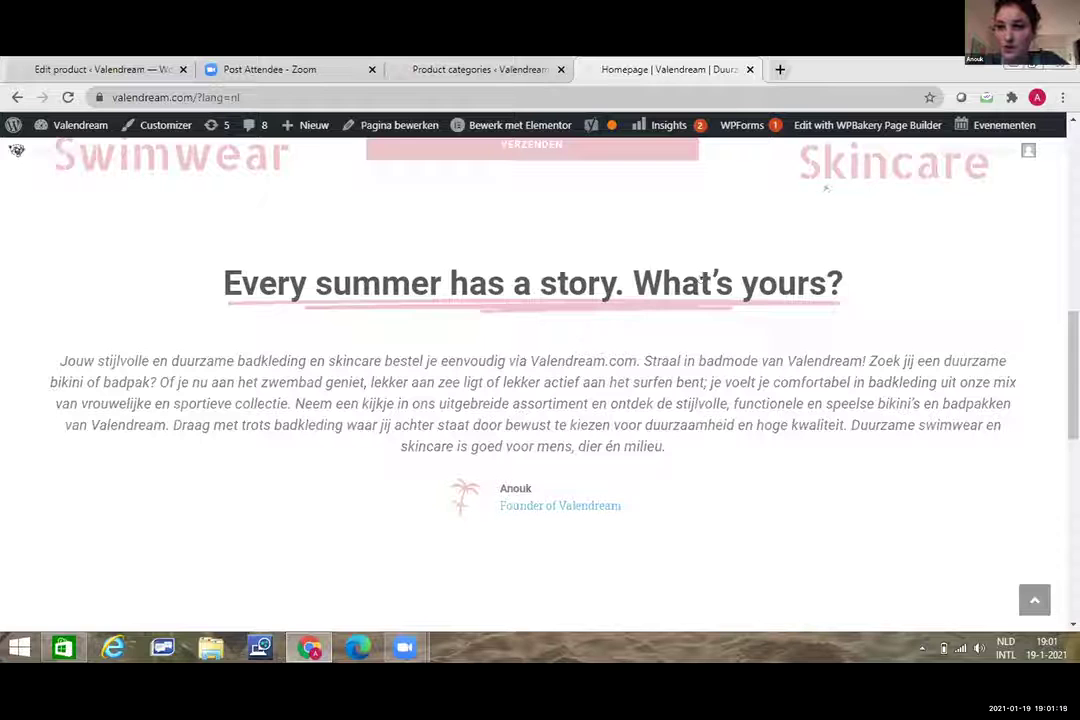
{"action": "left_click", "coordinate": [889, 198]}
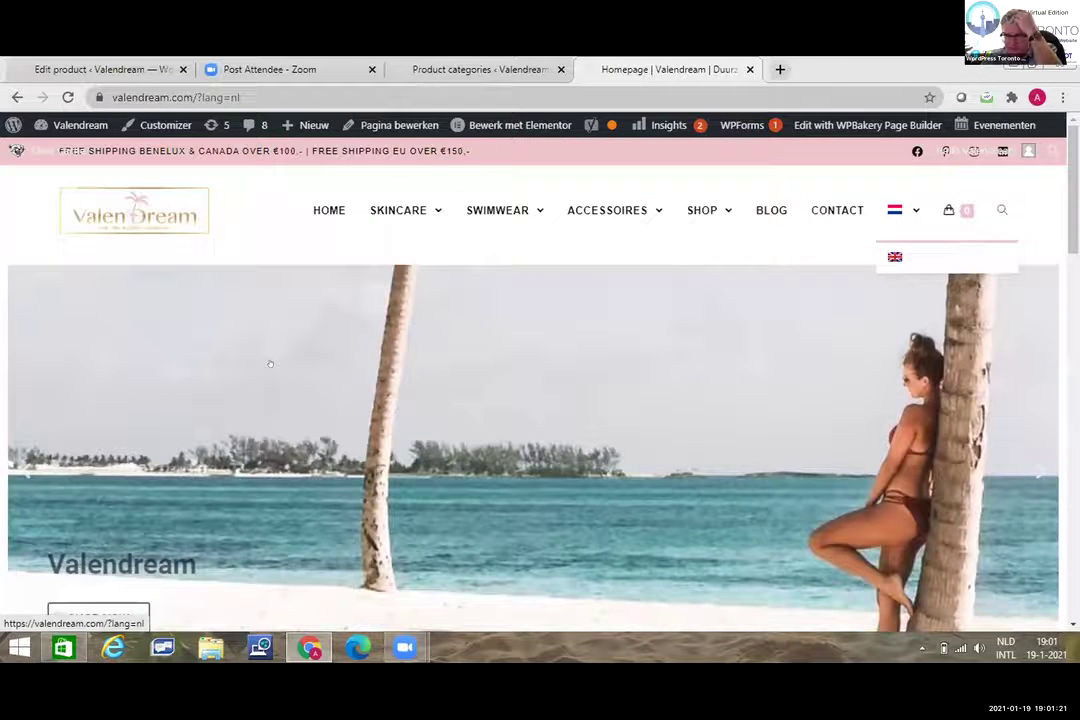
{"action": "scroll", "coordinate": [265, 357], "scroll_direction": "down", "scroll_amount": 6}
{"action": "scroll", "coordinate": [262, 351], "scroll_direction": "down", "scroll_amount": 3}
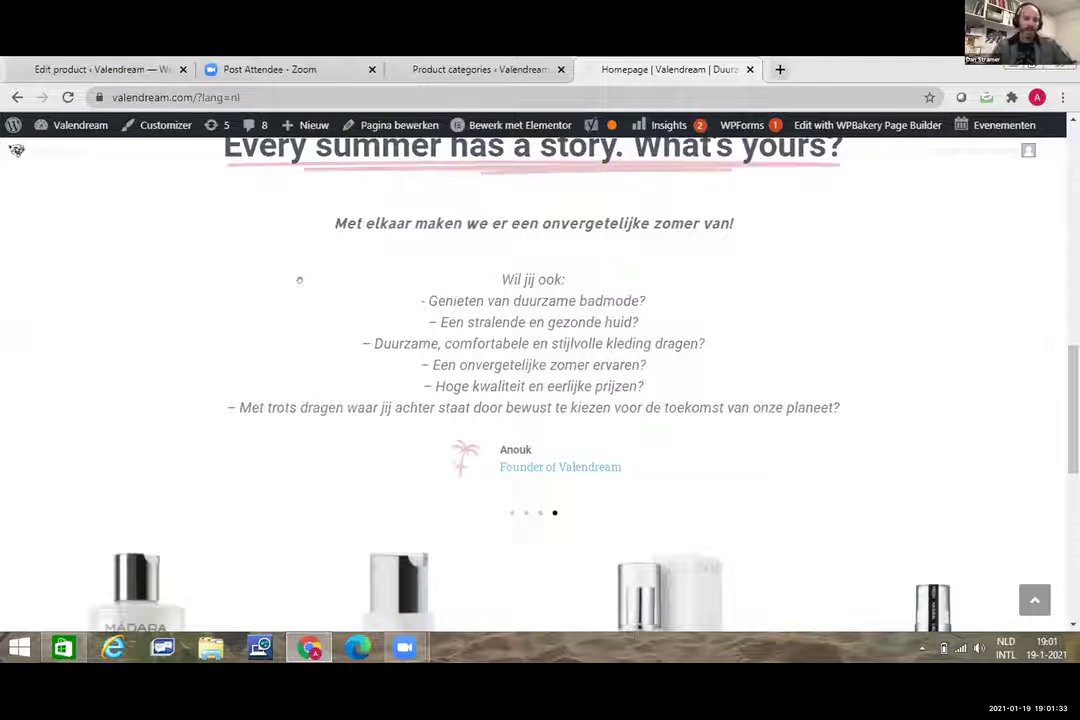
{"action": "scroll", "coordinate": [299, 280], "scroll_direction": "down", "scroll_amount": 1}
{"action": "scroll", "coordinate": [299, 280], "scroll_direction": "up", "scroll_amount": 1}
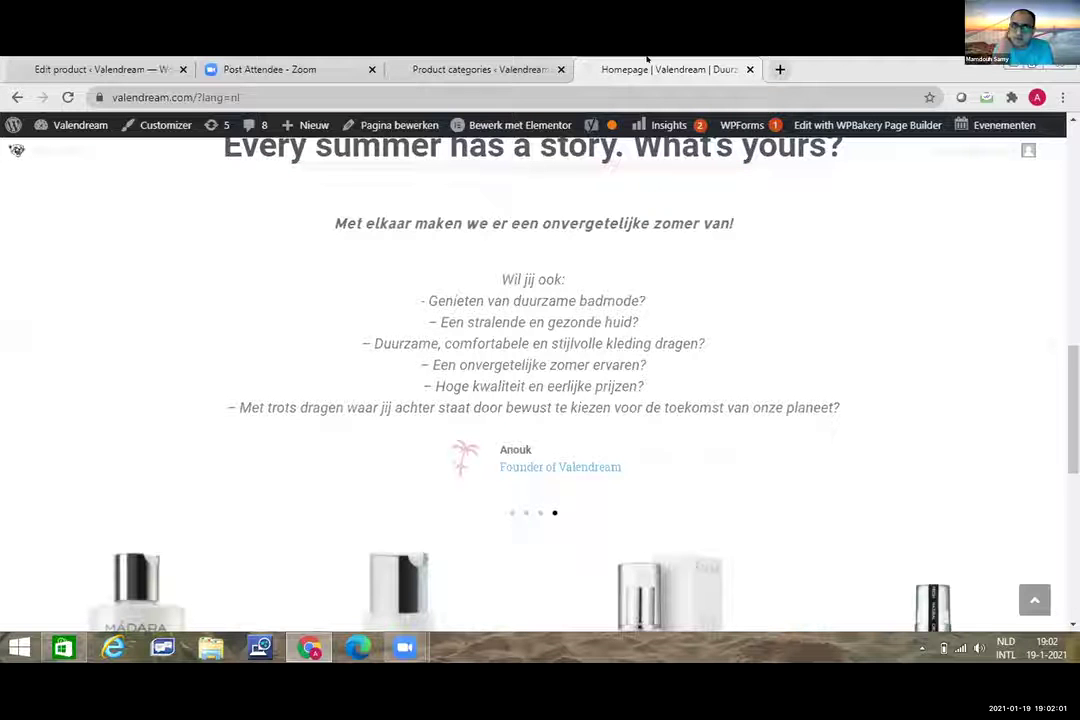
Step: Return to the product categories admin page, check the available WPML options, and open the installed plugins list
{"action": "left_click", "coordinate": [490, 66]}
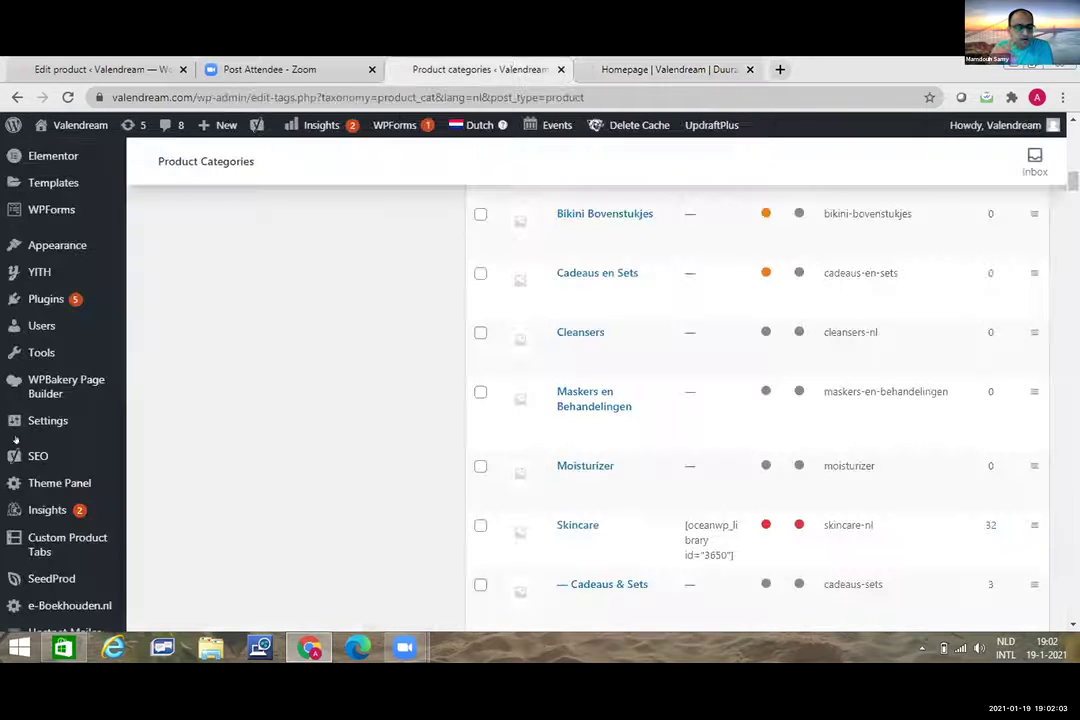
{"action": "scroll", "coordinate": [30, 395], "scroll_direction": "up", "scroll_amount": 10}
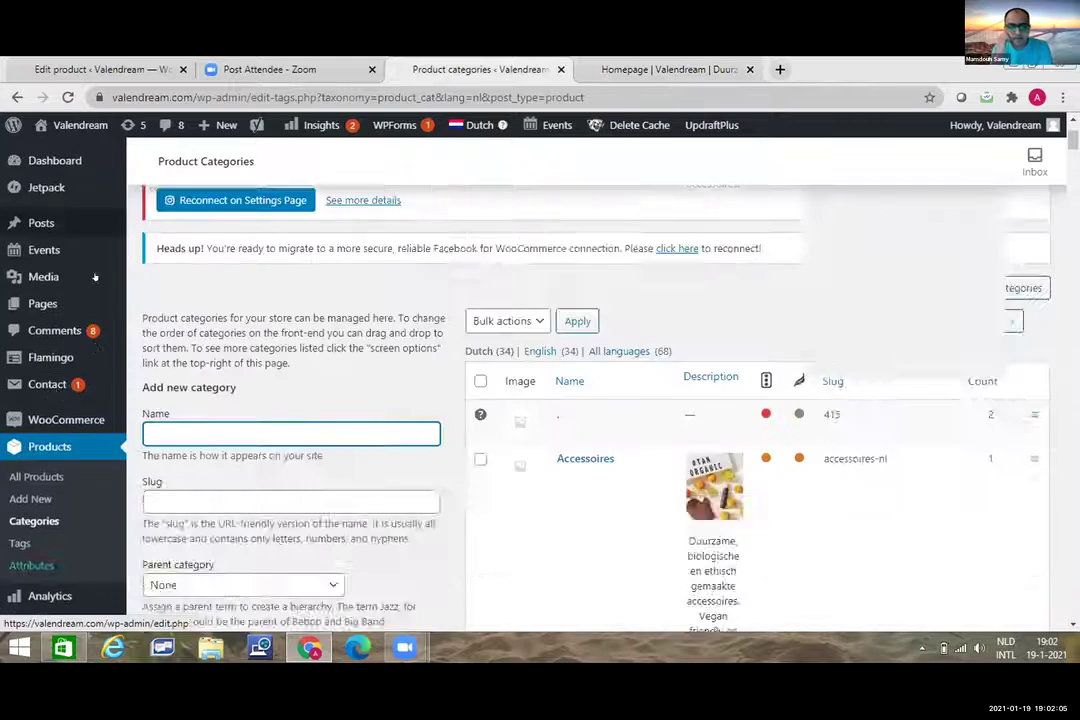
{"action": "scroll", "coordinate": [30, 420], "scroll_direction": "down", "scroll_amount": 10}
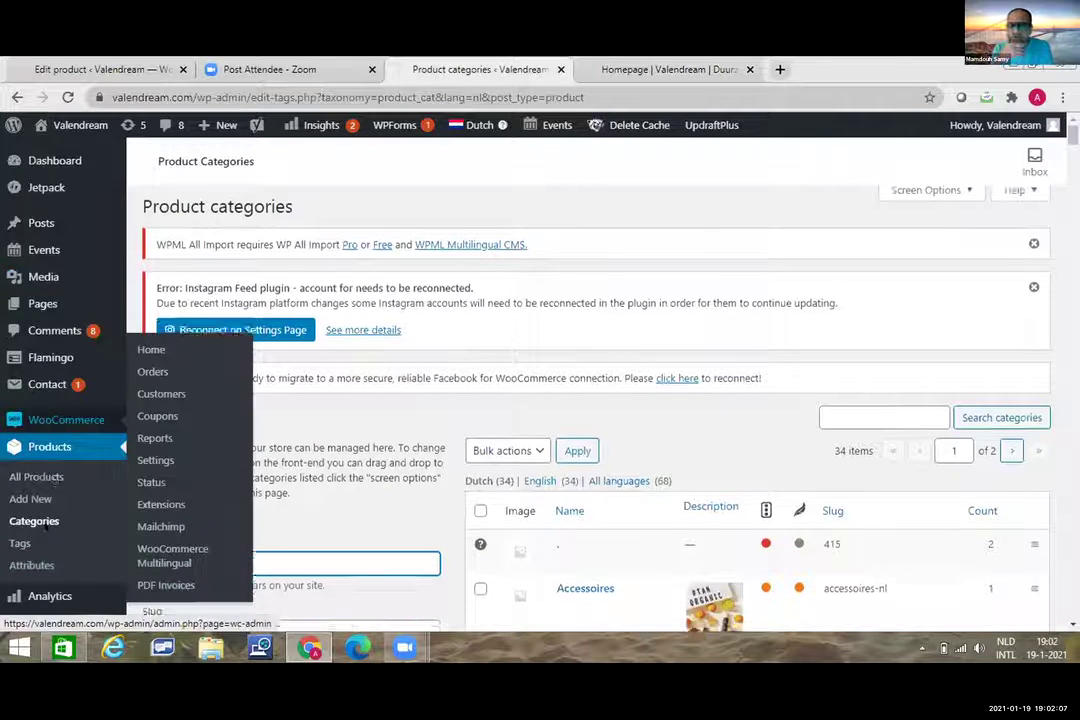
{"action": "scroll", "coordinate": [46, 545], "scroll_direction": "down", "scroll_amount": 2}
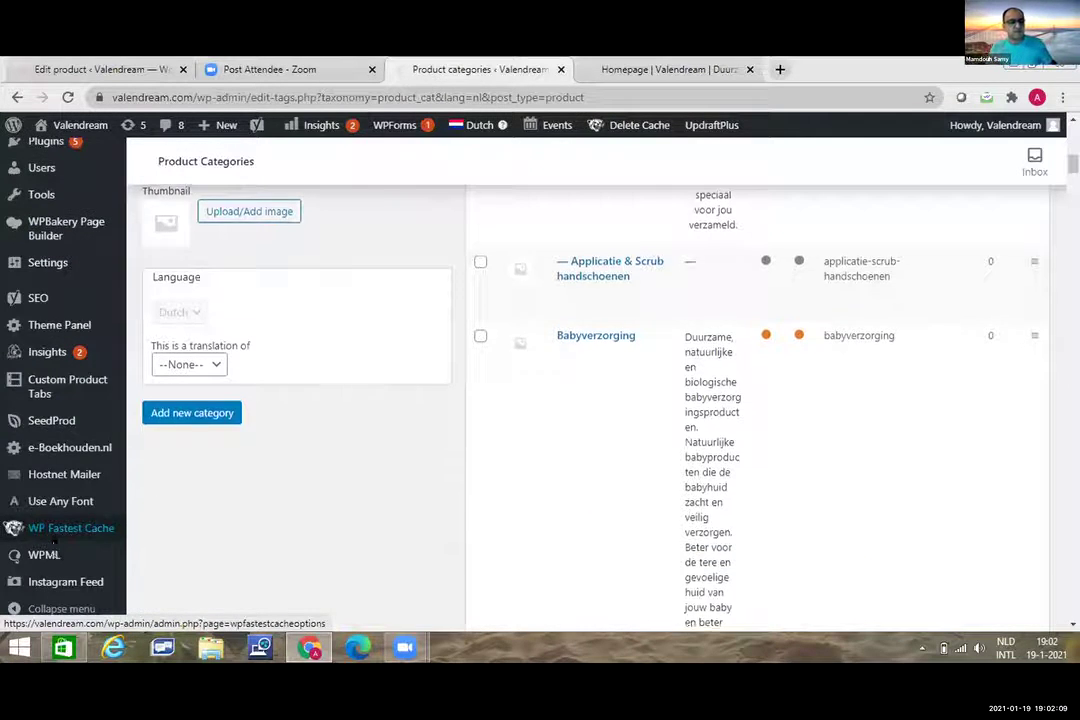
{"action": "scroll", "coordinate": [57, 446], "scroll_direction": "up", "scroll_amount": 4}
{"action": "scroll", "coordinate": [50, 446], "scroll_direction": "down", "scroll_amount": 5}
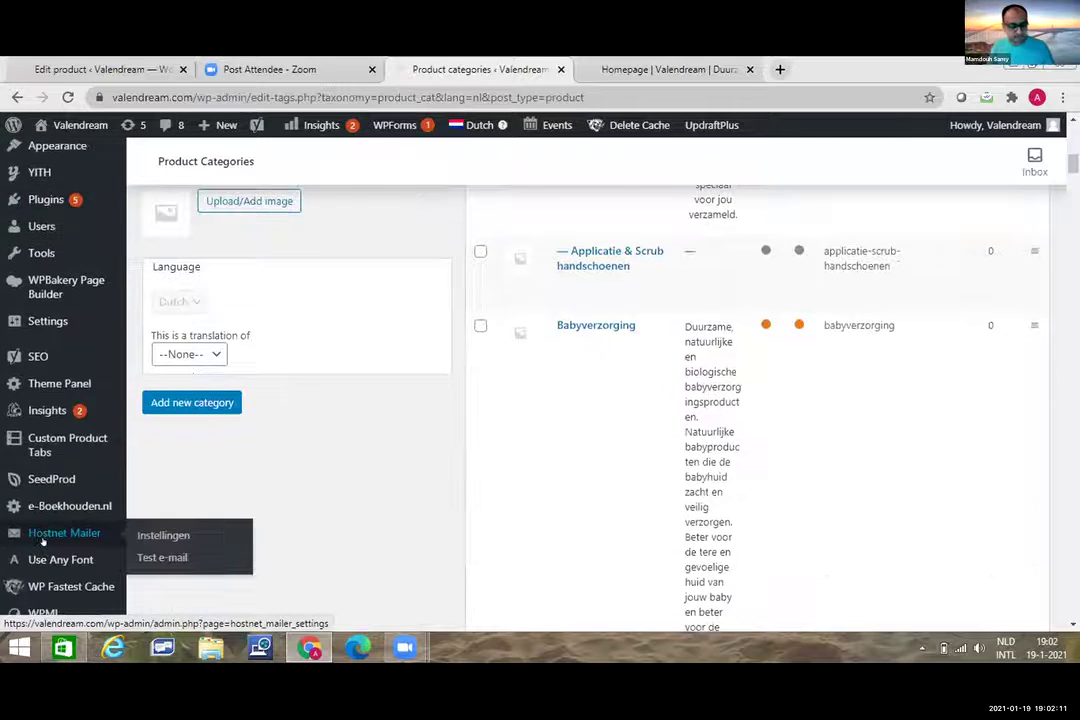
{"action": "scroll", "coordinate": [40, 560], "scroll_direction": "down", "scroll_amount": 2}
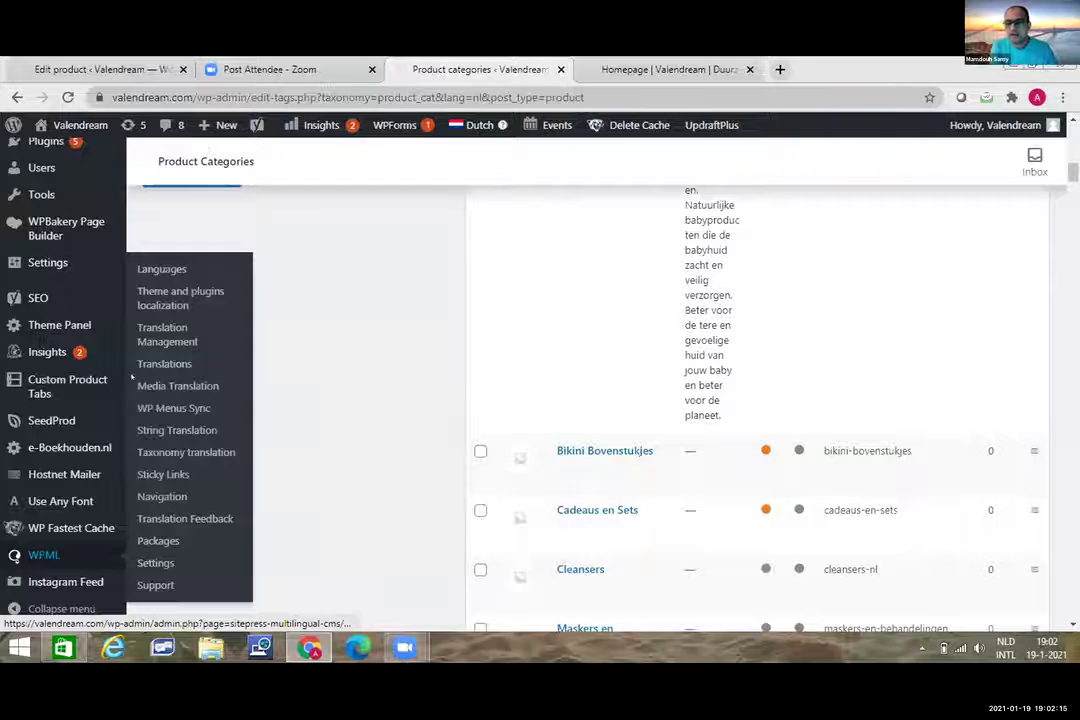
{"action": "scroll", "coordinate": [52, 415], "scroll_direction": "up", "scroll_amount": 3}
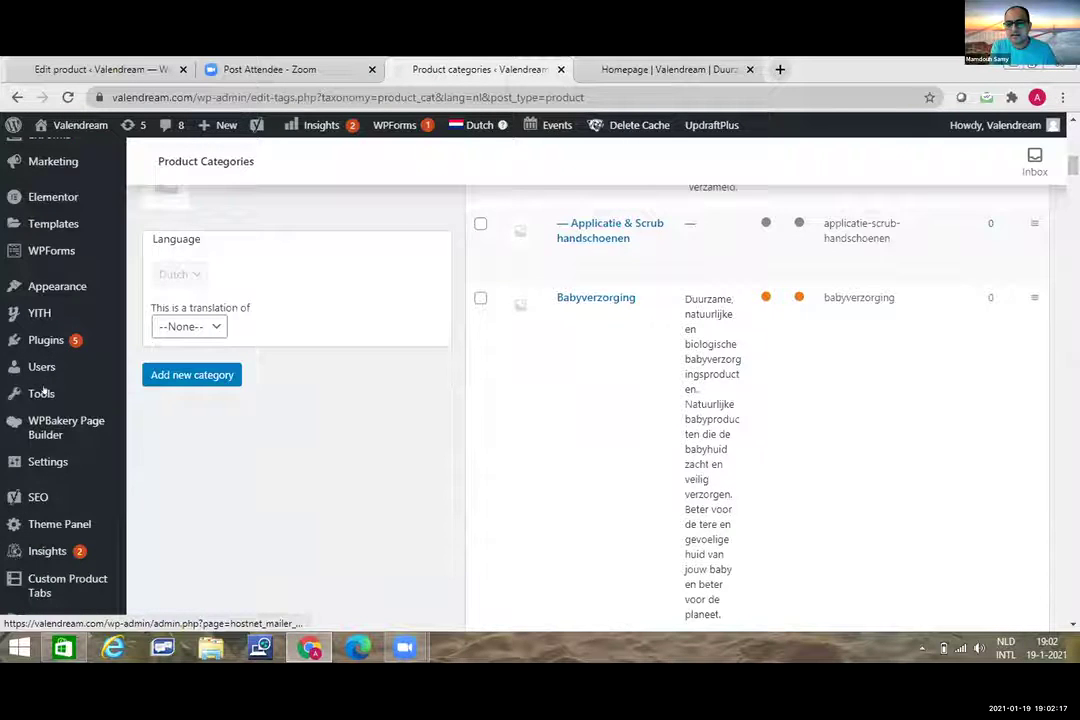
{"action": "scroll", "coordinate": [44, 391], "scroll_direction": "down", "scroll_amount": 3}
{"action": "left_click", "coordinate": [45, 378]}
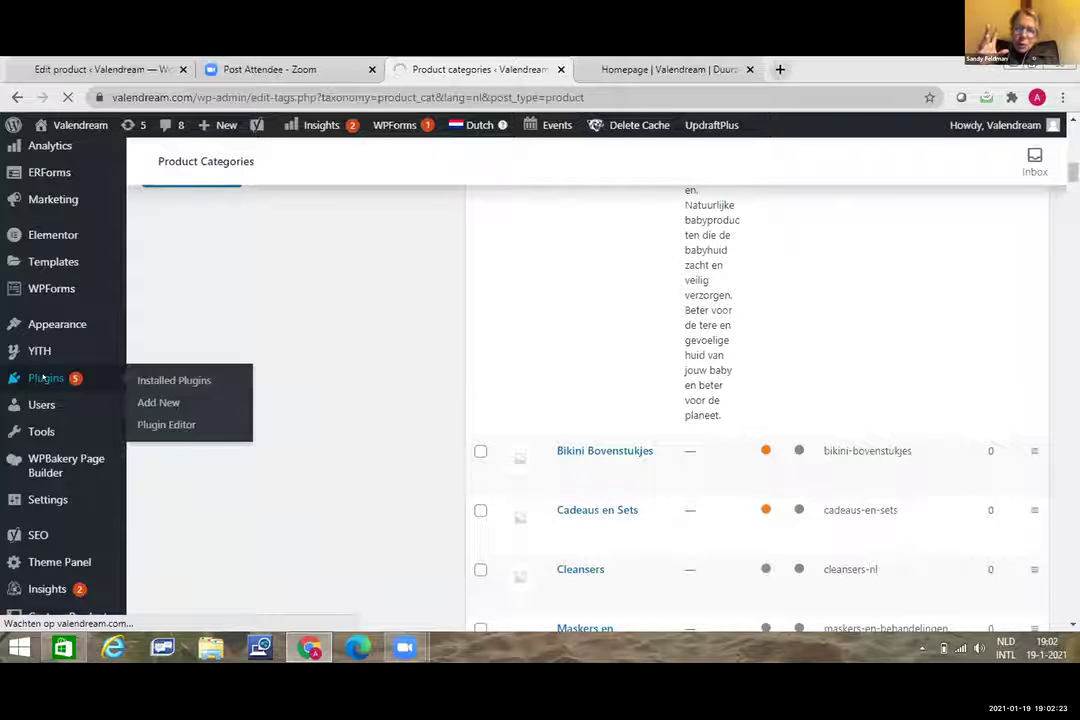
Step: Return to the Dutch homepage and examine its main navigation menu
{"action": "left_click", "coordinate": [735, 62]}
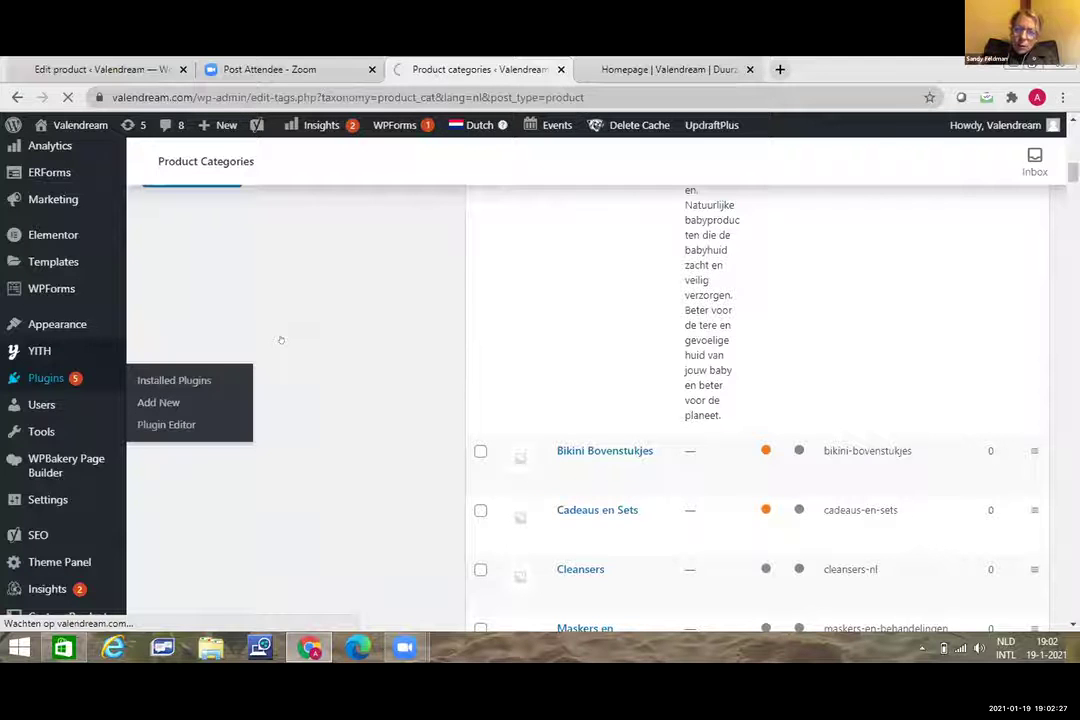
{"action": "scroll", "coordinate": [281, 340], "scroll_direction": "up", "scroll_amount": 1}
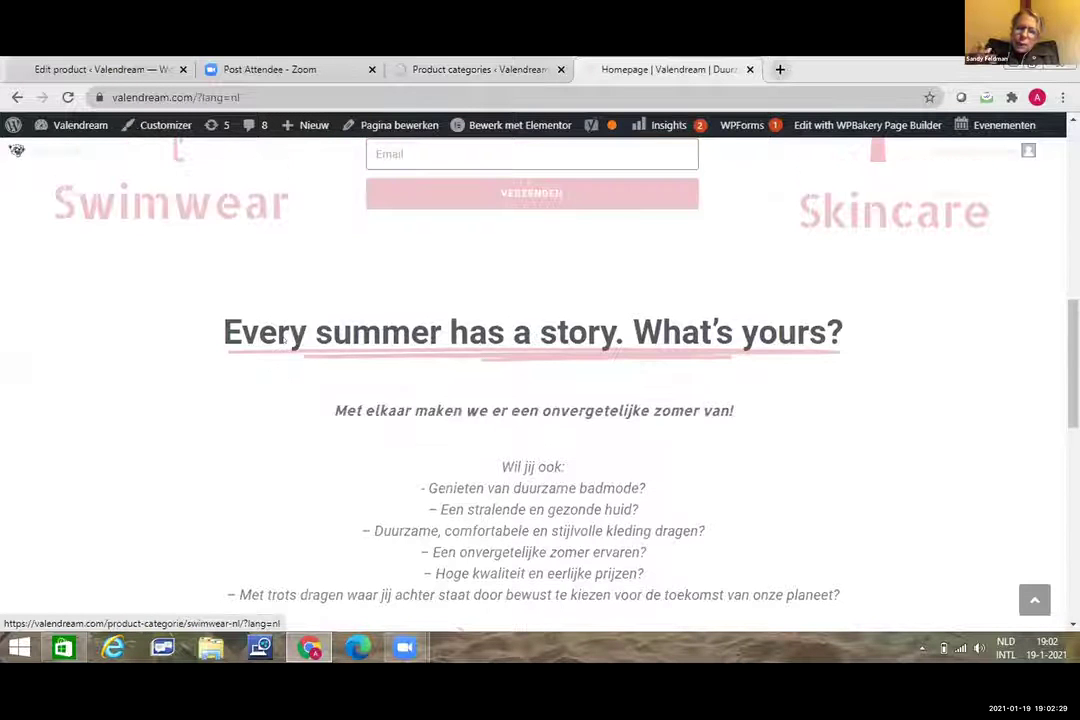
{"action": "scroll", "coordinate": [282, 340], "scroll_direction": "up", "scroll_amount": 10}
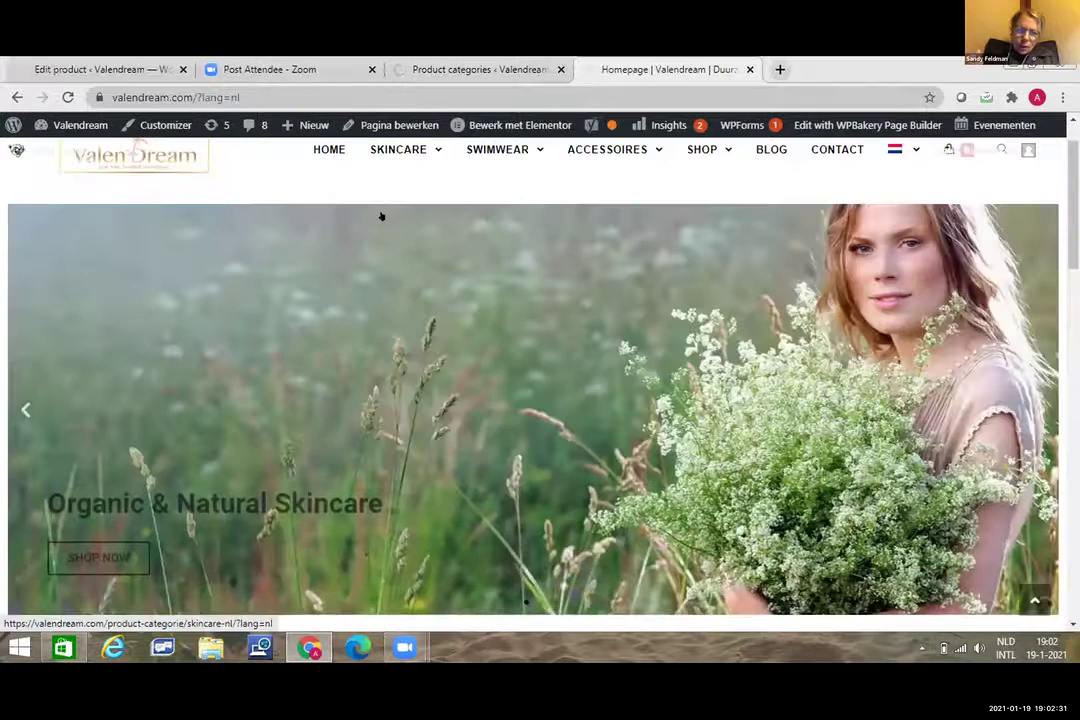
{"action": "mouse_move", "coordinate": [381, 217]}
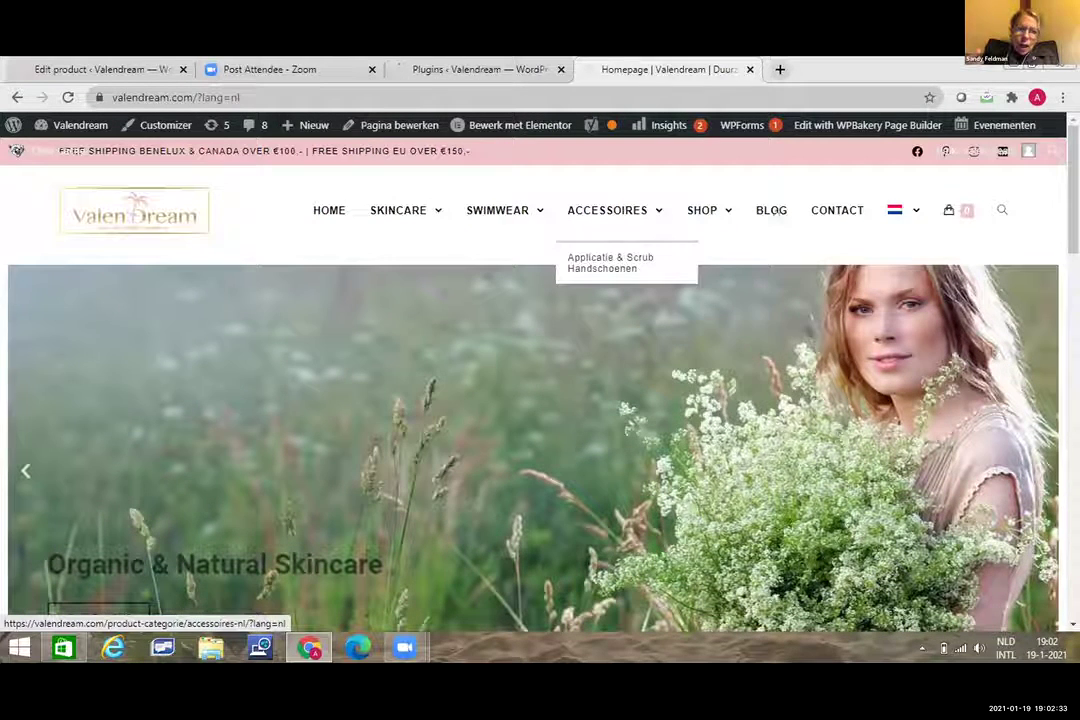
Step: Examine the Dutch homepage's navigation submenus and its page content down to the footer
{"action": "mouse_move", "coordinate": [750, 210]}
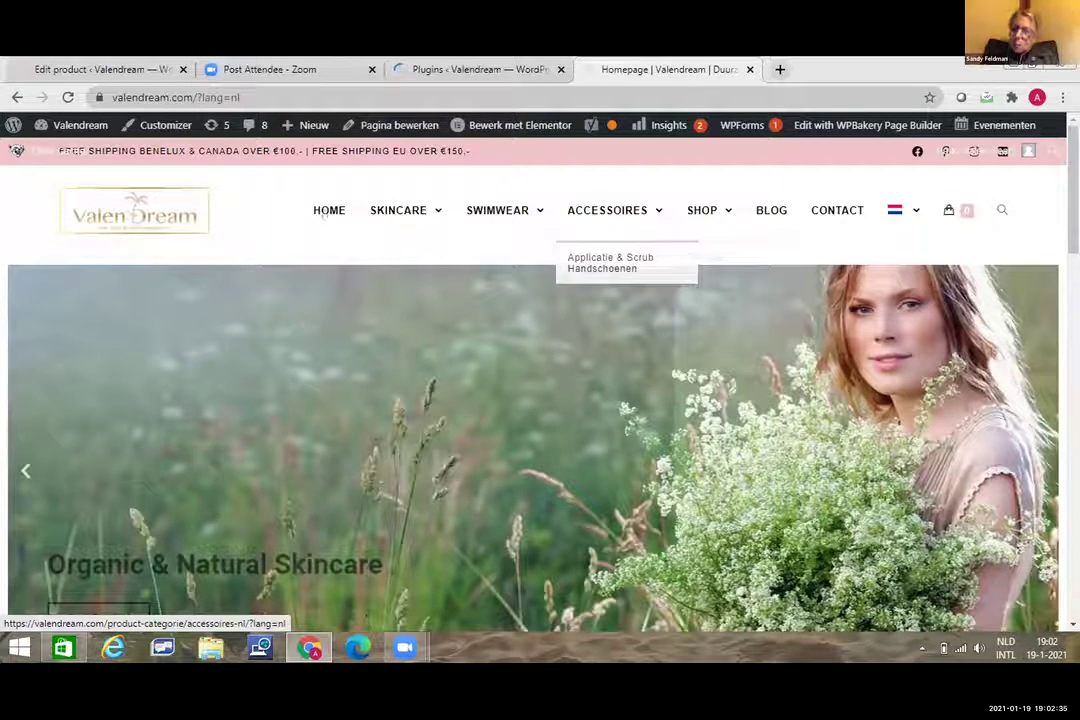
{"action": "mouse_move", "coordinate": [424, 214]}
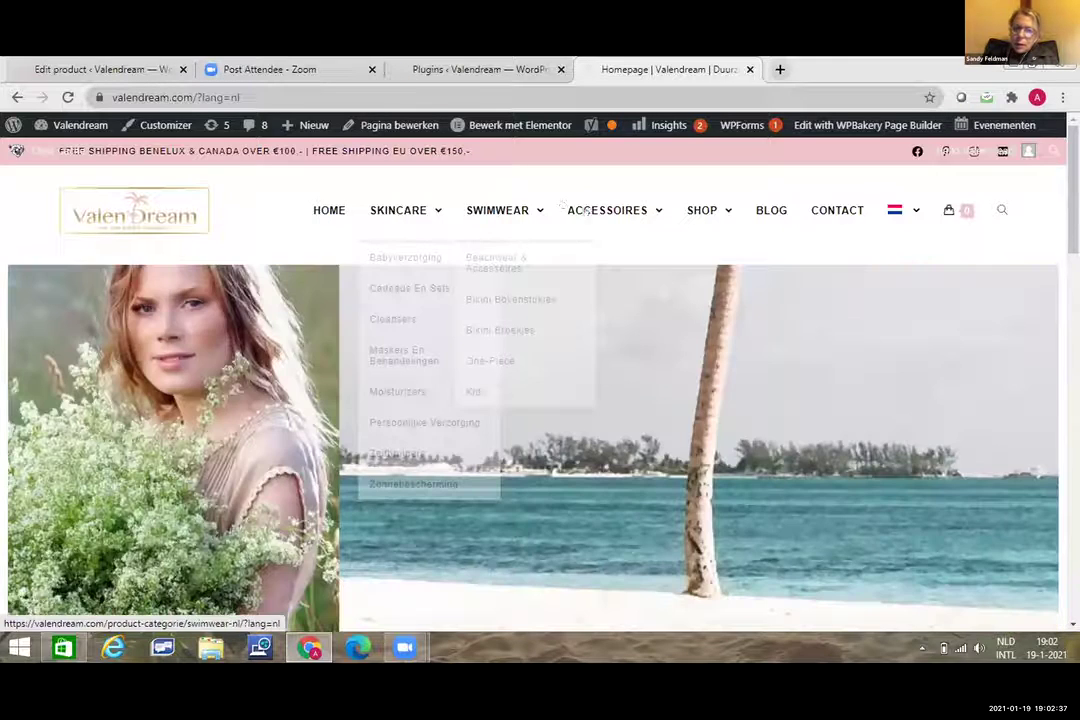
{"action": "mouse_move", "coordinate": [648, 210]}
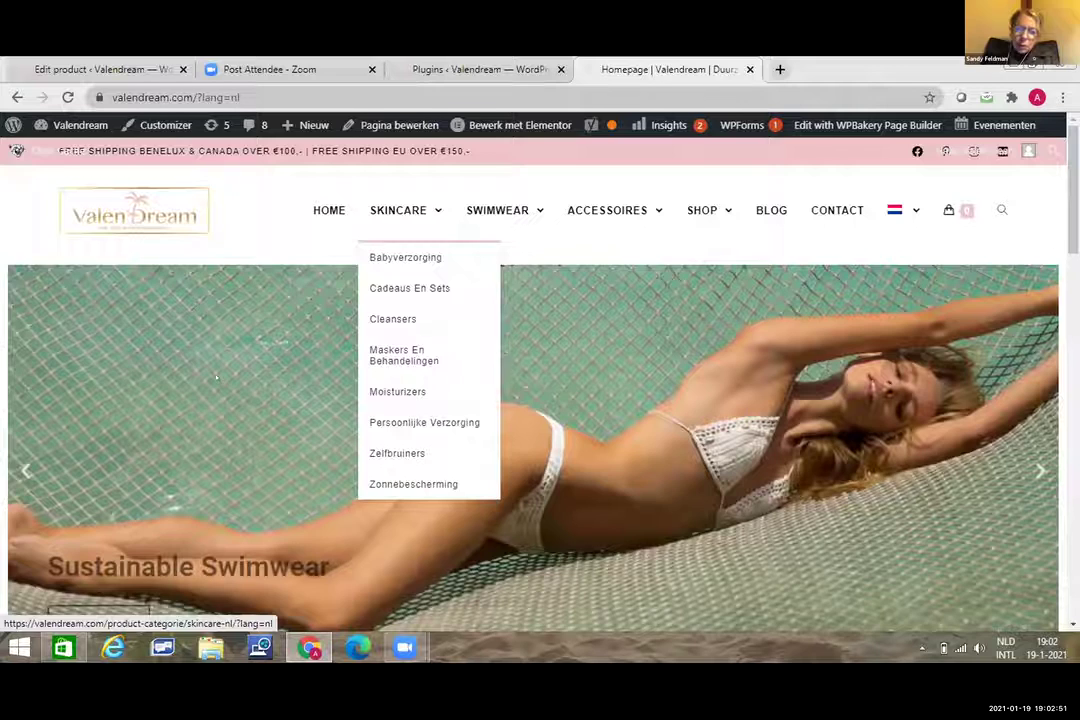
{"action": "scroll", "coordinate": [215, 377], "scroll_direction": "down", "scroll_amount": 4}
{"action": "scroll", "coordinate": [215, 377], "scroll_direction": "down", "scroll_amount": 10}
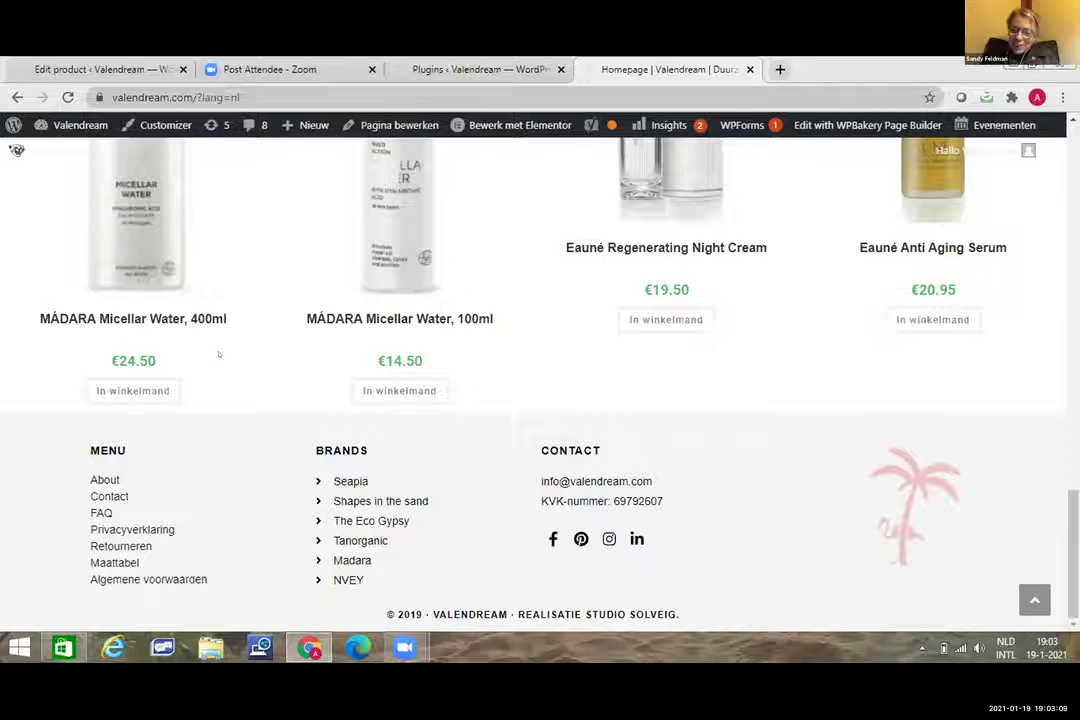
{"action": "scroll", "coordinate": [254, 388], "scroll_direction": "up", "scroll_amount": 15}
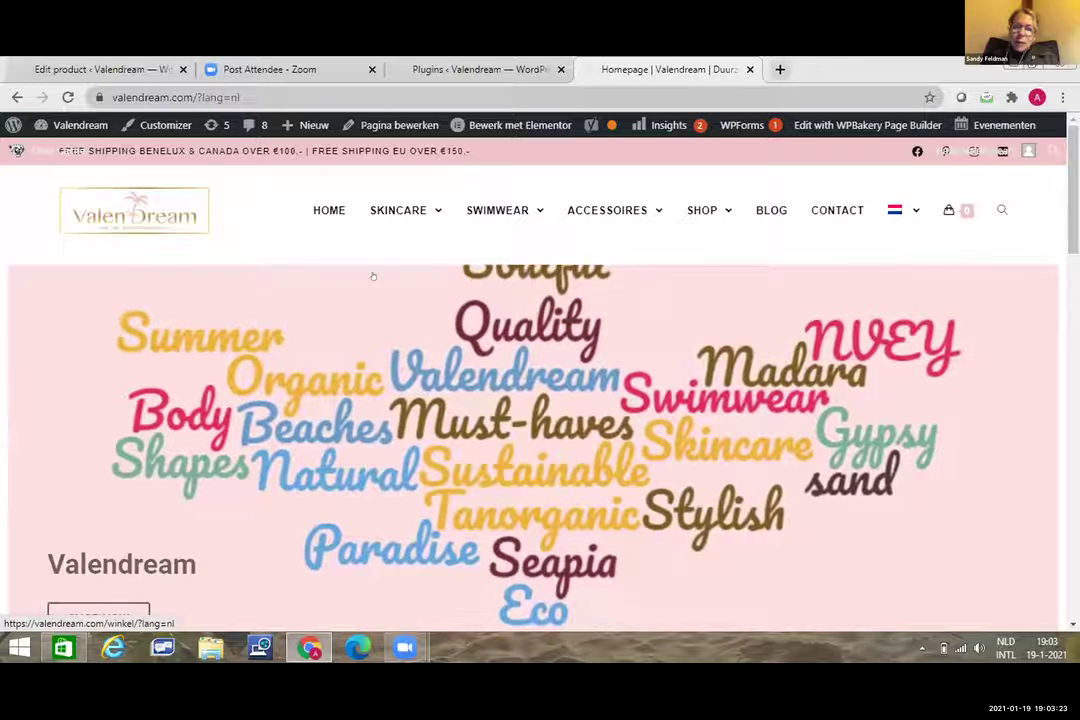
Step: Examine the Dutch homepage's registration form and the text under "Every summer has a story. What's yours?"
{"action": "scroll", "coordinate": [375, 280], "scroll_direction": "down", "scroll_amount": 5}
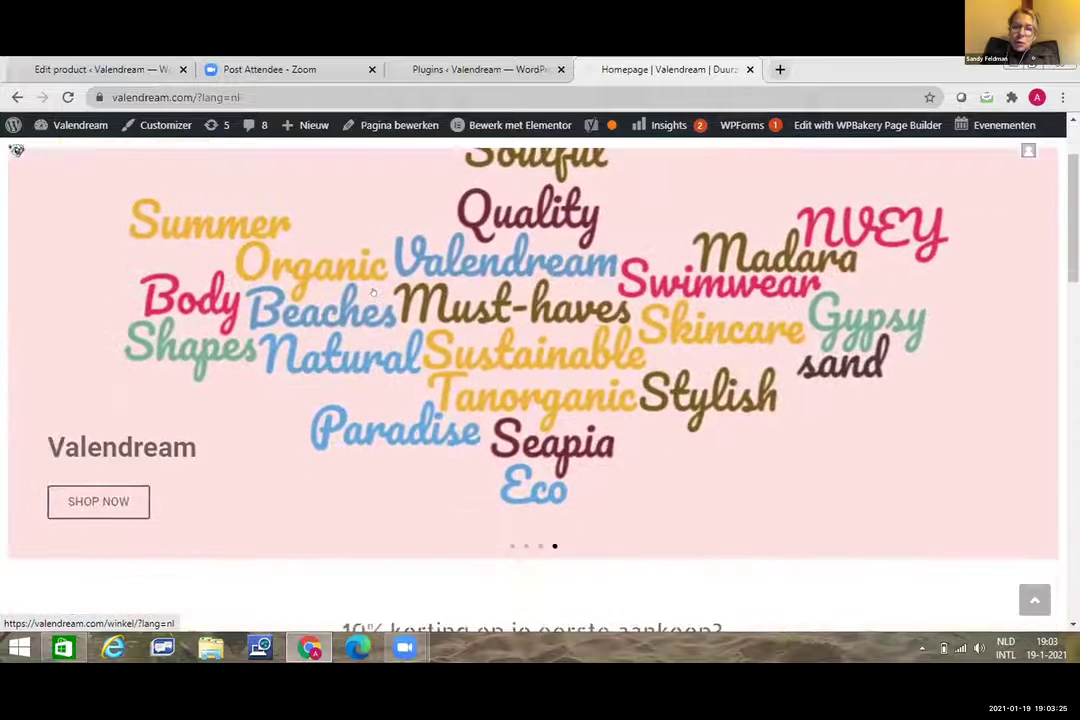
{"action": "scroll", "coordinate": [379, 291], "scroll_direction": "down", "scroll_amount": 7}
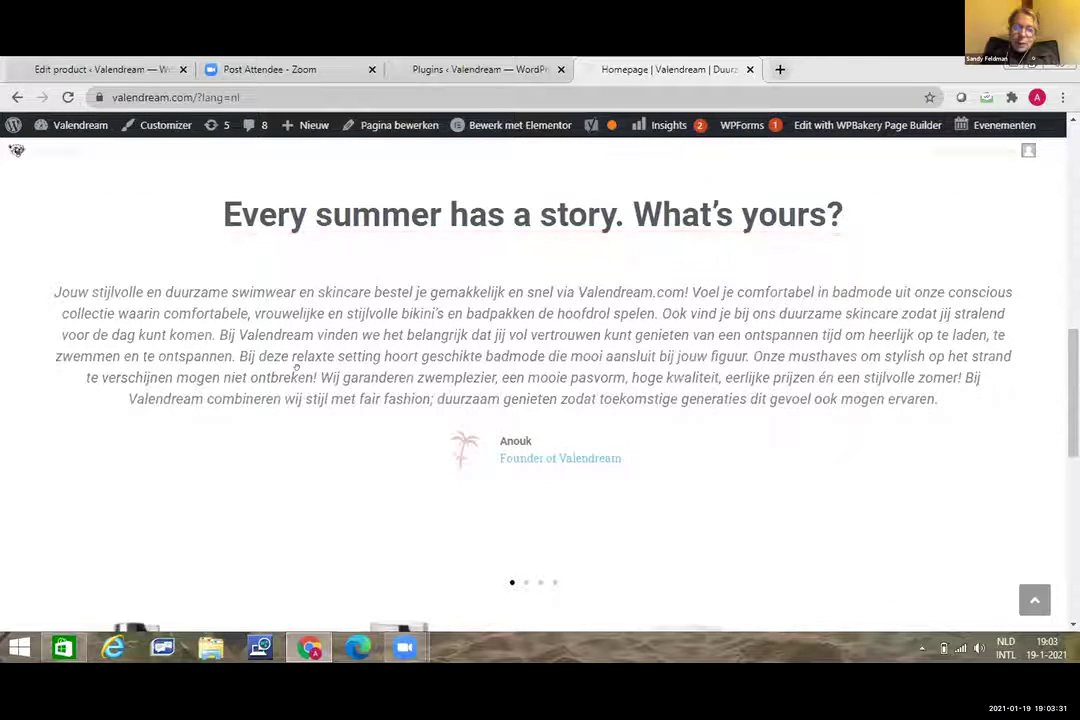
{"action": "scroll", "coordinate": [300, 366], "scroll_direction": "down", "scroll_amount": 1}
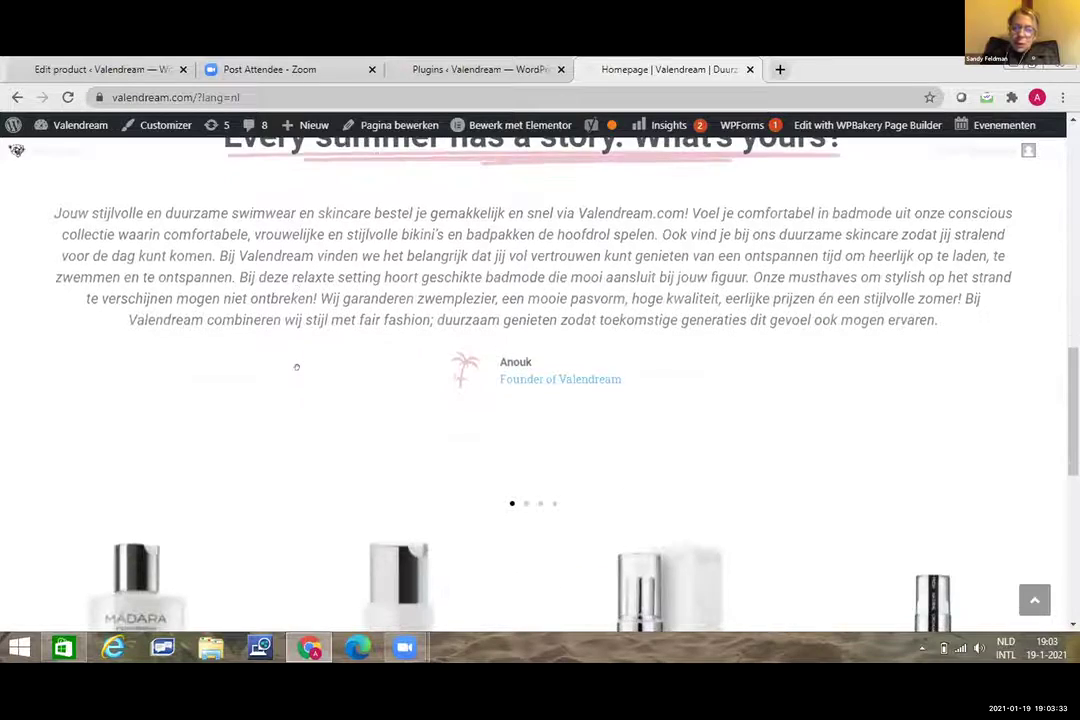
{"action": "scroll", "coordinate": [321, 366], "scroll_direction": "up", "scroll_amount": 3}
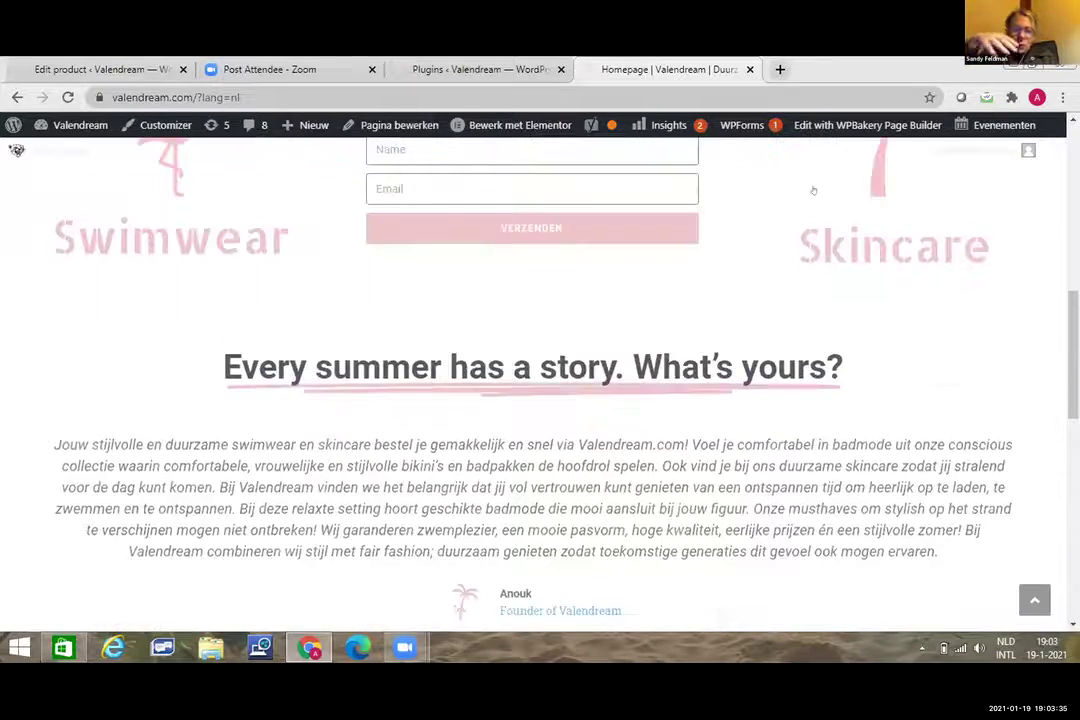
{"action": "scroll", "coordinate": [522, 427], "scroll_direction": "up", "scroll_amount": 8}
{"action": "scroll", "coordinate": [522, 427], "scroll_direction": "down", "scroll_amount": 10}
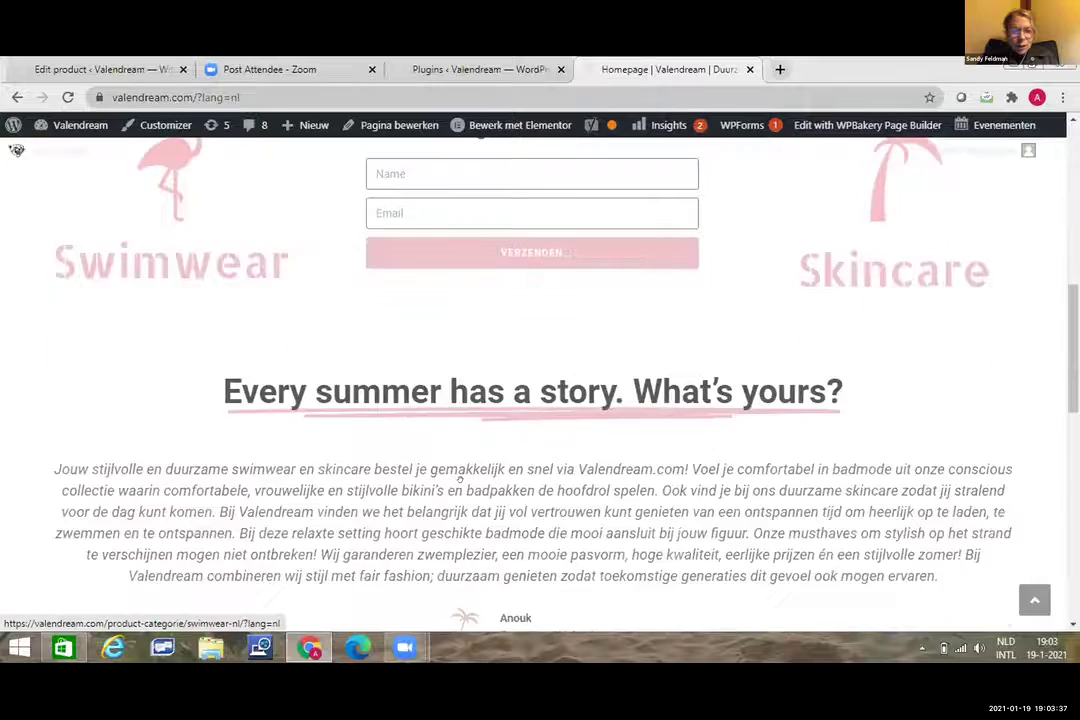
{"action": "scroll", "coordinate": [460, 480], "scroll_direction": "down", "scroll_amount": 1}
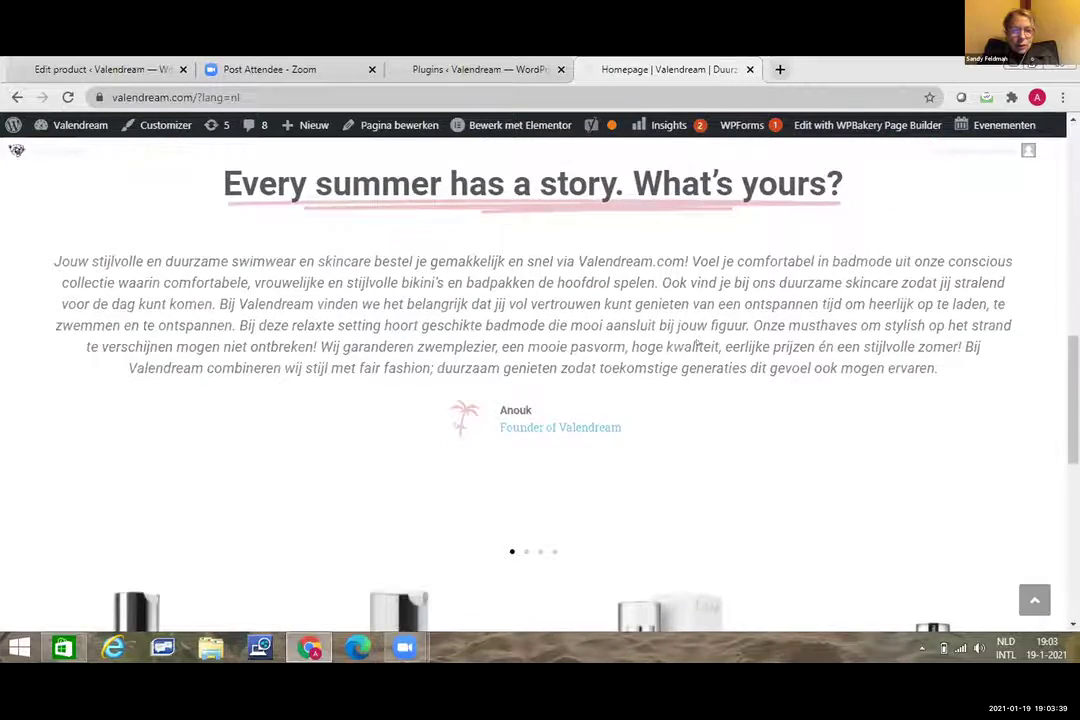
{"action": "scroll", "coordinate": [698, 344], "scroll_direction": "up", "scroll_amount": 10}
Step: Switch the storefront homepage to English and check the language of its registration and story sections
{"action": "mouse_move", "coordinate": [895, 155]}
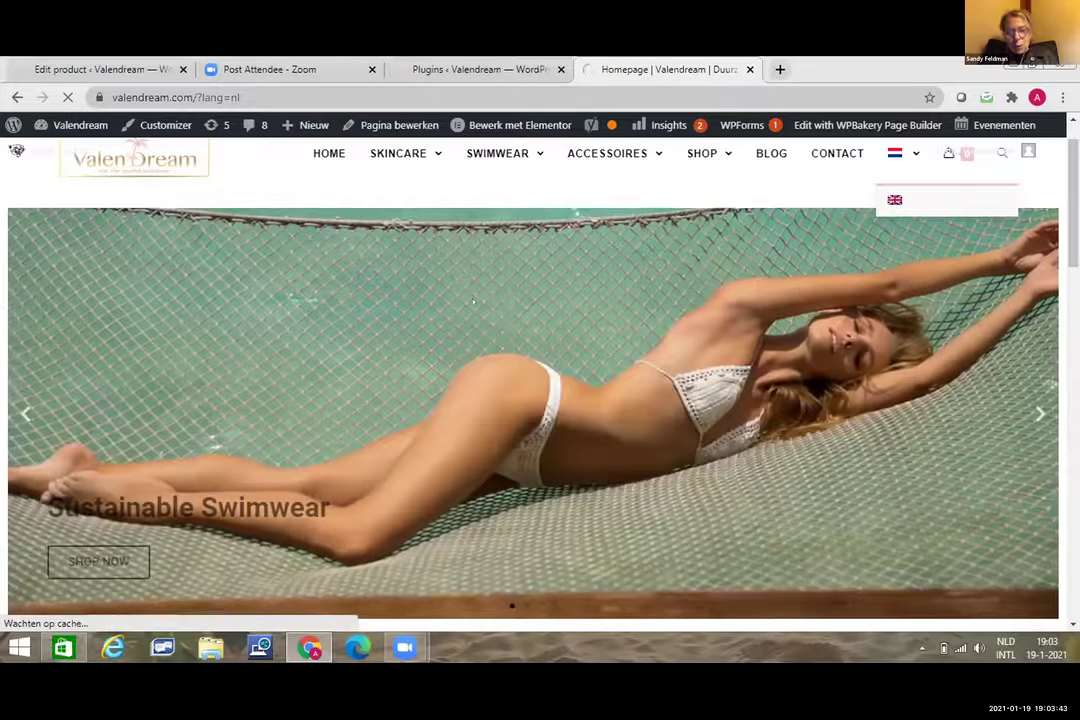
{"action": "scroll", "coordinate": [473, 302], "scroll_direction": "down", "scroll_amount": 1}
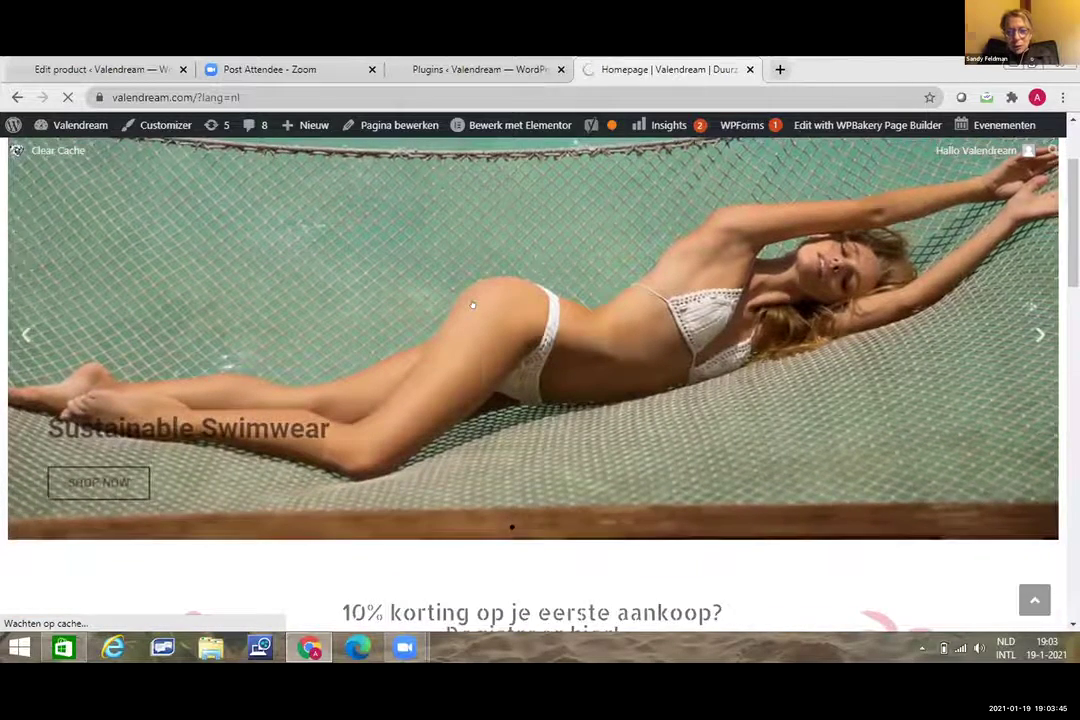
{"action": "scroll", "coordinate": [473, 305], "scroll_direction": "down", "scroll_amount": 4}
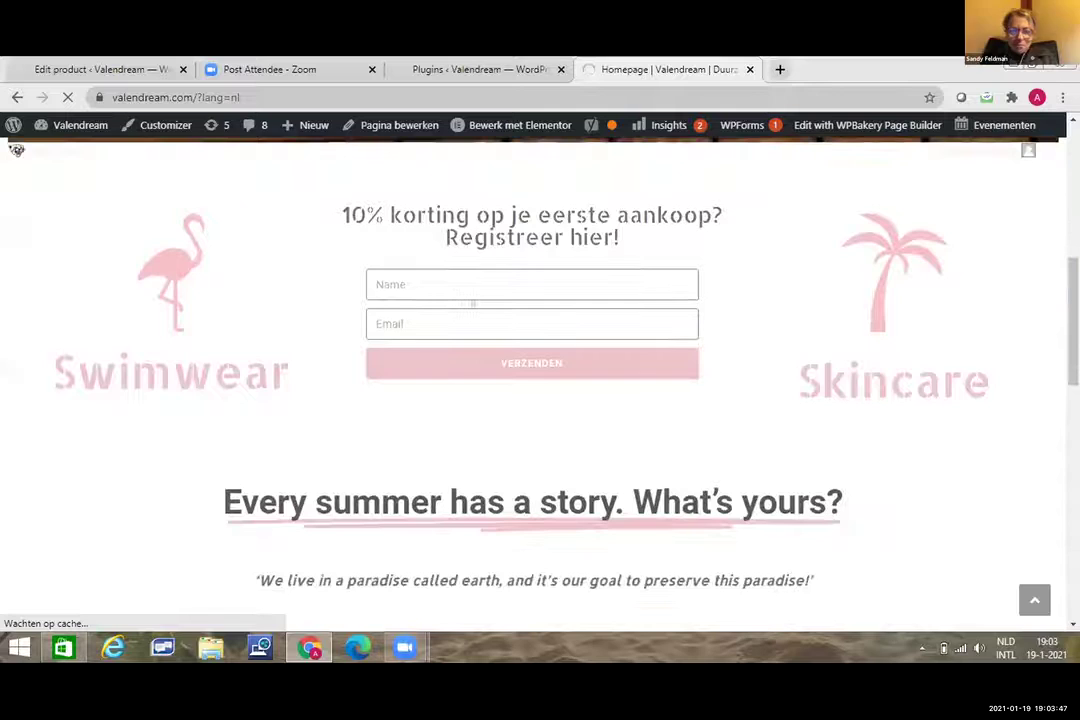
{"action": "scroll", "coordinate": [473, 303], "scroll_direction": "down", "scroll_amount": 2}
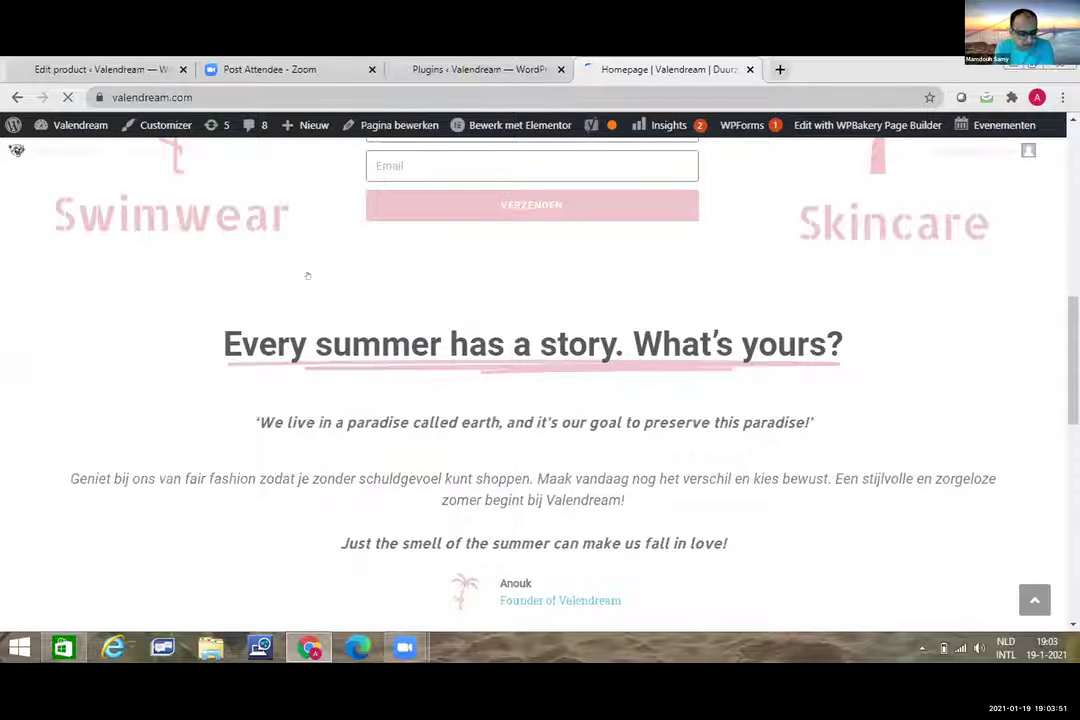
Step: Return to the installed plugins list in the site admin and search it for wpml
{"action": "left_click", "coordinate": [483, 66]}
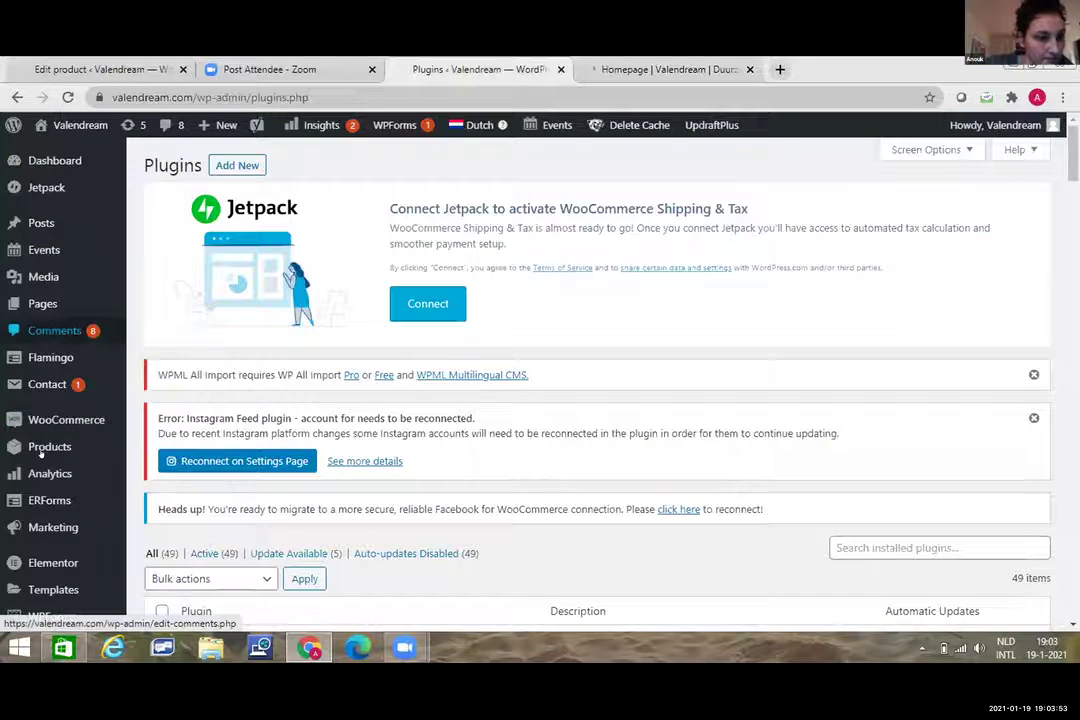
{"action": "scroll", "coordinate": [62, 330], "scroll_direction": "down", "scroll_amount": 2}
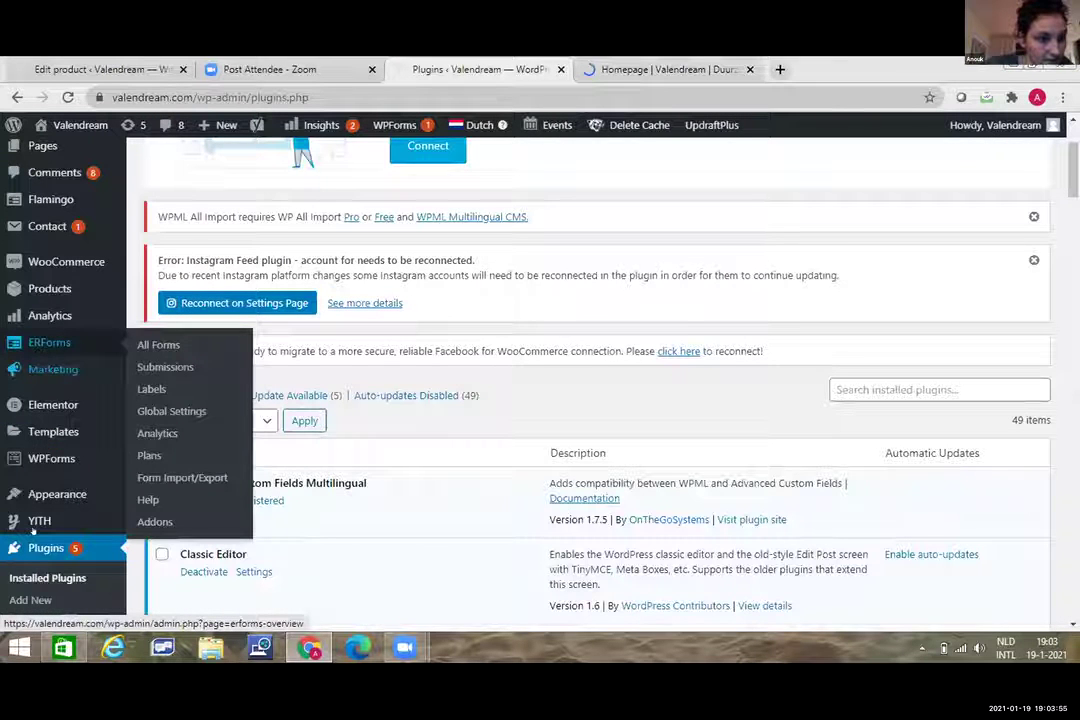
{"action": "scroll", "coordinate": [316, 327], "scroll_direction": "down", "scroll_amount": 2}
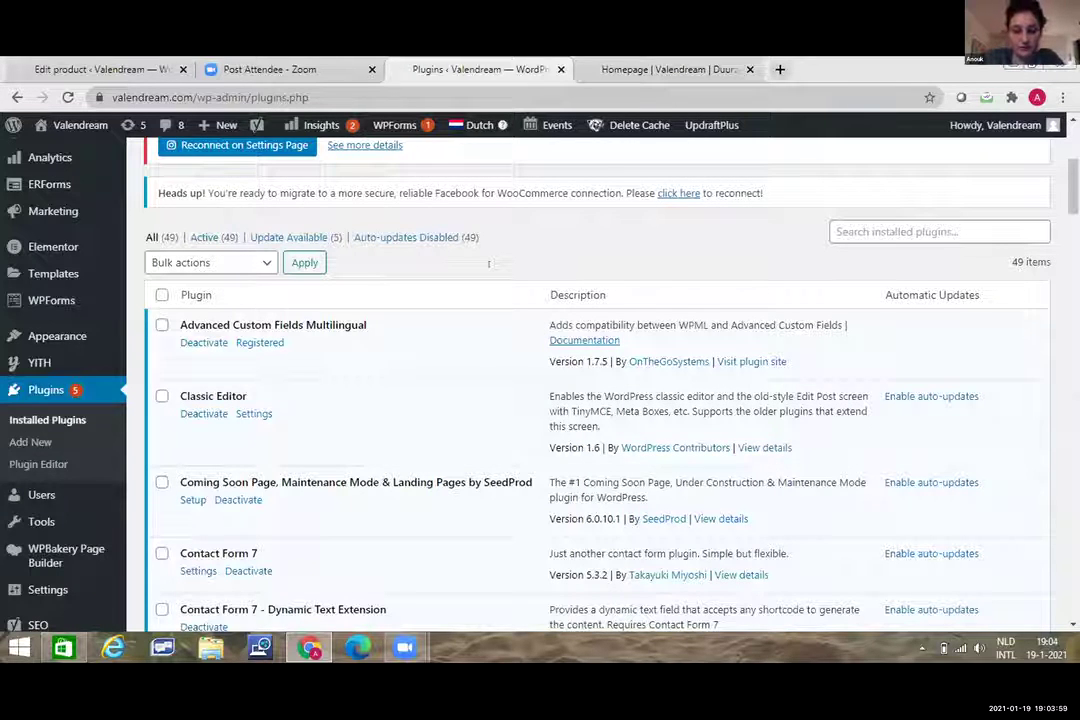
{"action": "left_click", "coordinate": [955, 231]}
{"action": "type", "text": "wp"}
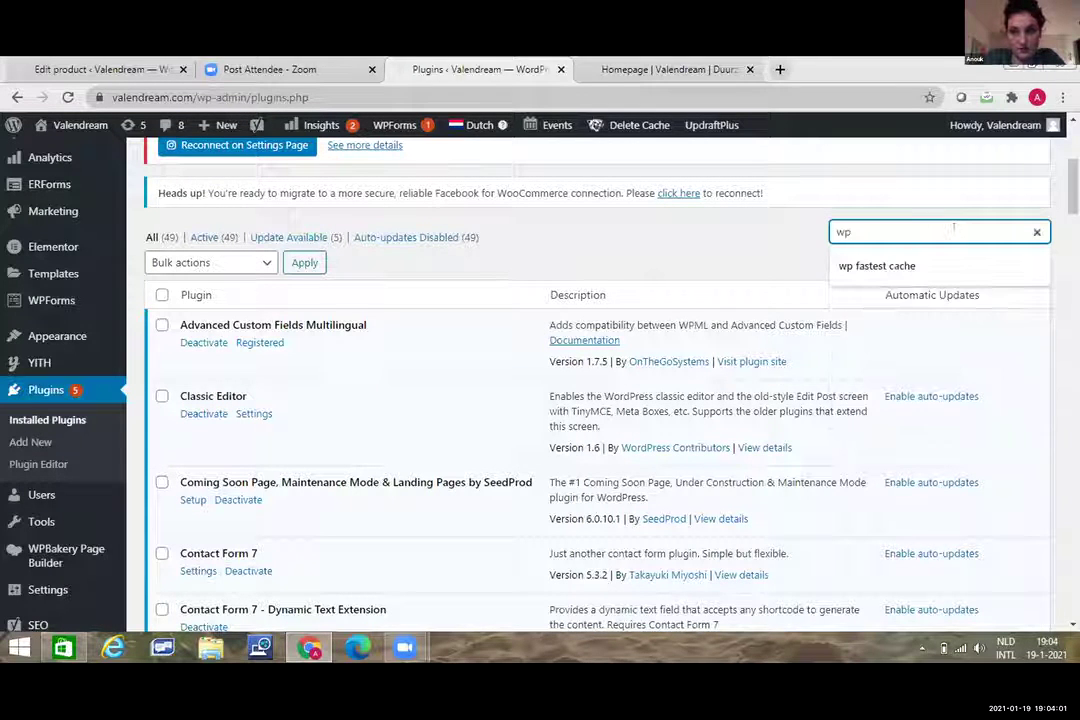
{"action": "type", "text": "m"}
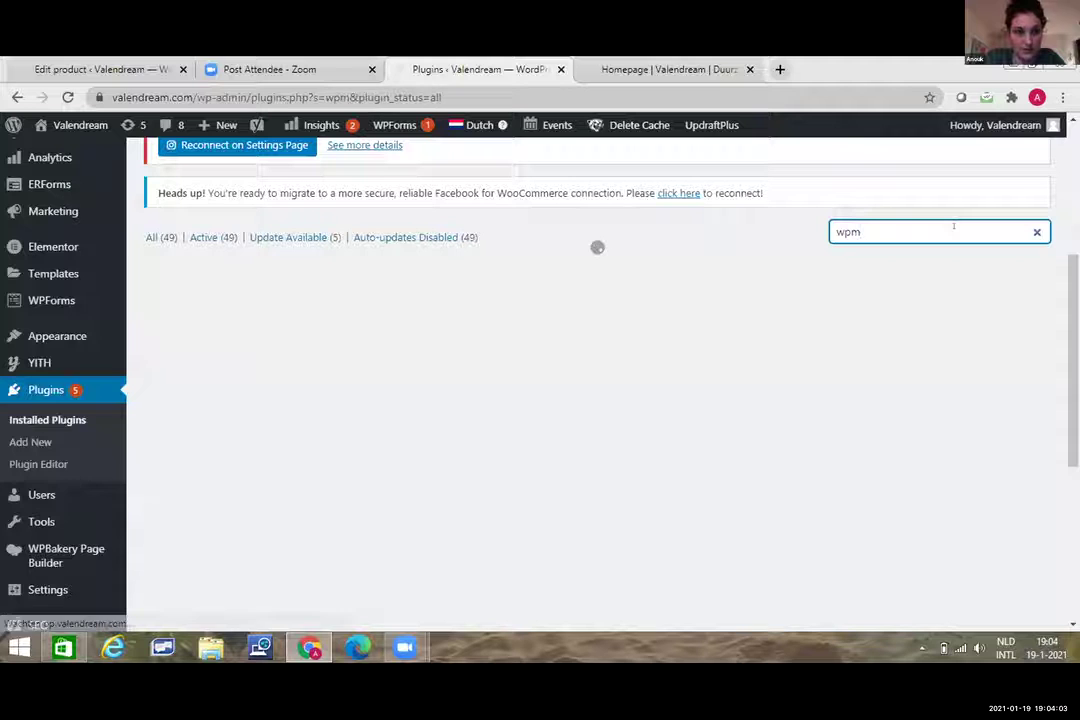
{"action": "type", "text": "l"}
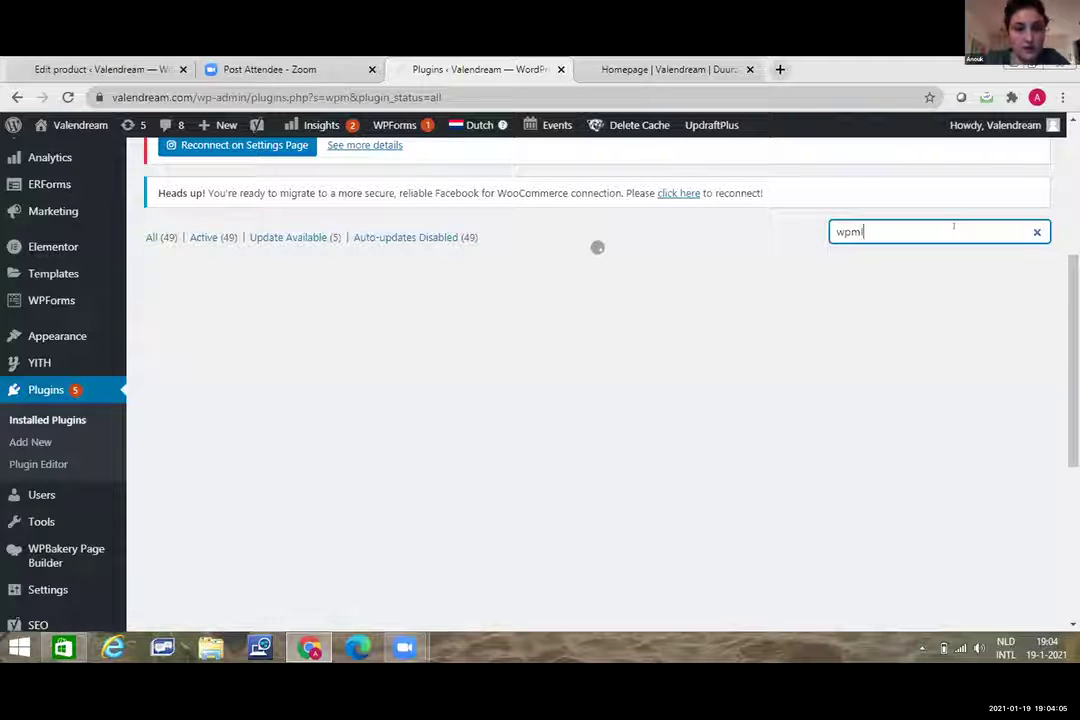
{"action": "key", "text": "ctrl+a"}
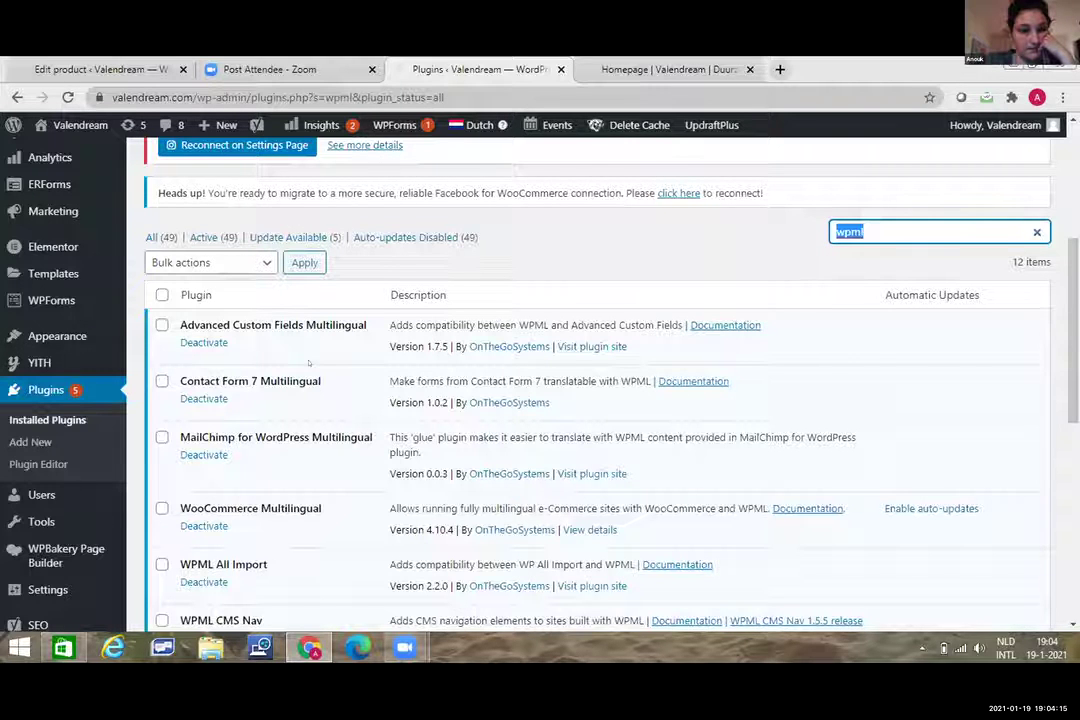
Step: Examine the WPML-related plugins in the filtered list, including their versions and activation status
{"action": "scroll", "coordinate": [309, 363], "scroll_direction": "down", "scroll_amount": 2}
{"action": "scroll", "coordinate": [309, 363], "scroll_direction": "down", "scroll_amount": 4}
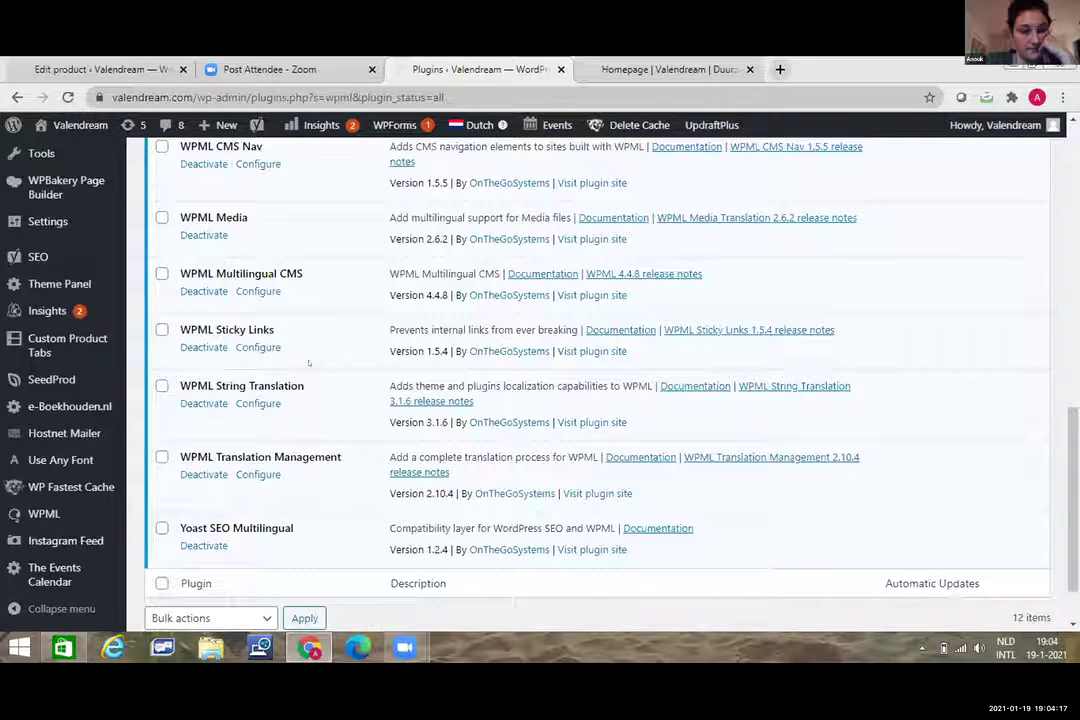
{"action": "scroll", "coordinate": [280, 427], "scroll_direction": "down", "scroll_amount": 1}
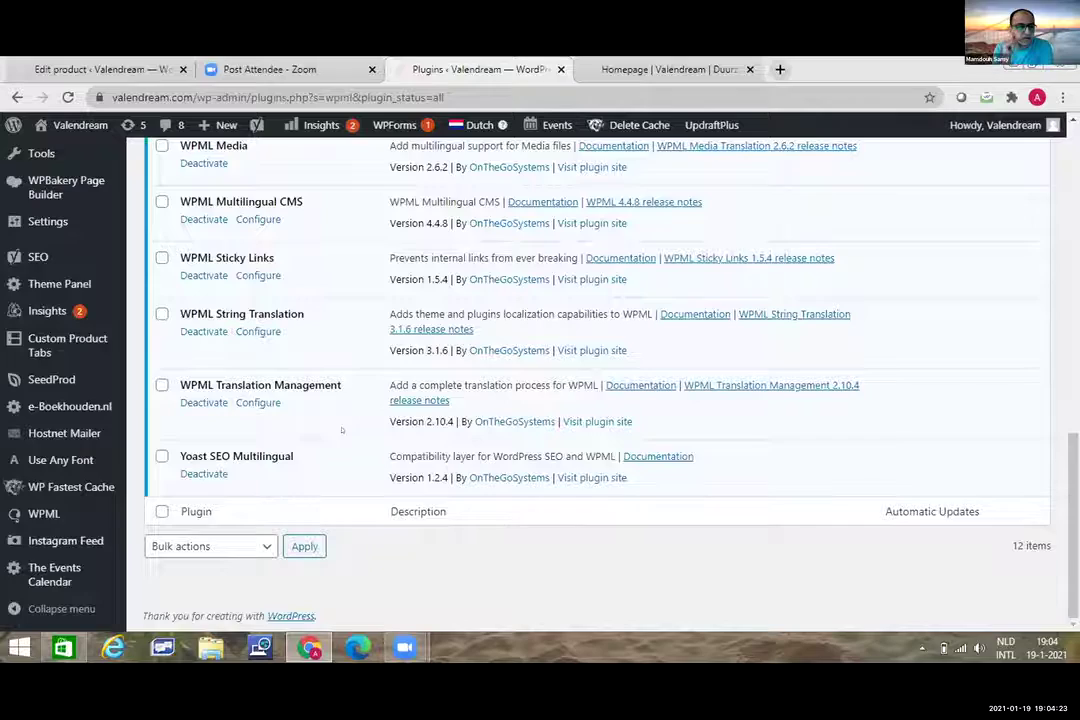
{"action": "scroll", "coordinate": [341, 430], "scroll_direction": "up", "scroll_amount": 5}
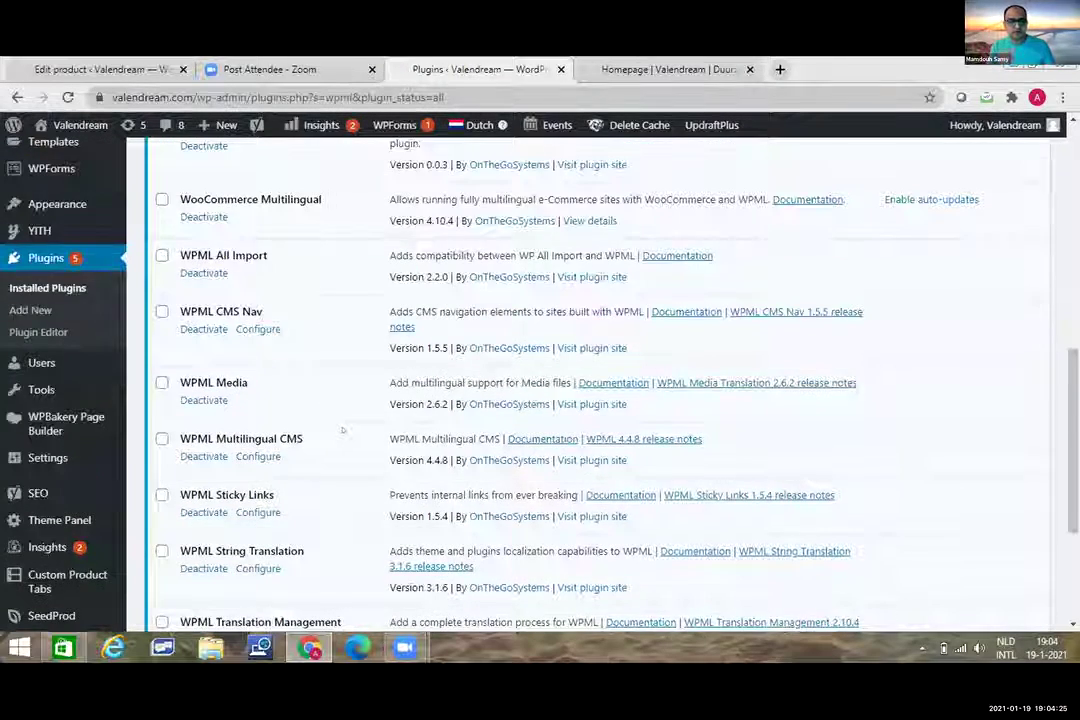
{"action": "scroll", "coordinate": [342, 430], "scroll_direction": "up", "scroll_amount": 3}
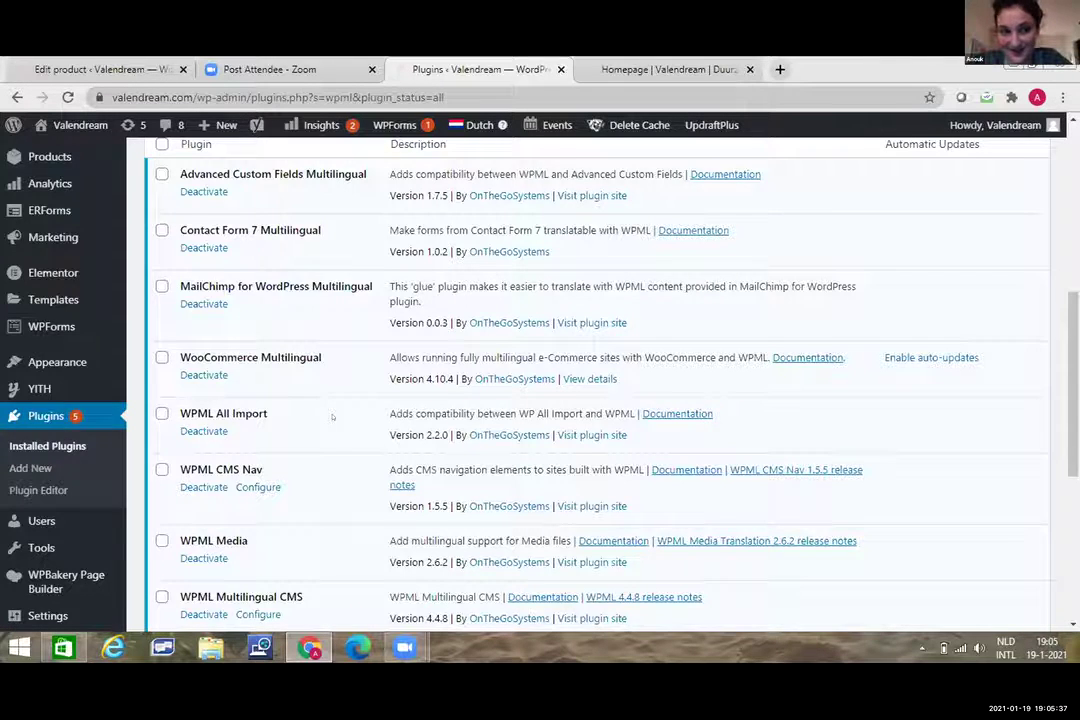
{"action": "scroll", "coordinate": [333, 417], "scroll_direction": "up", "scroll_amount": 1}
{"action": "scroll", "coordinate": [333, 417], "scroll_direction": "up", "scroll_amount": 1}
{"action": "scroll", "coordinate": [333, 417], "scroll_direction": "down", "scroll_amount": 2}
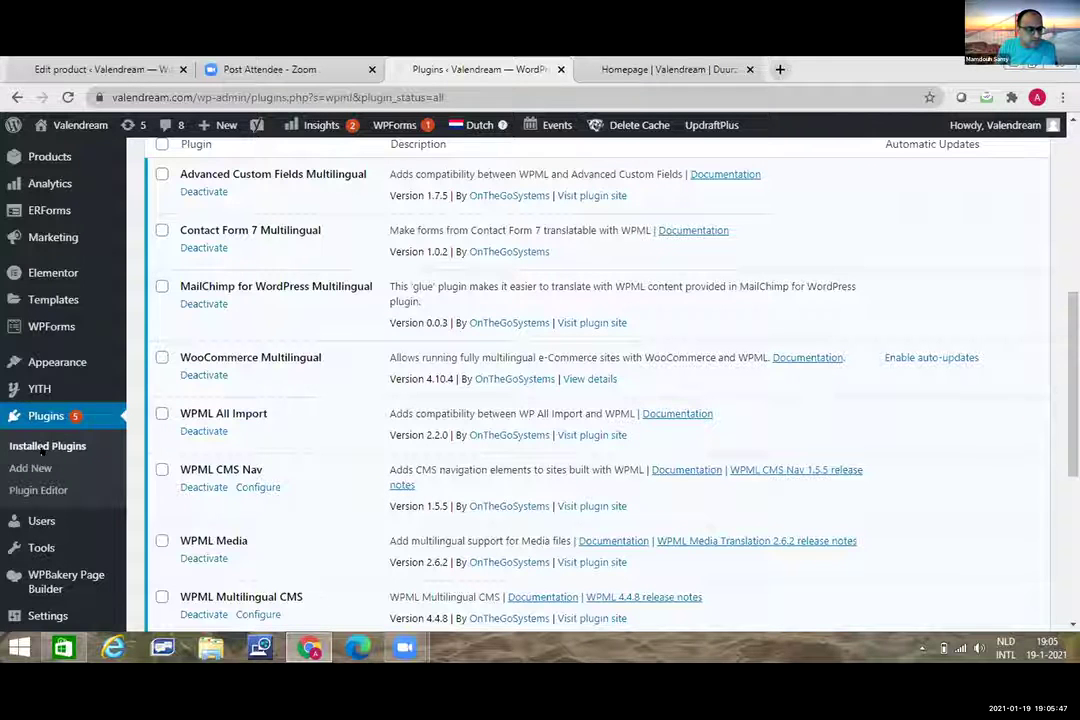
Step: Clear all of the site's cache, and highlight the admin notice about the requirements of WPML All Import
{"action": "mouse_move", "coordinate": [43, 388]}
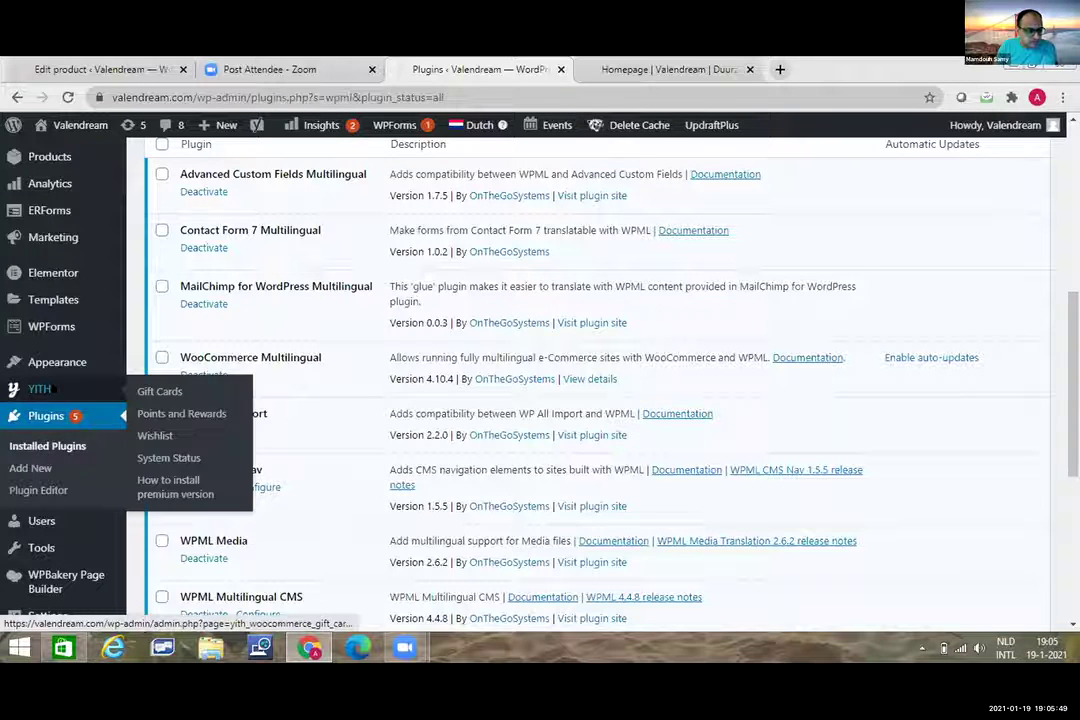
{"action": "scroll", "coordinate": [45, 384], "scroll_direction": "up", "scroll_amount": 1}
{"action": "scroll", "coordinate": [45, 384], "scroll_direction": "up", "scroll_amount": 1}
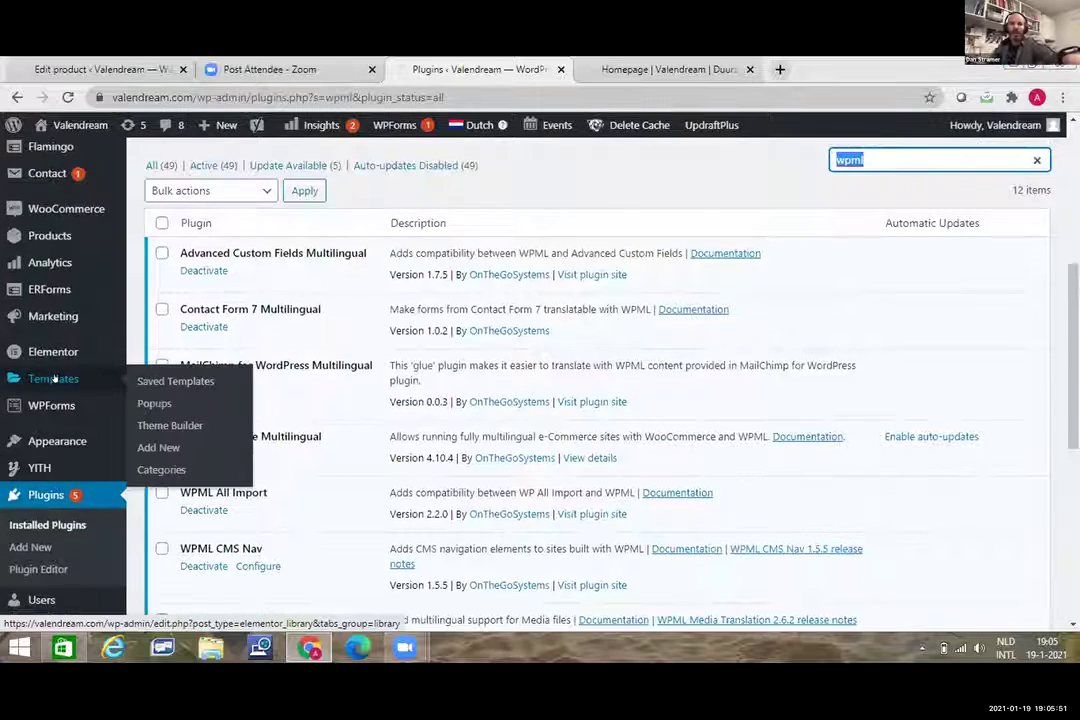
{"action": "scroll", "coordinate": [55, 378], "scroll_direction": "up", "scroll_amount": 3}
{"action": "scroll", "coordinate": [55, 378], "scroll_direction": "up", "scroll_amount": 3}
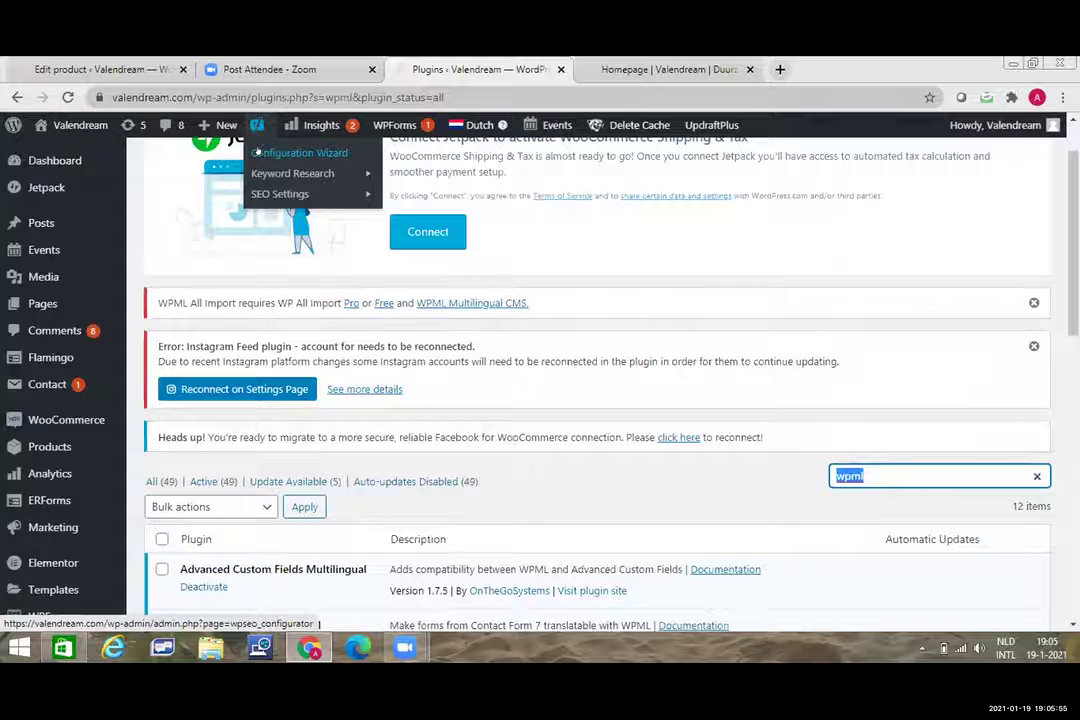
{"action": "mouse_move", "coordinate": [225, 126]}
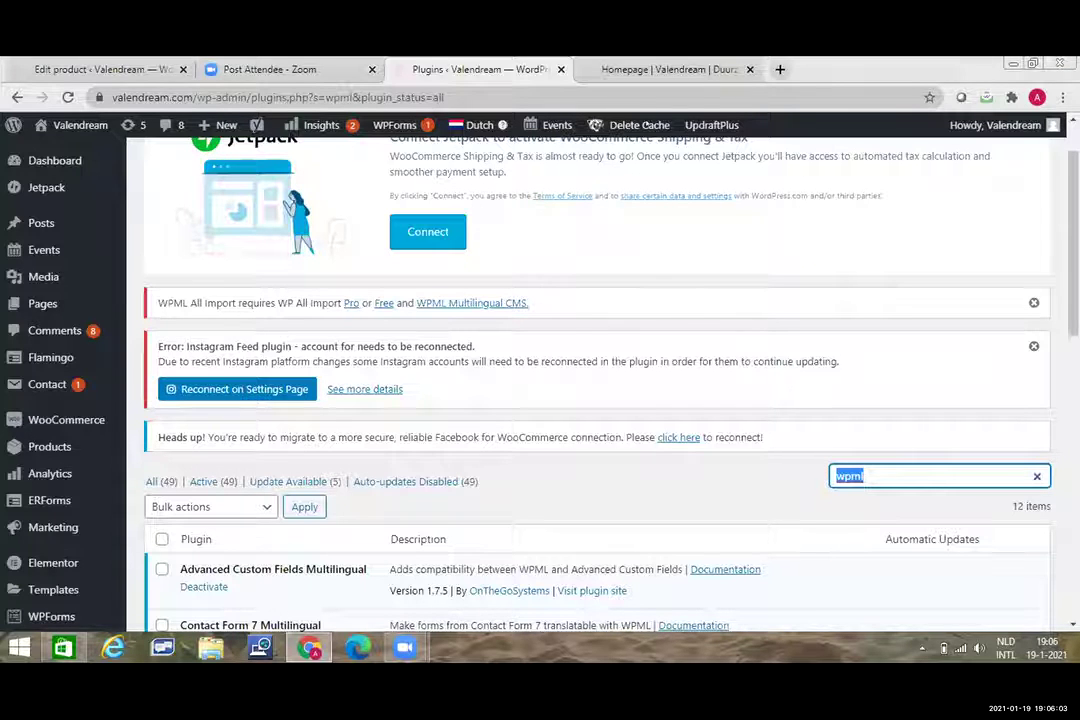
{"action": "left_click", "coordinate": [630, 125]}
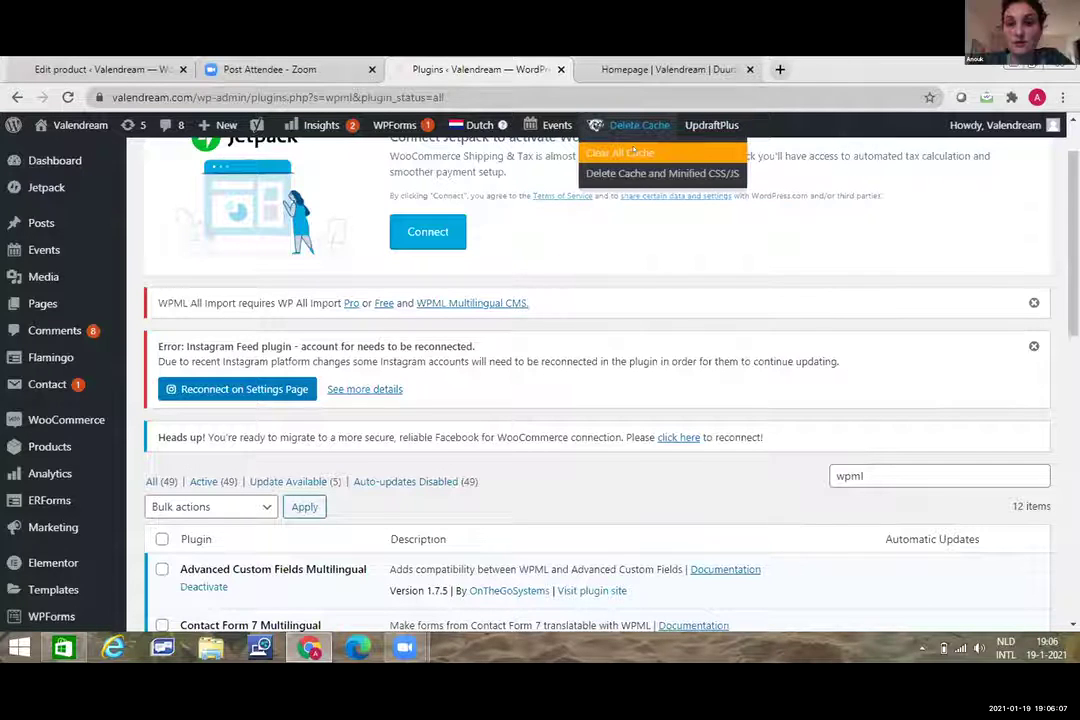
{"action": "left_click", "coordinate": [633, 151]}
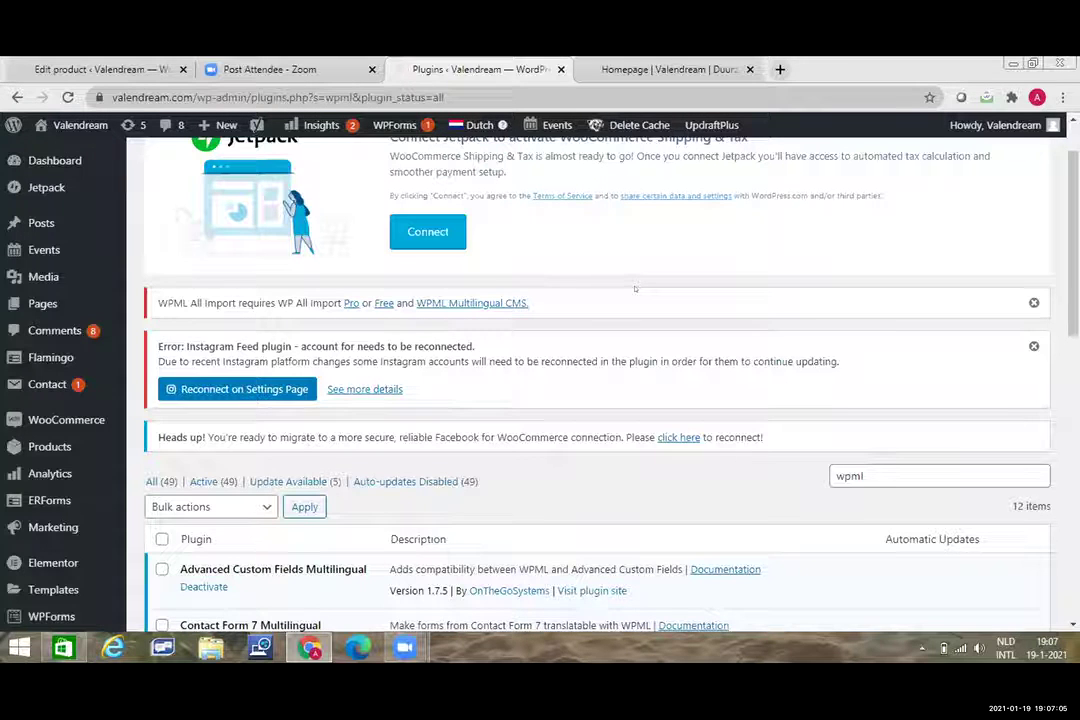
{"action": "left_click_drag", "start_coordinate": [530, 303], "coordinate": [156, 303]}
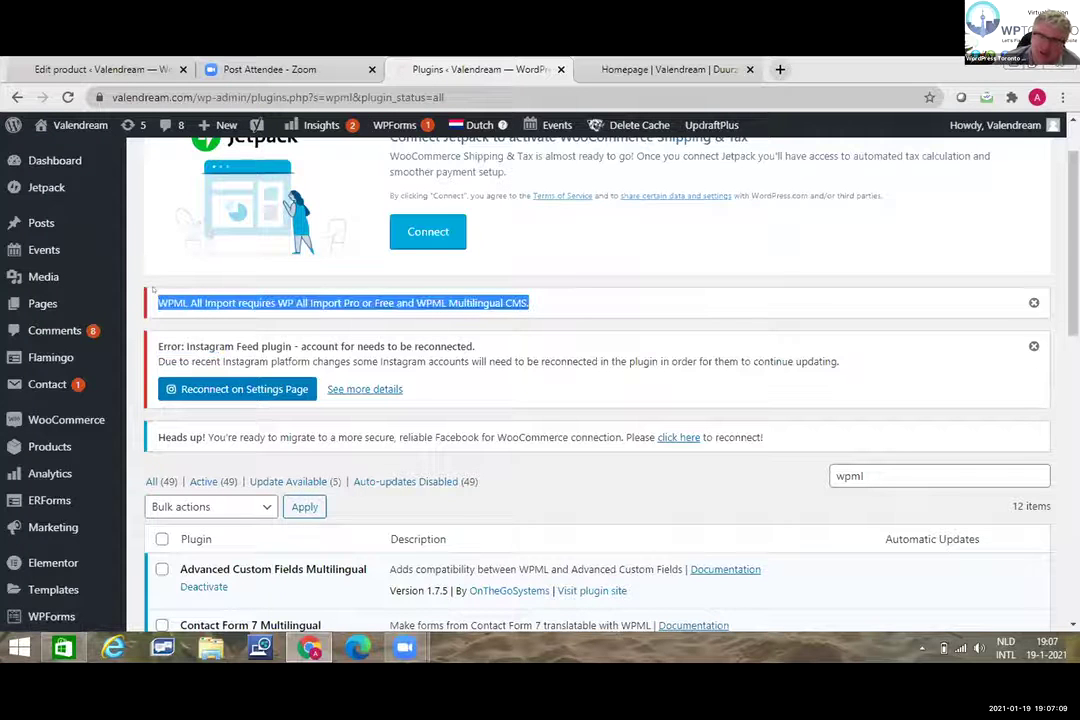
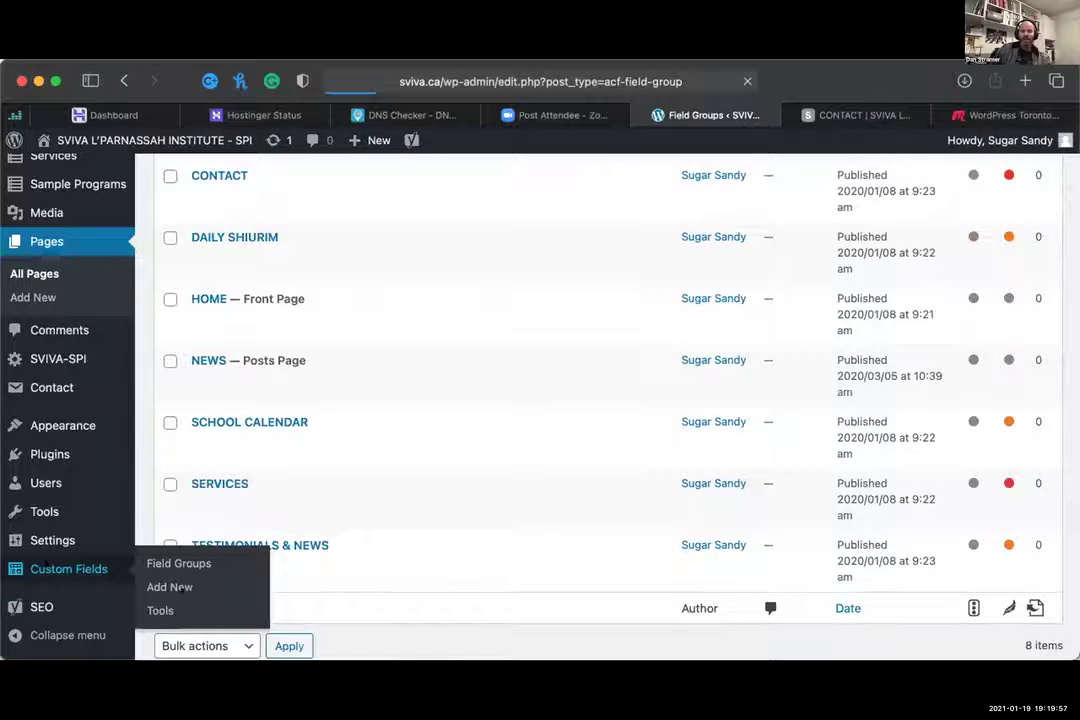
Step: Open the School Calender field group from the Advanced Custom Fields group list
{"action": "scroll", "coordinate": [212, 551], "scroll_direction": "down", "scroll_amount": 1}
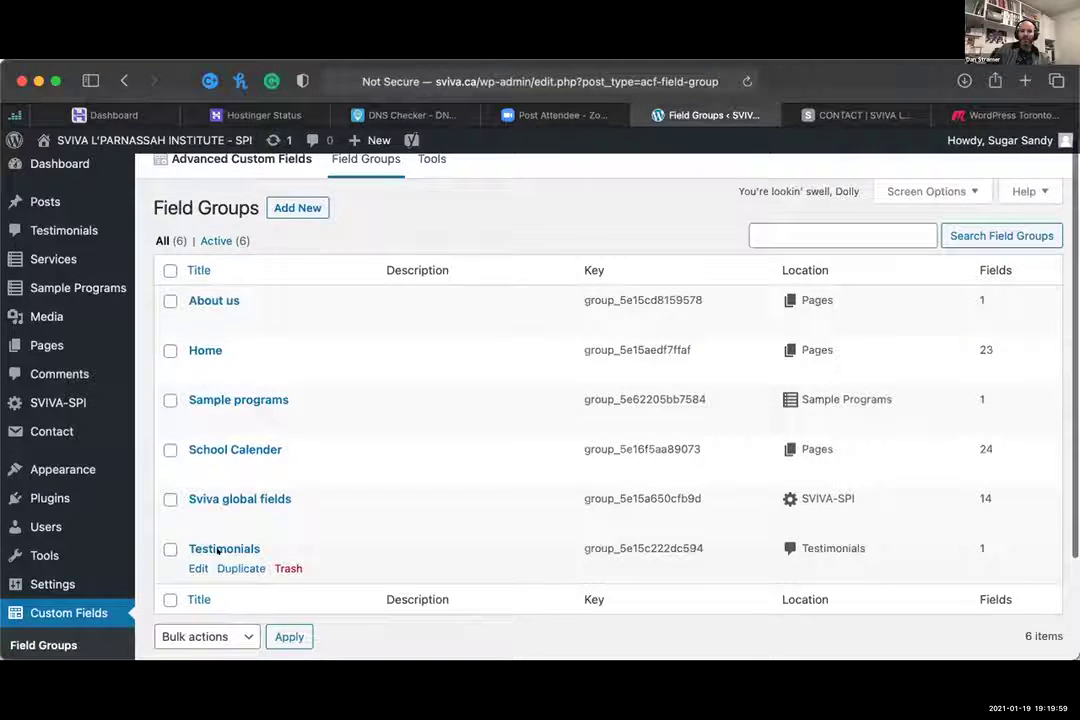
{"action": "scroll", "coordinate": [217, 551], "scroll_direction": "up", "scroll_amount": 1}
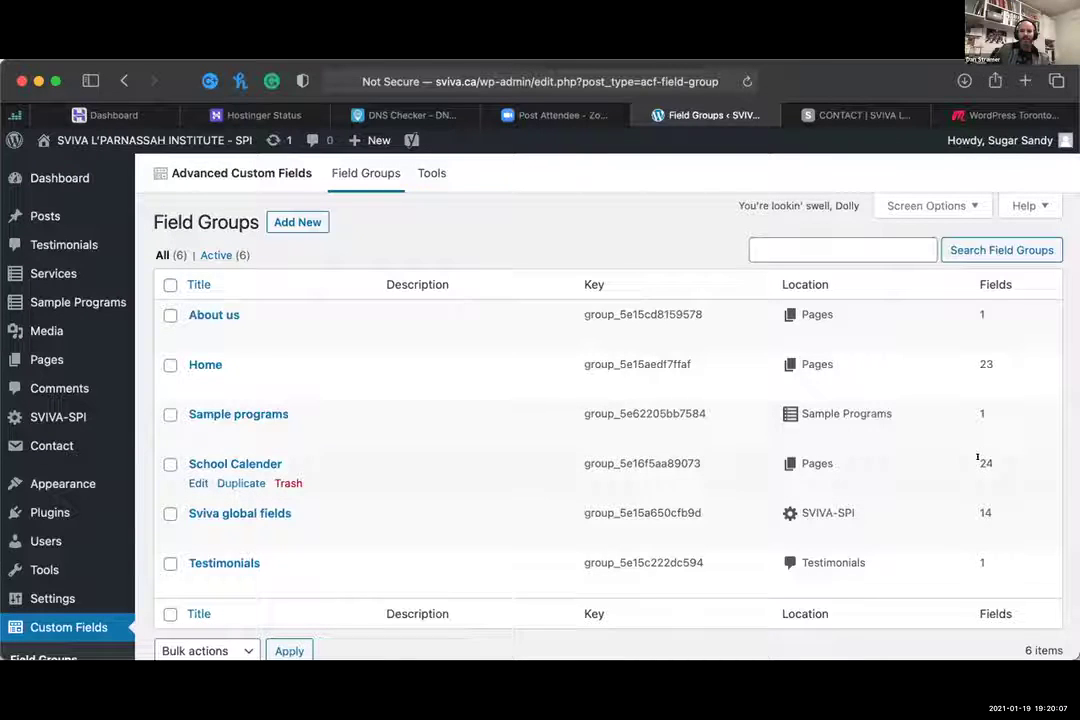
{"action": "left_click", "coordinate": [235, 464]}
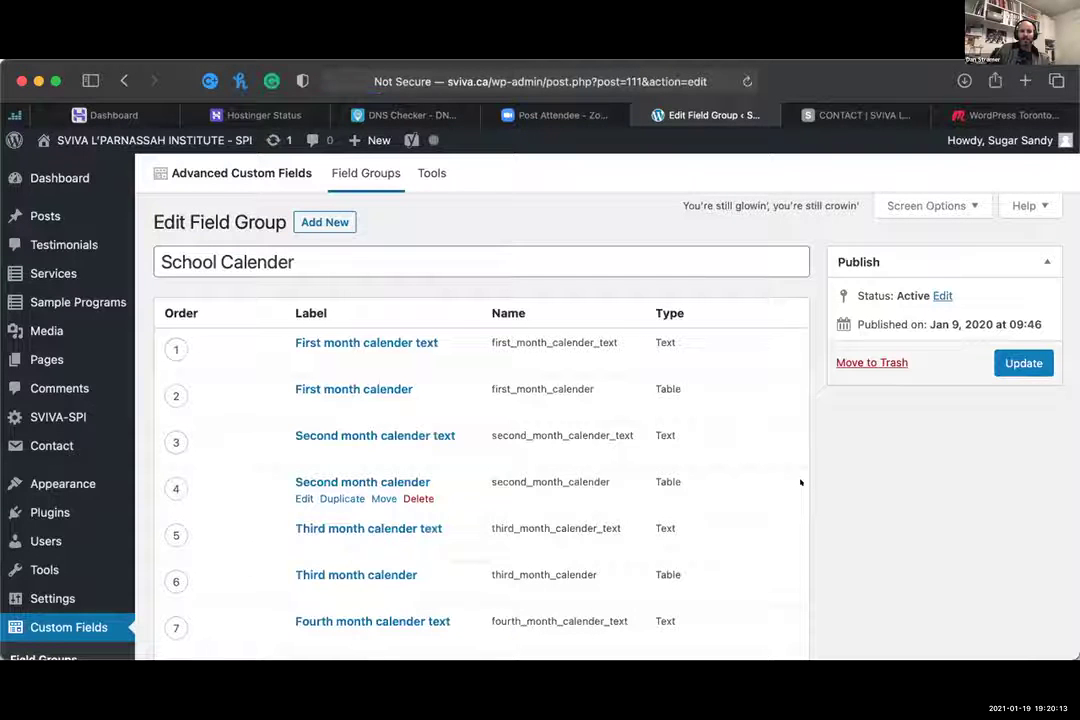
Step: Examine the School Calender group's month fields, its location rule and its display settings
{"action": "scroll", "coordinate": [800, 483], "scroll_direction": "down", "scroll_amount": 1}
{"action": "scroll", "coordinate": [800, 483], "scroll_direction": "down", "scroll_amount": 5}
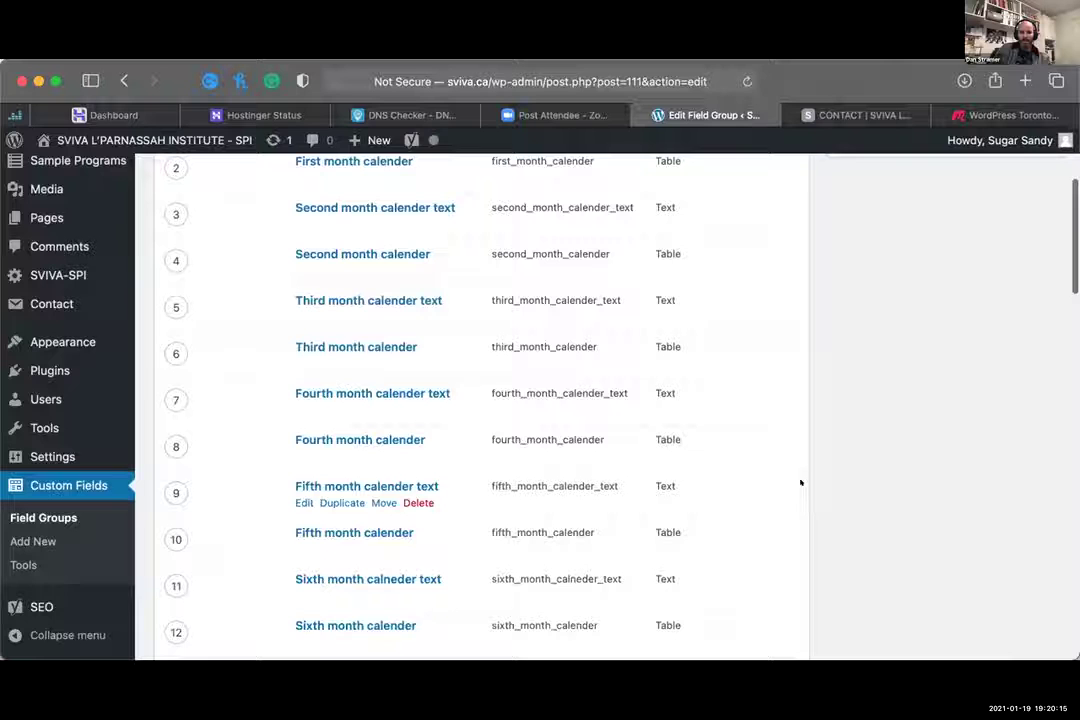
{"action": "scroll", "coordinate": [800, 483], "scroll_direction": "down", "scroll_amount": 1}
{"action": "scroll", "coordinate": [800, 483], "scroll_direction": "down", "scroll_amount": 10}
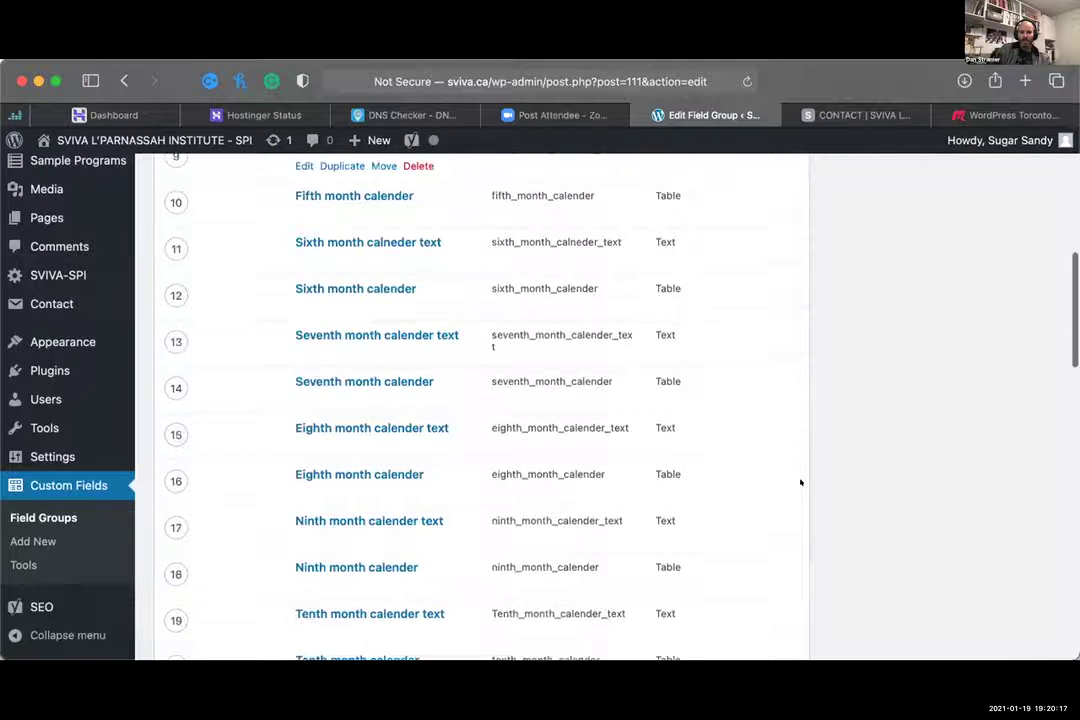
{"action": "scroll", "coordinate": [800, 483], "scroll_direction": "down", "scroll_amount": 2}
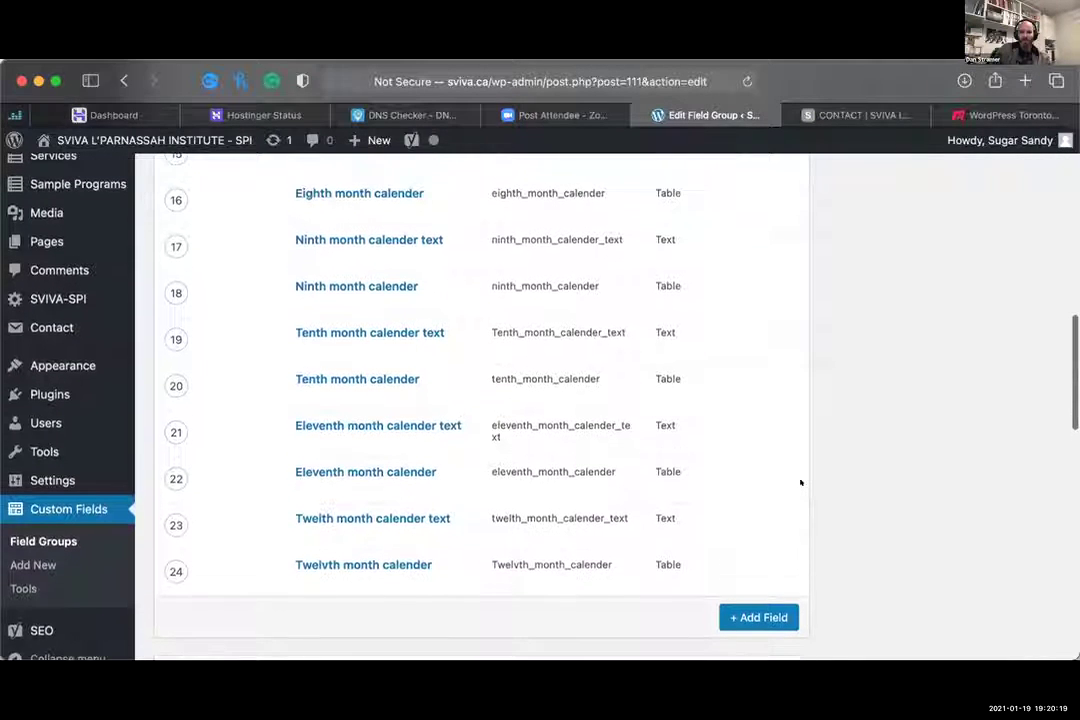
{"action": "scroll", "coordinate": [800, 483], "scroll_direction": "down", "scroll_amount": 2}
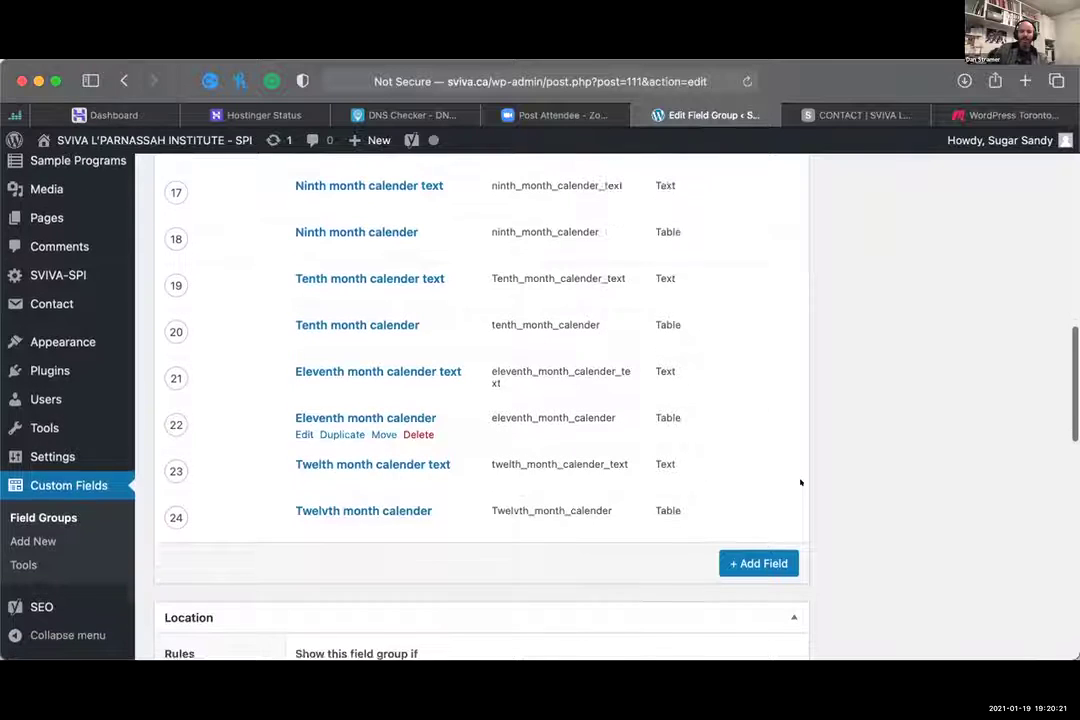
{"action": "scroll", "coordinate": [800, 483], "scroll_direction": "down", "scroll_amount": 4}
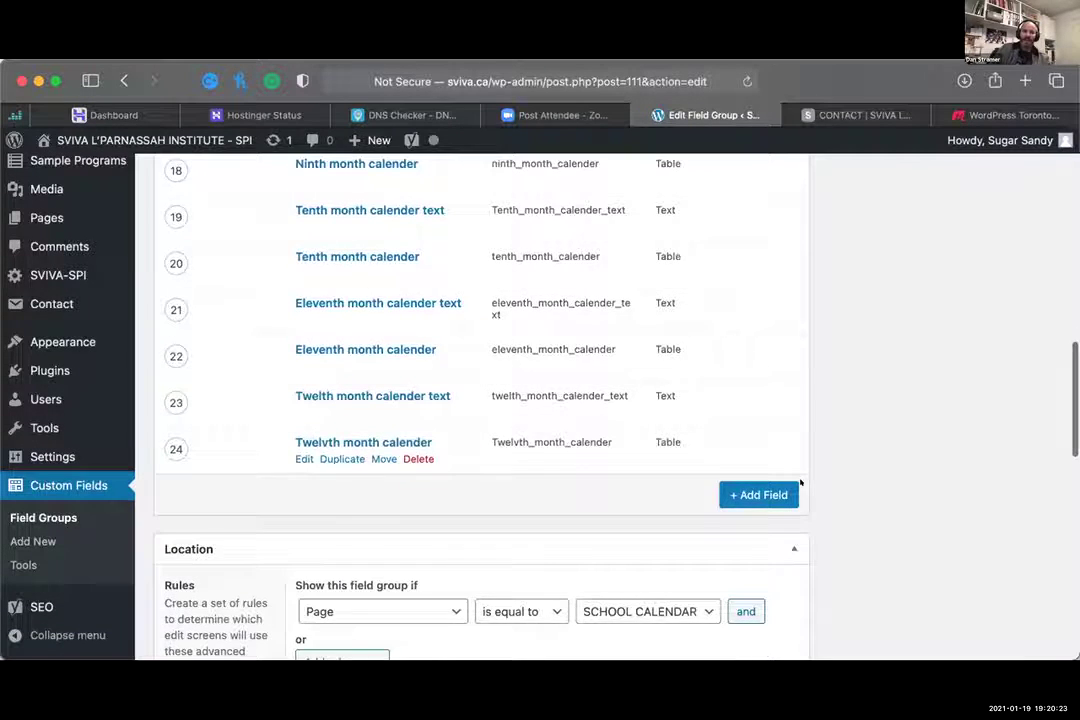
{"action": "scroll", "coordinate": [800, 483], "scroll_direction": "down", "scroll_amount": 8}
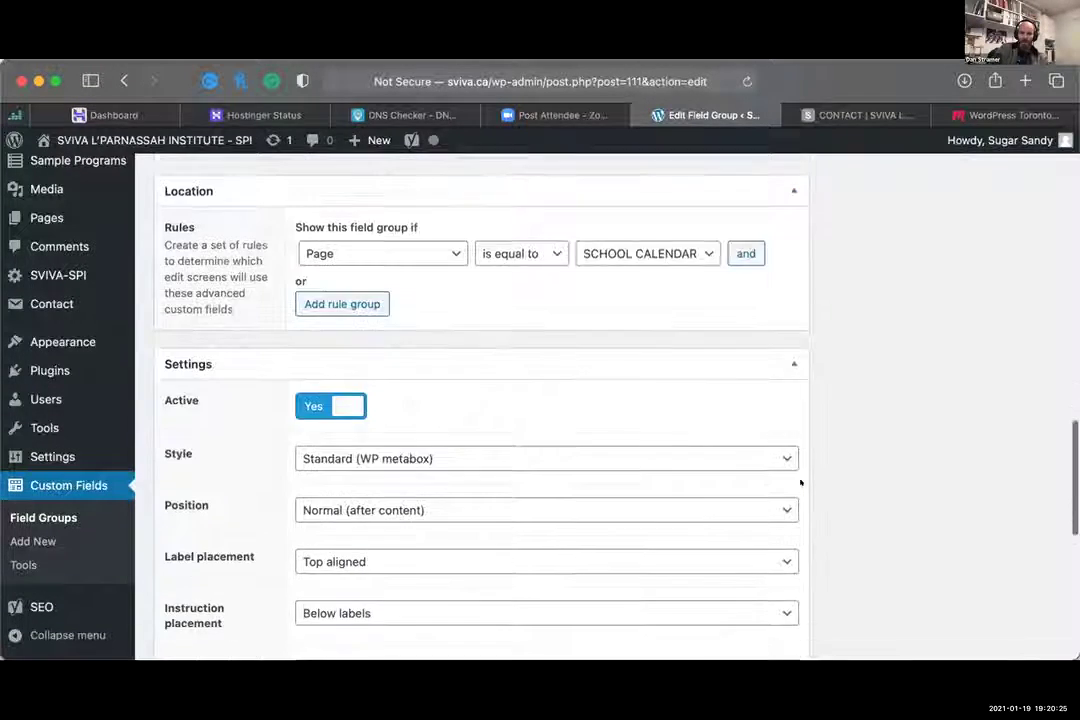
{"action": "scroll", "coordinate": [800, 483], "scroll_direction": "down", "scroll_amount": 8}
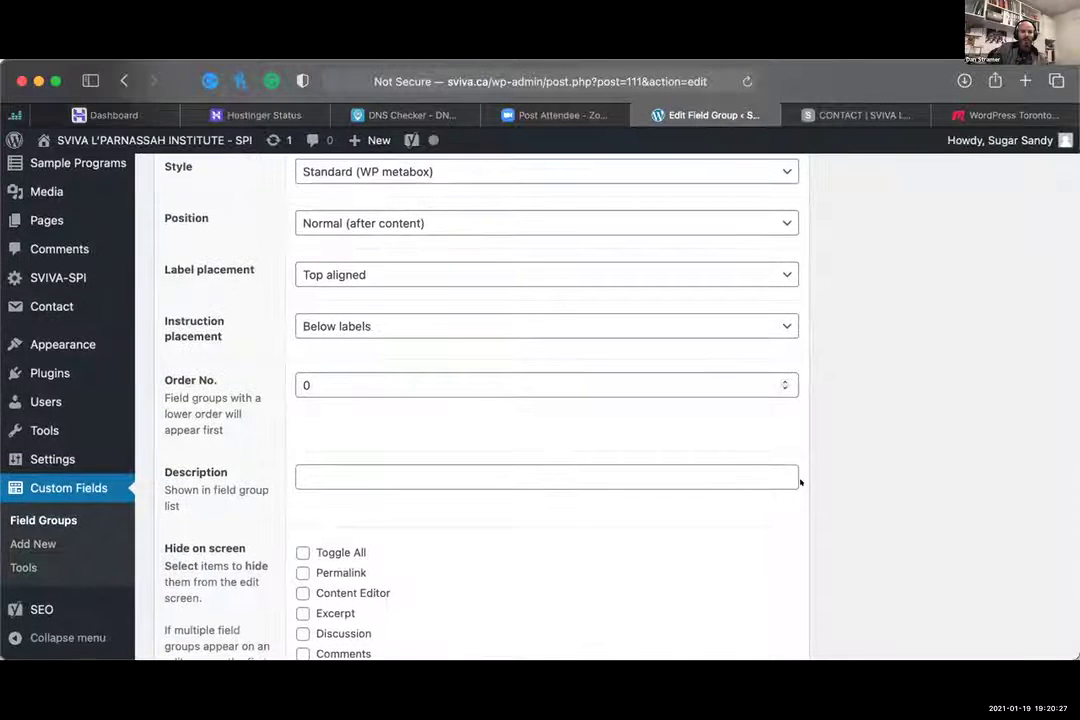
{"action": "scroll", "coordinate": [800, 483], "scroll_direction": "up", "scroll_amount": 20}
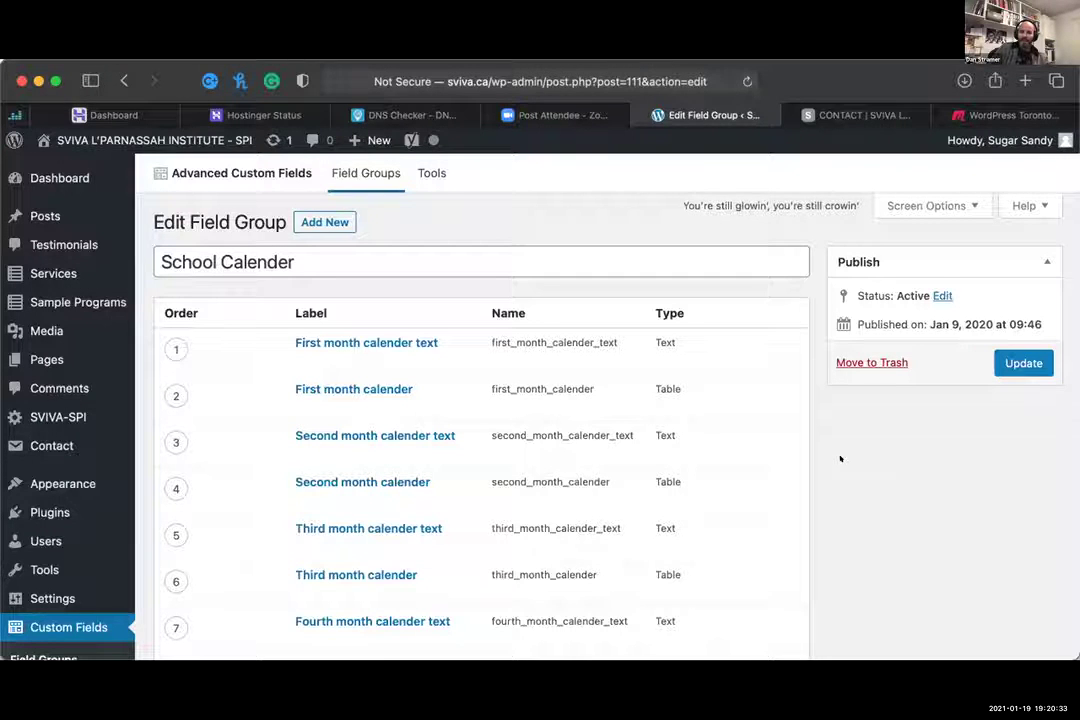
Step: Review the labels, names and types of the paired text and table fields through the twelfth month
{"action": "scroll", "coordinate": [840, 458], "scroll_direction": "down", "scroll_amount": 10}
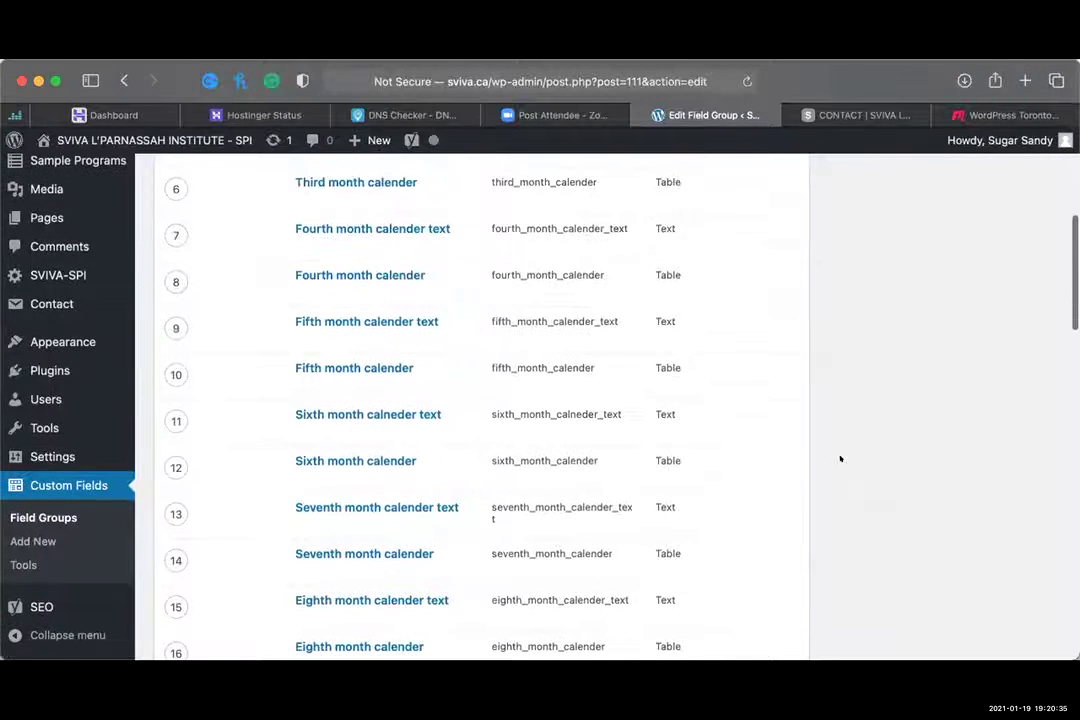
{"action": "scroll", "coordinate": [840, 458], "scroll_direction": "down", "scroll_amount": 2}
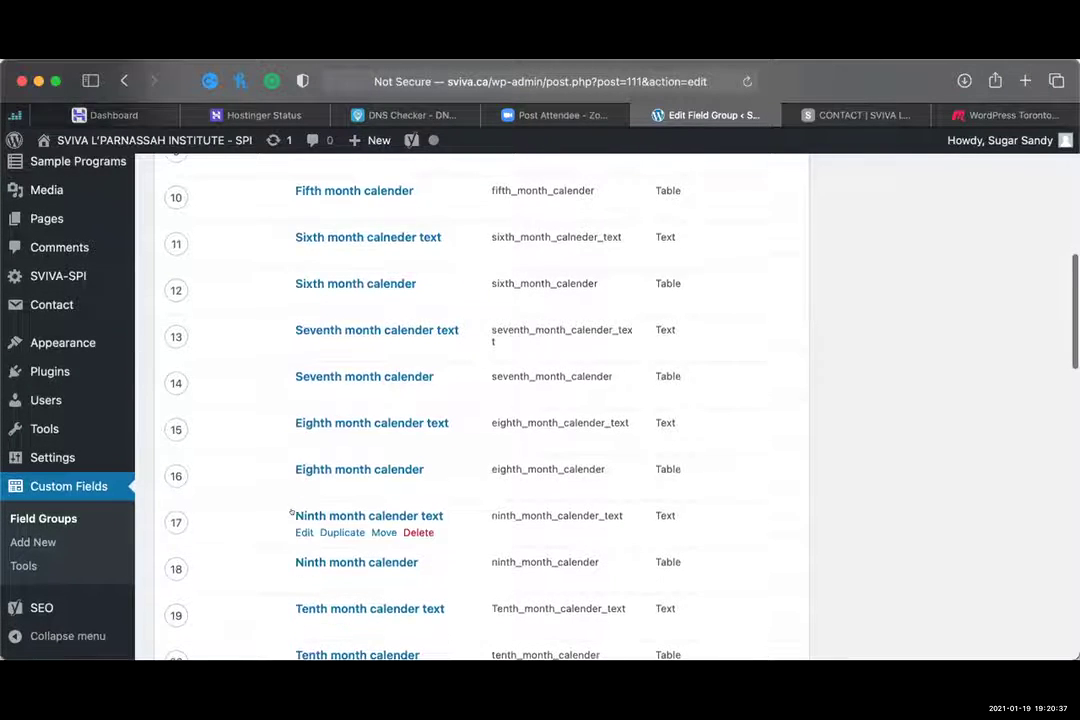
{"action": "scroll", "coordinate": [295, 505], "scroll_direction": "down", "scroll_amount": 2}
{"action": "scroll", "coordinate": [299, 501], "scroll_direction": "up", "scroll_amount": 2}
{"action": "scroll", "coordinate": [310, 430], "scroll_direction": "up", "scroll_amount": 1}
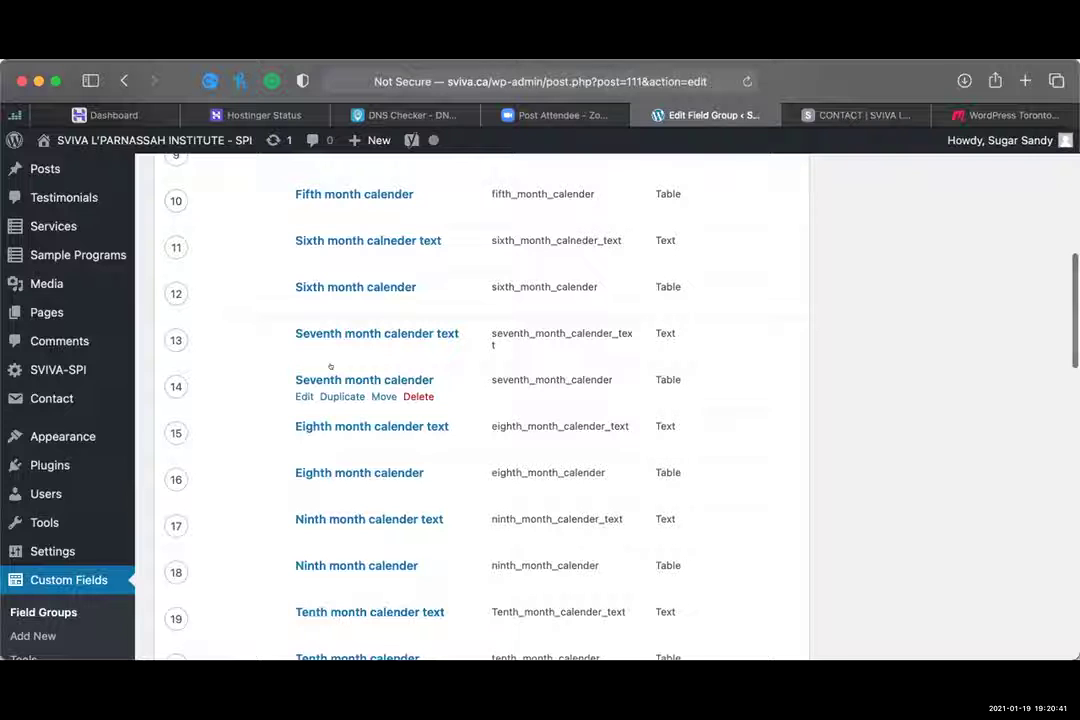
{"action": "scroll", "coordinate": [316, 432], "scroll_direction": "down", "scroll_amount": 5}
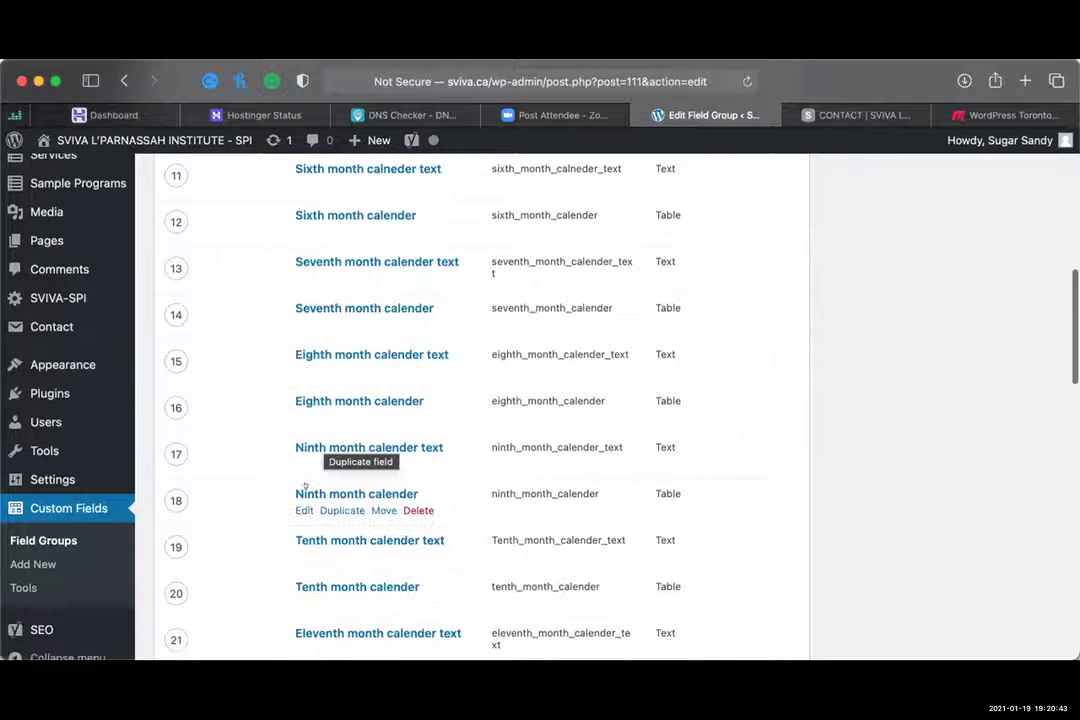
{"action": "scroll", "coordinate": [312, 484], "scroll_direction": "down", "scroll_amount": 1}
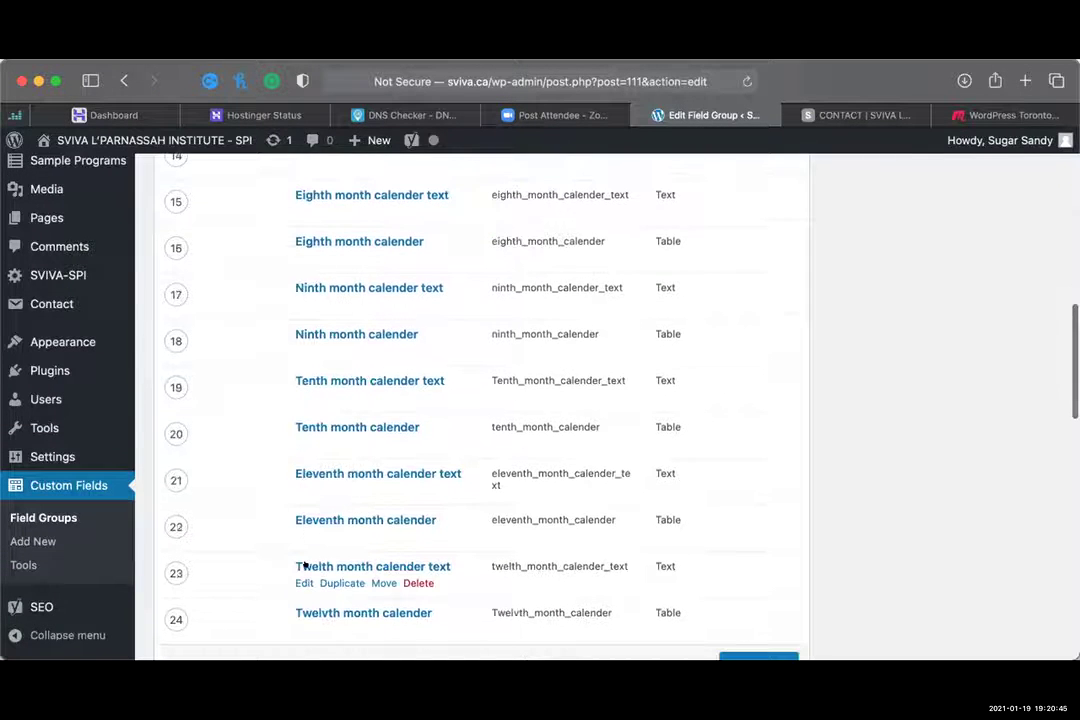
{"action": "scroll", "coordinate": [307, 565], "scroll_direction": "down", "scroll_amount": 1}
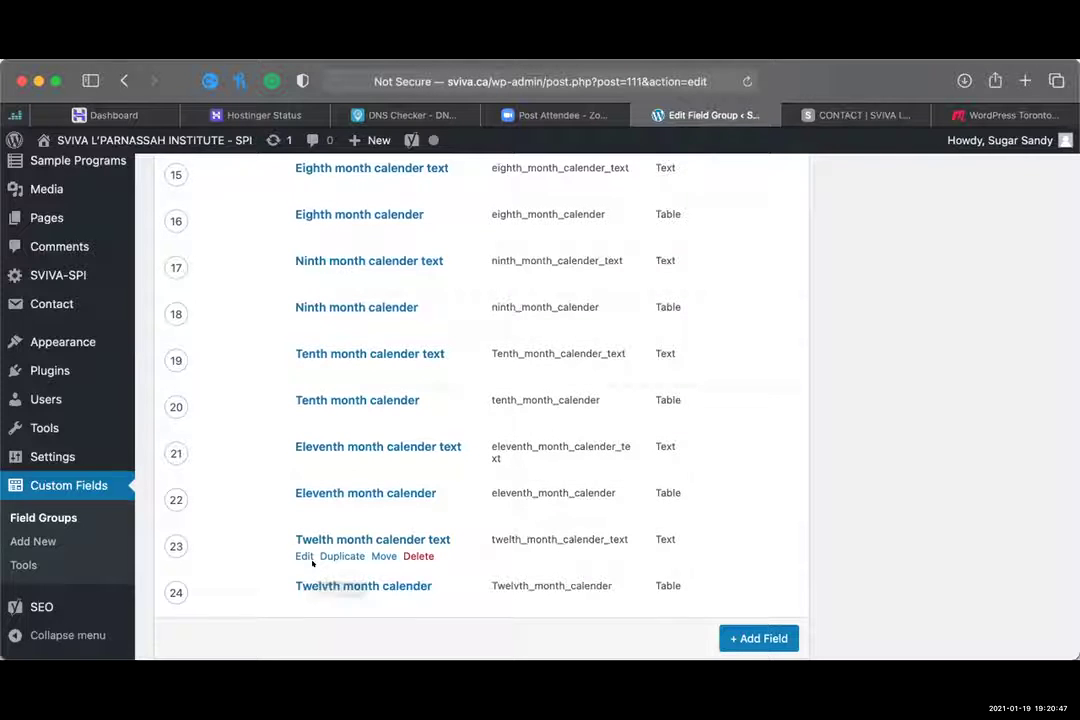
{"action": "scroll", "coordinate": [249, 548], "scroll_direction": "up", "scroll_amount": 5}
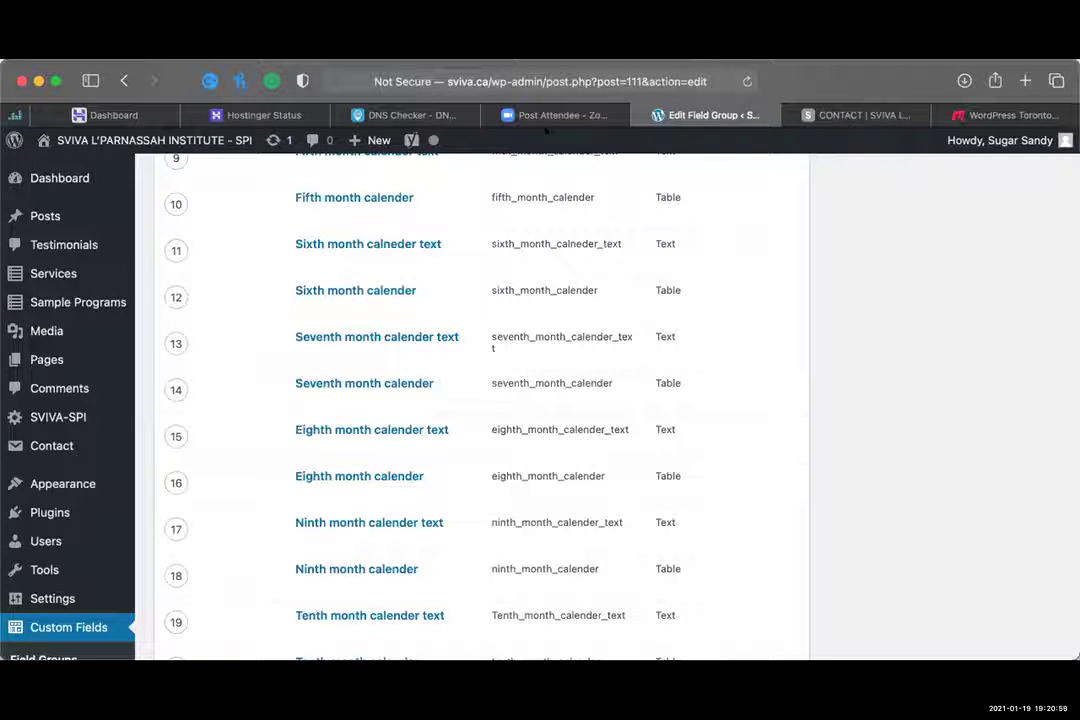
{"action": "mouse_move", "coordinate": [949, 143]}
{"action": "mouse_move", "coordinate": [785, 444]}
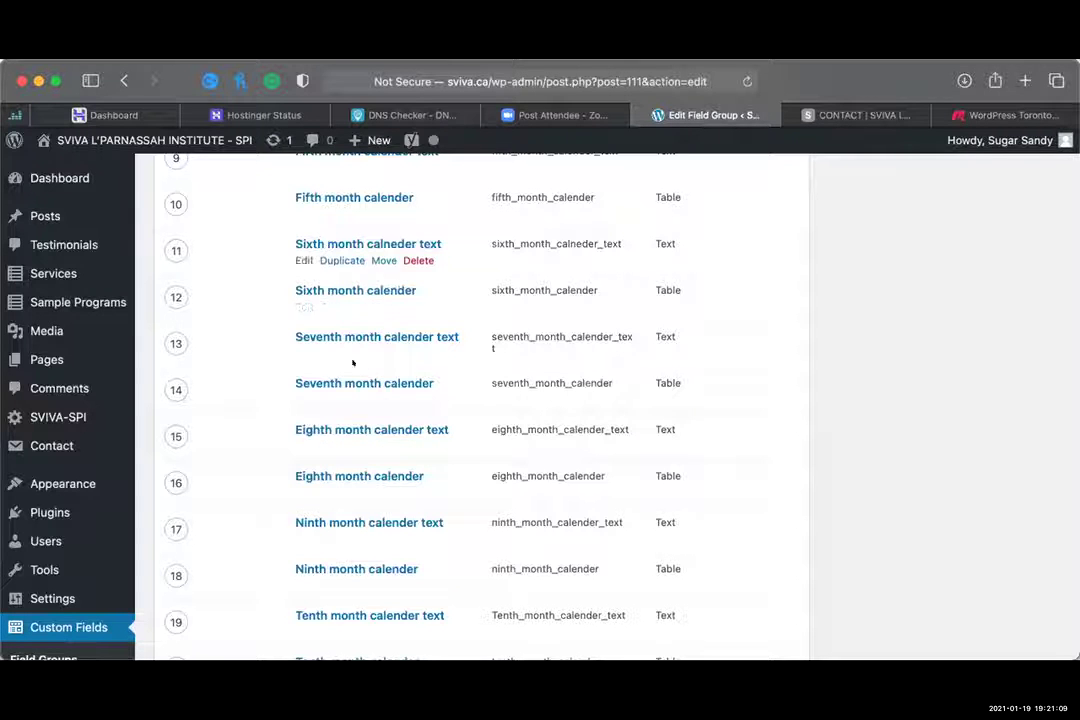
{"action": "mouse_move", "coordinate": [345, 377]}
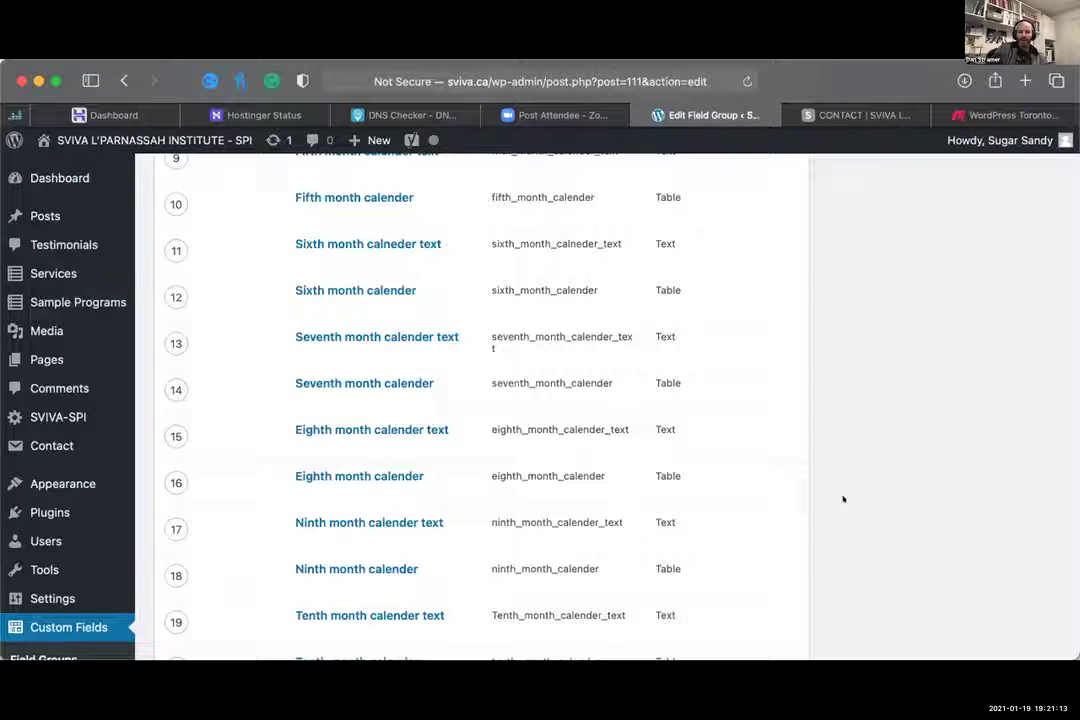
{"action": "mouse_move", "coordinate": [800, 482]}
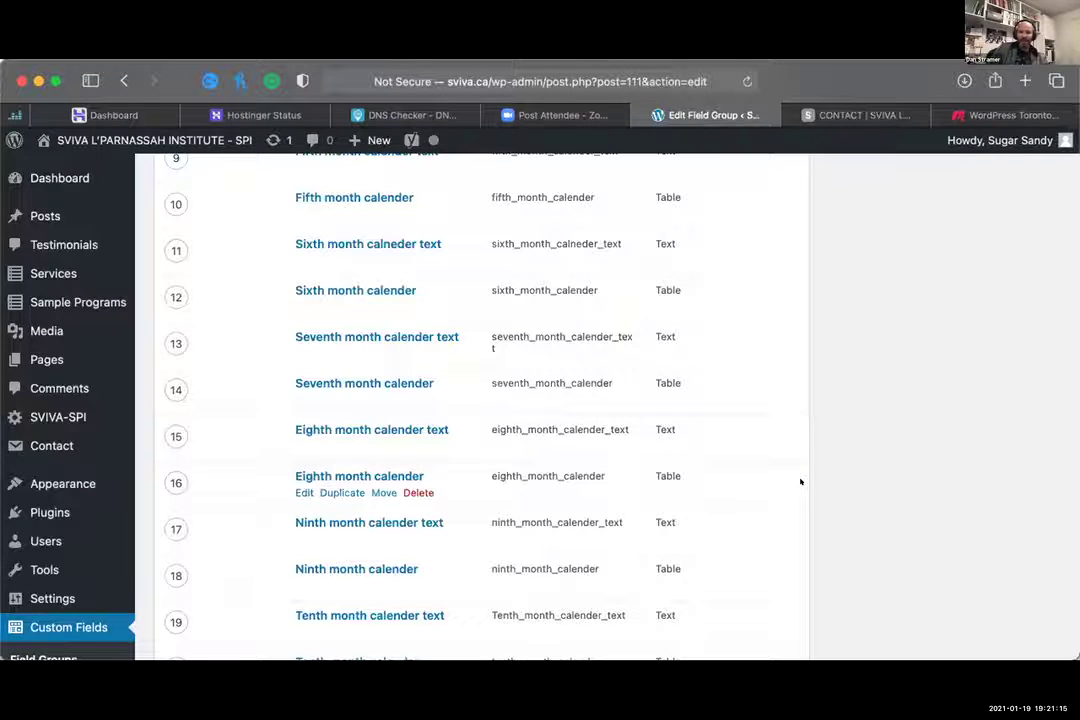
Step: Recheck the whole sequence of month fields in the School Calender group, from the first month to the twelfth
{"action": "scroll", "coordinate": [800, 482], "scroll_direction": "down", "scroll_amount": 4}
{"action": "scroll", "coordinate": [800, 482], "scroll_direction": "down", "scroll_amount": 5}
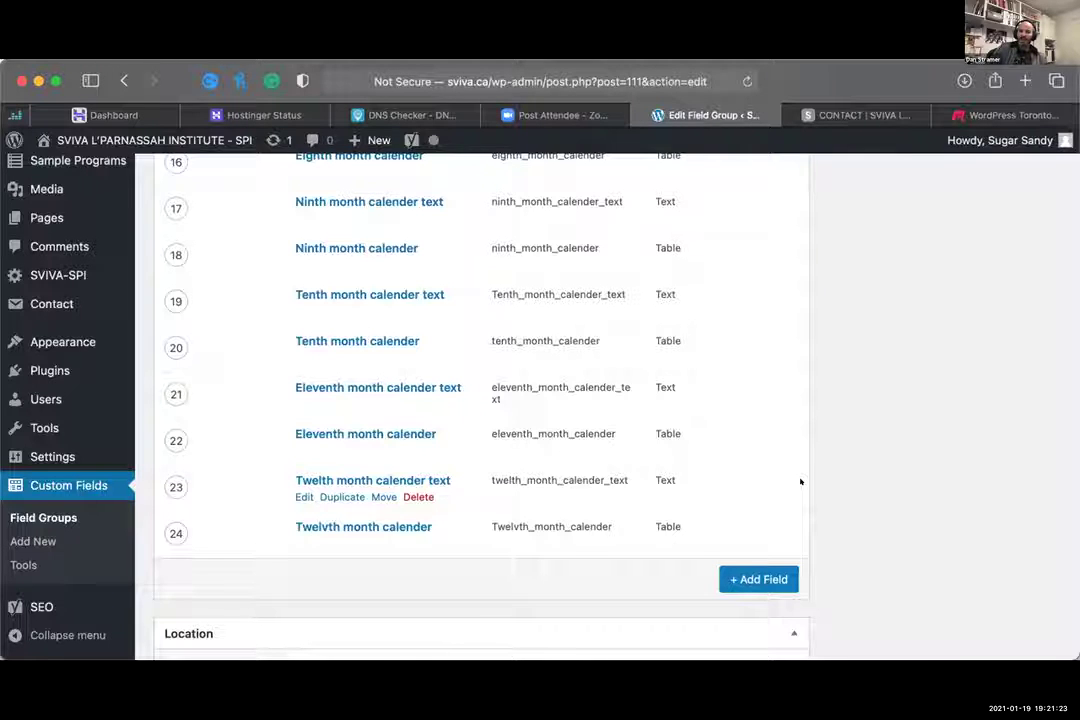
{"action": "scroll", "coordinate": [800, 482], "scroll_direction": "up", "scroll_amount": 3}
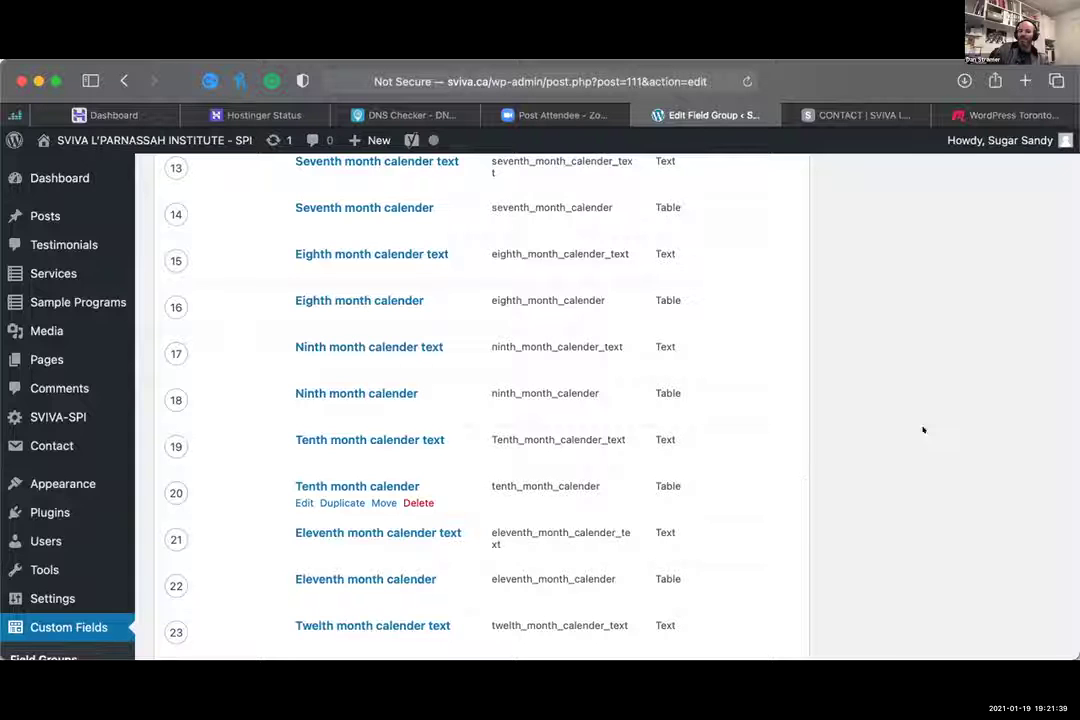
{"action": "scroll", "coordinate": [840, 430], "scroll_direction": "up", "scroll_amount": 3}
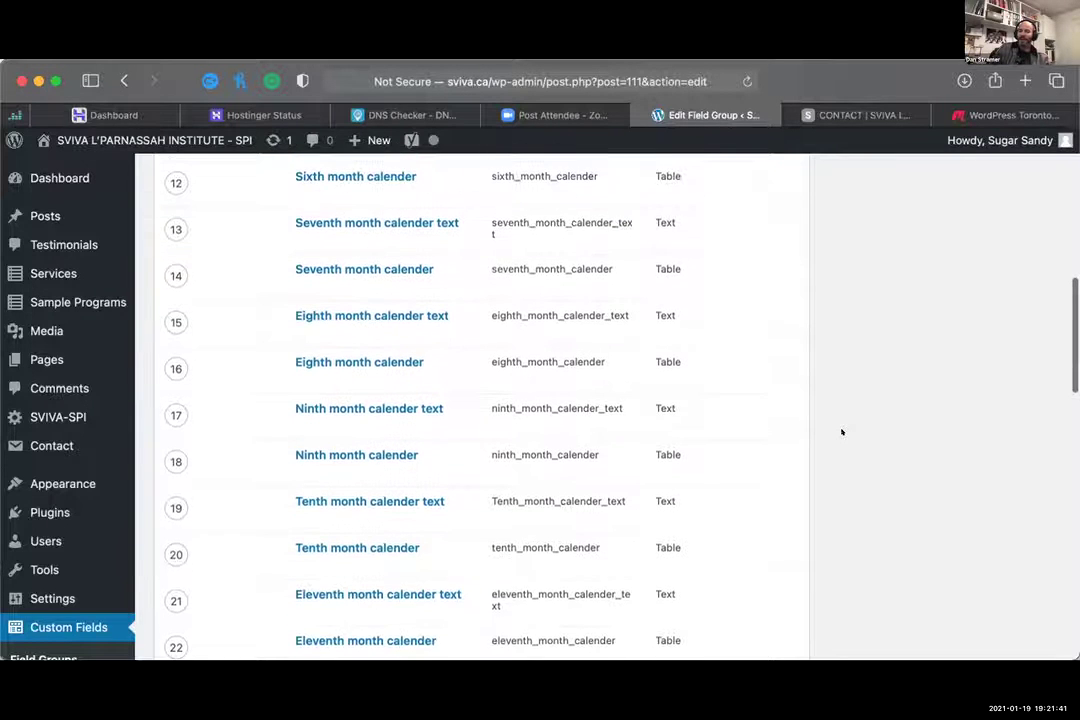
{"action": "scroll", "coordinate": [841, 432], "scroll_direction": "up", "scroll_amount": 3}
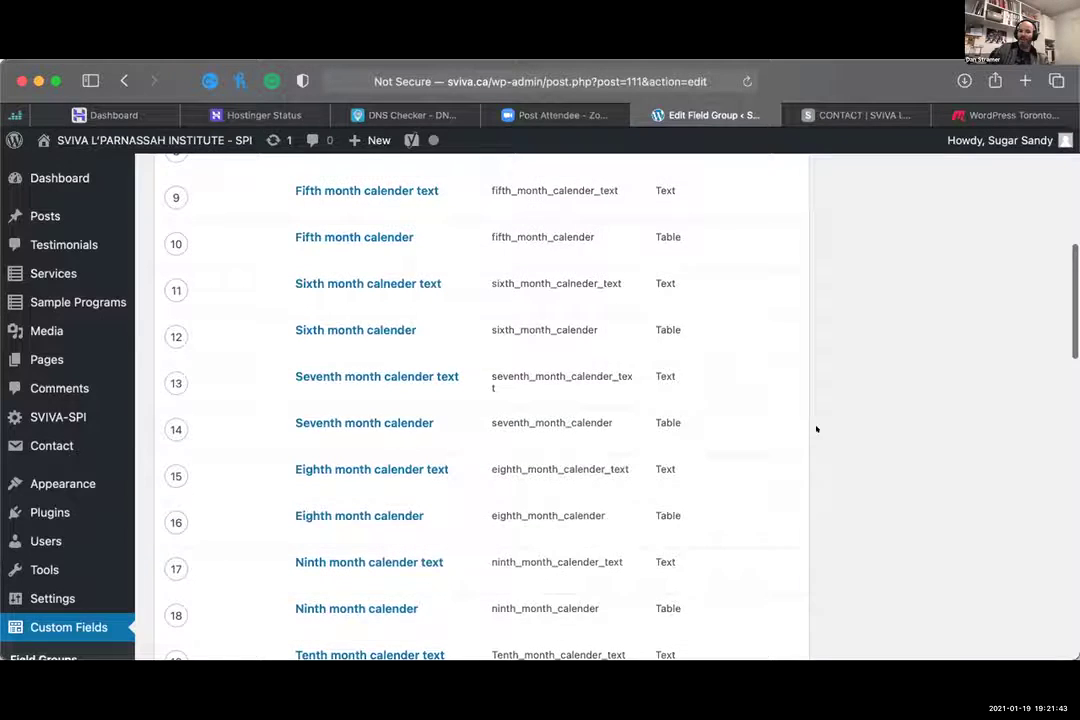
{"action": "scroll", "coordinate": [801, 418], "scroll_direction": "up", "scroll_amount": 8}
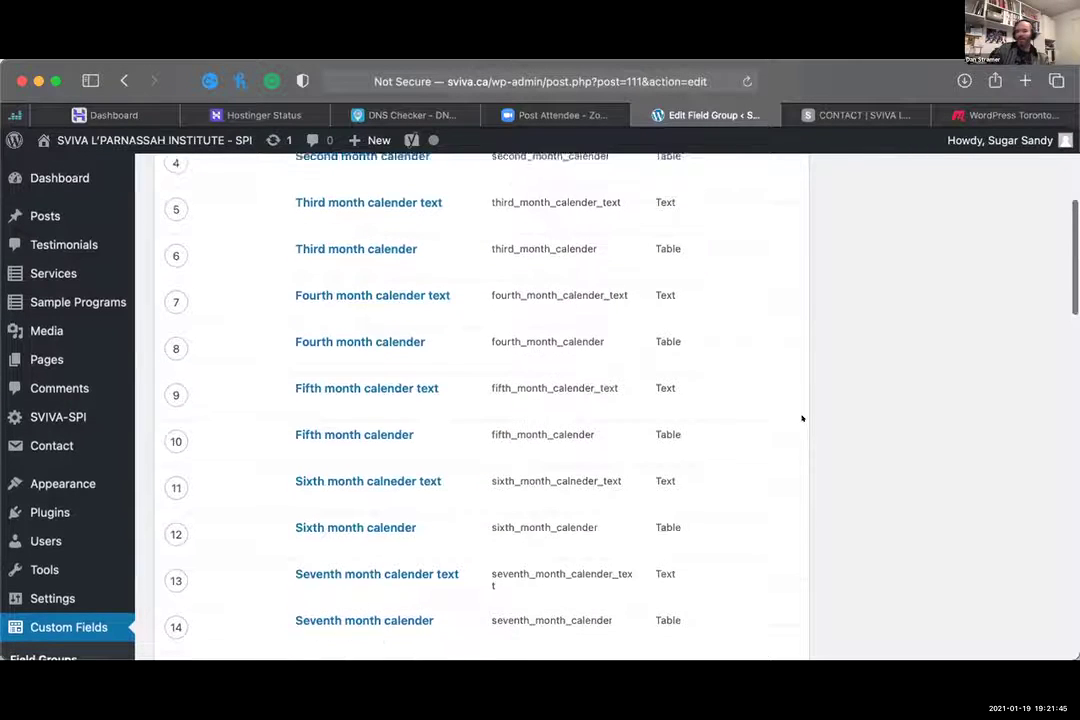
{"action": "scroll", "coordinate": [801, 418], "scroll_direction": "up", "scroll_amount": 2}
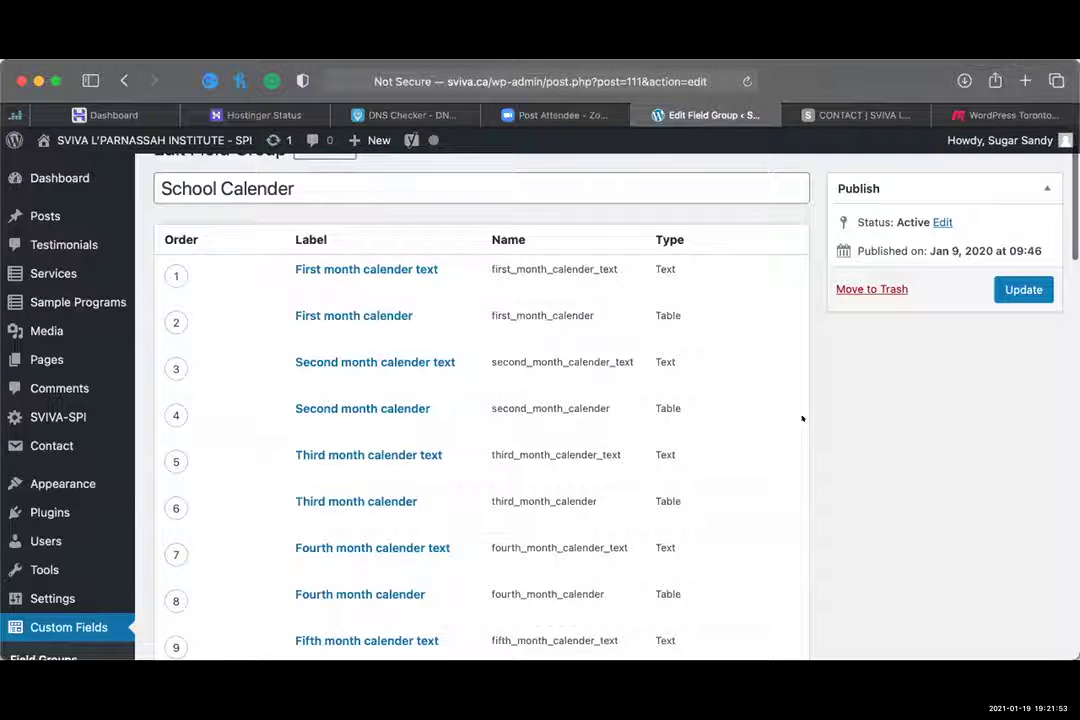
{"action": "scroll", "coordinate": [802, 418], "scroll_direction": "down", "scroll_amount": 10}
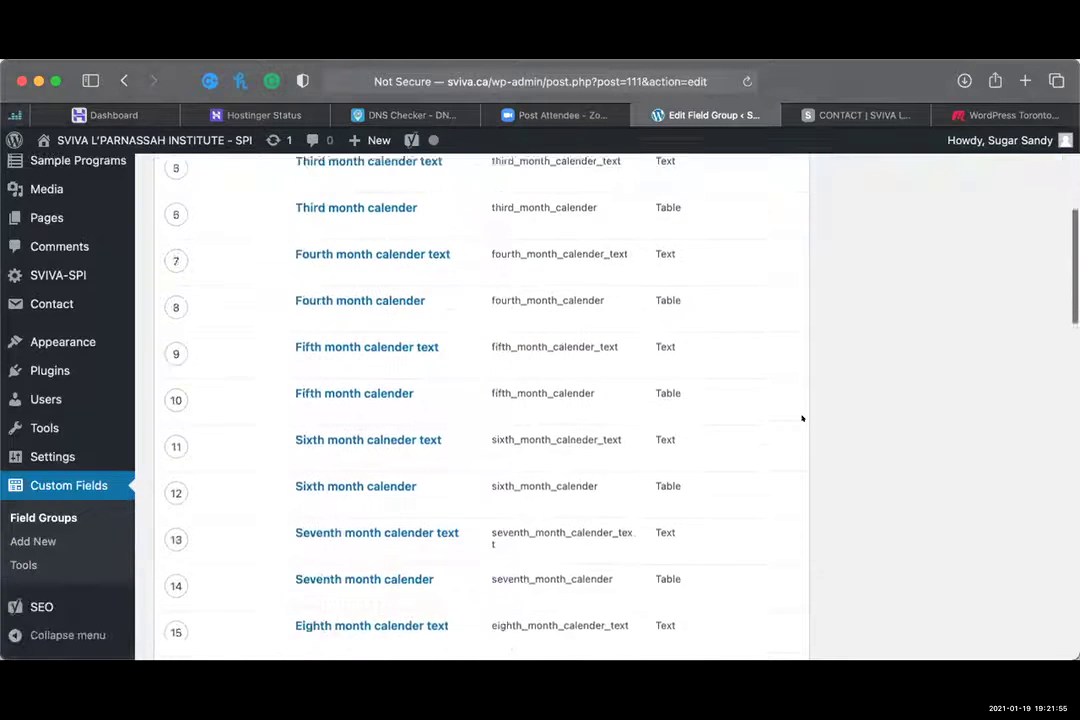
{"action": "scroll", "coordinate": [802, 418], "scroll_direction": "down", "scroll_amount": 8}
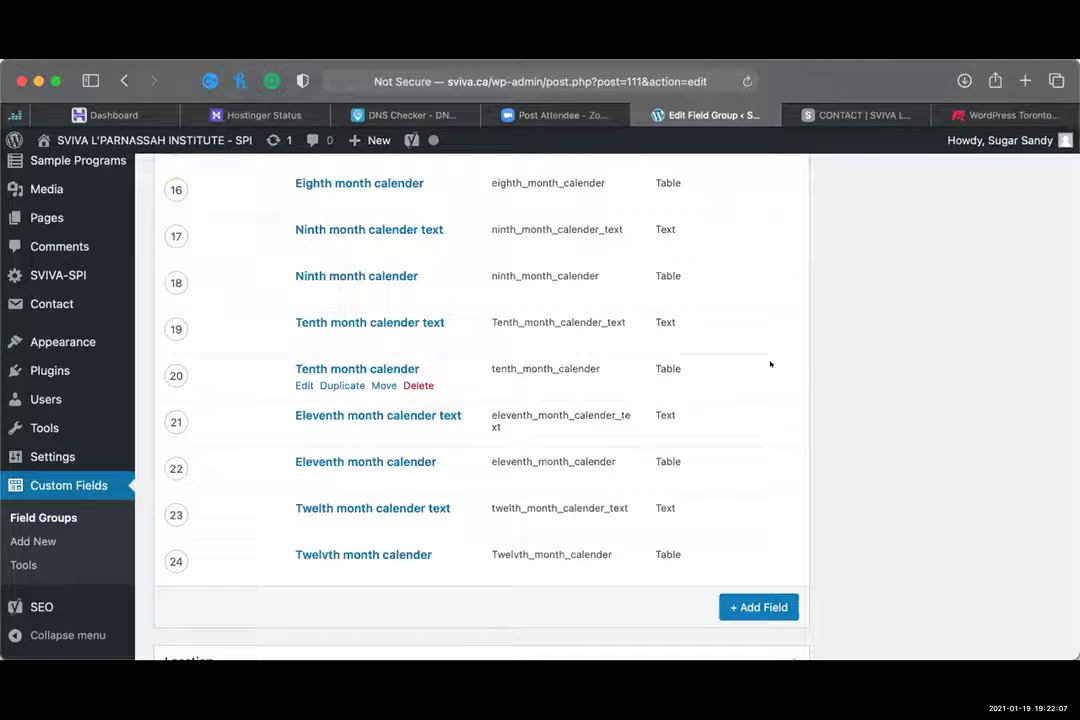
{"action": "scroll", "coordinate": [812, 364], "scroll_direction": "up", "scroll_amount": 5}
{"action": "scroll", "coordinate": [812, 364], "scroll_direction": "up", "scroll_amount": 3}
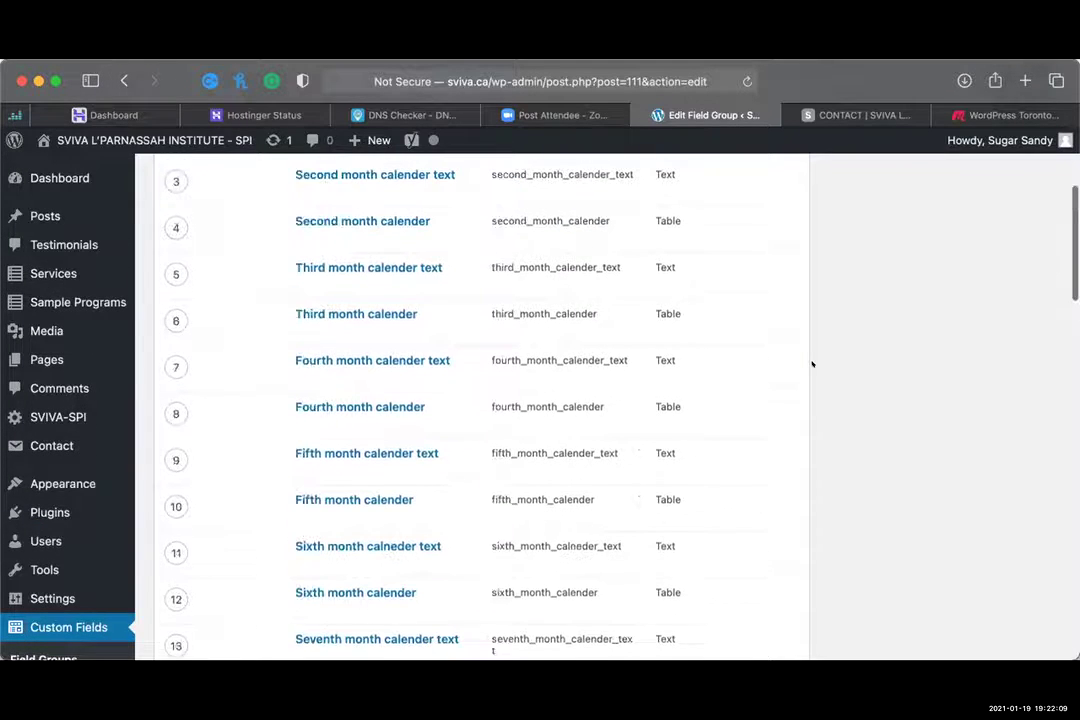
{"action": "scroll", "coordinate": [812, 364], "scroll_direction": "down", "scroll_amount": 5}
{"action": "scroll", "coordinate": [812, 364], "scroll_direction": "down", "scroll_amount": 5}
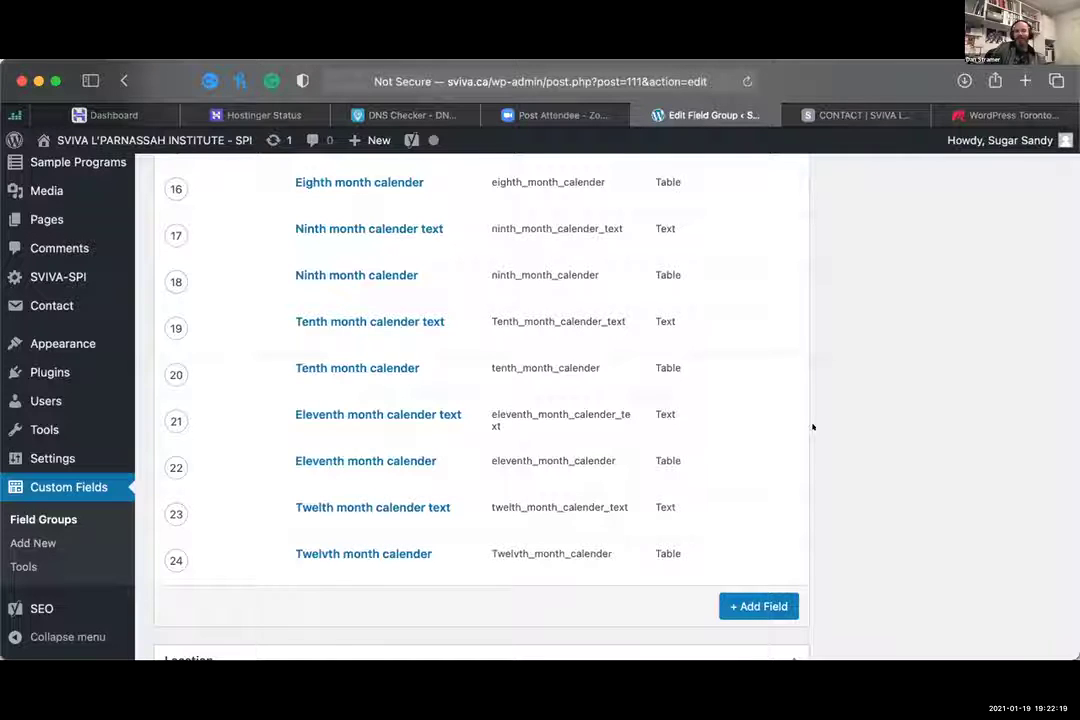
{"action": "mouse_move", "coordinate": [436, 377]}
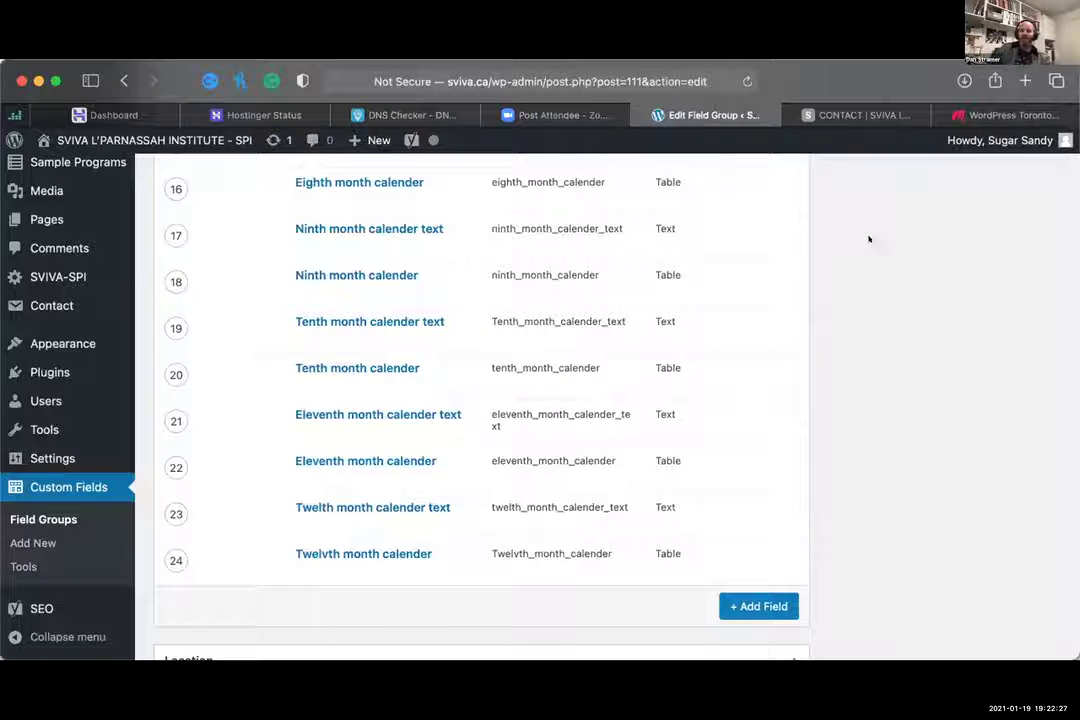
Step: Look over the support options on the Advanced Custom Fields website, including the contact and expert-hire sections
{"action": "mouse_move", "coordinate": [960, 136]}
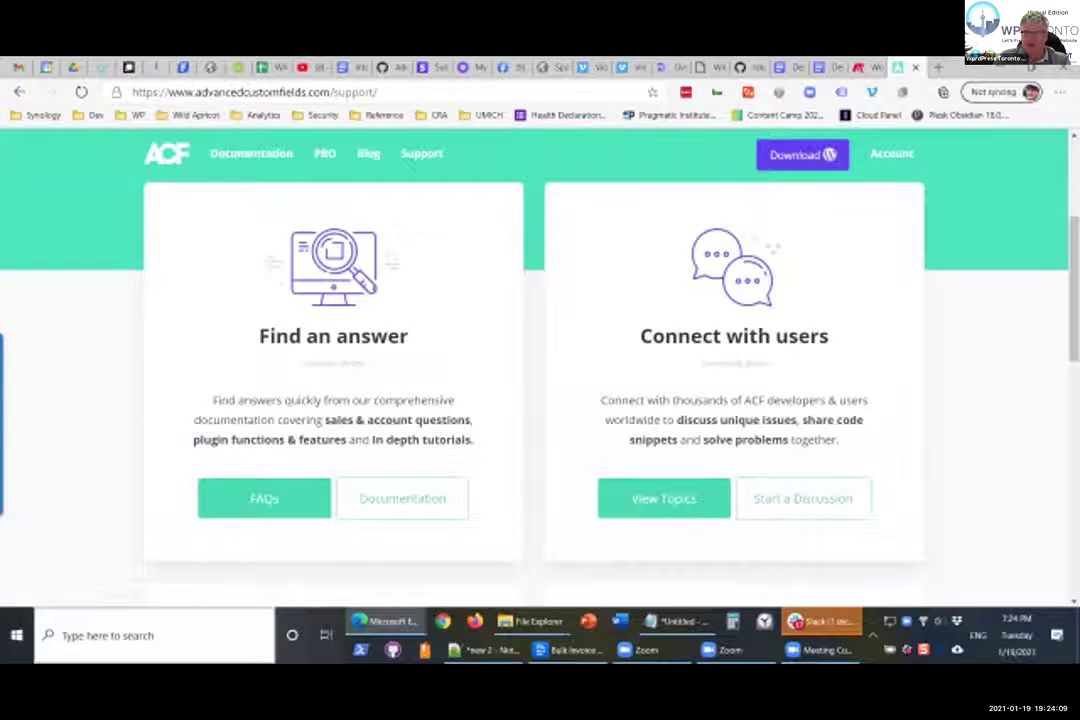
{"action": "scroll", "coordinate": [540, 370], "scroll_direction": "down", "scroll_amount": 5}
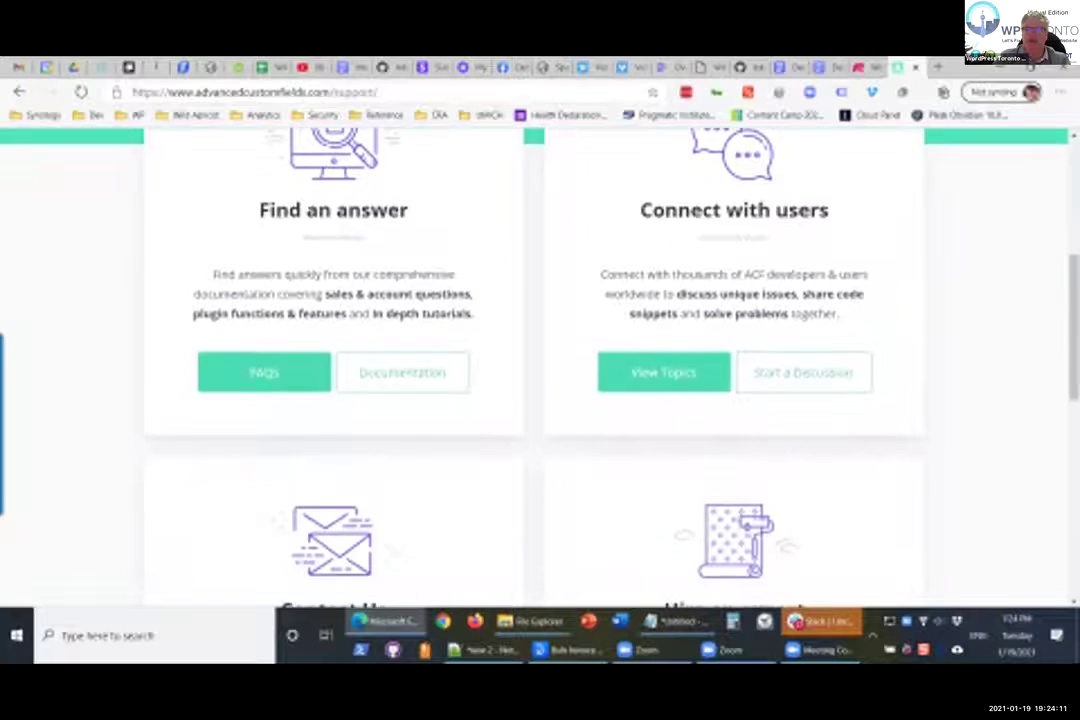
{"action": "scroll", "coordinate": [540, 370], "scroll_direction": "up", "scroll_amount": 5}
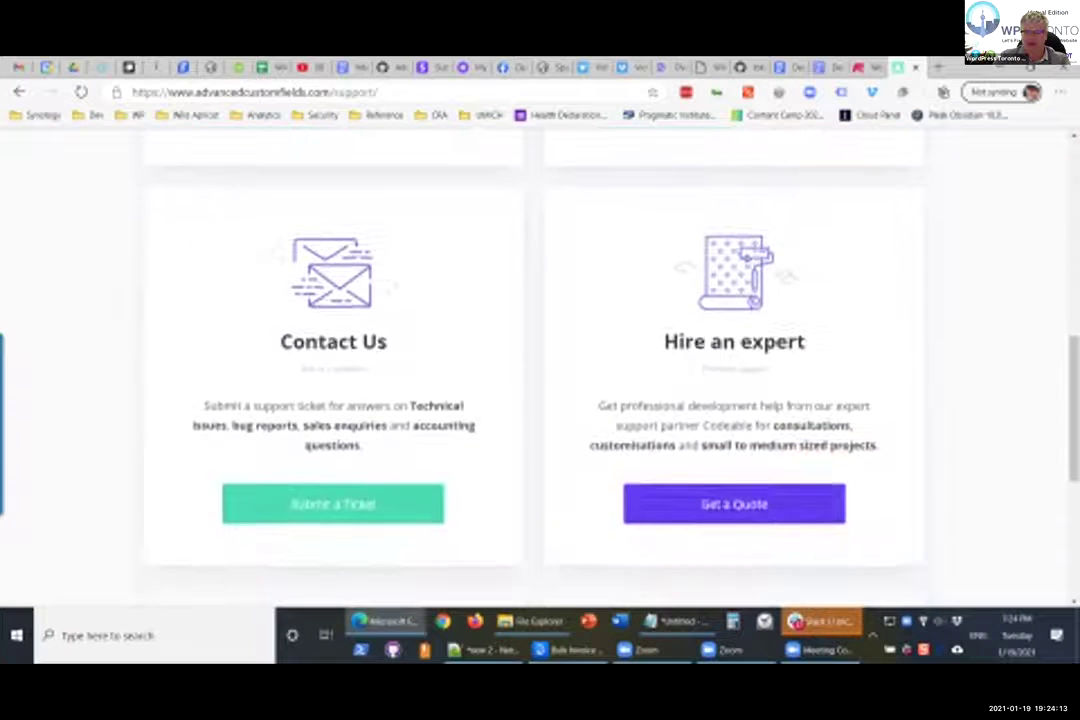
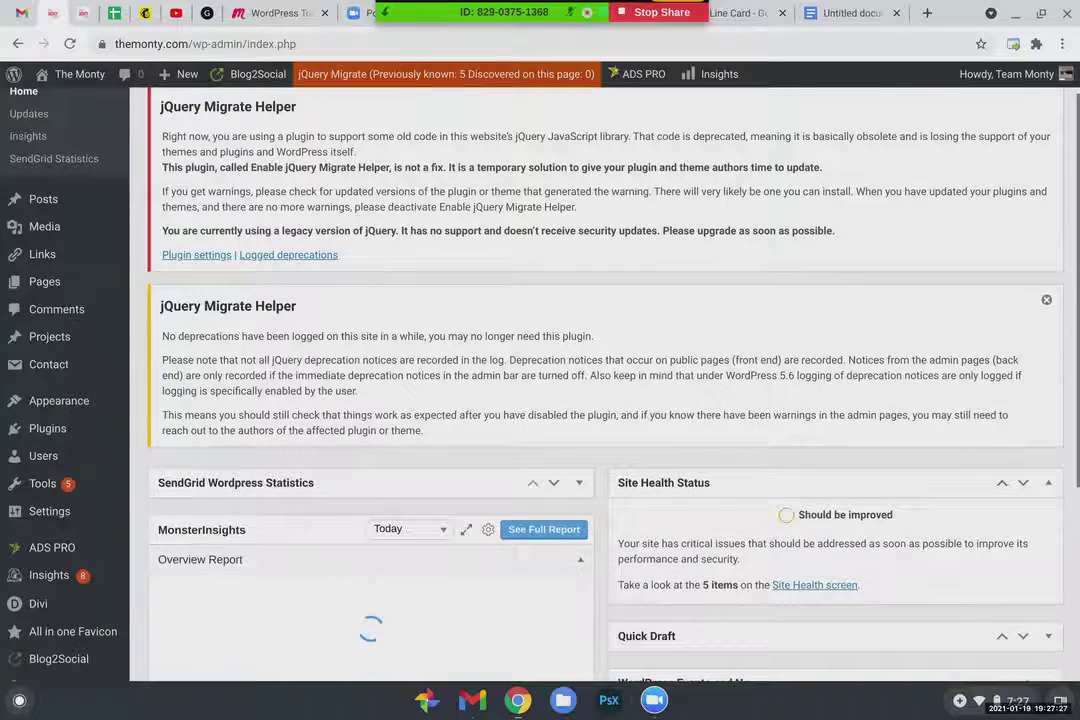
Step: Open the site's Site Health check, and look over the live Heat Treat News page with its articles and banner ads while it loads
{"action": "left_click", "coordinate": [815, 512]}
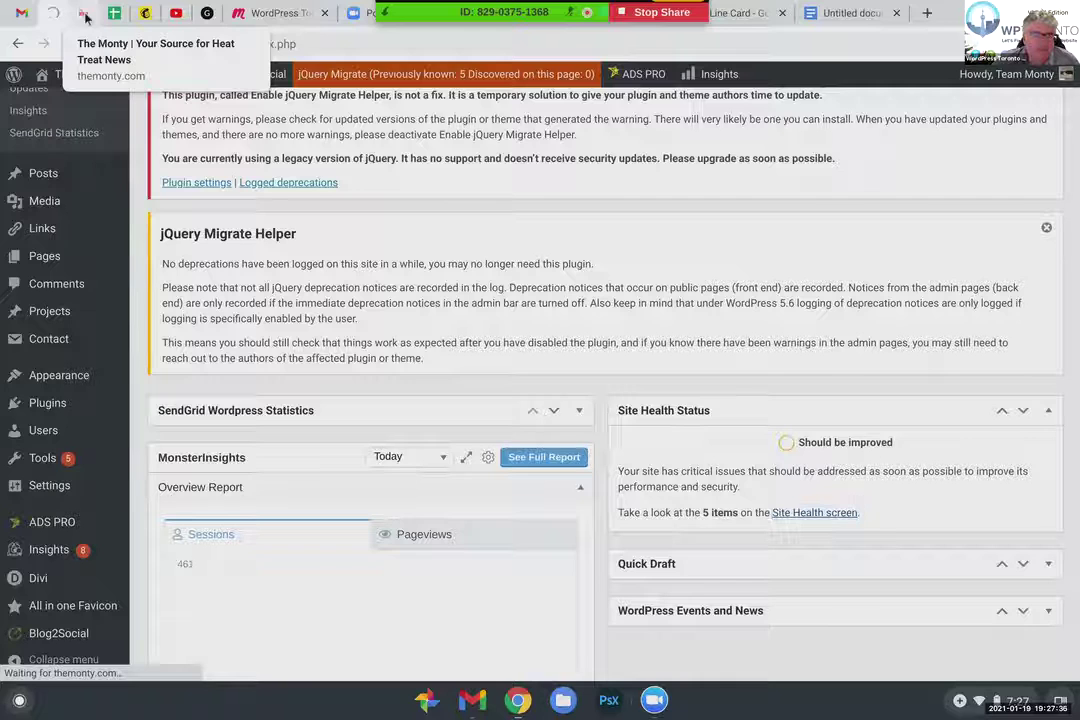
{"action": "left_click", "coordinate": [86, 18]}
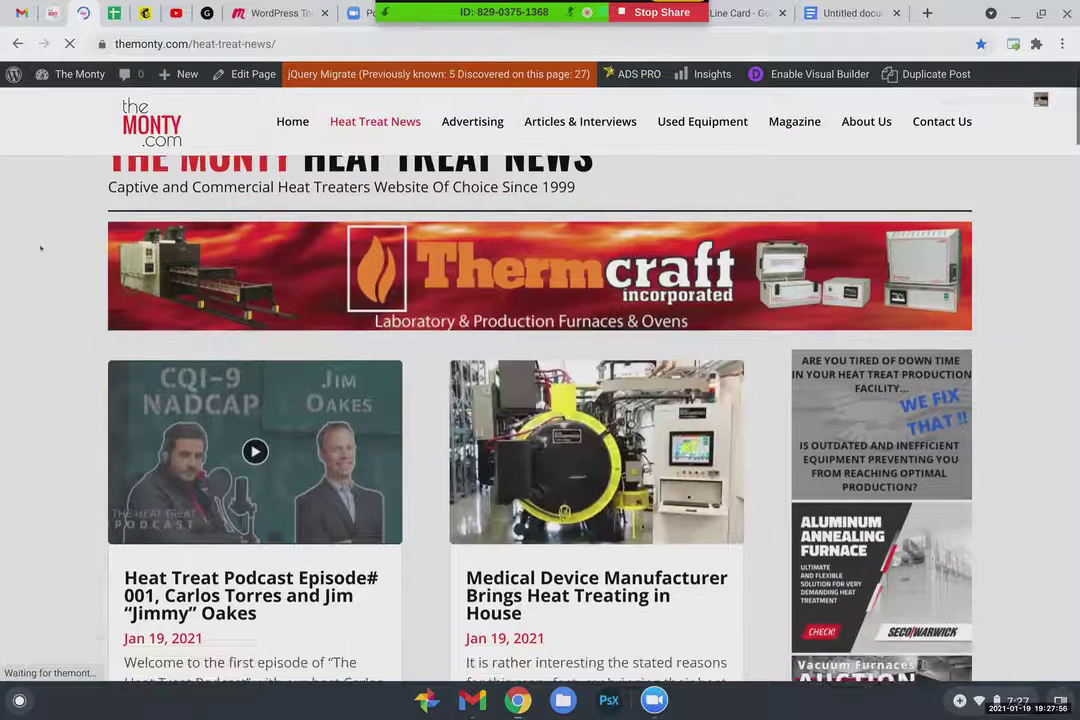
{"action": "scroll", "coordinate": [40, 248], "scroll_direction": "down", "scroll_amount": 5}
{"action": "scroll", "coordinate": [540, 400], "scroll_direction": "down", "scroll_amount": 3}
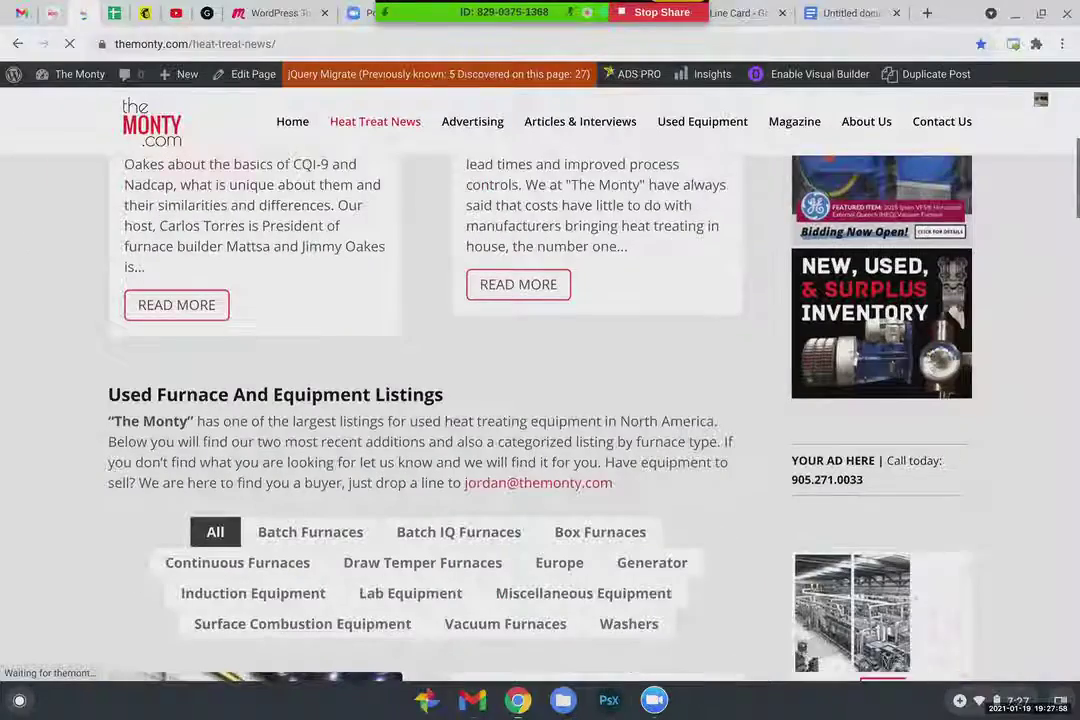
{"action": "scroll", "coordinate": [450, 400], "scroll_direction": "down", "scroll_amount": 3}
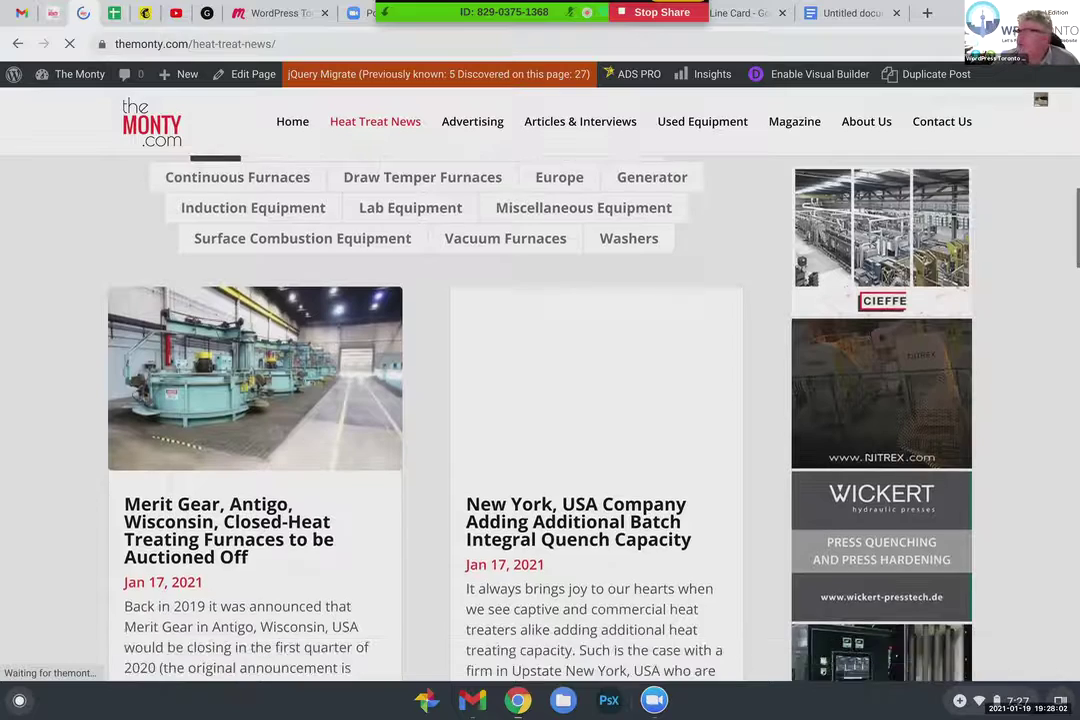
{"action": "scroll", "coordinate": [15, 201], "scroll_direction": "down", "scroll_amount": 2}
{"action": "scroll", "coordinate": [15, 201], "scroll_direction": "down", "scroll_amount": 2}
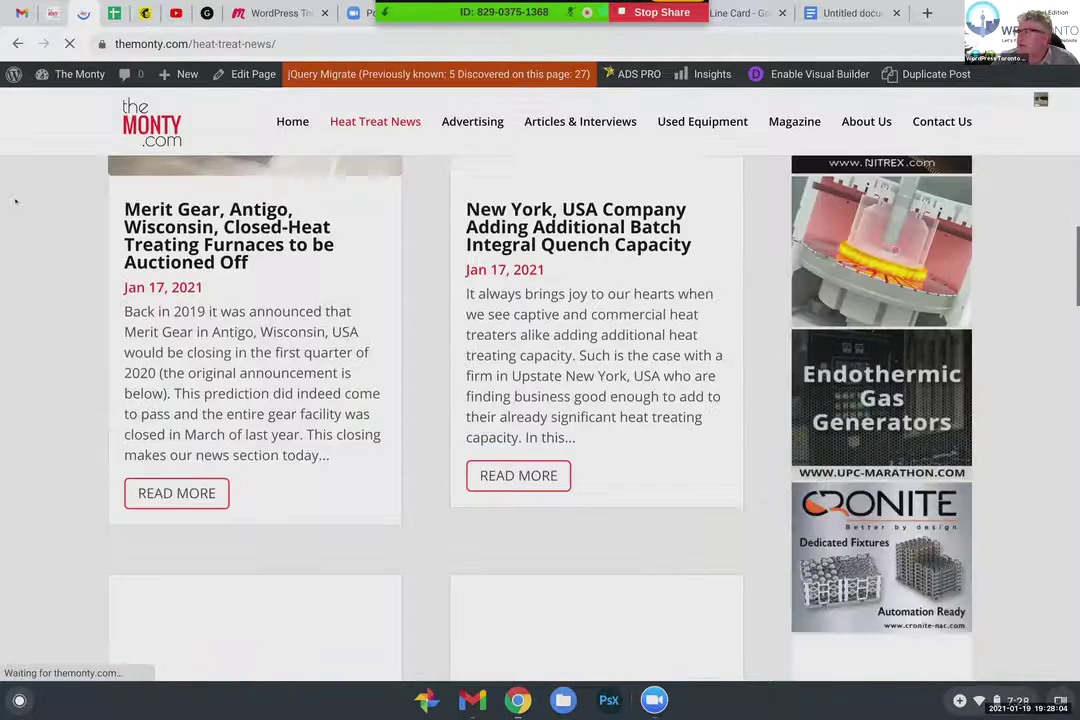
Step: Review the critical issues on the Site Health screen and expand the details of the active PHP session issue
{"action": "left_click", "coordinate": [52, 12]}
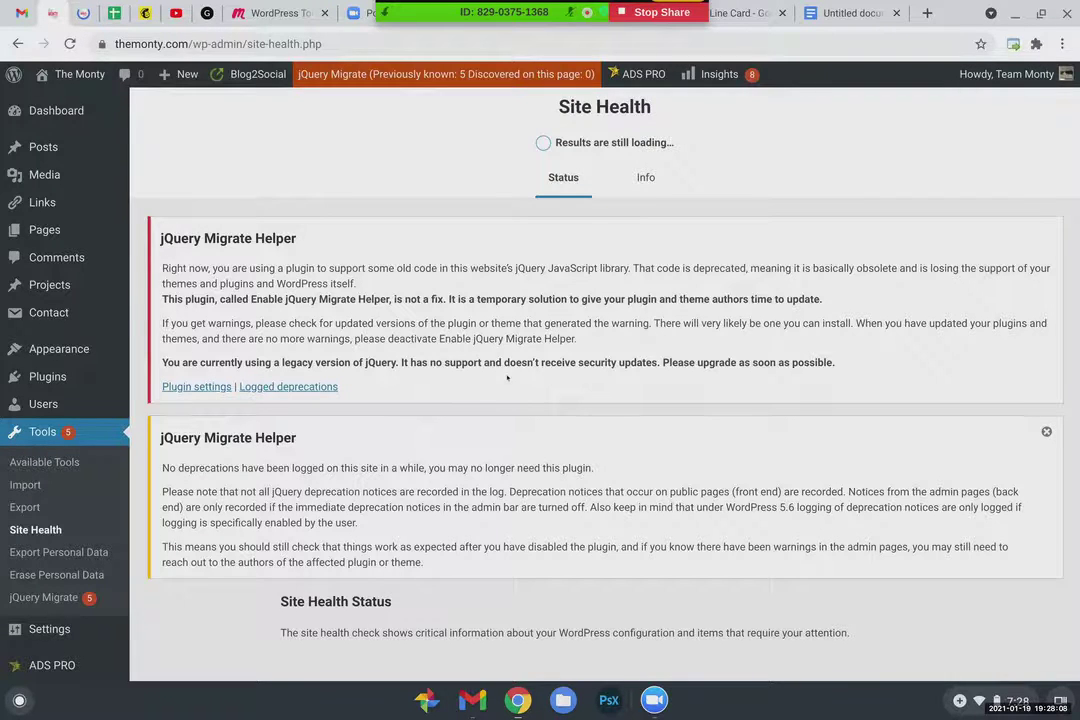
{"action": "scroll", "coordinate": [1018, 362], "scroll_direction": "down", "scroll_amount": 4}
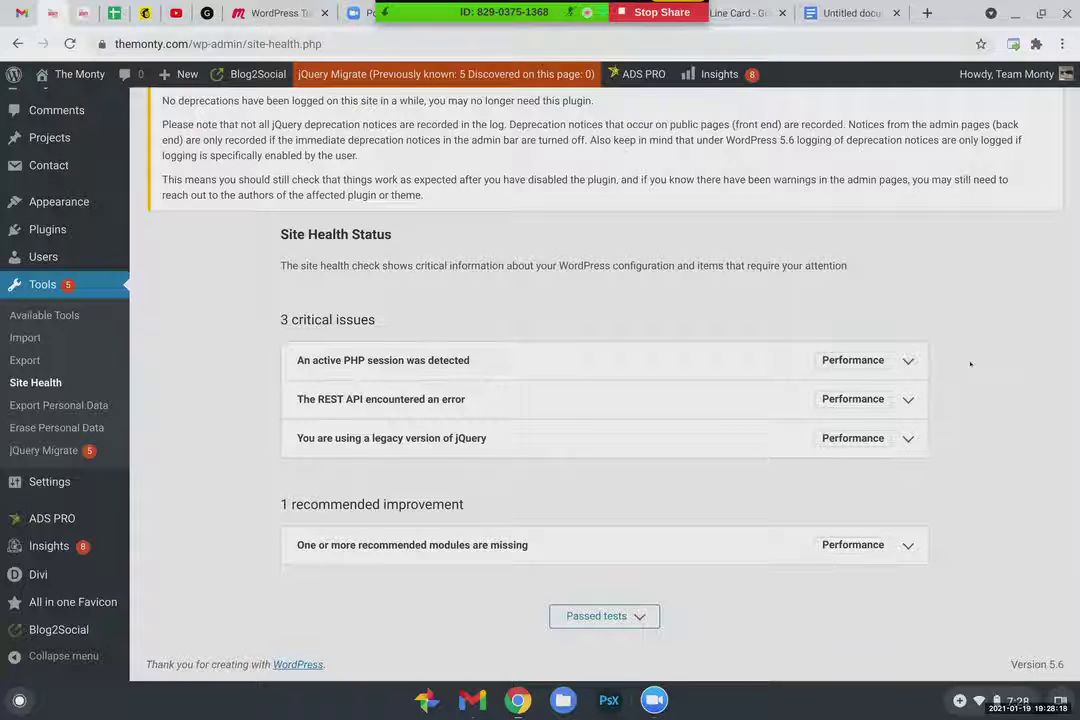
{"action": "scroll", "coordinate": [604, 400], "scroll_direction": "up", "scroll_amount": 3}
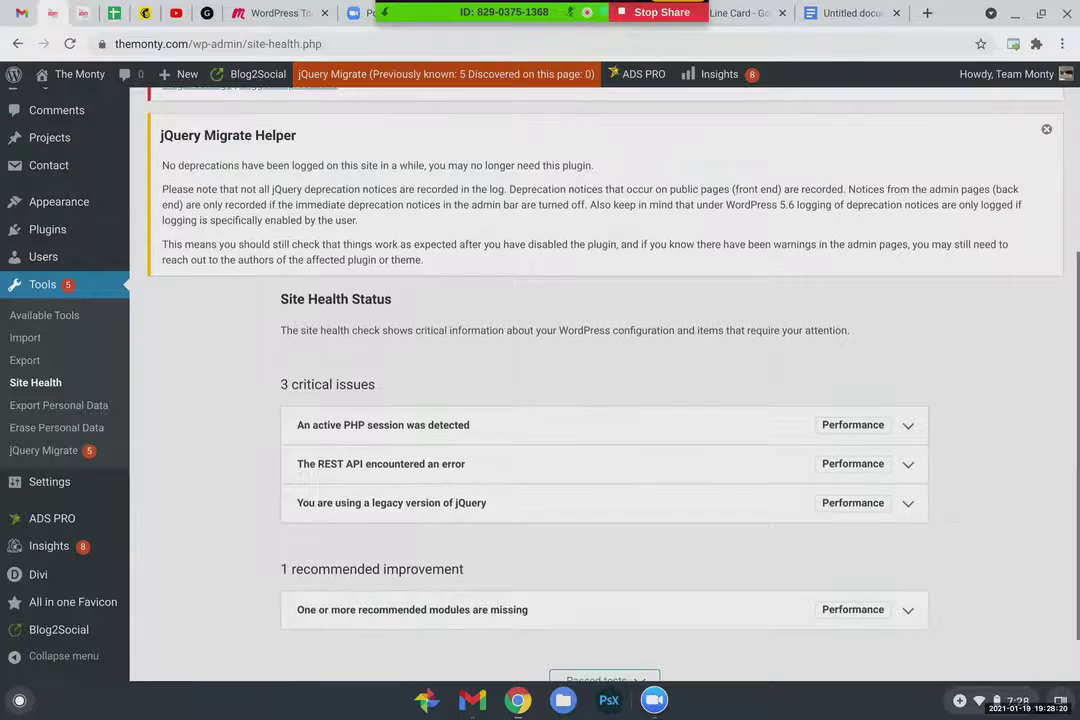
{"action": "scroll", "coordinate": [604, 400], "scroll_direction": "up", "scroll_amount": 1}
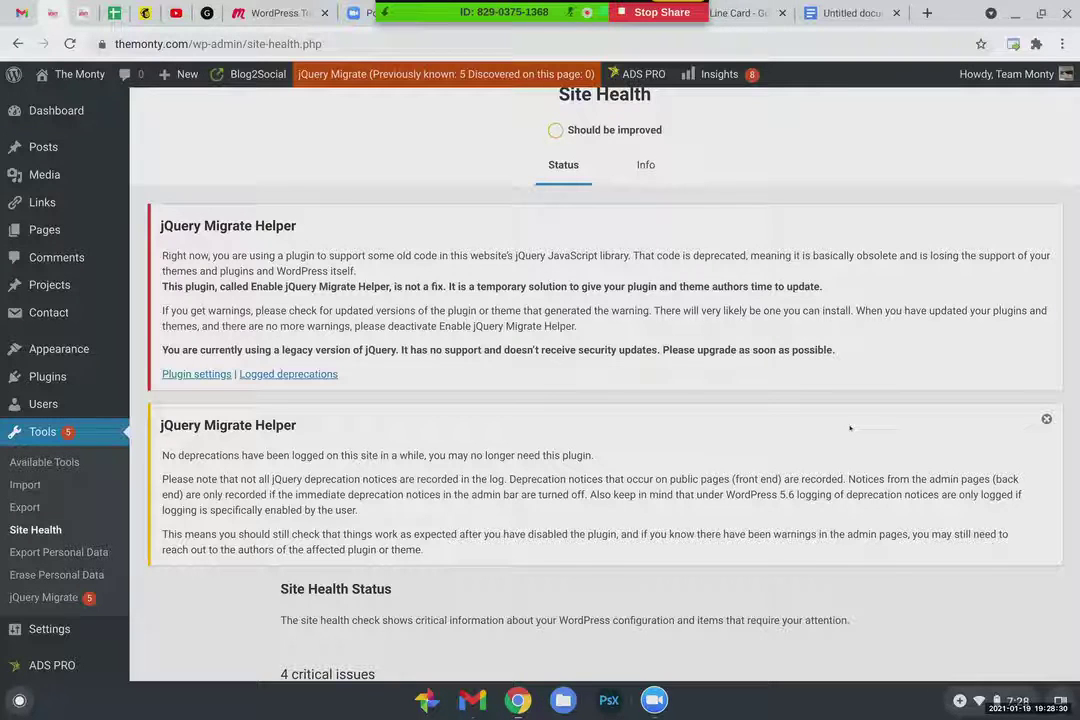
{"action": "scroll", "coordinate": [850, 428], "scroll_direction": "down", "scroll_amount": 4}
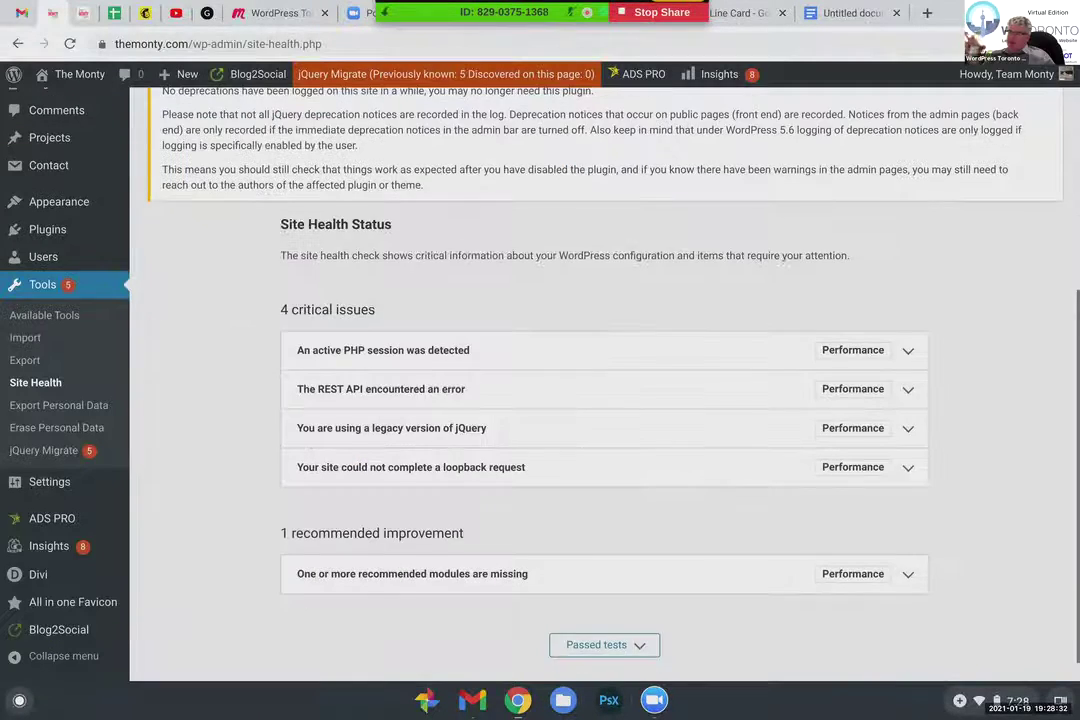
{"action": "left_click", "coordinate": [770, 321]}
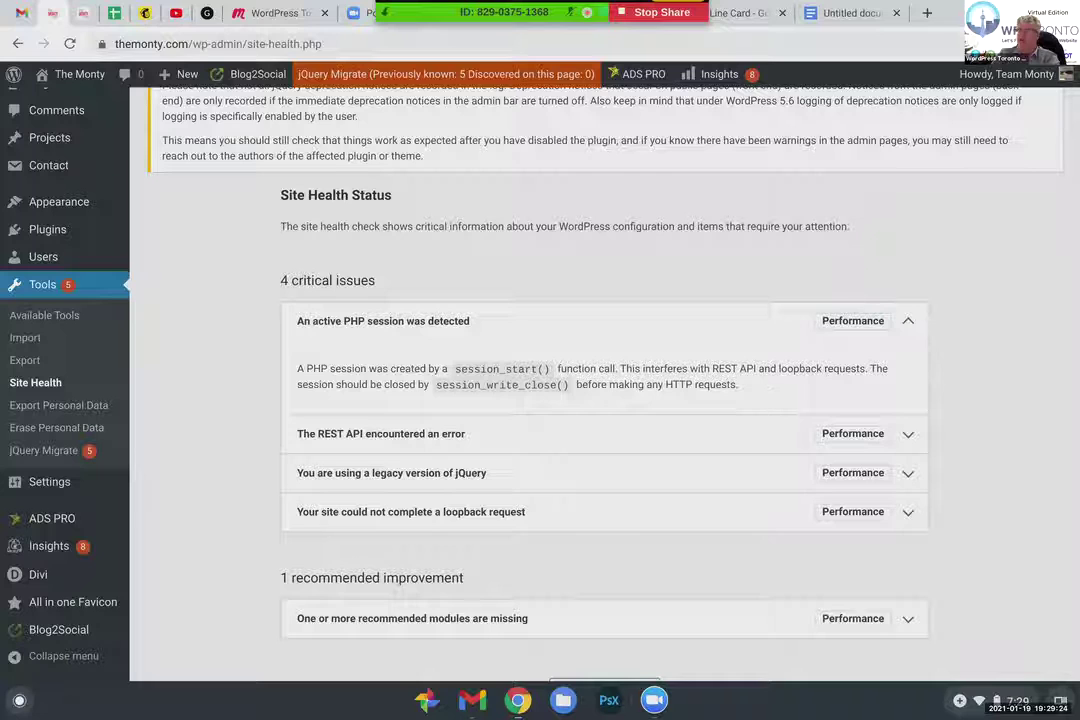
Step: Look through the installed plugins for ones that could be behind the Site Health issues
{"action": "left_click", "coordinate": [50, 229]}
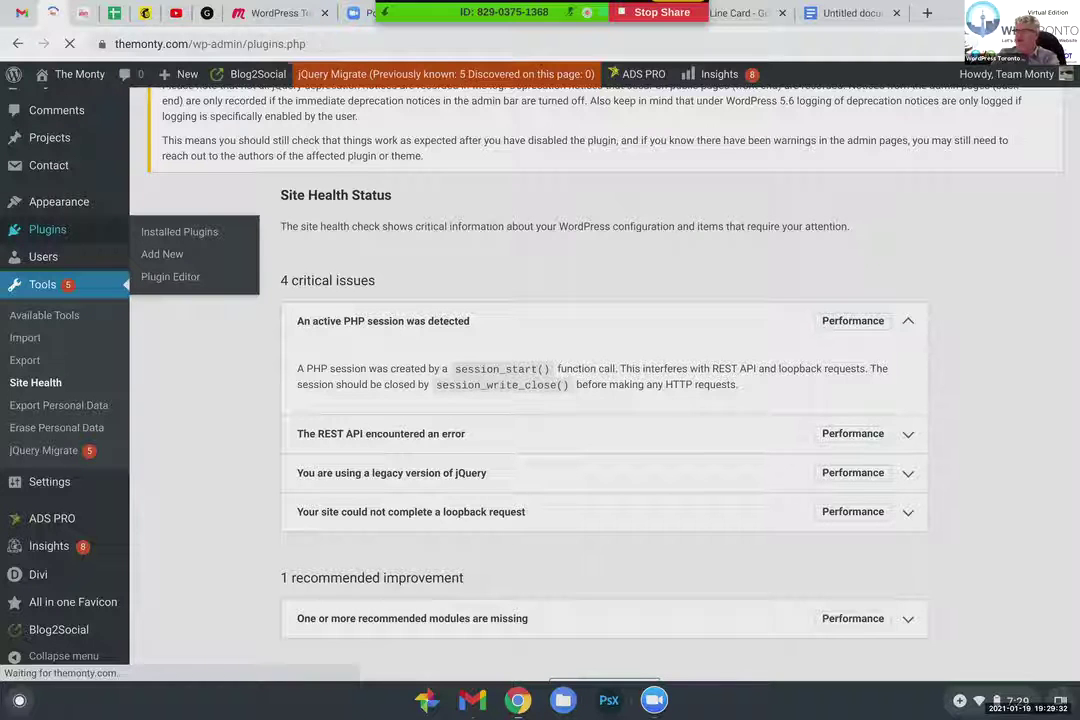
{"action": "scroll", "coordinate": [677, 376], "scroll_direction": "down", "scroll_amount": 2}
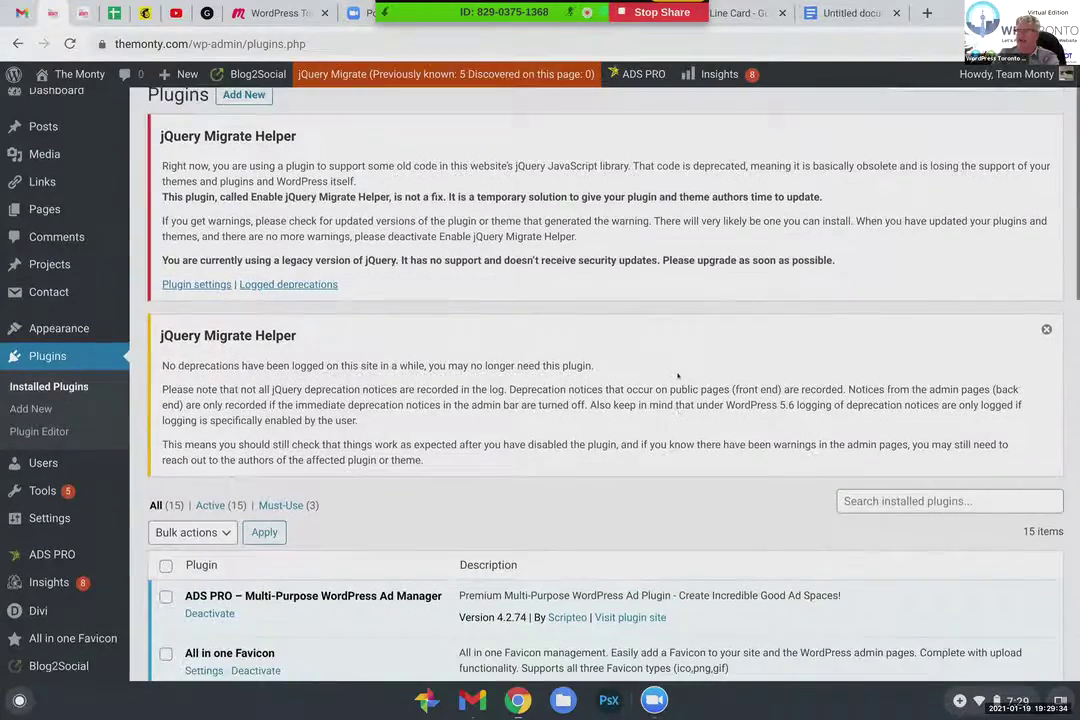
{"action": "scroll", "coordinate": [677, 376], "scroll_direction": "down", "scroll_amount": 2}
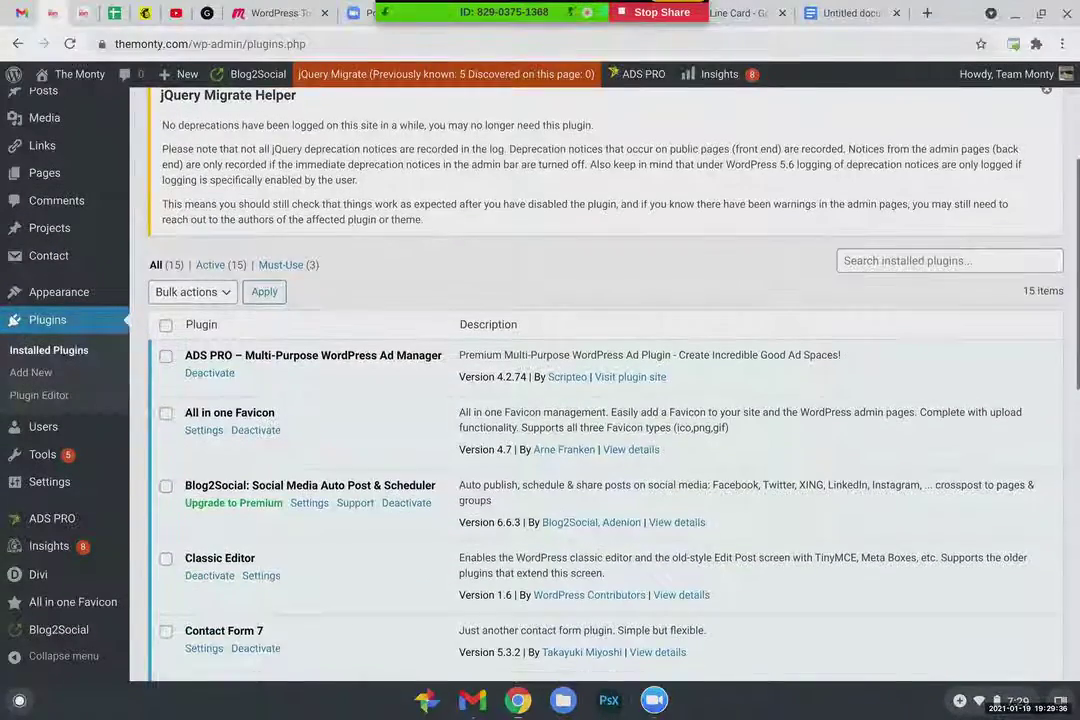
{"action": "scroll", "coordinate": [677, 376], "scroll_direction": "down", "scroll_amount": 2}
{"action": "scroll", "coordinate": [677, 376], "scroll_direction": "down", "scroll_amount": 3}
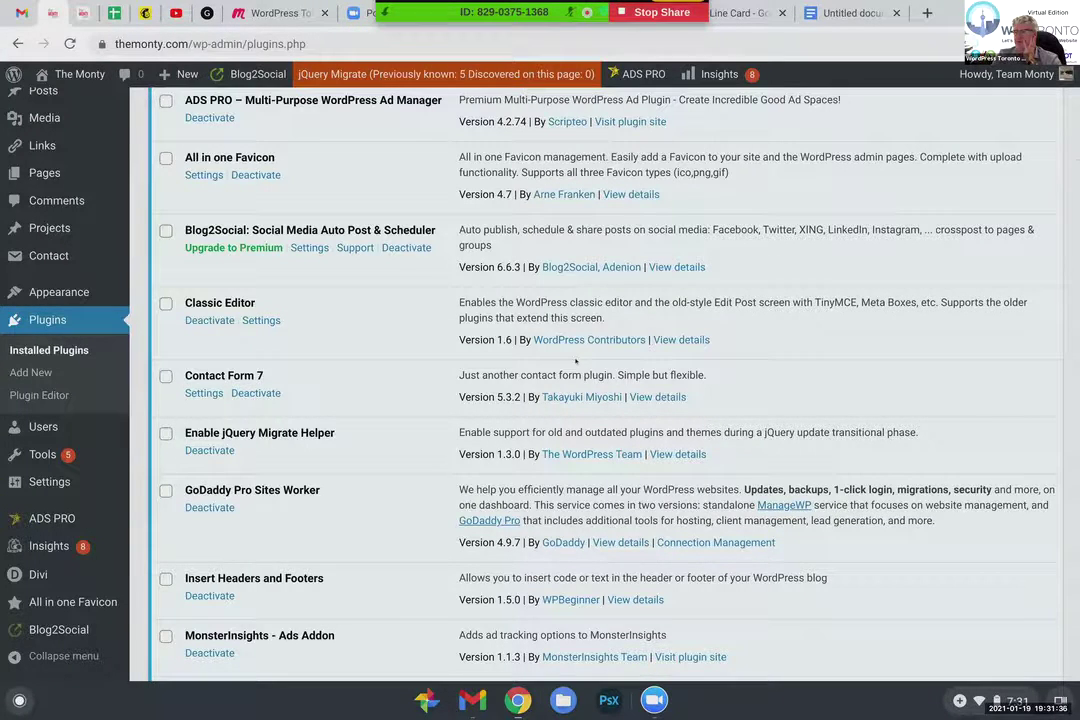
Step: Return to Site Health through the dashboard and read the details of the PHP session, REST API and legacy jQuery issues
{"action": "scroll", "coordinate": [576, 362], "scroll_direction": "up", "scroll_amount": 5}
{"action": "left_click", "coordinate": [55, 108]}
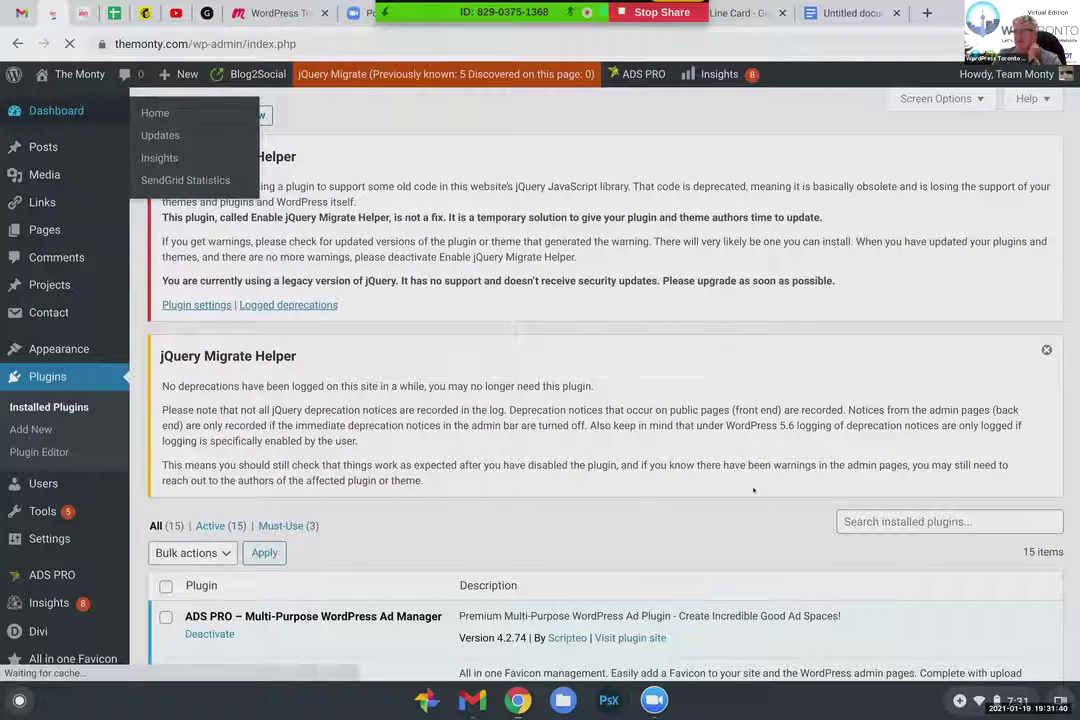
{"action": "scroll", "coordinate": [780, 540], "scroll_direction": "down", "scroll_amount": 1}
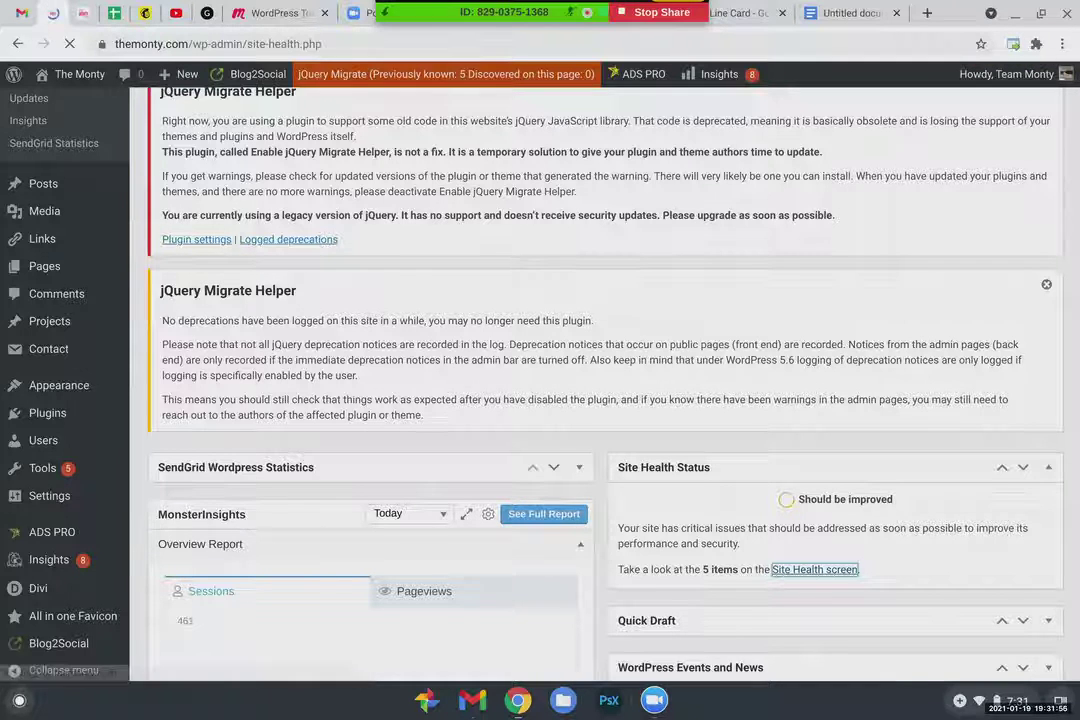
{"action": "scroll", "coordinate": [607, 461], "scroll_direction": "down", "scroll_amount": 4}
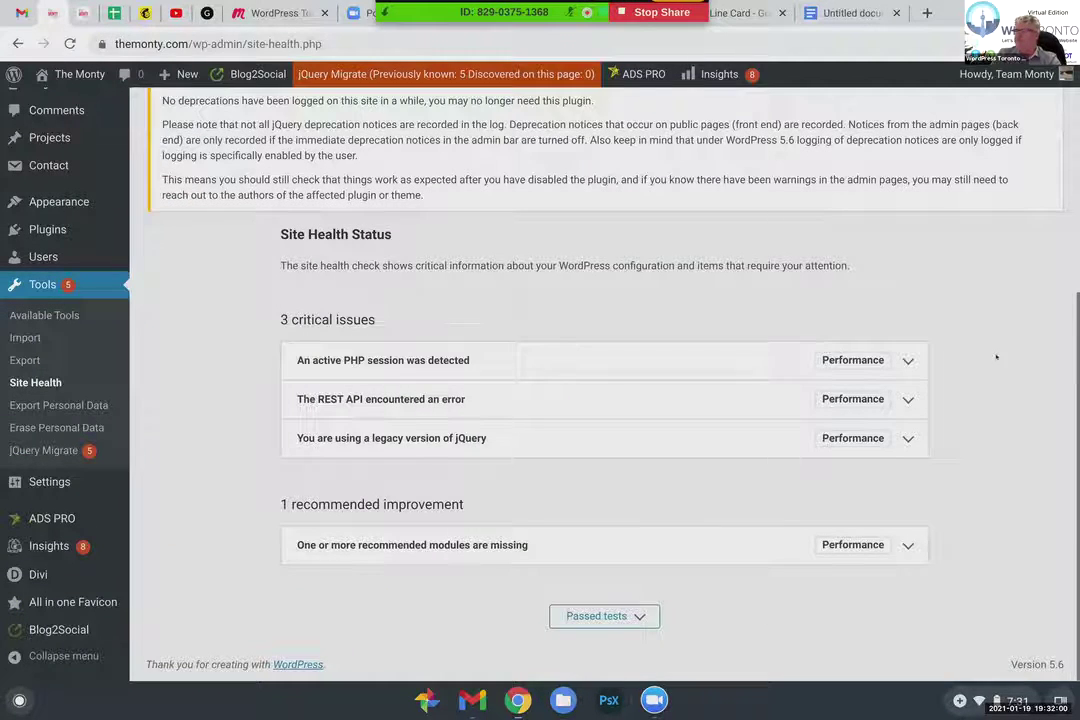
{"action": "left_click", "coordinate": [906, 360]}
{"action": "left_click", "coordinate": [908, 478]}
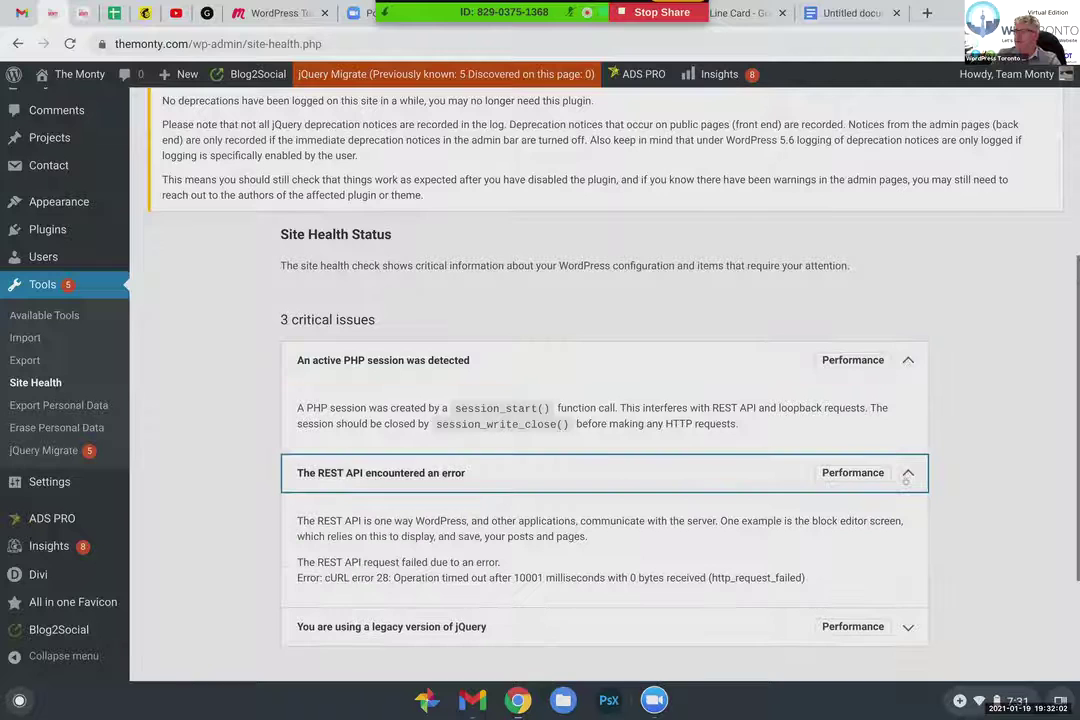
{"action": "left_click", "coordinate": [908, 626]}
{"action": "scroll", "coordinate": [966, 571], "scroll_direction": "down", "scroll_amount": 3}
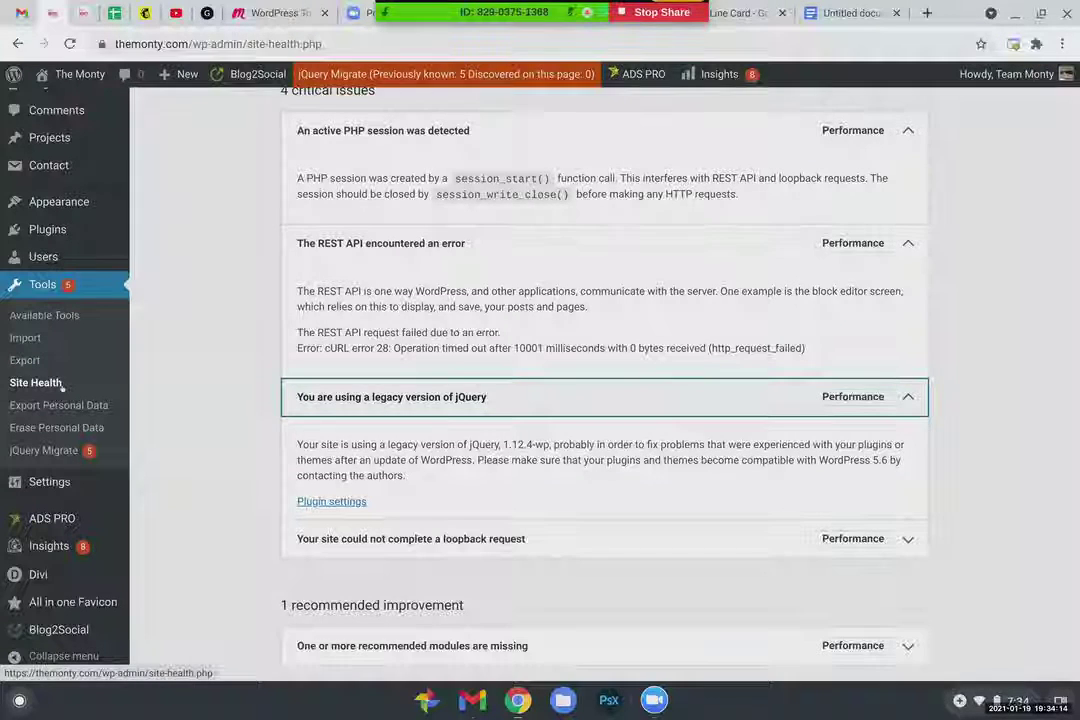
{"action": "scroll", "coordinate": [48, 381], "scroll_direction": "down", "scroll_amount": 1}
{"action": "scroll", "coordinate": [259, 355], "scroll_direction": "down", "scroll_amount": 2}
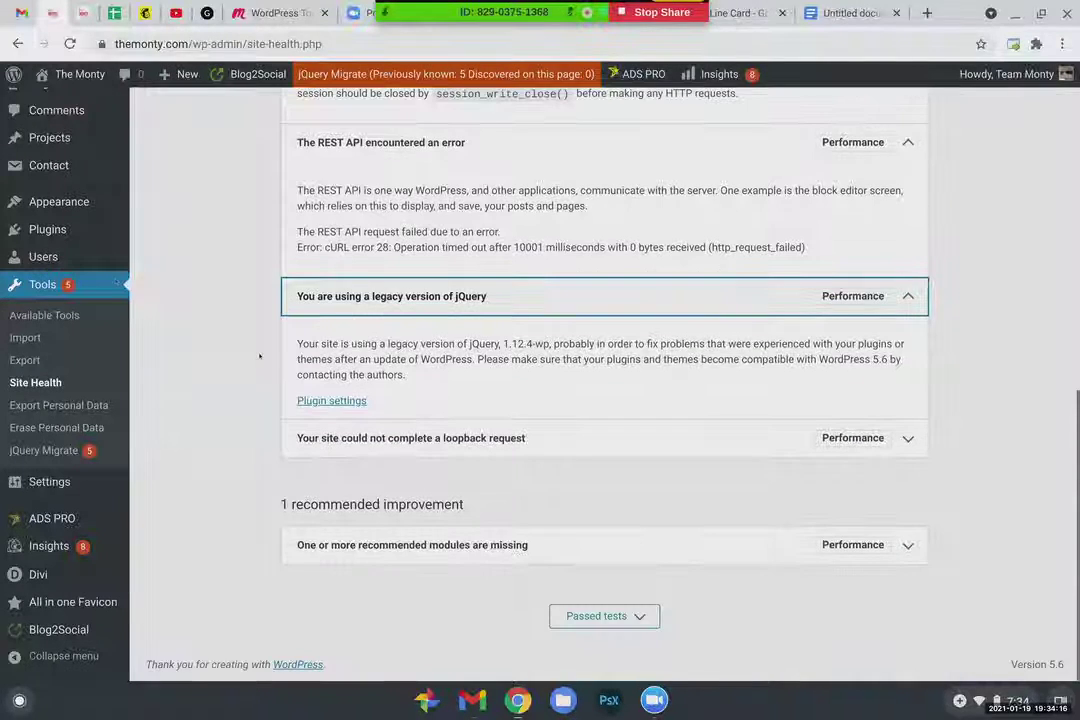
Step: Check which themes are installed and view the version and details of the active Divi theme
{"action": "mouse_move", "coordinate": [45, 253]}
{"action": "scroll", "coordinate": [50, 260], "scroll_direction": "up", "scroll_amount": 3}
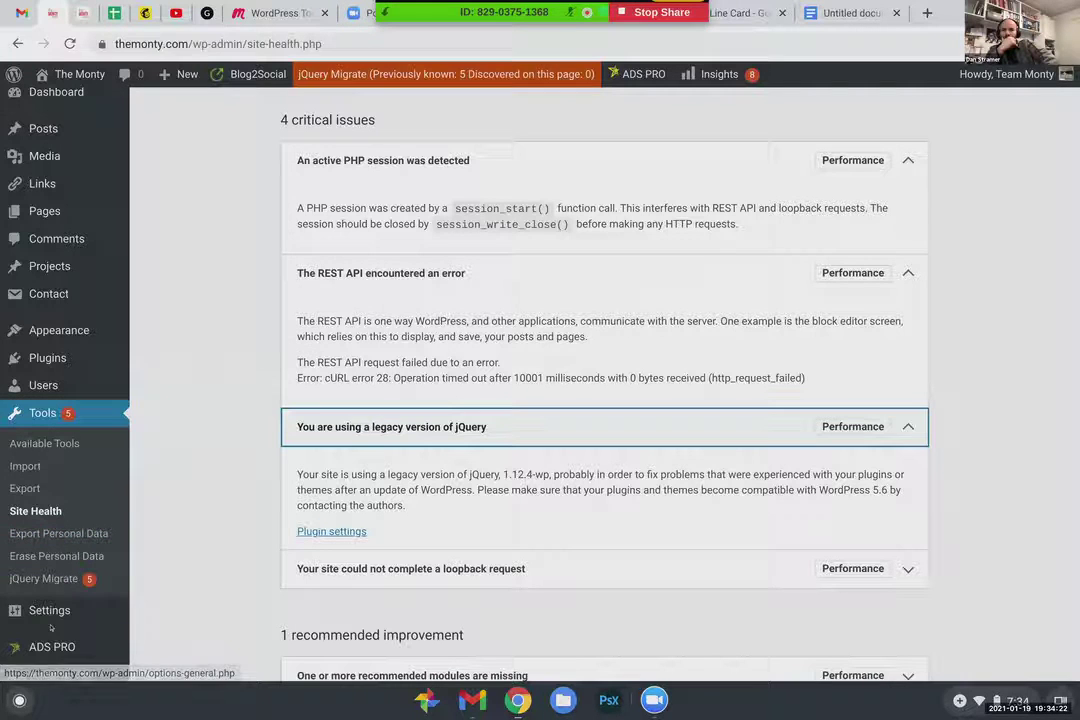
{"action": "mouse_move", "coordinate": [50, 612]}
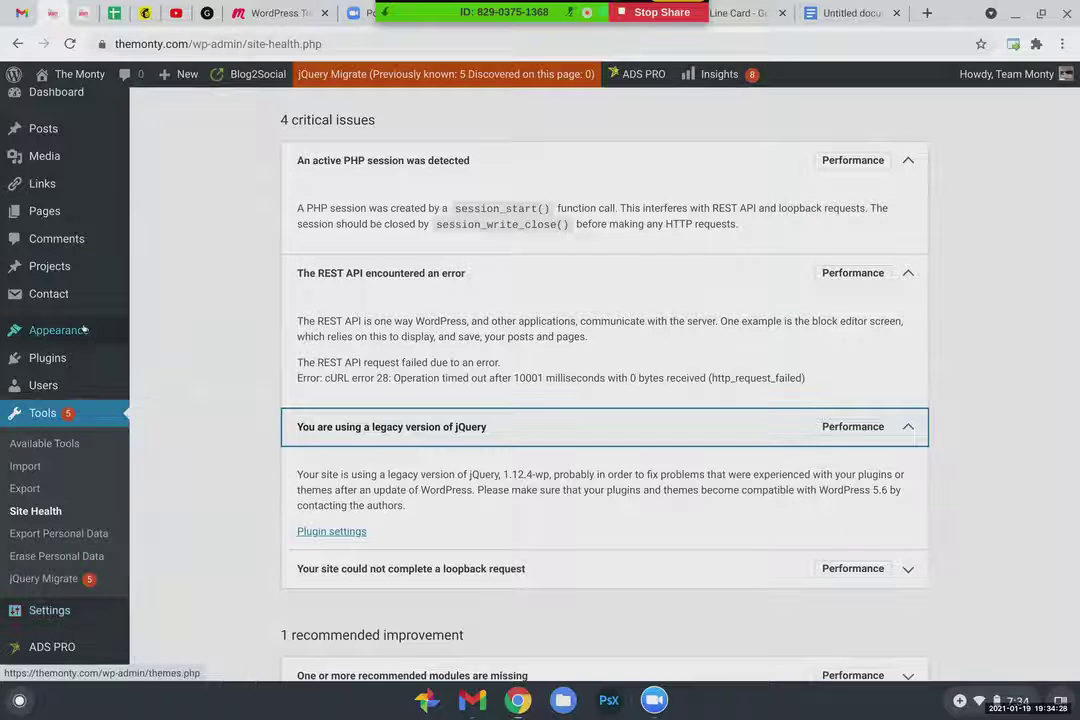
{"action": "mouse_move", "coordinate": [84, 330]}
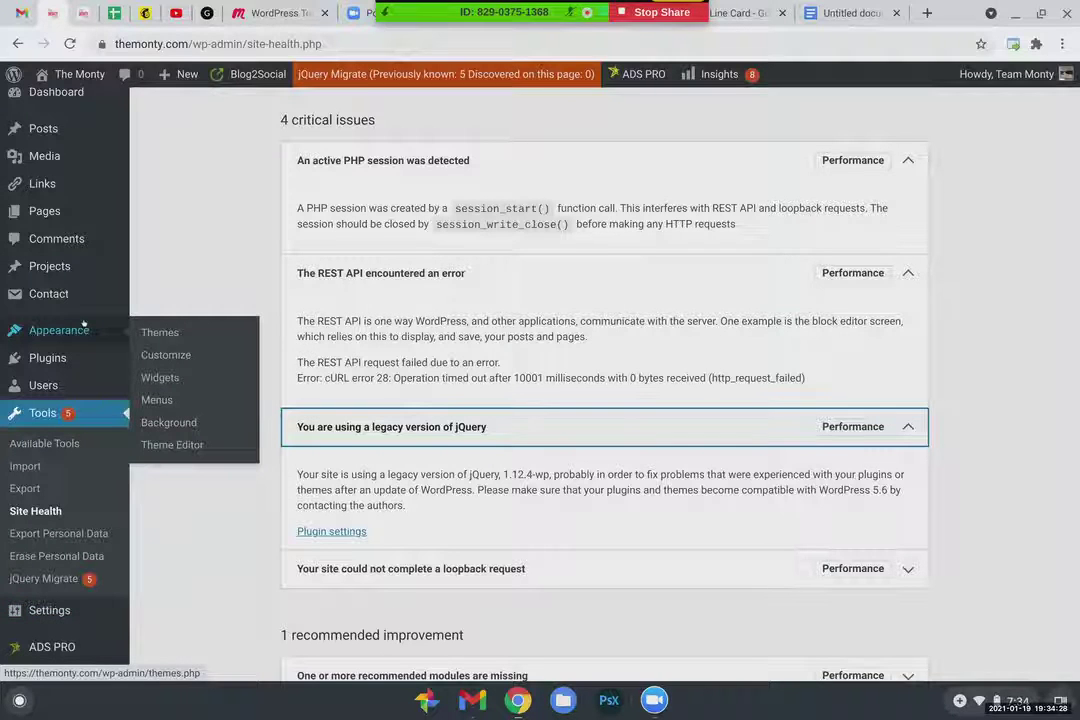
{"action": "left_click", "coordinate": [170, 334]}
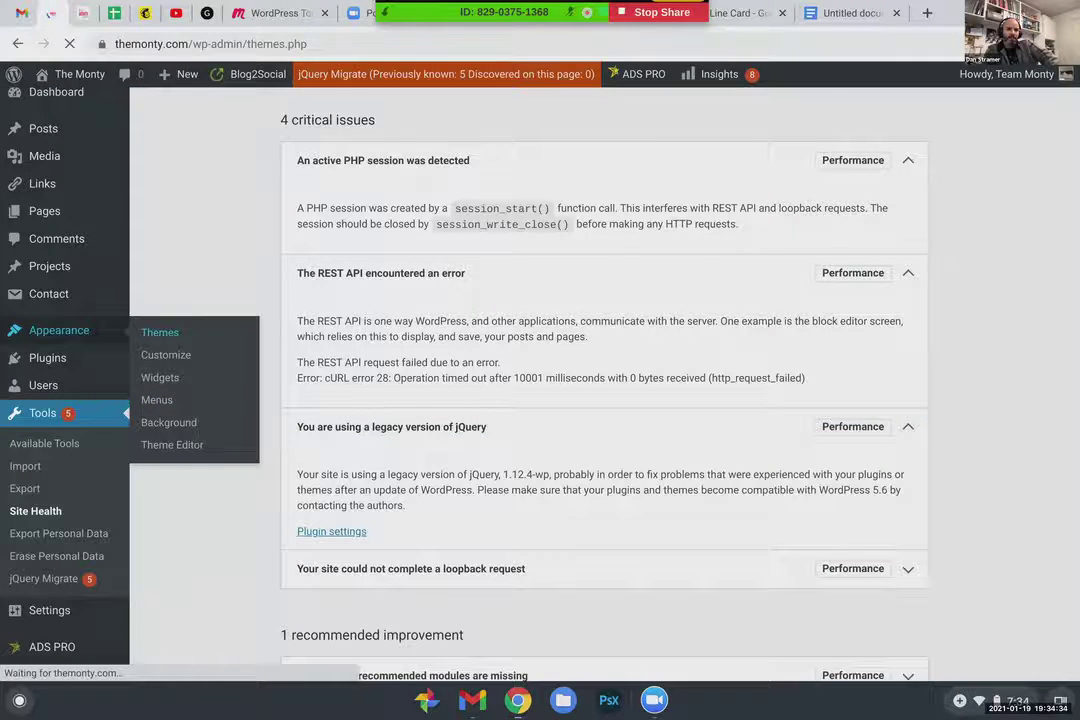
{"action": "scroll", "coordinate": [665, 394], "scroll_direction": "down", "scroll_amount": 2}
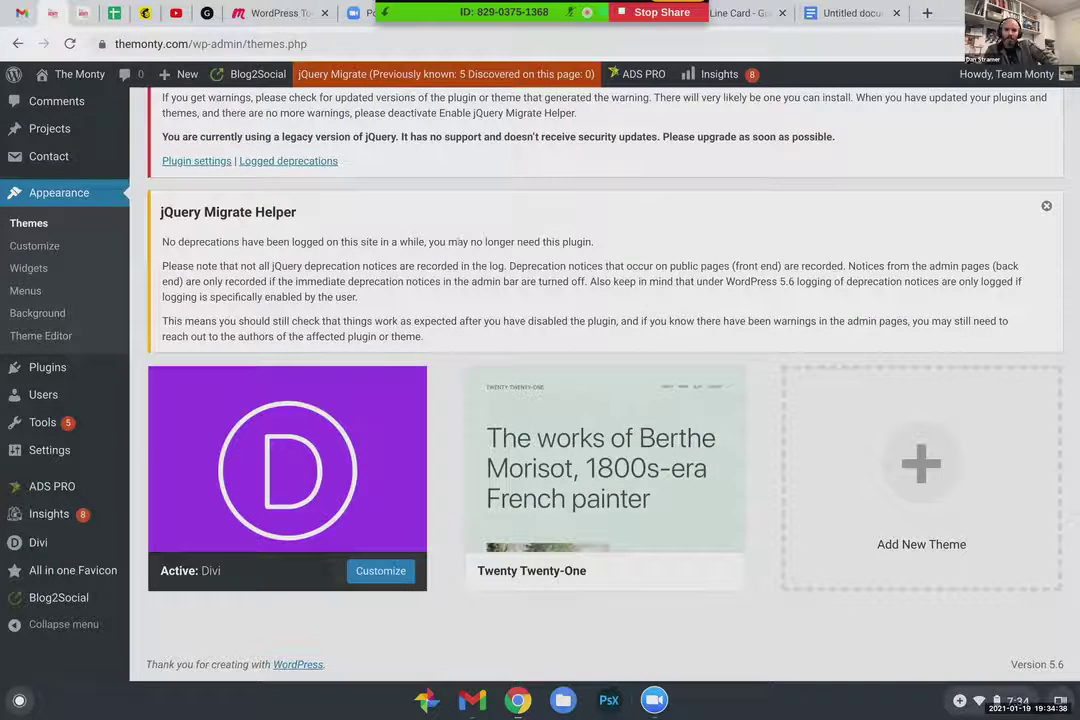
{"action": "scroll", "coordinate": [600, 380], "scroll_direction": "up", "scroll_amount": 1}
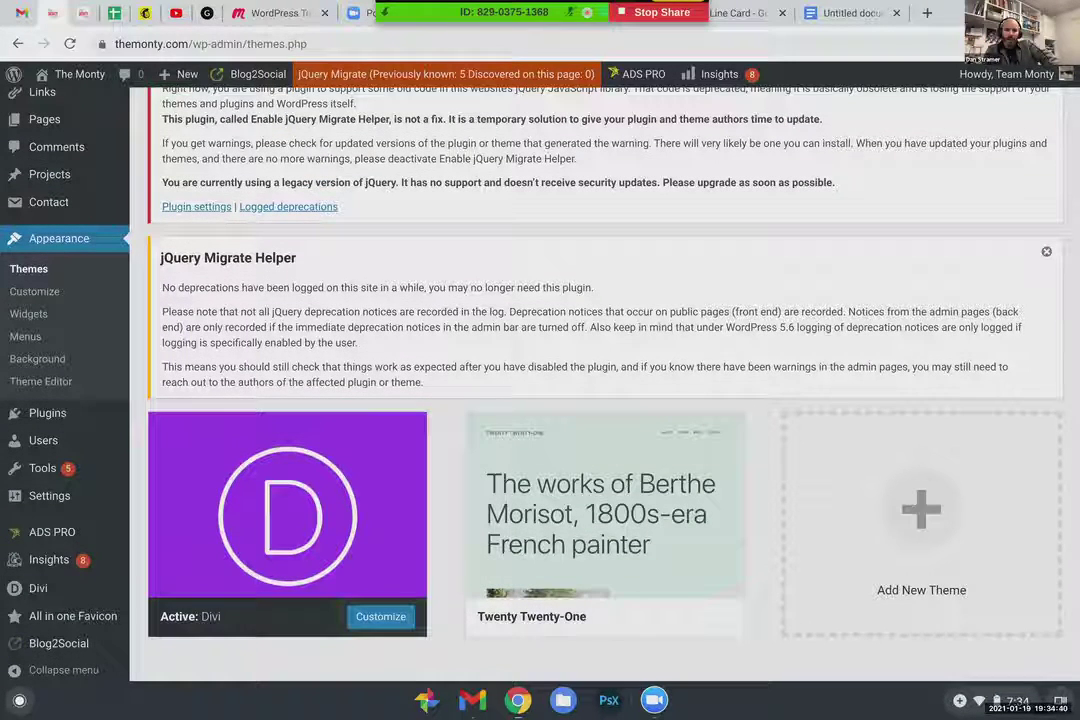
{"action": "scroll", "coordinate": [600, 380], "scroll_direction": "down", "scroll_amount": 1}
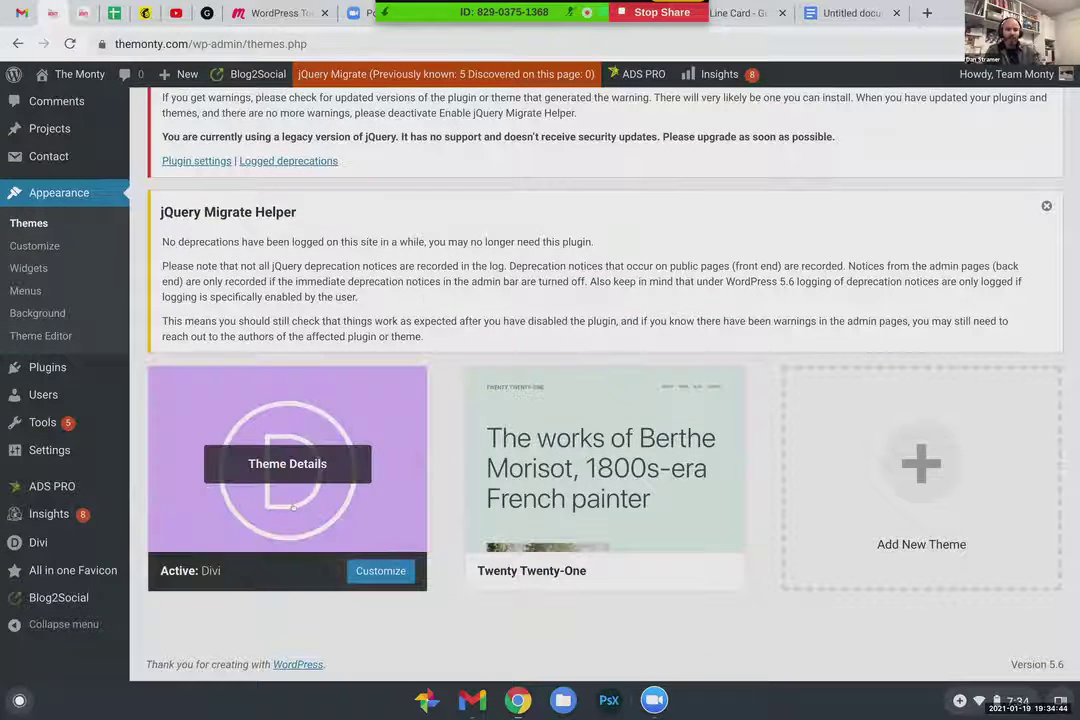
{"action": "left_click", "coordinate": [283, 463]}
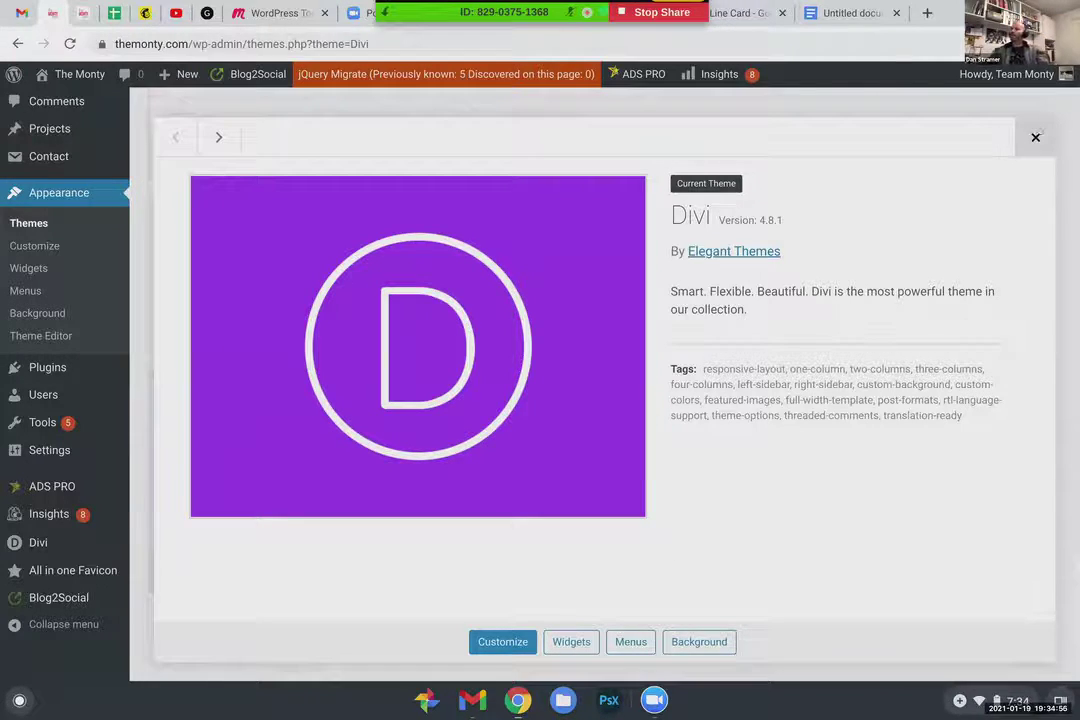
{"action": "left_click", "coordinate": [1035, 137]}
{"action": "scroll", "coordinate": [617, 282], "scroll_direction": "up", "scroll_amount": 3}
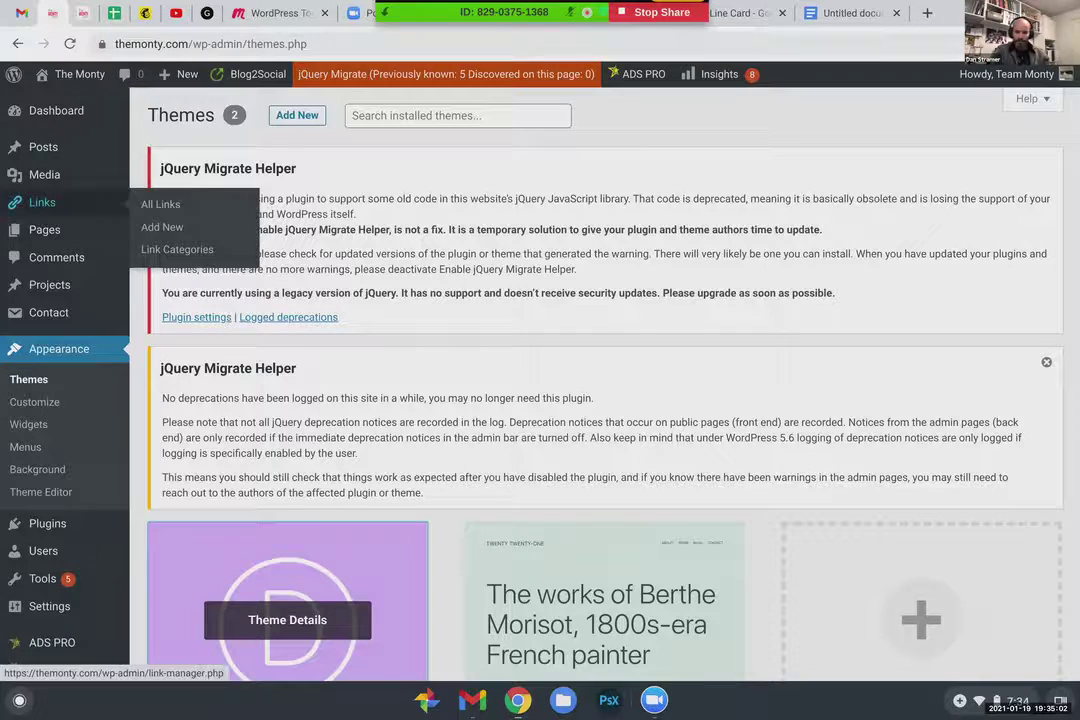
Step: Run the Site Health check again from the dashboard and expand the legacy jQuery, REST API and PHP session issues
{"action": "left_click", "coordinate": [66, 115]}
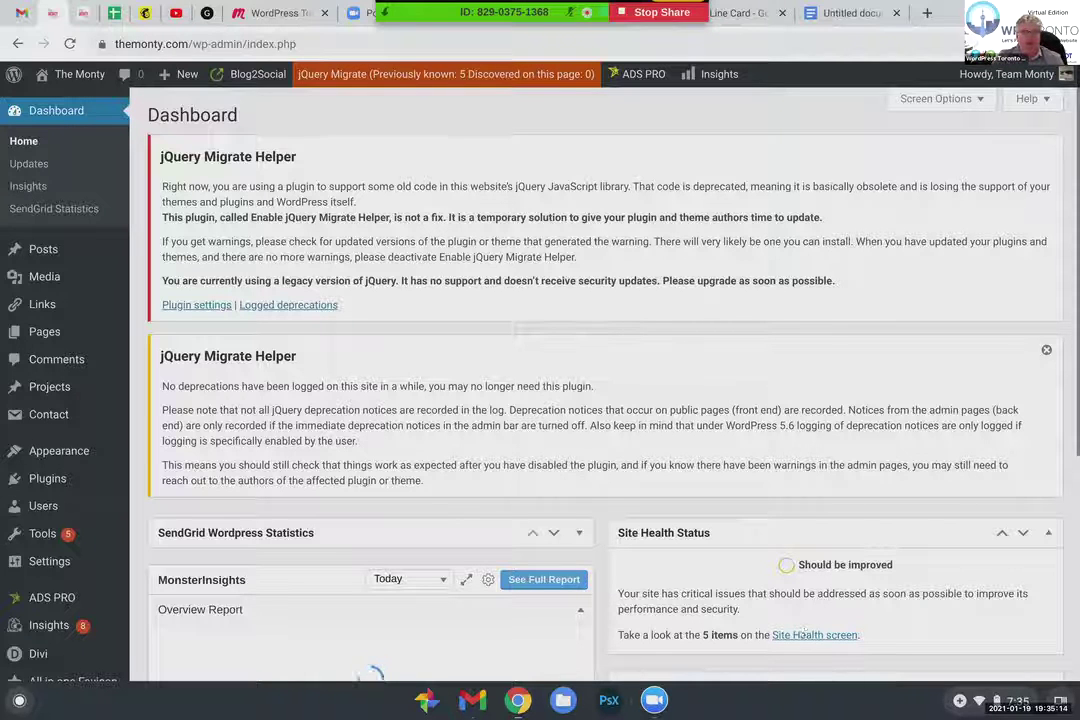
{"action": "left_click", "coordinate": [805, 634]}
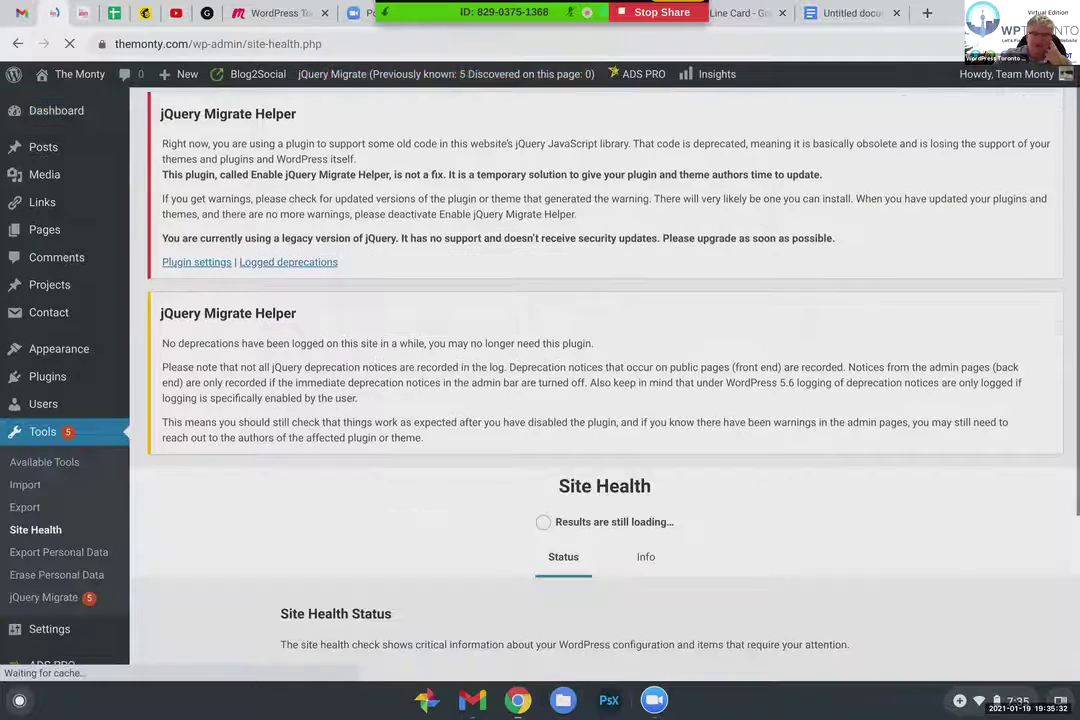
{"action": "scroll", "coordinate": [669, 546], "scroll_direction": "down", "scroll_amount": 3}
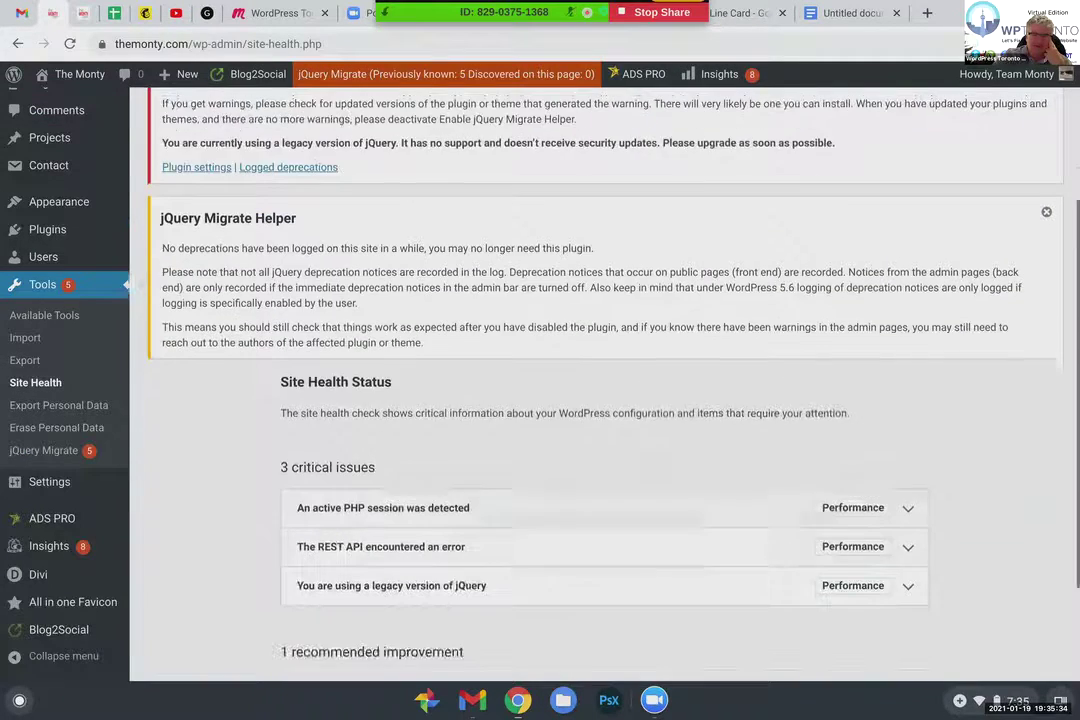
{"action": "left_click", "coordinate": [897, 512]}
{"action": "left_click", "coordinate": [897, 474]}
{"action": "left_click", "coordinate": [897, 435]}
{"action": "scroll", "coordinate": [1021, 469], "scroll_direction": "down", "scroll_amount": 3}
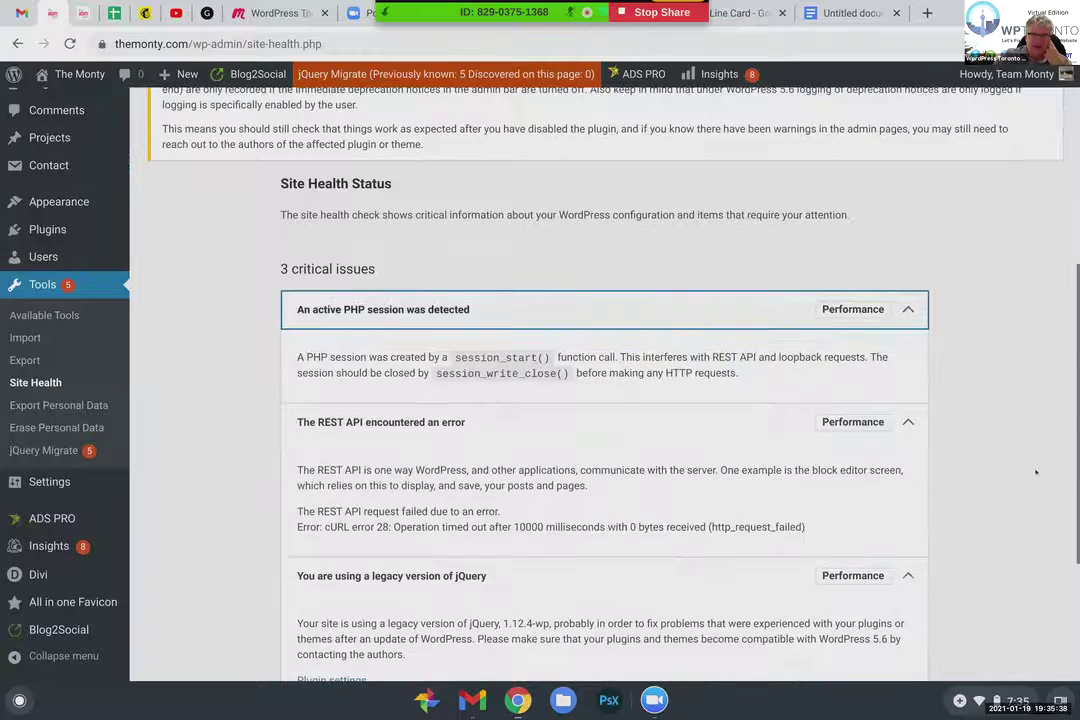
Step: Load The Monty's public site in a new browser tab and return to the Site Health page
{"action": "left_click", "coordinate": [212, 435]}
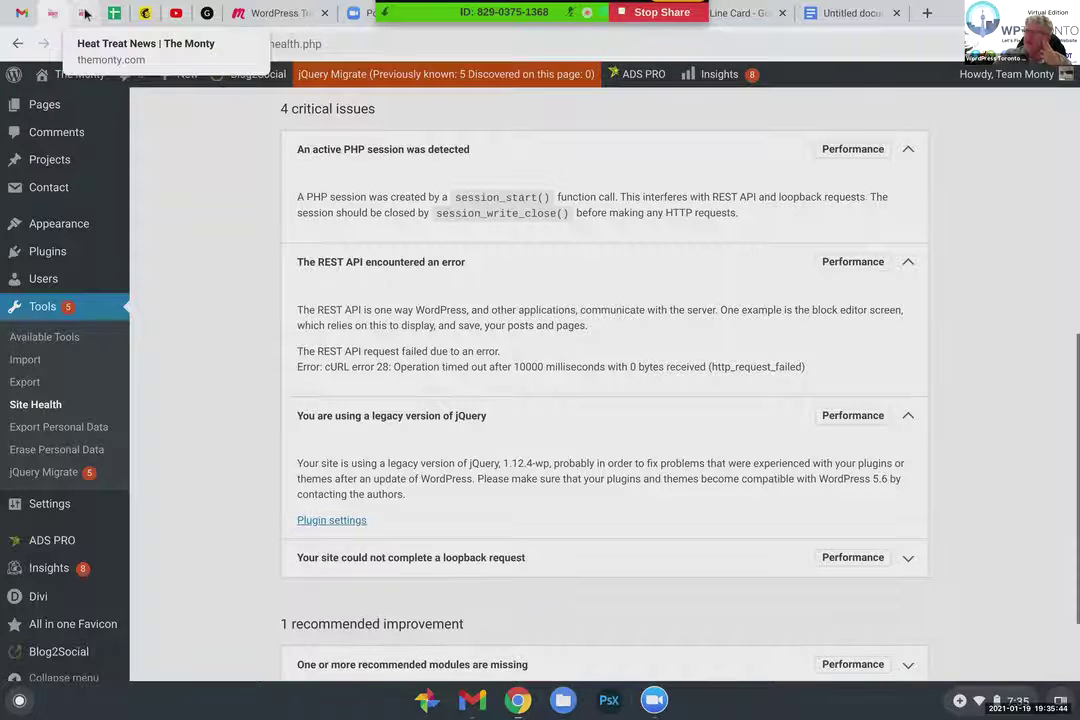
{"action": "left_click", "coordinate": [926, 13]}
{"action": "left_click", "coordinate": [143, 72]}
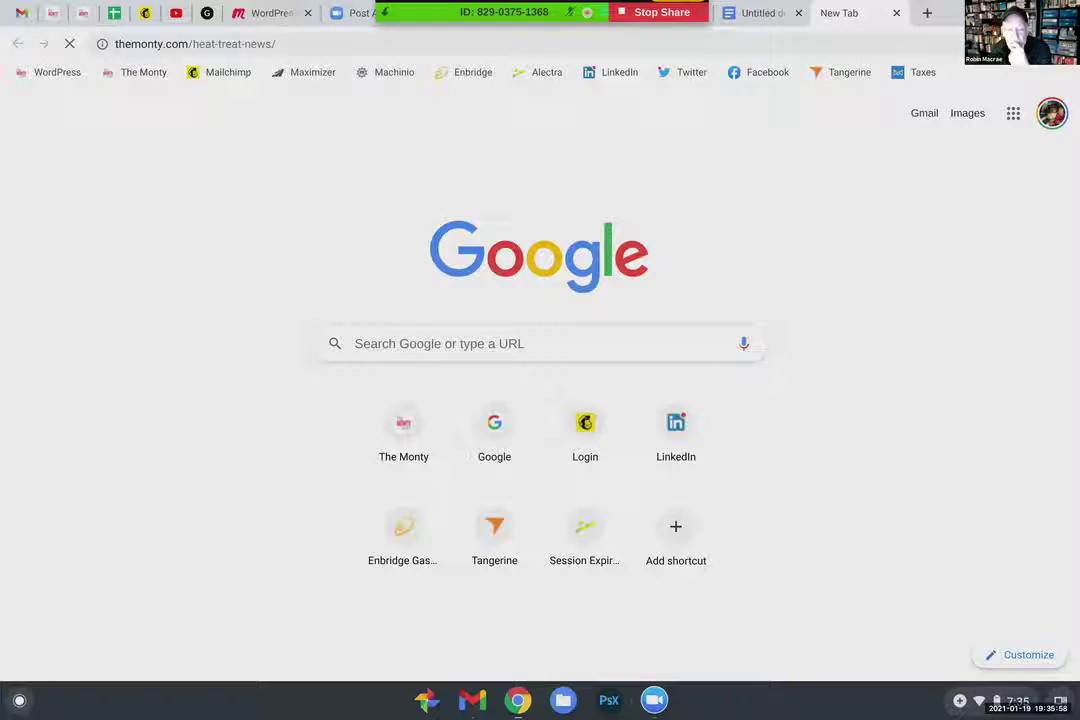
{"action": "left_click", "coordinate": [52, 13]}
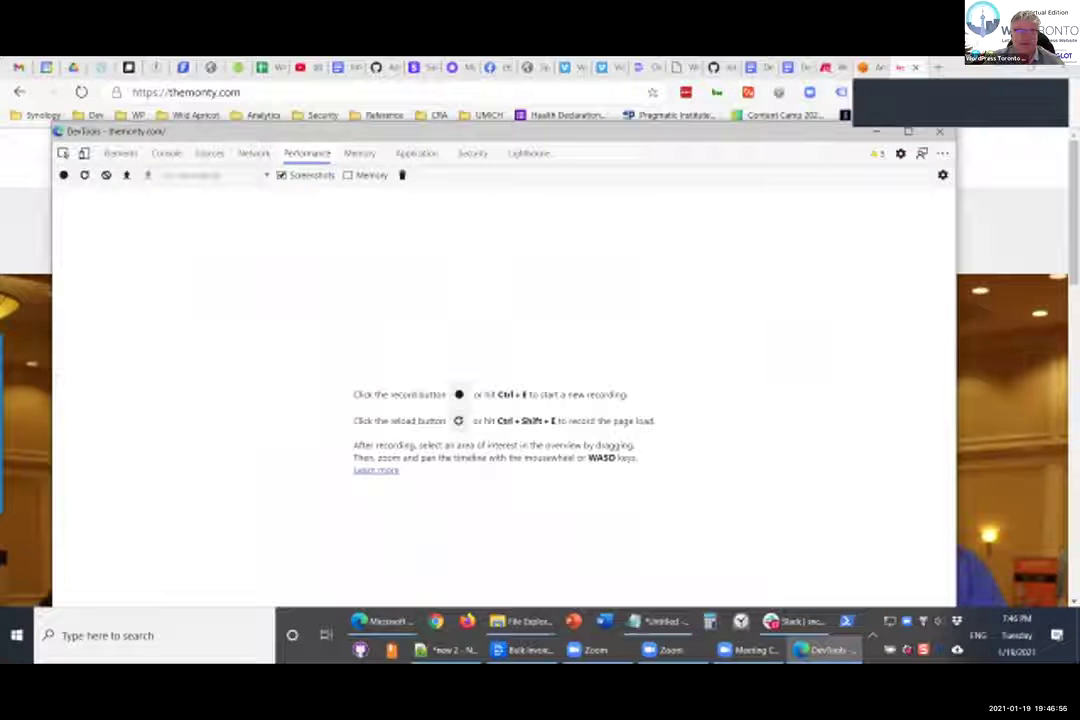
Step: Record a performance profile of the themonty.com page load in the browser's developer tools, with screenshots included
{"action": "left_click_drag", "start_coordinate": [321, 131], "coordinate": [613, 164]}
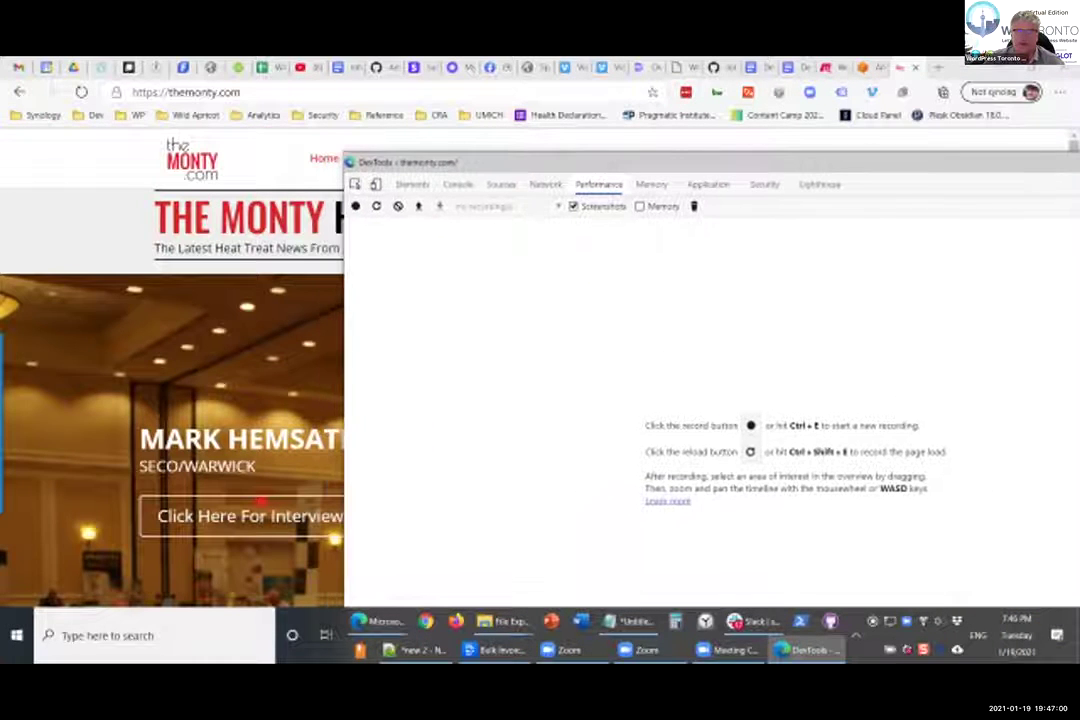
{"action": "left_click", "coordinate": [376, 205]}
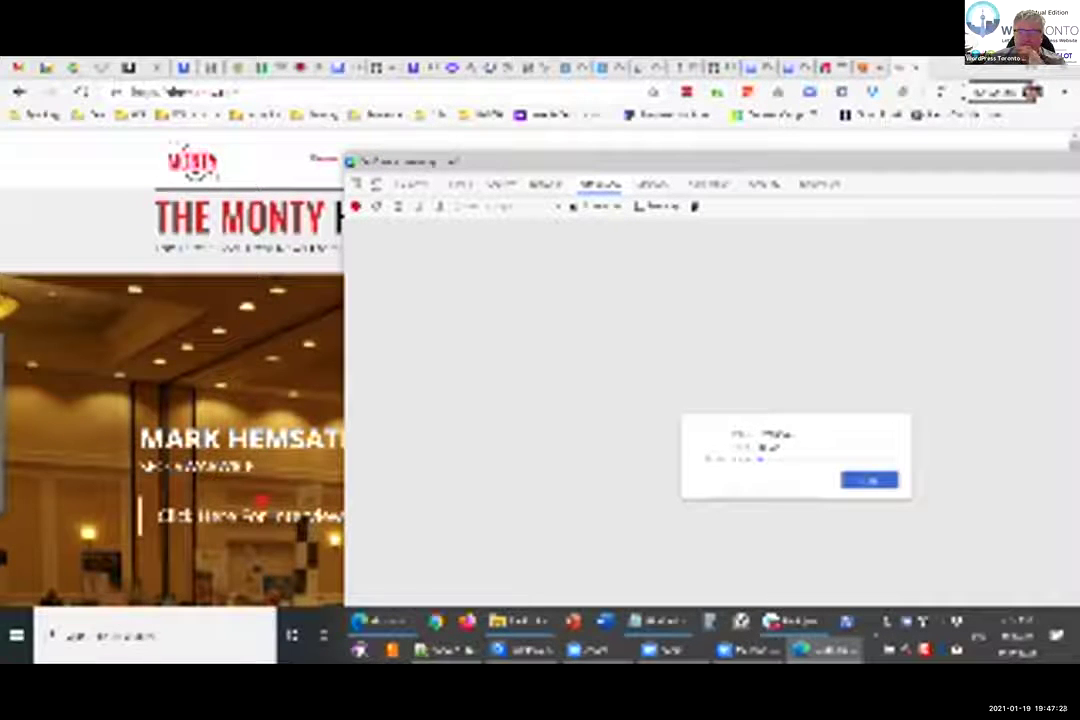
{"action": "key", "text": "Return"}
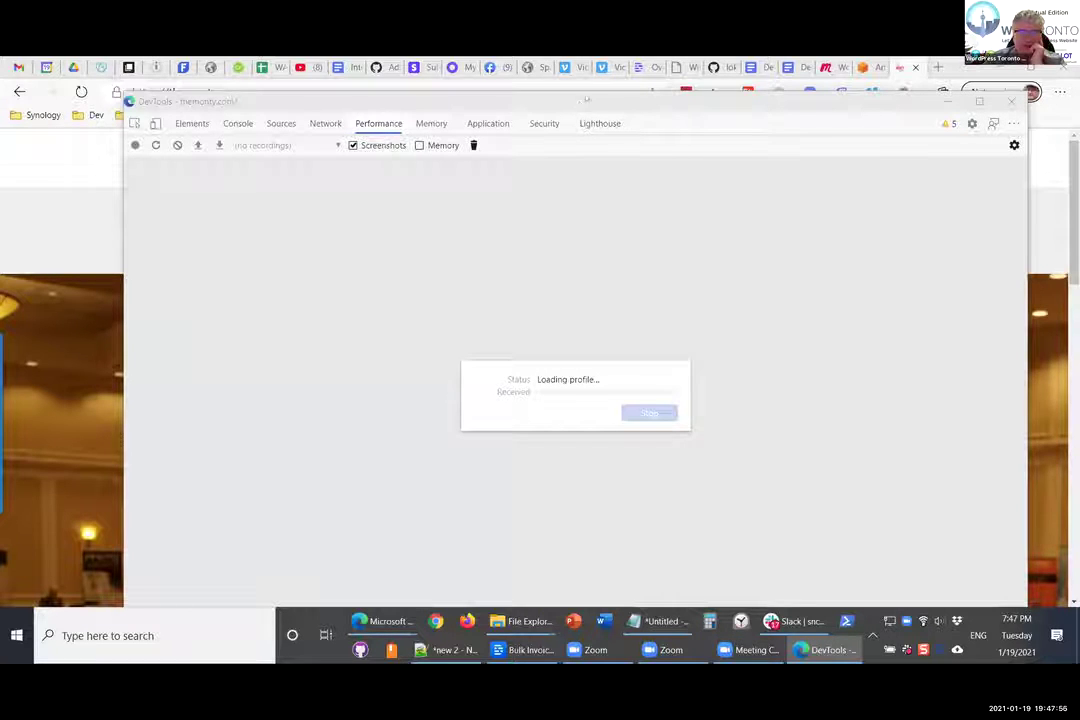
{"action": "left_click_drag", "start_coordinate": [585, 100], "coordinate": [598, 86]}
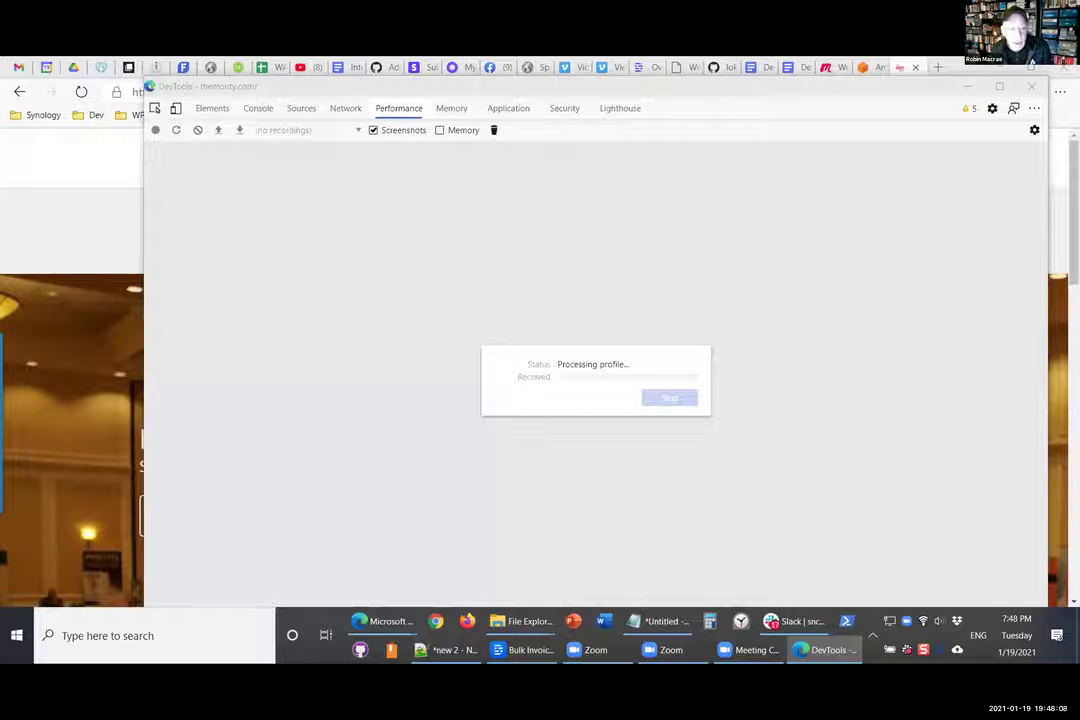
Step: Switch to the GTmetrix report for themonty.com and read its grade, Web Vitals and Speed Visualization timings
{"action": "key", "text": "alt+Tab"}
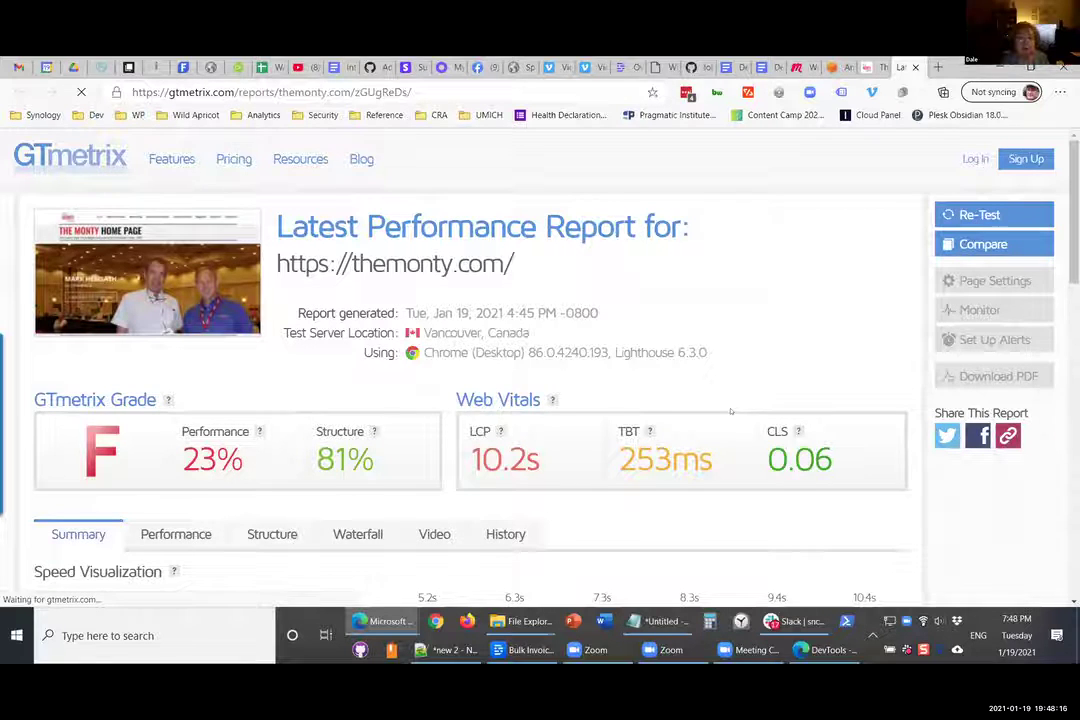
{"action": "scroll", "coordinate": [730, 411], "scroll_direction": "down", "scroll_amount": 1}
{"action": "scroll", "coordinate": [730, 411], "scroll_direction": "down", "scroll_amount": 1}
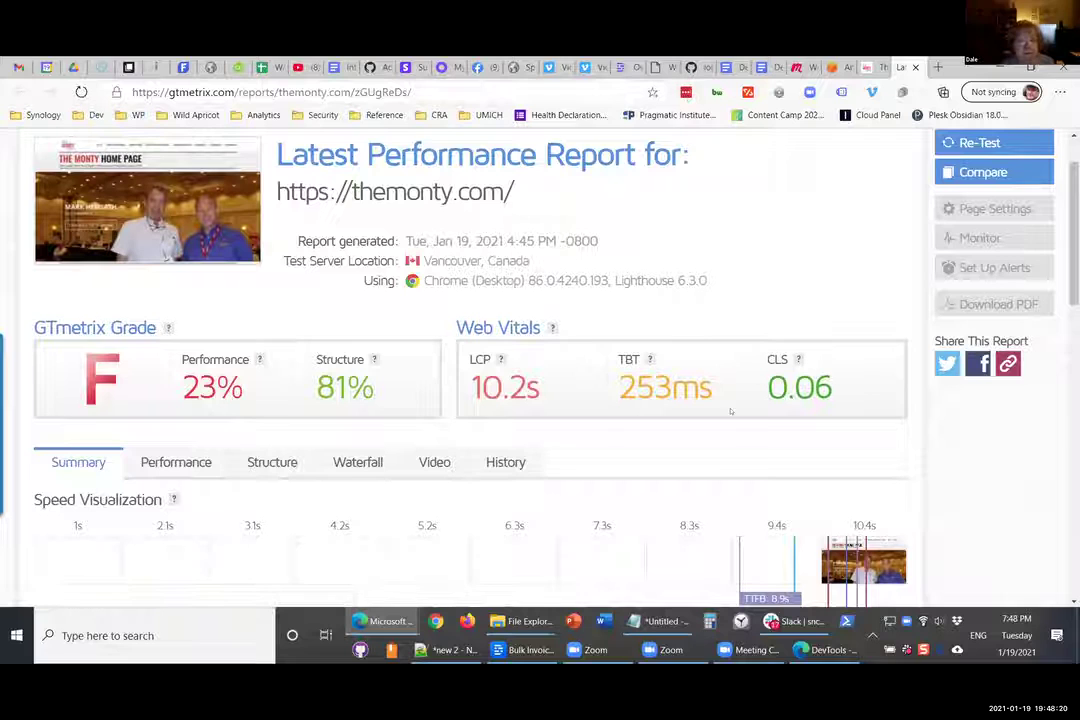
{"action": "scroll", "coordinate": [640, 410], "scroll_direction": "down", "scroll_amount": 1}
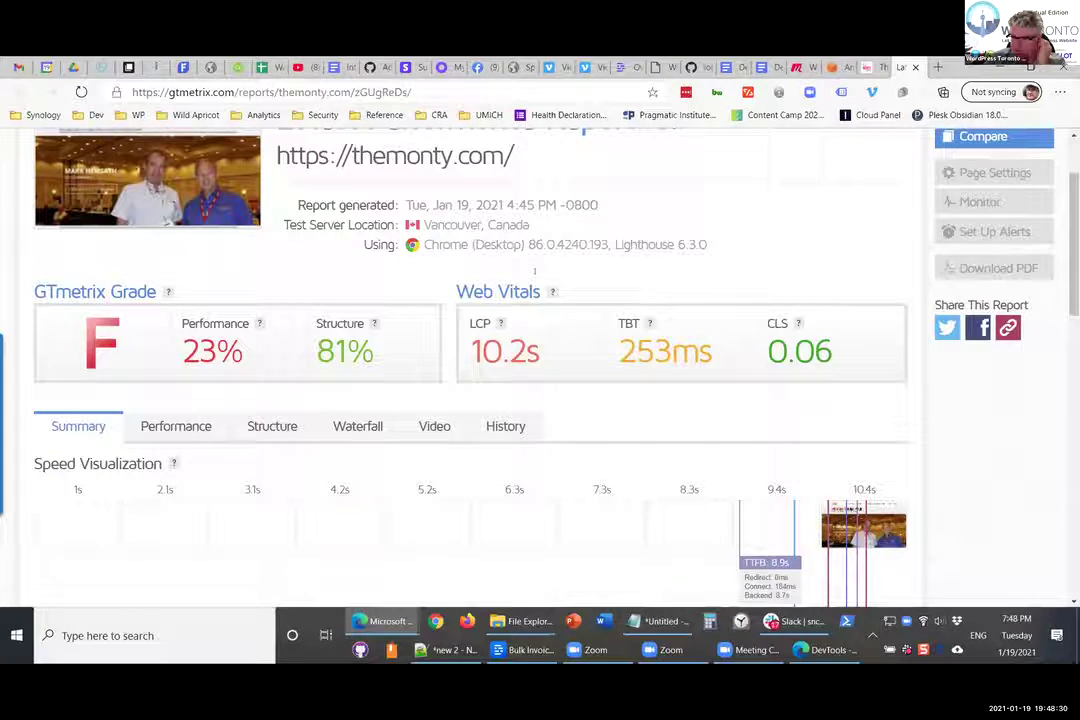
{"action": "scroll", "coordinate": [431, 499], "scroll_direction": "down", "scroll_amount": 1}
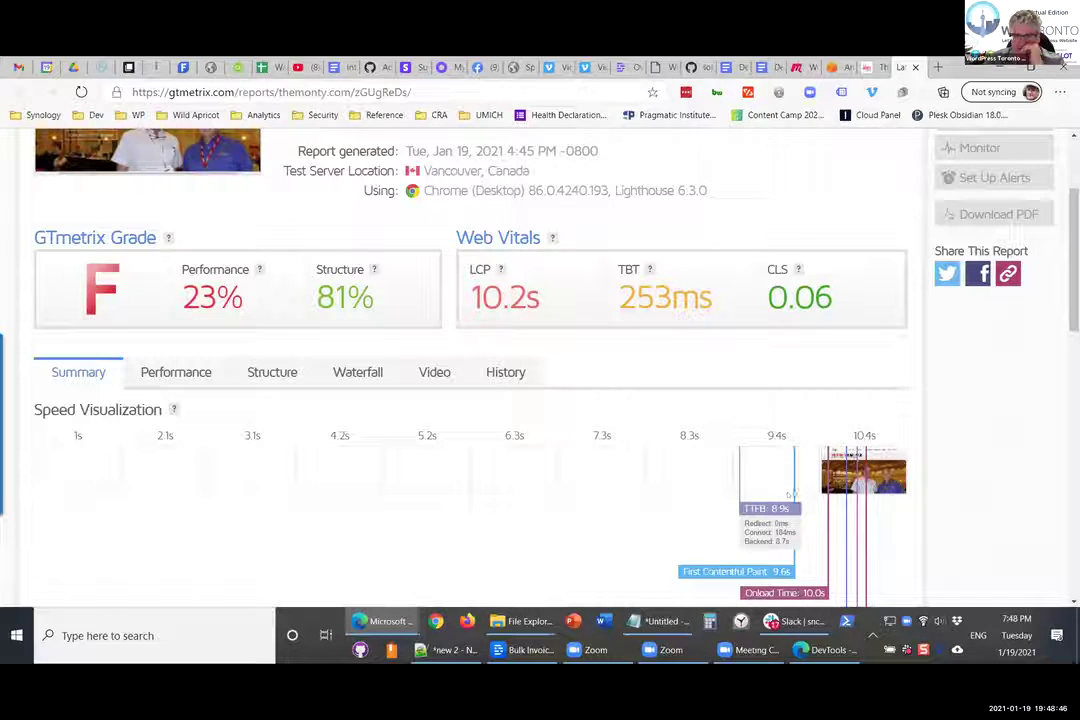
{"action": "scroll", "coordinate": [790, 494], "scroll_direction": "down", "scroll_amount": 1}
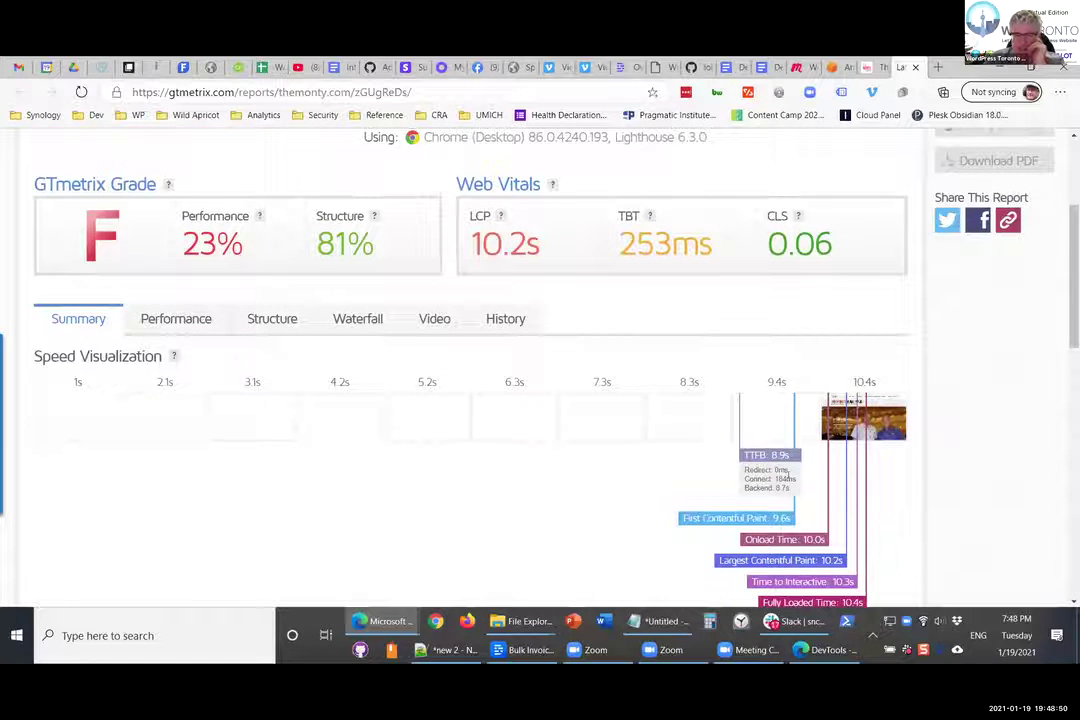
{"action": "scroll", "coordinate": [788, 478], "scroll_direction": "down", "scroll_amount": 3}
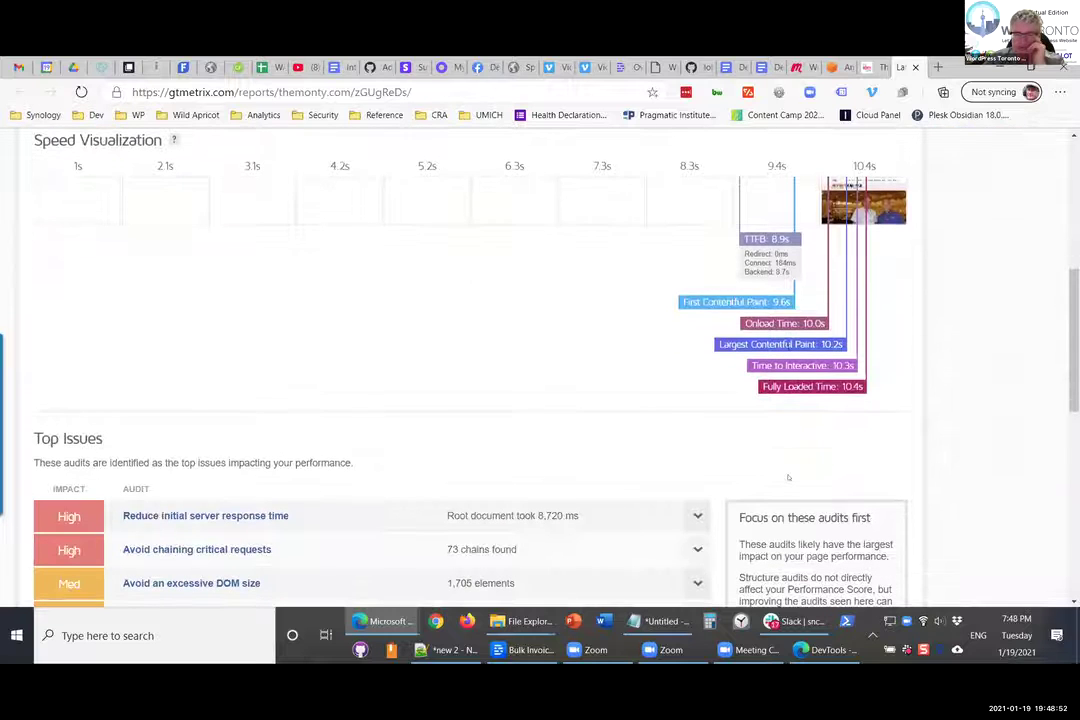
Step: Examine the GTmetrix report's Top Issues and the Page Details breakdown of page size and requests
{"action": "scroll", "coordinate": [788, 478], "scroll_direction": "down", "scroll_amount": 3}
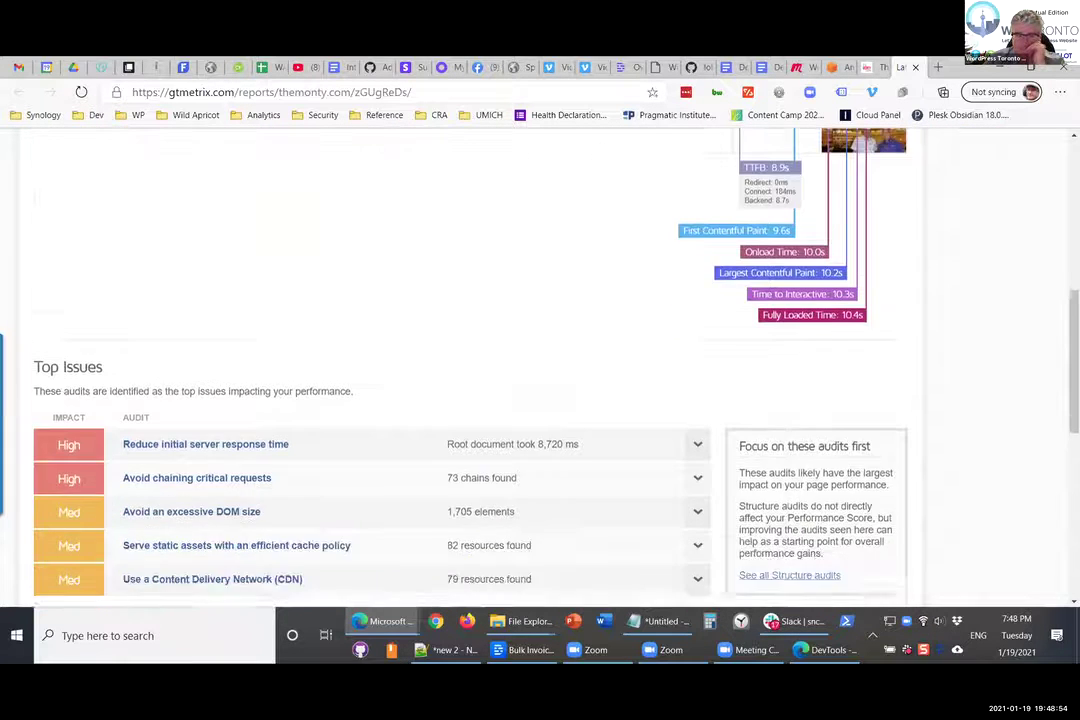
{"action": "scroll", "coordinate": [788, 478], "scroll_direction": "down", "scroll_amount": 1}
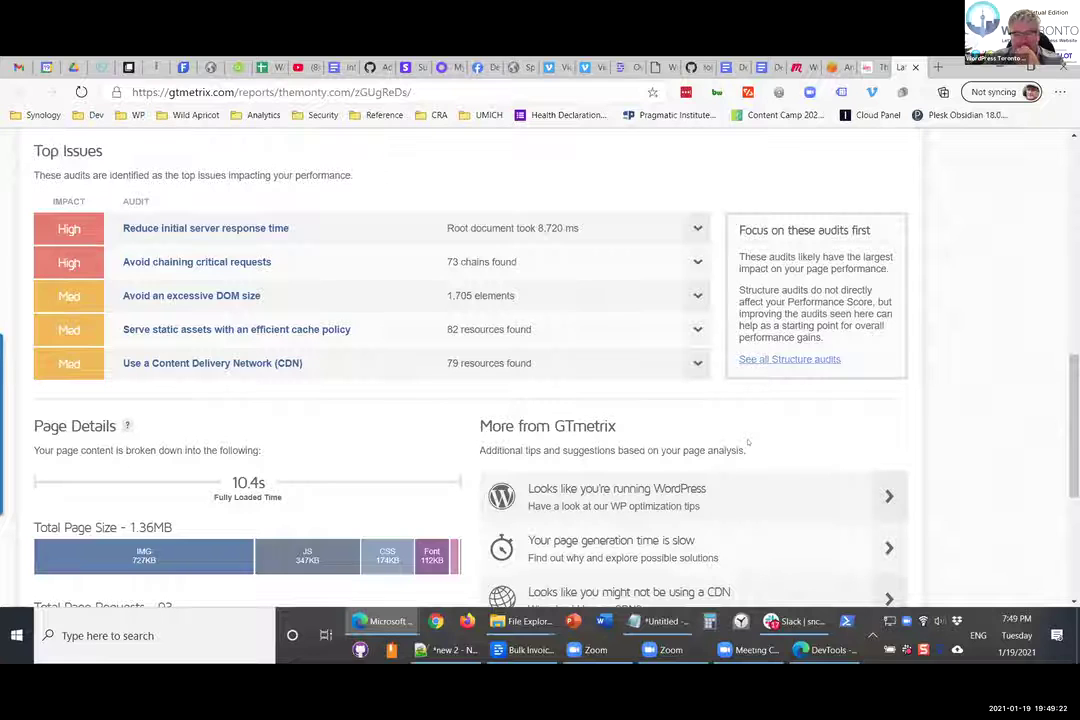
{"action": "scroll", "coordinate": [745, 443], "scroll_direction": "down", "scroll_amount": 1}
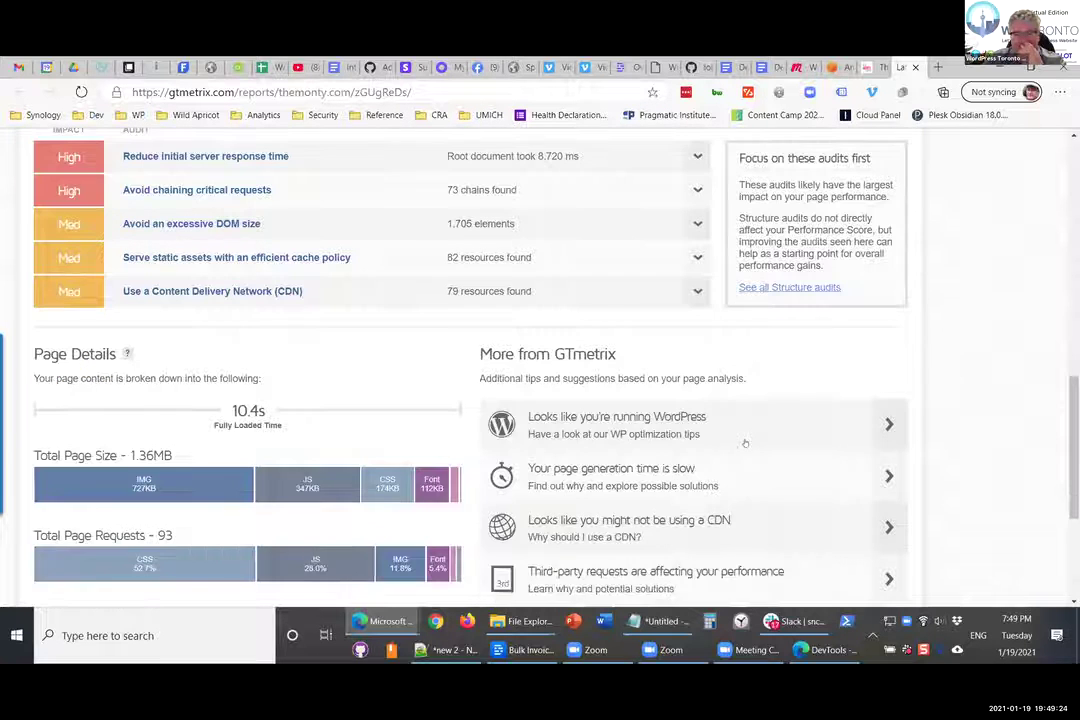
{"action": "scroll", "coordinate": [537, 499], "scroll_direction": "down", "scroll_amount": 1}
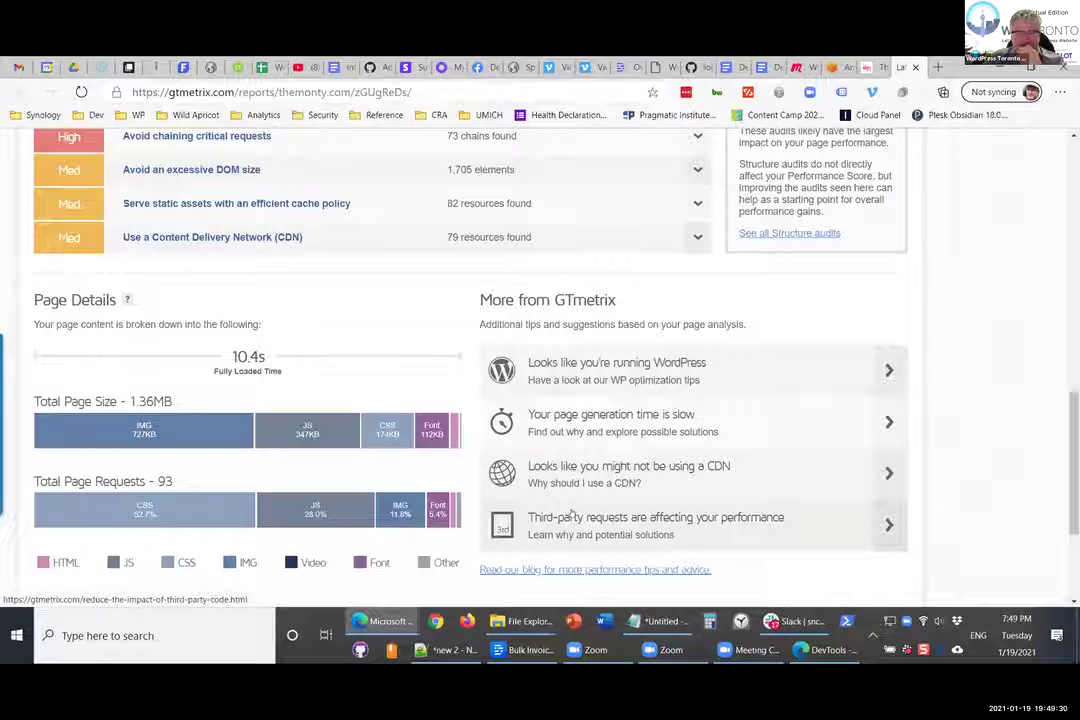
{"action": "mouse_move", "coordinate": [157, 431]}
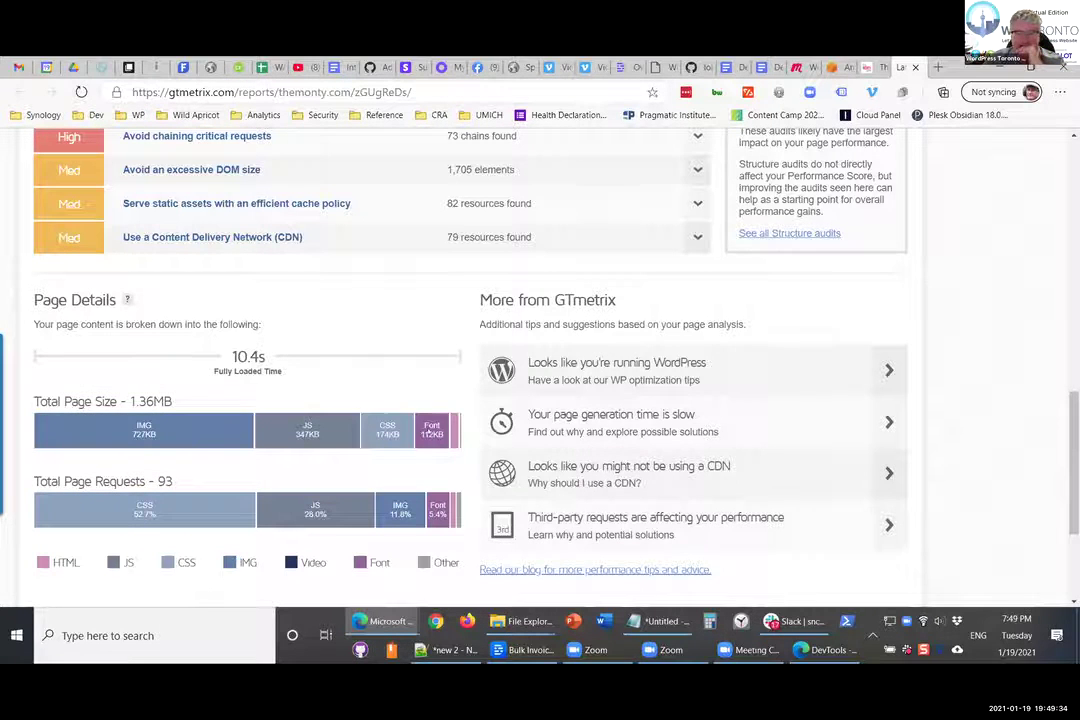
{"action": "scroll", "coordinate": [431, 436], "scroll_direction": "down", "scroll_amount": 1}
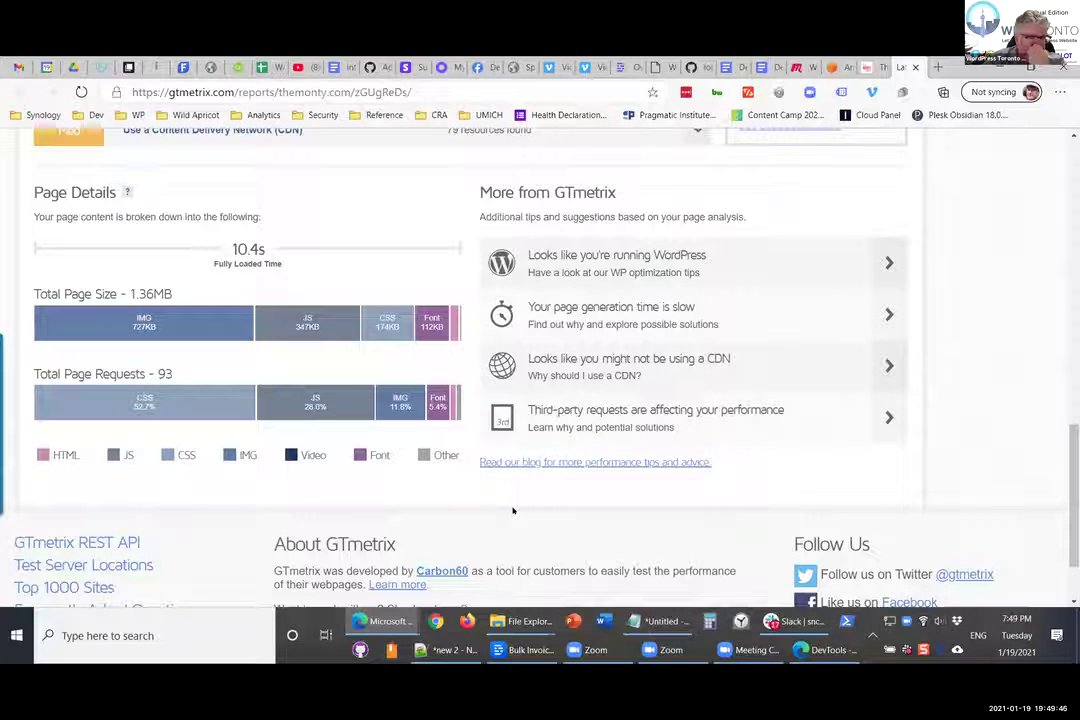
{"action": "mouse_move", "coordinate": [164, 380]}
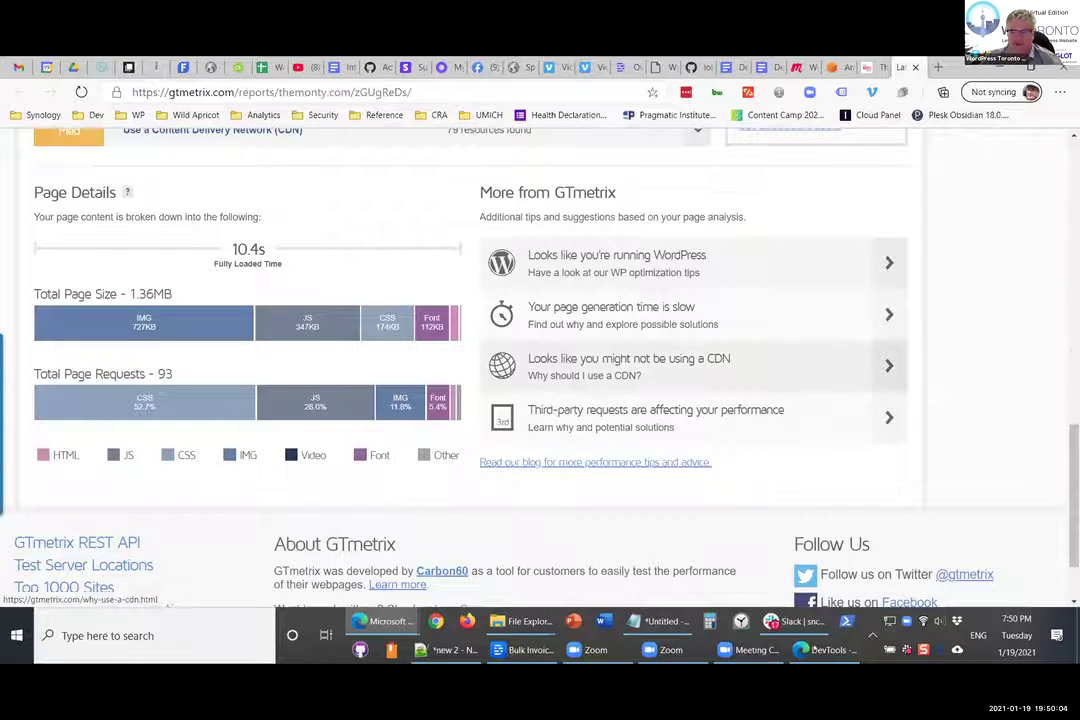
{"action": "scroll", "coordinate": [690, 450], "scroll_direction": "up", "scroll_amount": 3}
Step: Maximize the recorded DevTools profile, examine its full timeline and time summary, and close DevTools
{"action": "key", "text": "alt+Tab"}
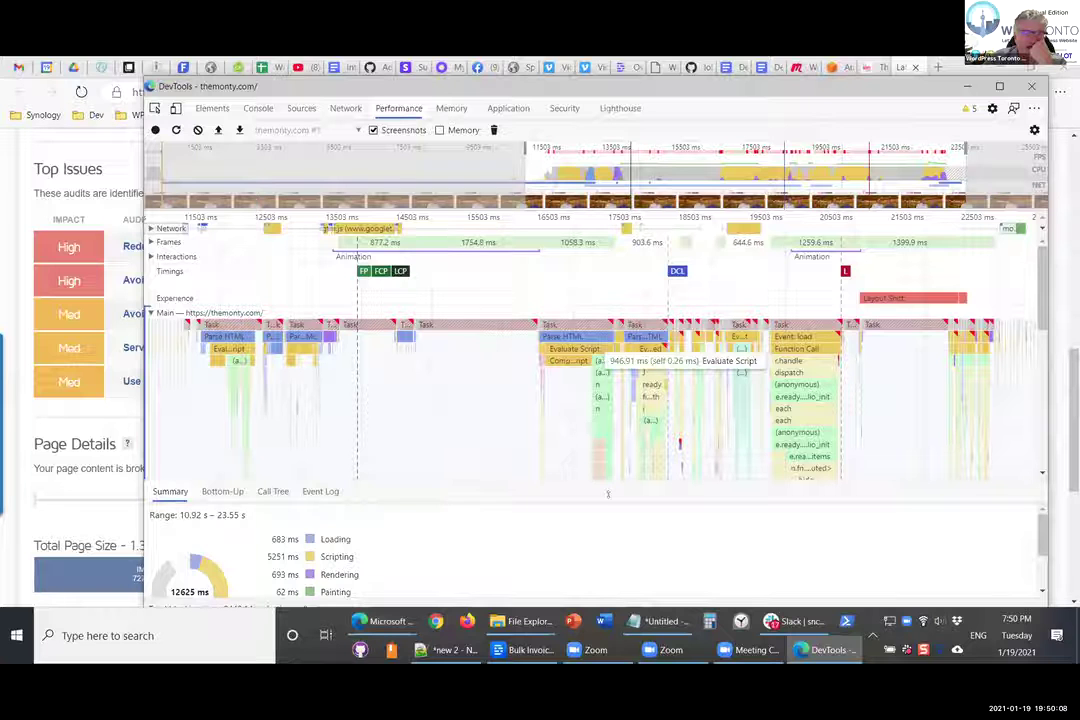
{"action": "double_click", "coordinate": [400, 88]}
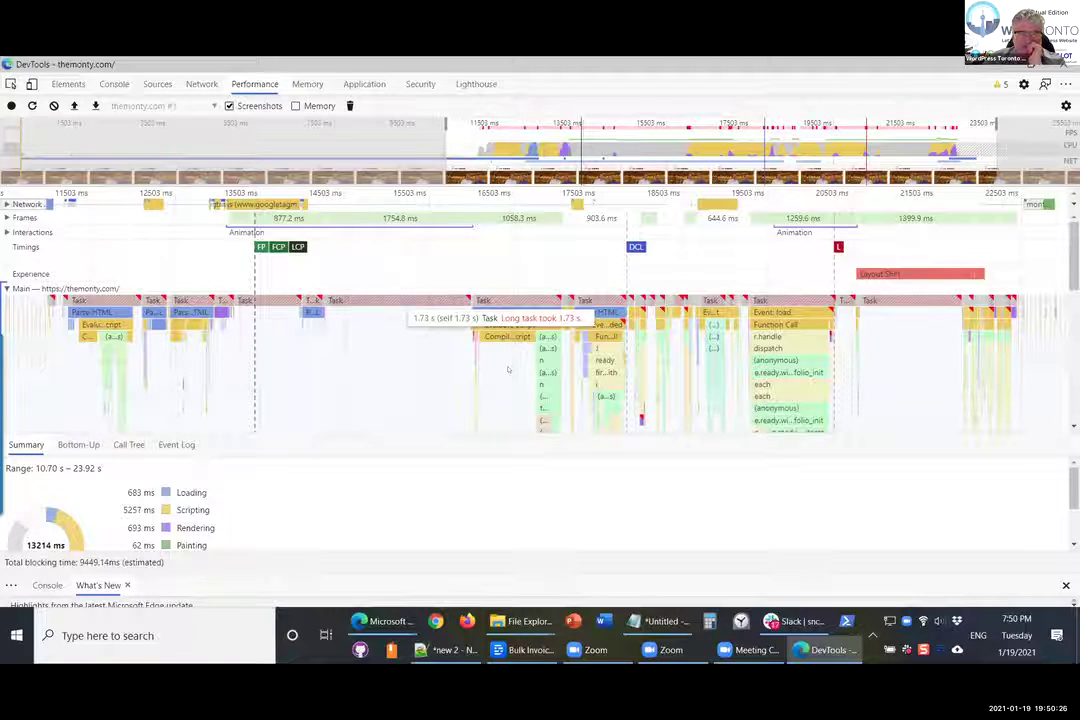
{"action": "scroll", "coordinate": [488, 312], "scroll_direction": "down", "scroll_amount": 2}
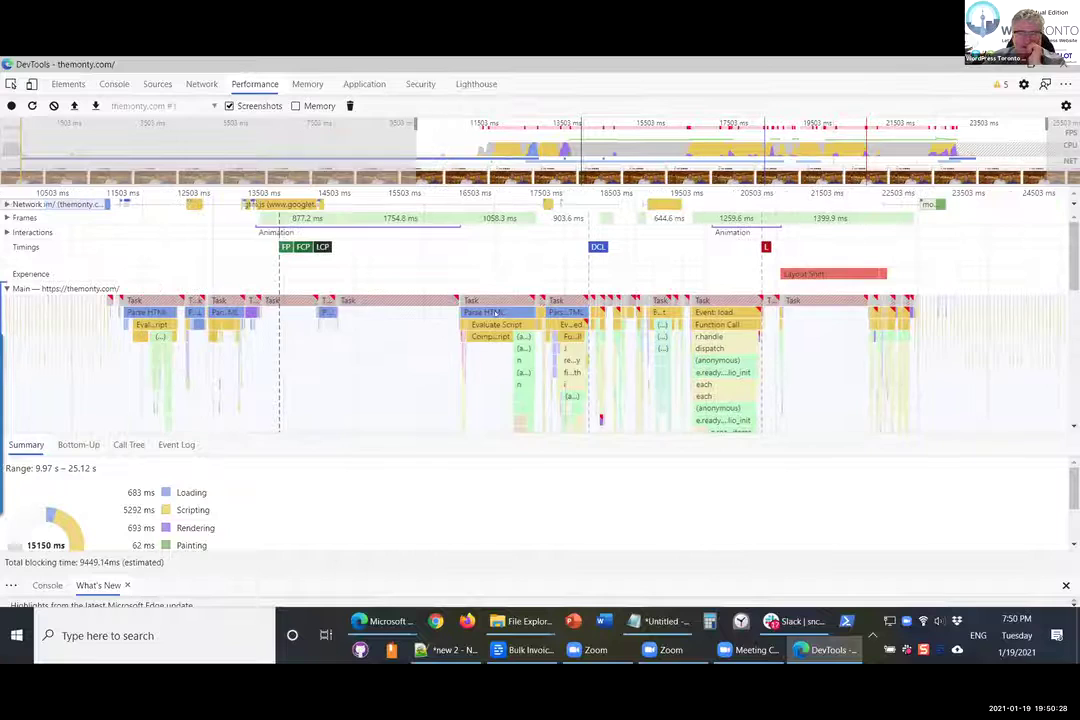
{"action": "scroll", "coordinate": [494, 312], "scroll_direction": "down", "scroll_amount": 2}
{"action": "scroll", "coordinate": [491, 214], "scroll_direction": "down", "scroll_amount": 2}
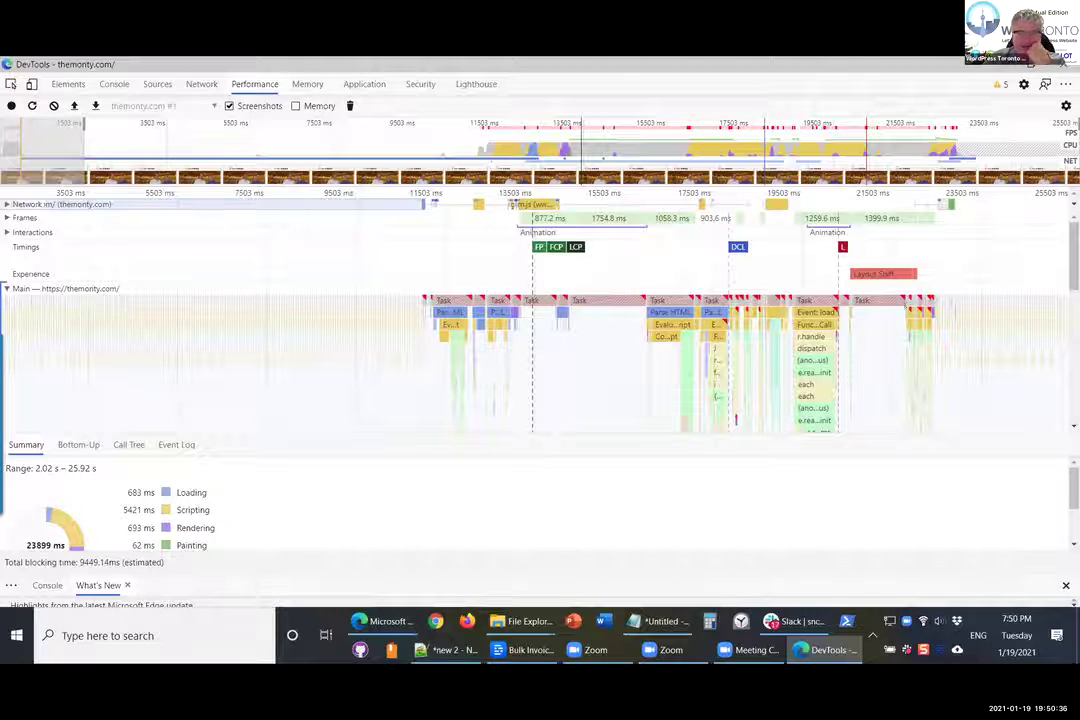
{"action": "scroll", "coordinate": [514, 483], "scroll_direction": "down", "scroll_amount": 2}
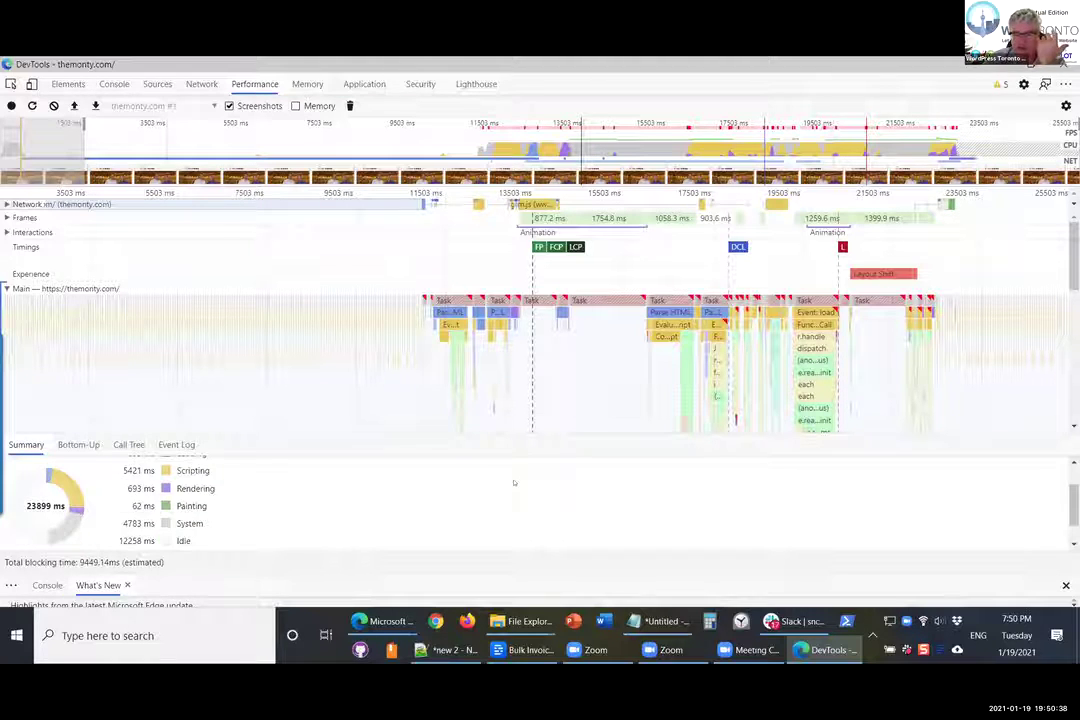
{"action": "scroll", "coordinate": [514, 477], "scroll_direction": "up", "scroll_amount": 2}
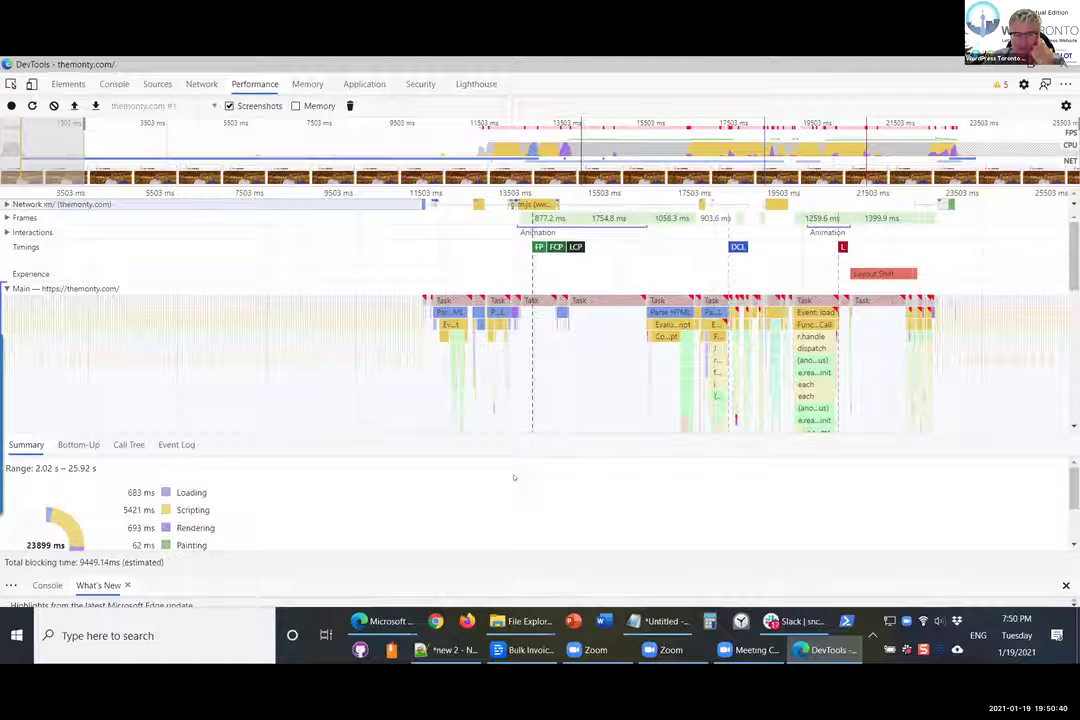
{"action": "scroll", "coordinate": [515, 475], "scroll_direction": "down", "scroll_amount": 2}
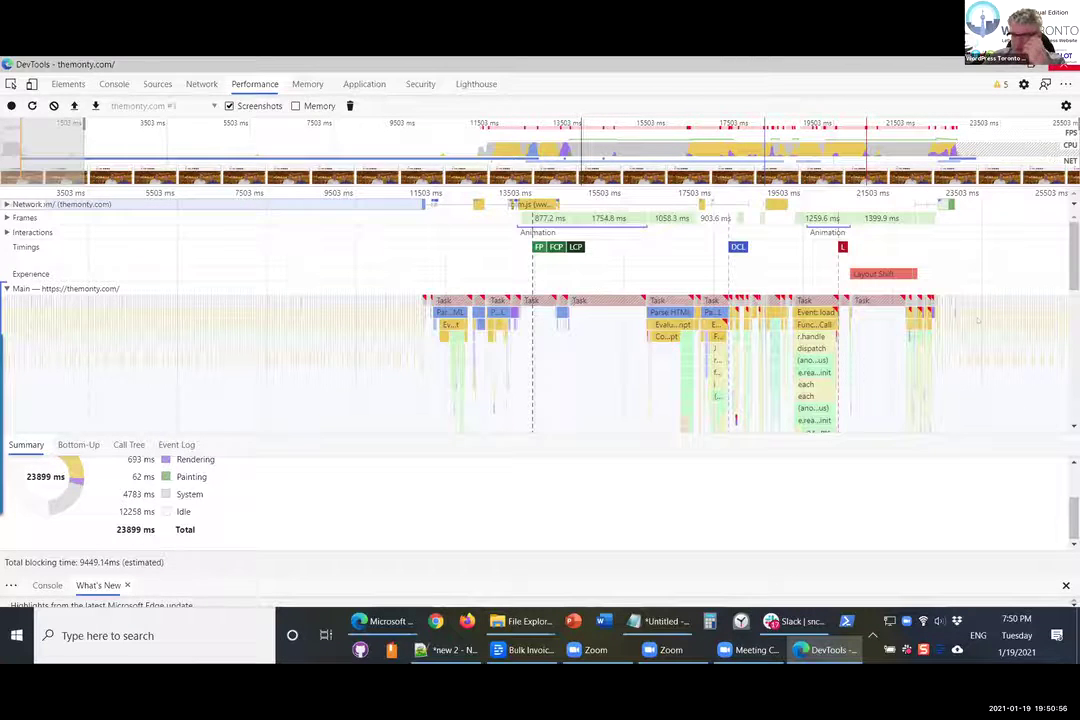
{"action": "key", "text": "F12"}
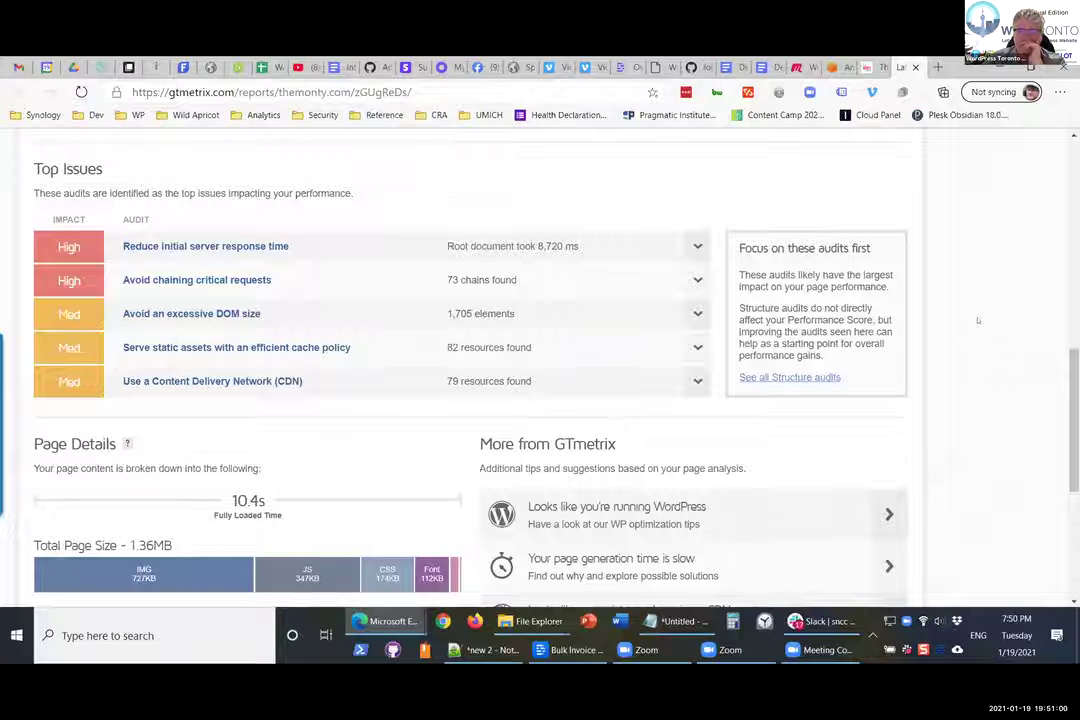
Step: Review the GTmetrix speed timeline and scores for themonty.com once more and close the report
{"action": "scroll", "coordinate": [978, 320], "scroll_direction": "up", "scroll_amount": 3}
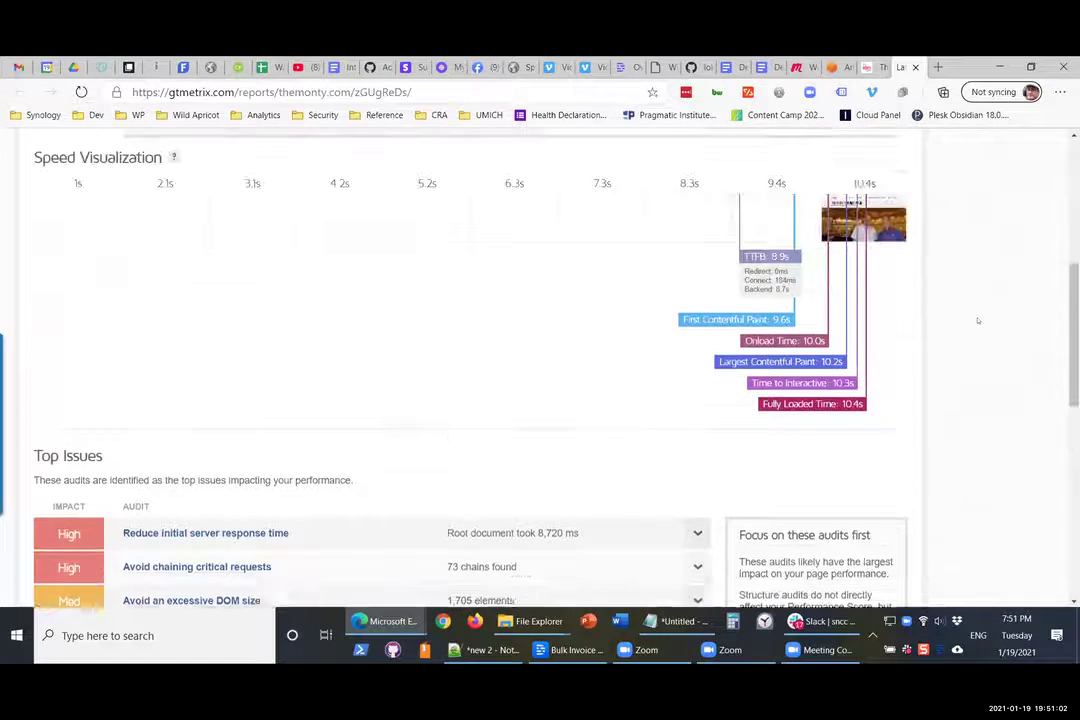
{"action": "scroll", "coordinate": [978, 320], "scroll_direction": "up", "scroll_amount": 1}
{"action": "scroll", "coordinate": [978, 320], "scroll_direction": "up", "scroll_amount": 1}
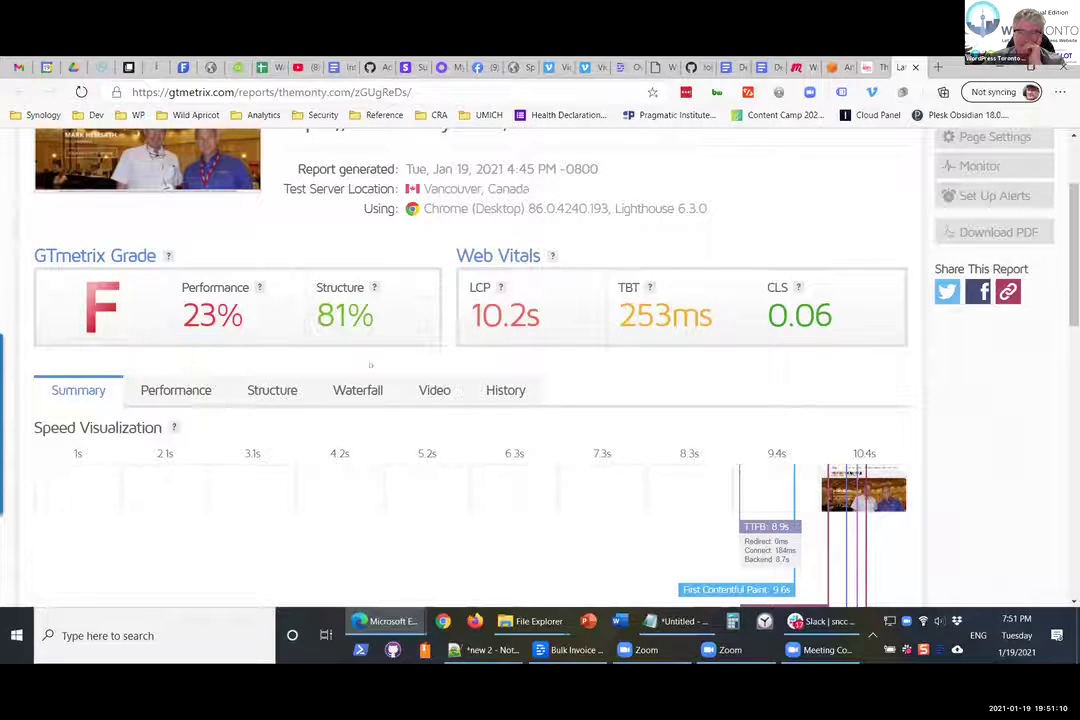
{"action": "scroll", "coordinate": [892, 421], "scroll_direction": "down", "scroll_amount": 1}
{"action": "scroll", "coordinate": [892, 421], "scroll_direction": "down", "scroll_amount": 1}
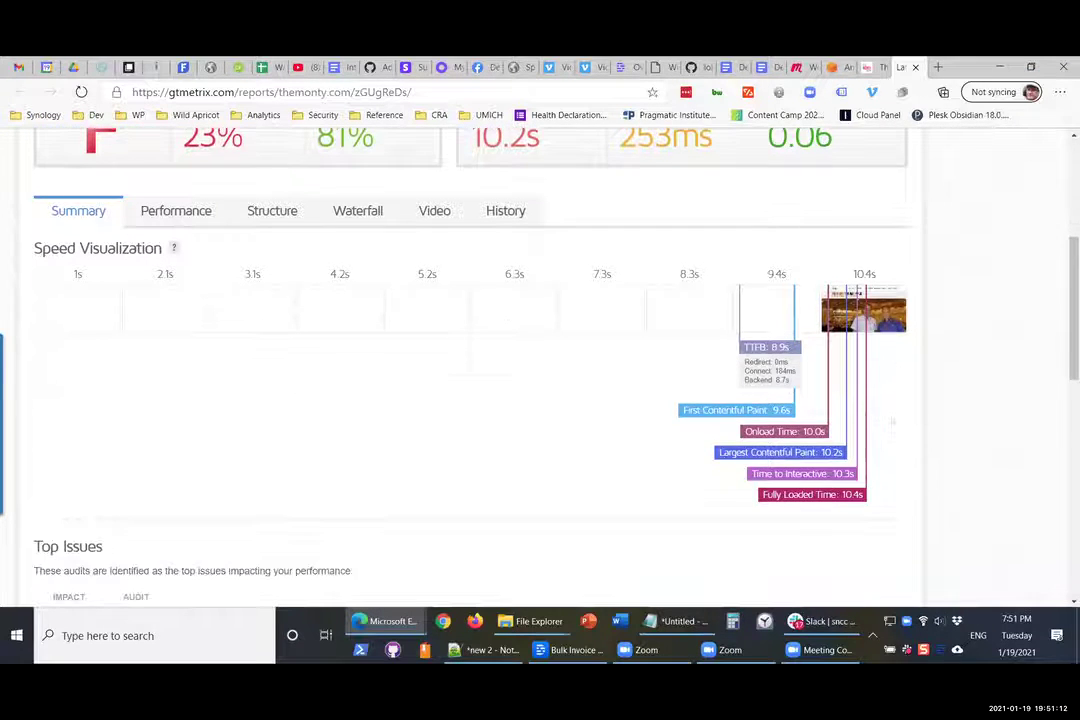
{"action": "scroll", "coordinate": [892, 421], "scroll_direction": "up", "scroll_amount": 1}
{"action": "scroll", "coordinate": [1002, 414], "scroll_direction": "up", "scroll_amount": 3}
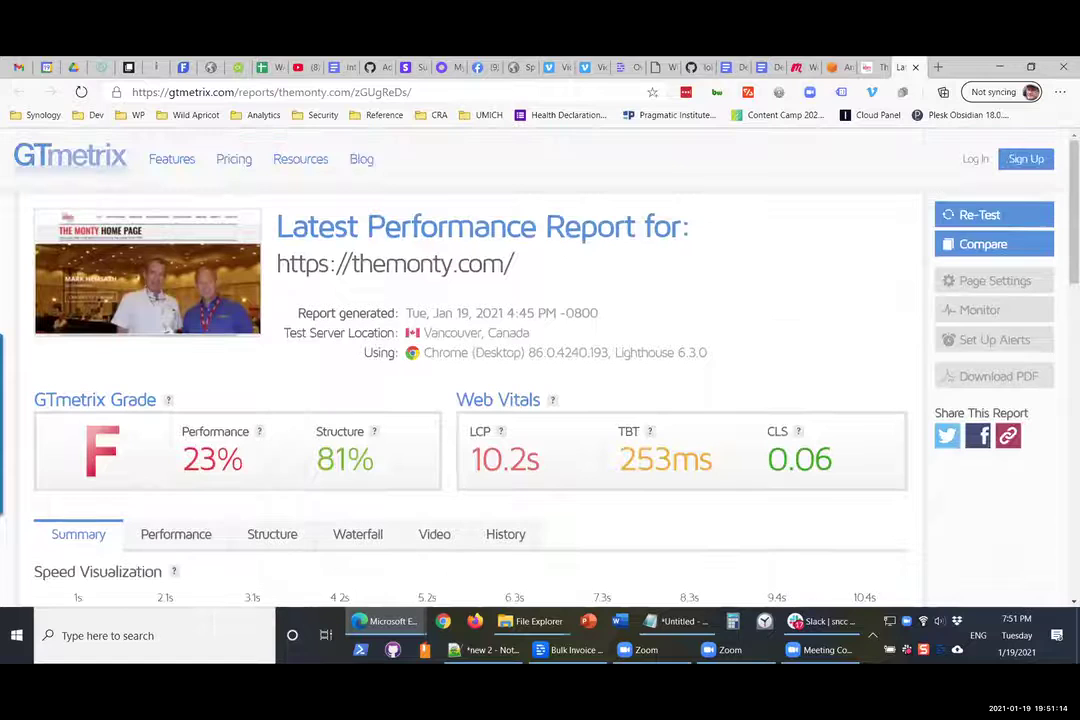
{"action": "left_click", "coordinate": [915, 67]}
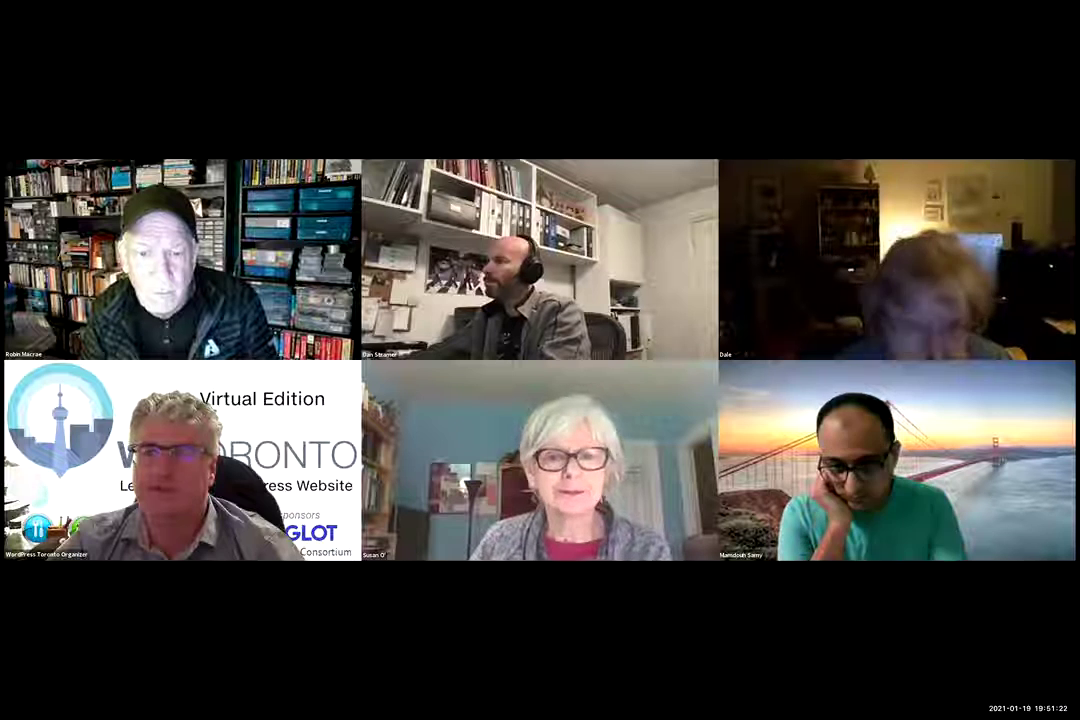
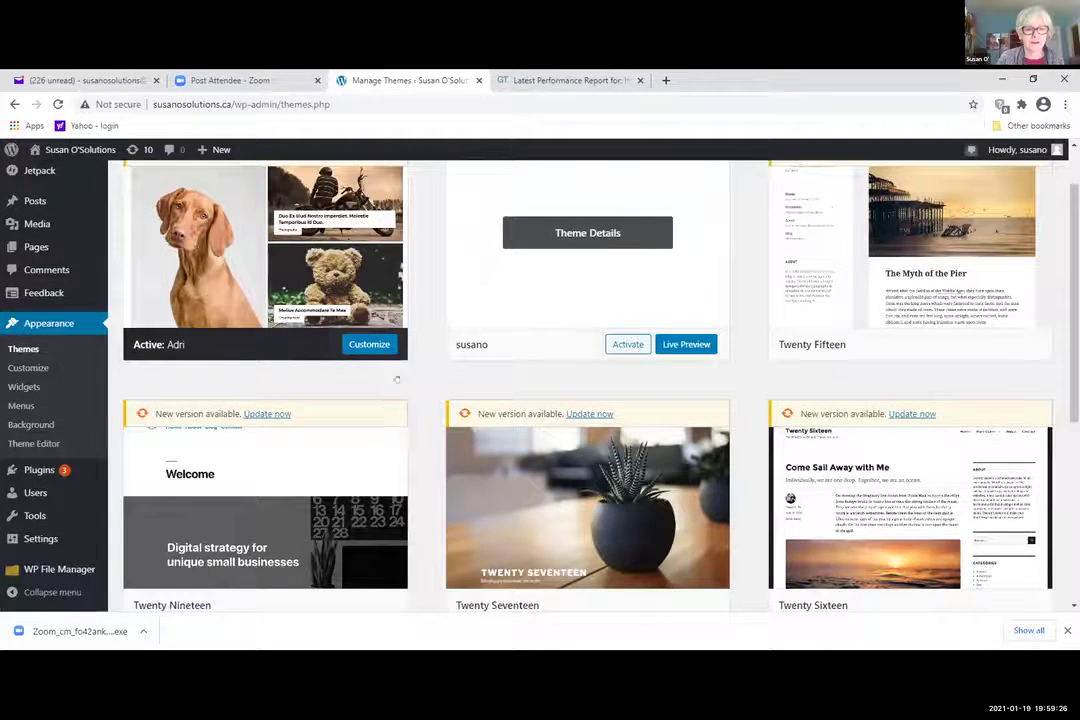
Step: Look through all installed themes and open the details of the active Adri theme
{"action": "scroll", "coordinate": [308, 462], "scroll_direction": "down", "scroll_amount": 2}
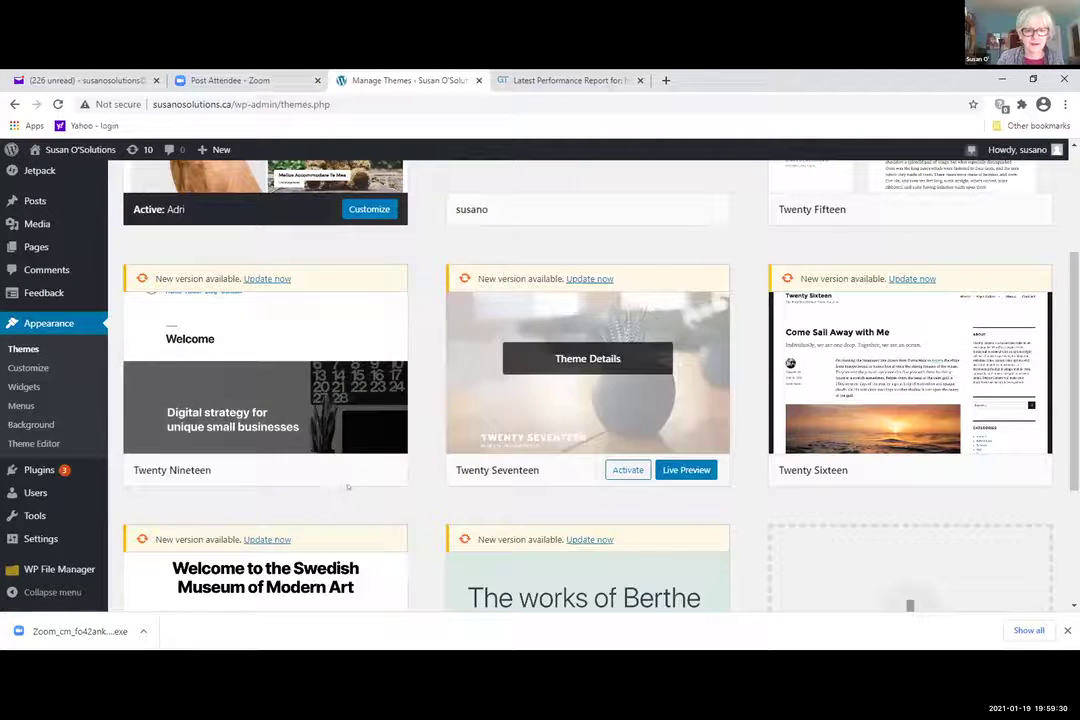
{"action": "scroll", "coordinate": [352, 518], "scroll_direction": "down", "scroll_amount": 2}
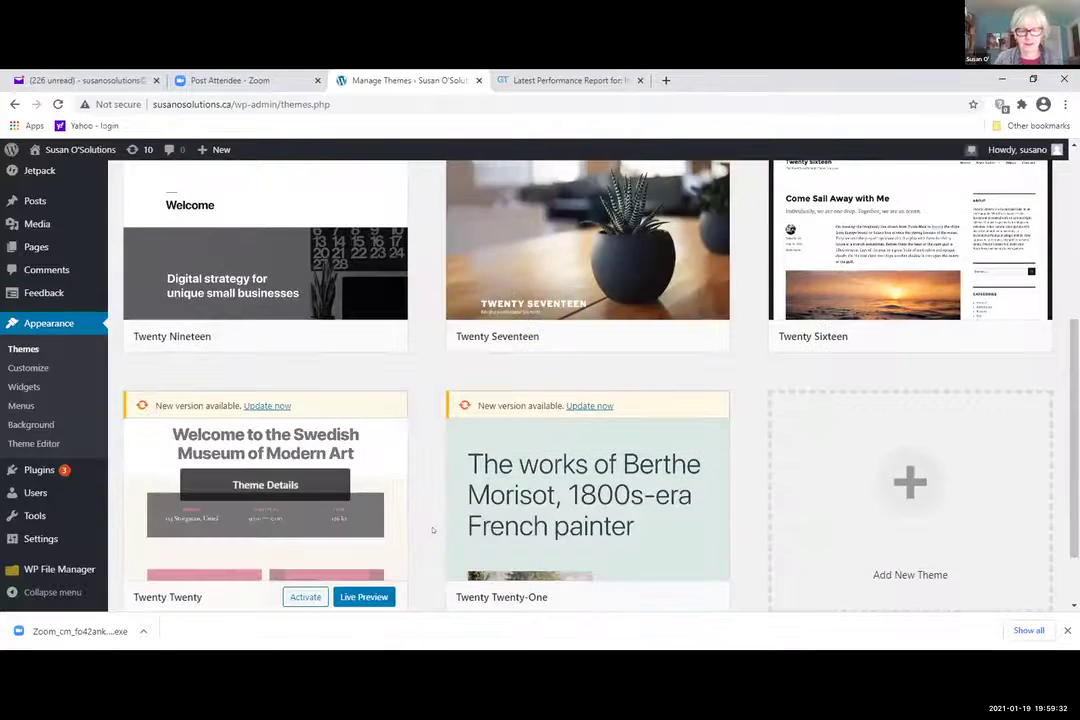
{"action": "scroll", "coordinate": [433, 530], "scroll_direction": "down", "scroll_amount": 2}
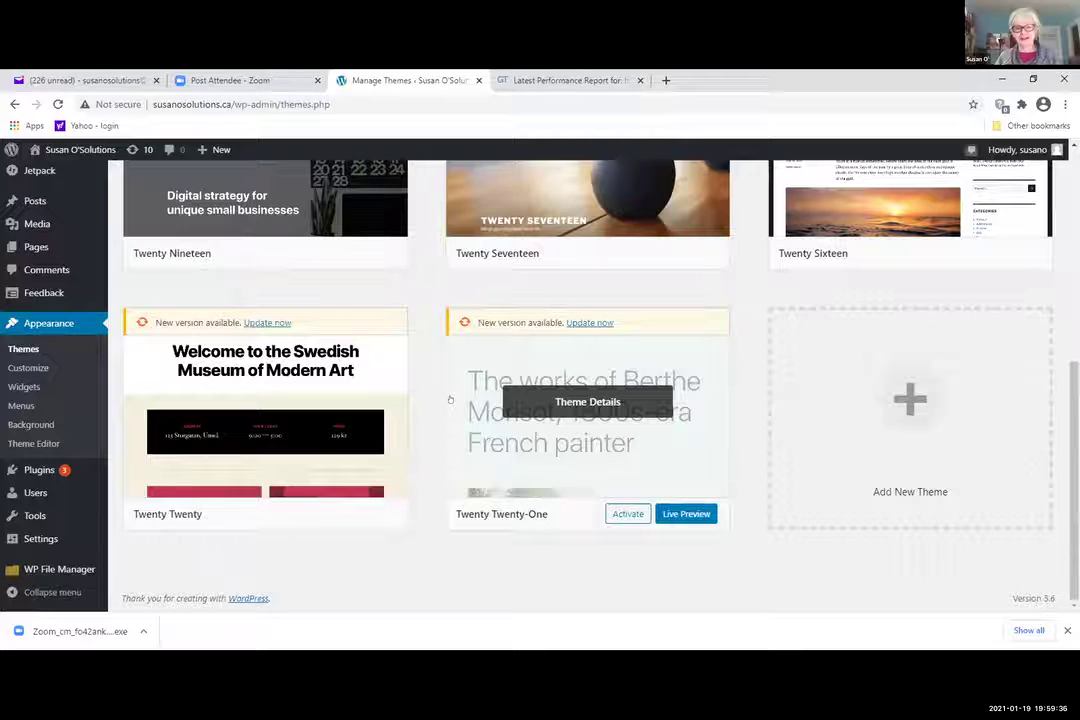
{"action": "scroll", "coordinate": [411, 444], "scroll_direction": "up", "scroll_amount": 6}
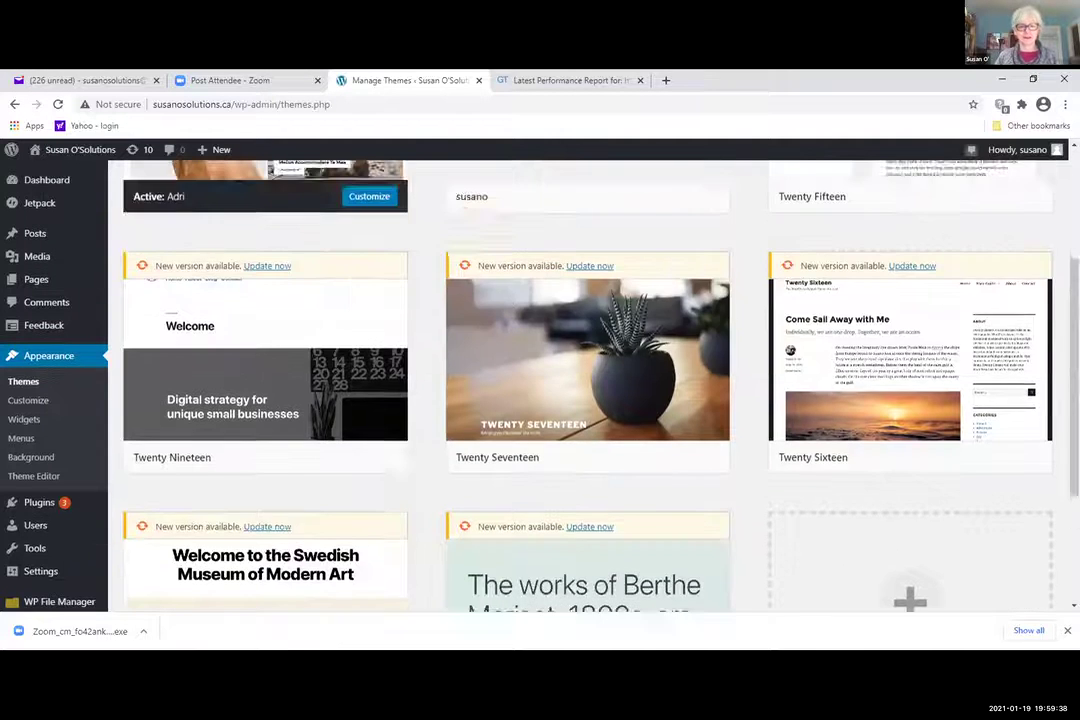
{"action": "scroll", "coordinate": [411, 444], "scroll_direction": "up", "scroll_amount": 1}
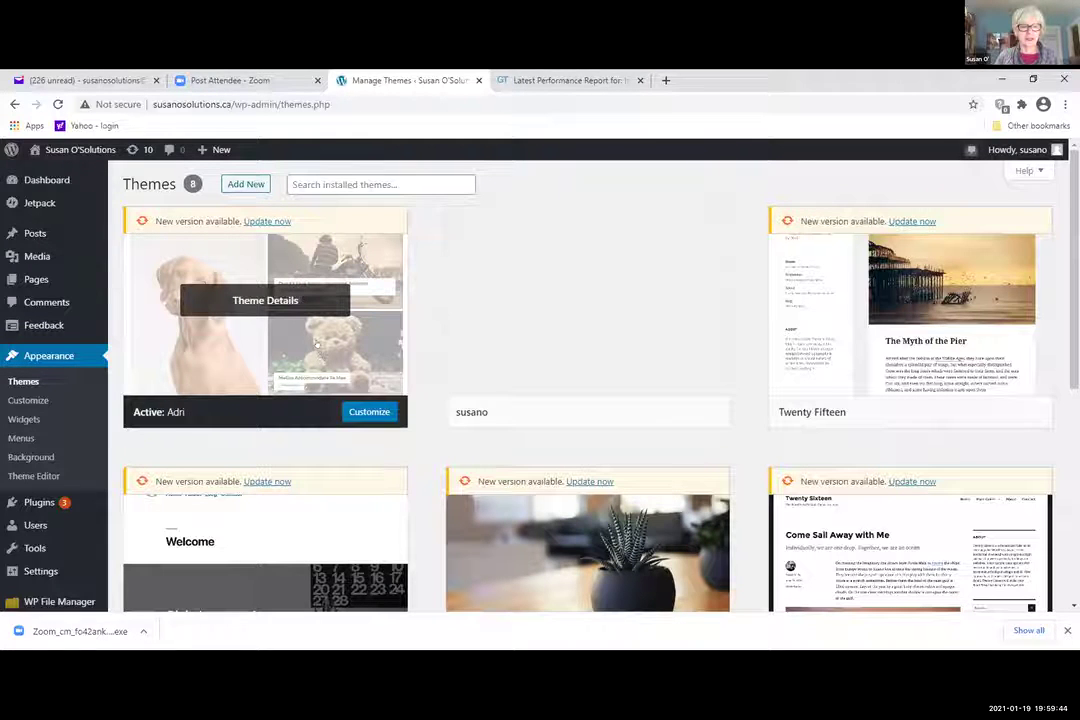
{"action": "left_click", "coordinate": [297, 315]}
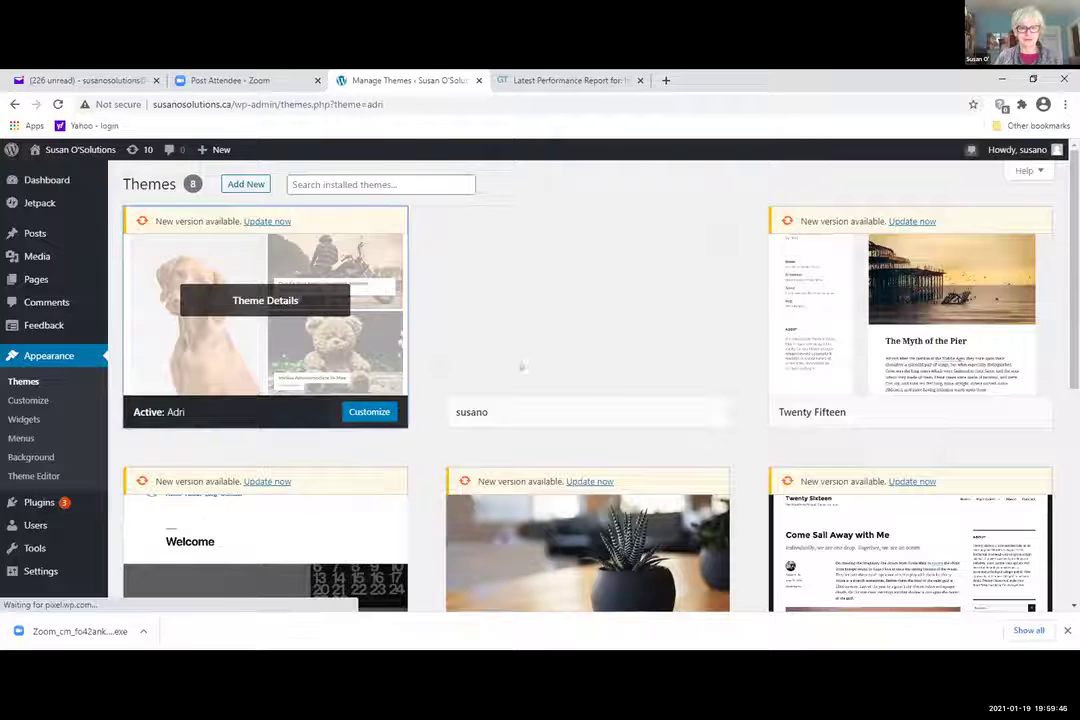
{"action": "scroll", "coordinate": [500, 515], "scroll_direction": "down", "scroll_amount": 2}
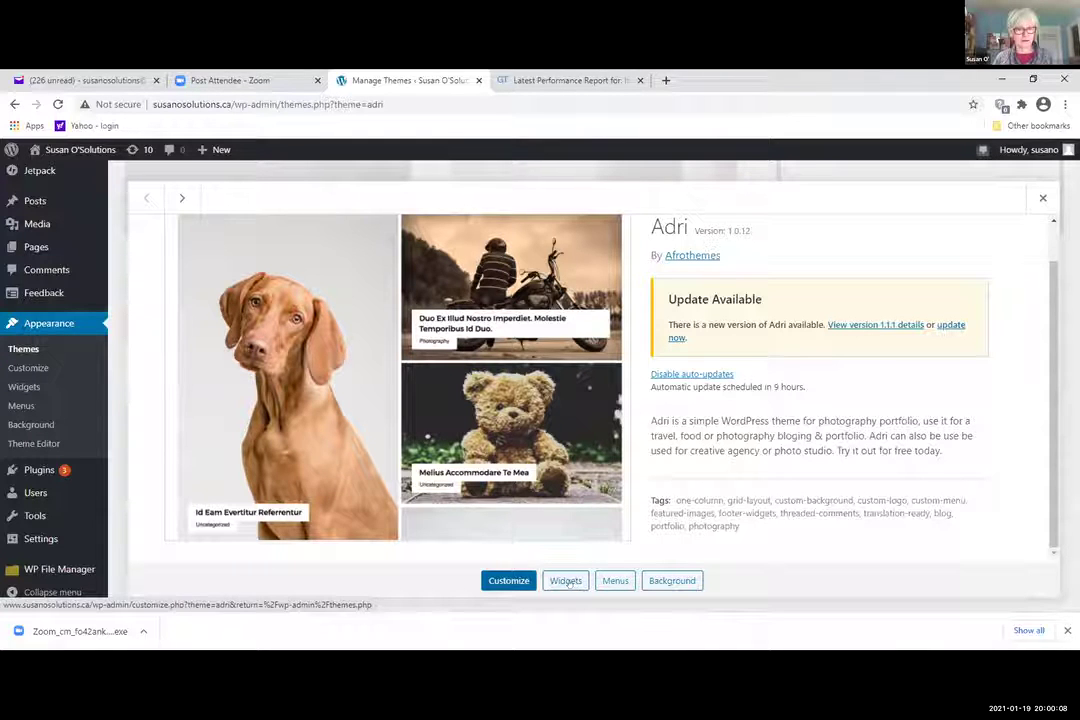
Step: Open the Adri theme's widgets and examine the available widgets alongside the Sidebar and Footer areas
{"action": "left_click", "coordinate": [566, 581]}
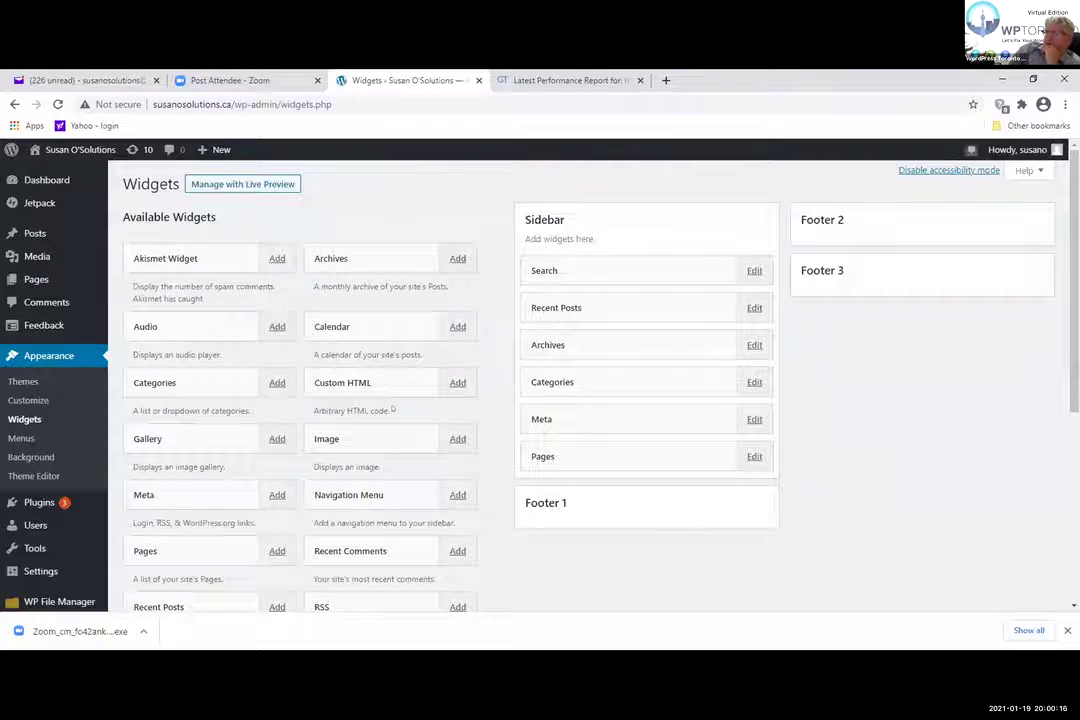
{"action": "scroll", "coordinate": [270, 476], "scroll_direction": "down", "scroll_amount": 1}
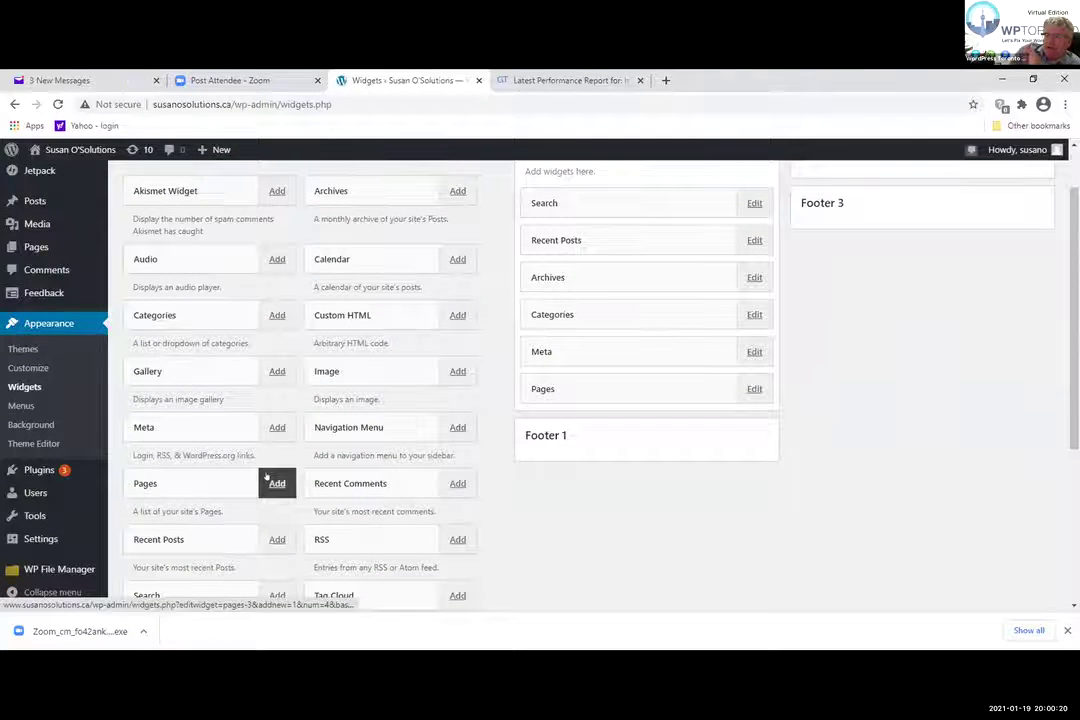
{"action": "scroll", "coordinate": [267, 478], "scroll_direction": "up", "scroll_amount": 1}
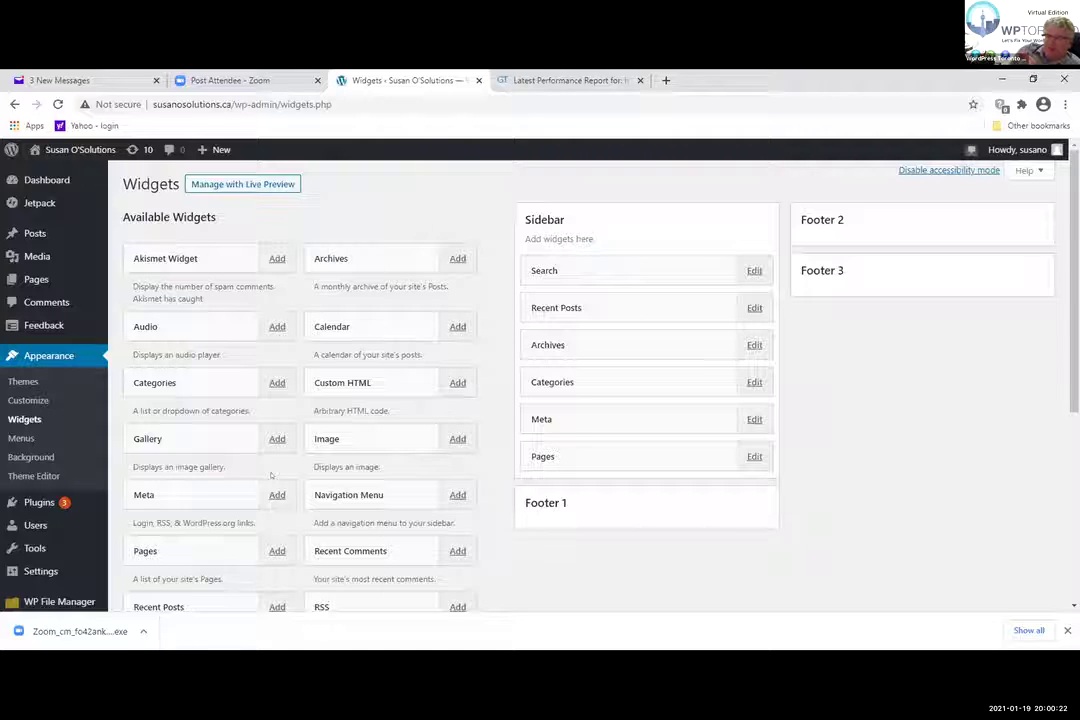
{"action": "scroll", "coordinate": [270, 476], "scroll_direction": "down", "scroll_amount": 2}
{"action": "scroll", "coordinate": [271, 463], "scroll_direction": "down", "scroll_amount": 1}
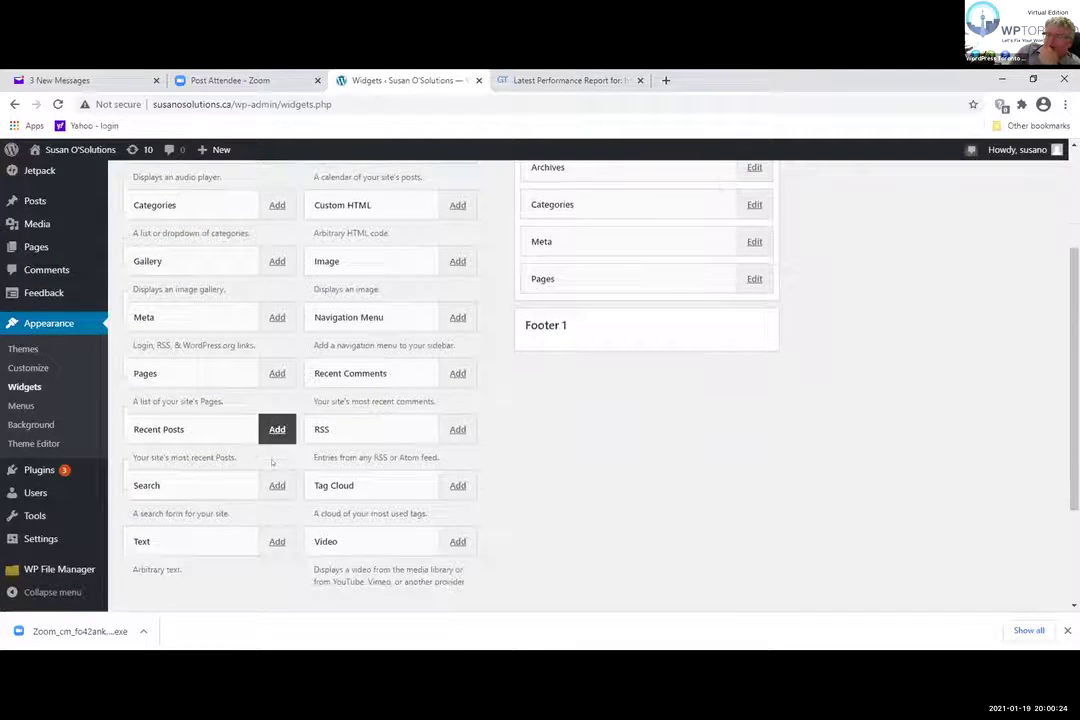
{"action": "scroll", "coordinate": [271, 465], "scroll_direction": "up", "scroll_amount": 3}
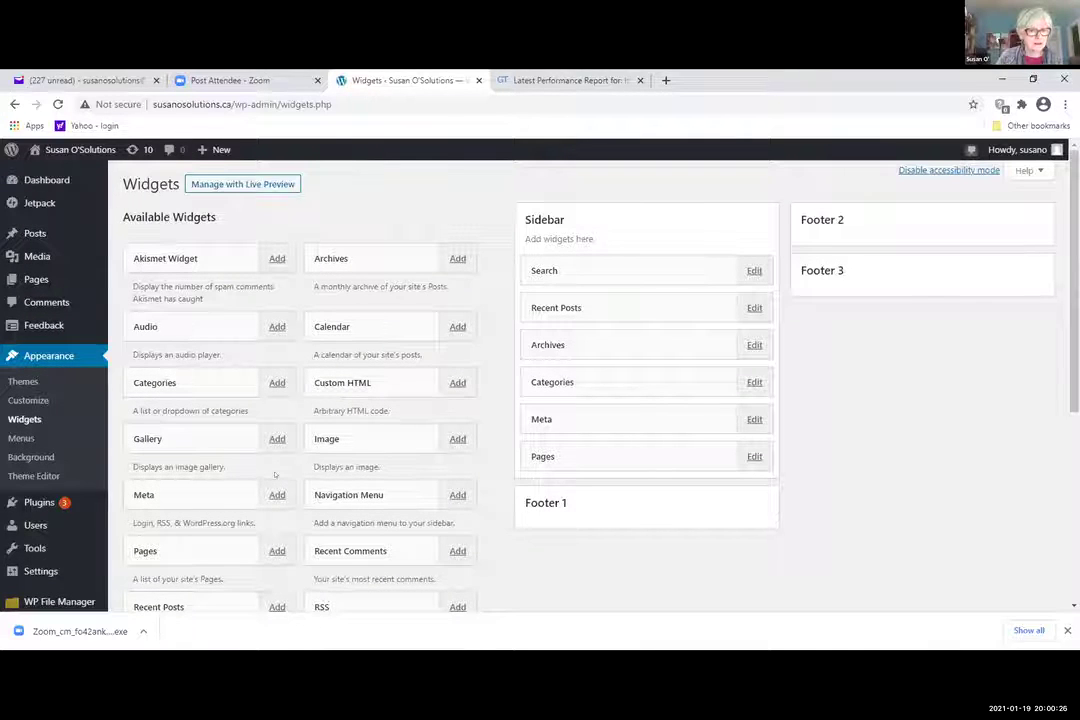
{"action": "scroll", "coordinate": [207, 461], "scroll_direction": "down", "scroll_amount": 3}
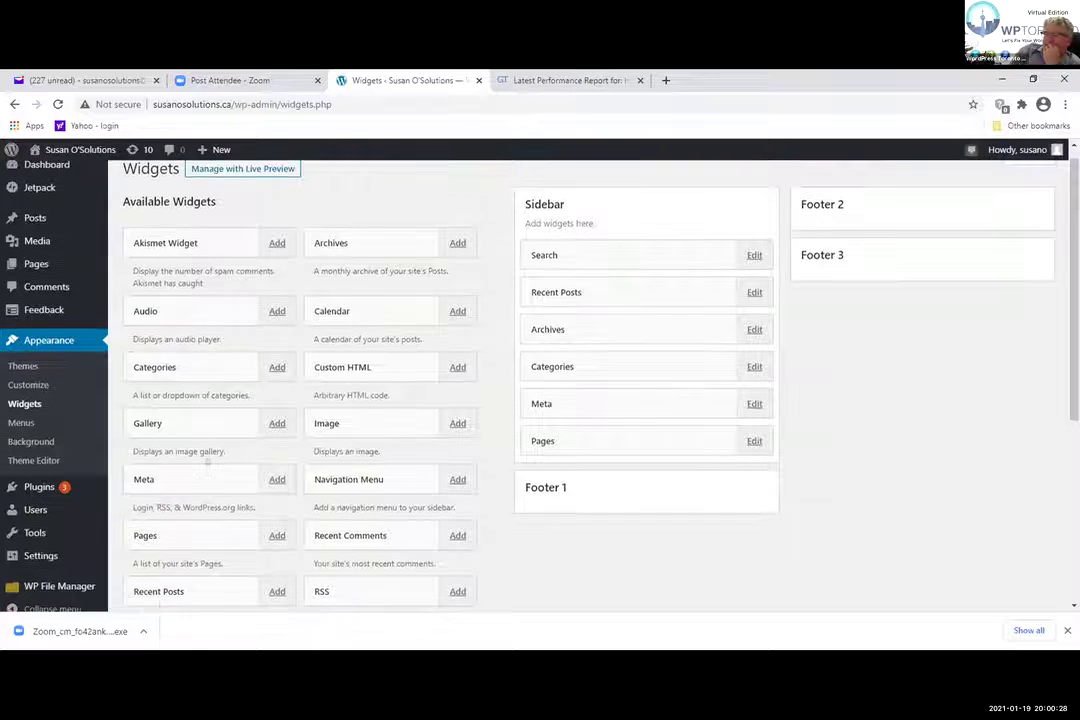
{"action": "scroll", "coordinate": [207, 475], "scroll_direction": "up", "scroll_amount": 2}
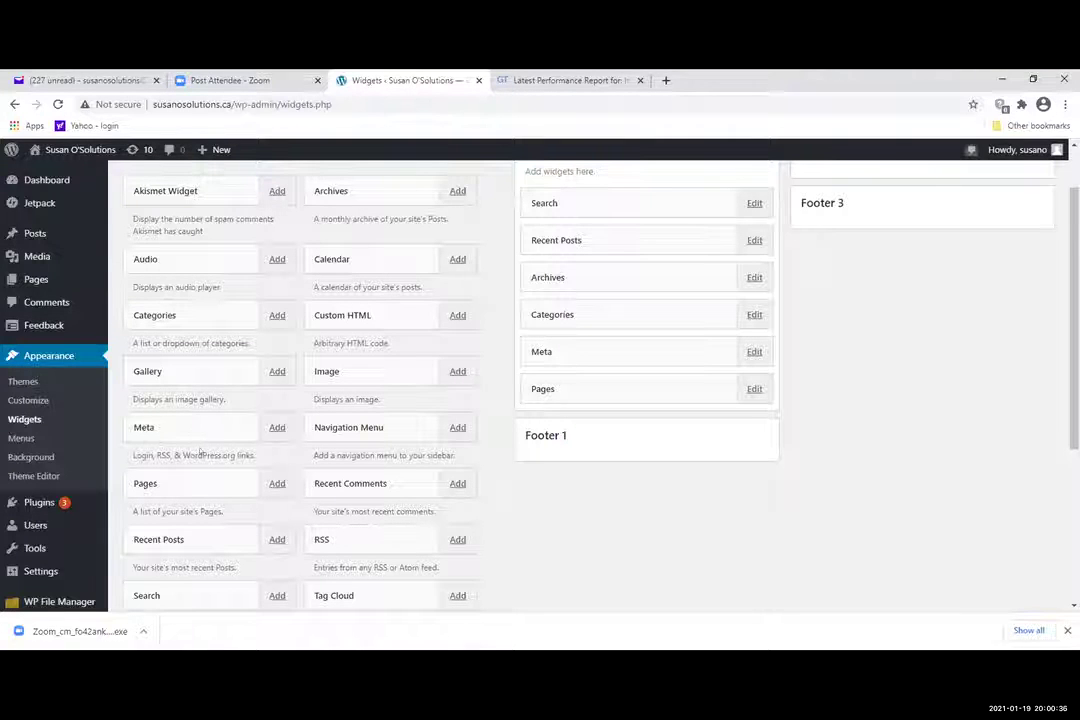
{"action": "scroll", "coordinate": [203, 458], "scroll_direction": "down", "scroll_amount": 2}
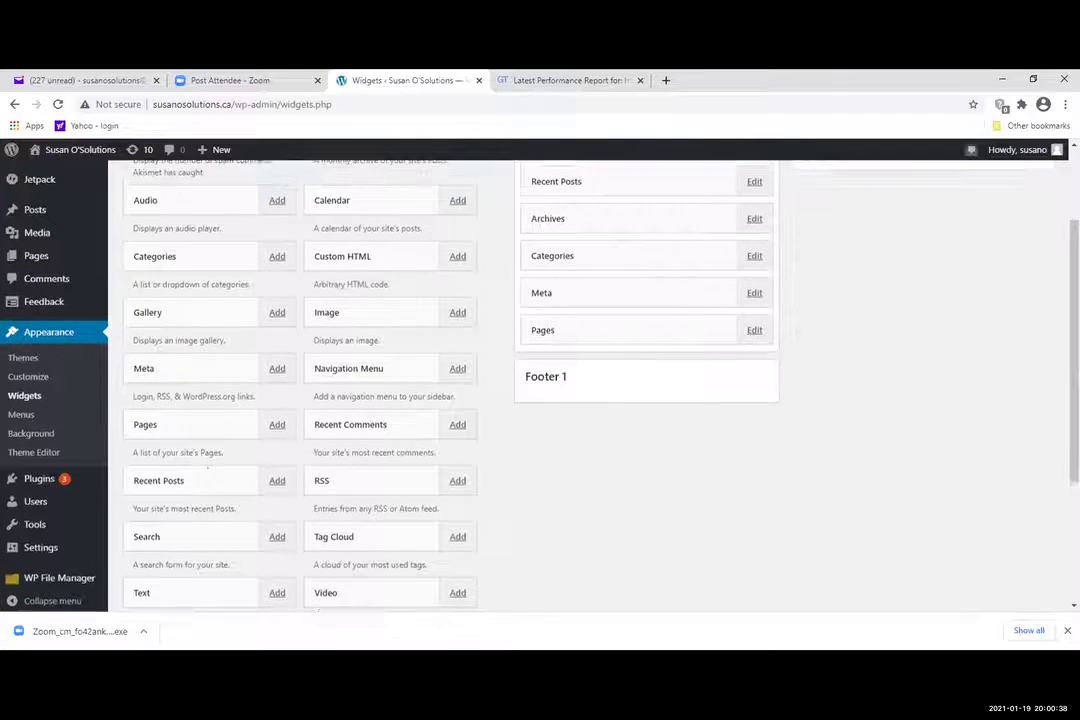
{"action": "scroll", "coordinate": [208, 467], "scroll_direction": "up", "scroll_amount": 2}
{"action": "scroll", "coordinate": [208, 467], "scroll_direction": "up", "scroll_amount": 2}
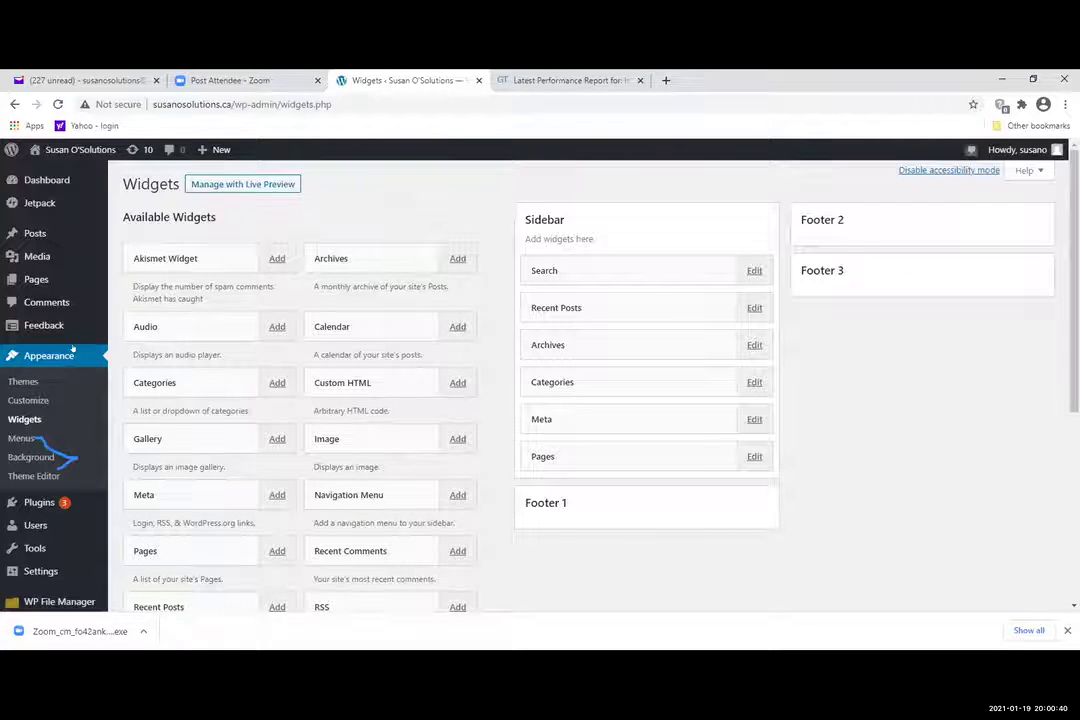
Step: Return to the themes list, inspect the Background Image setting in the Customizer, and close it without changes
{"action": "left_click", "coordinate": [57, 355]}
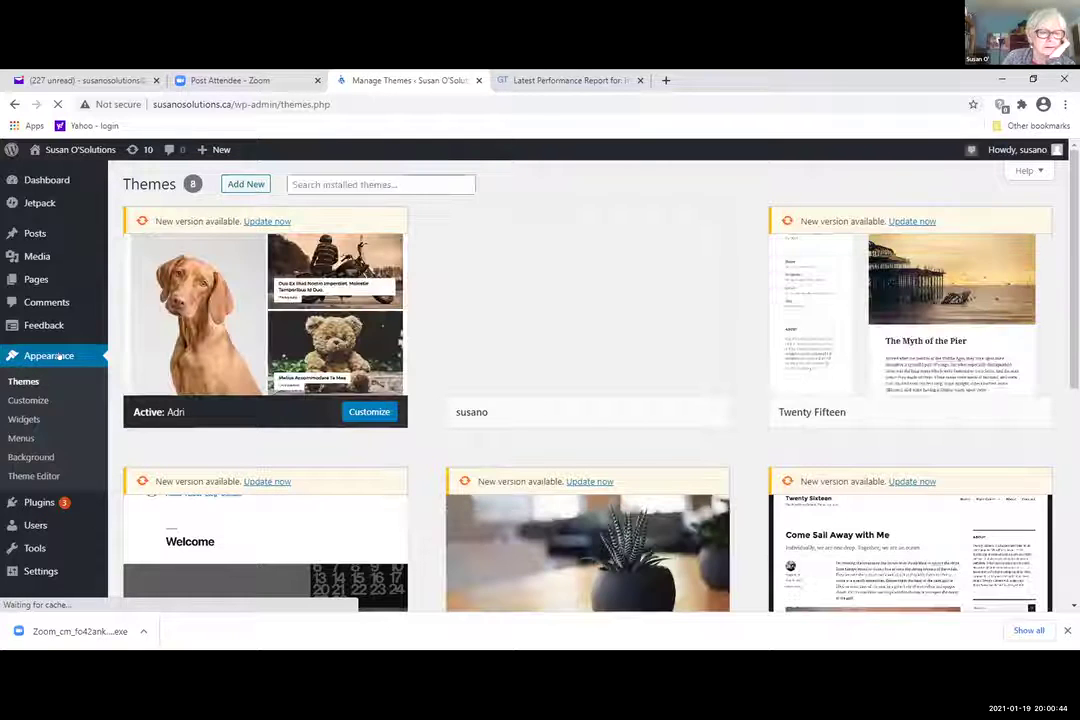
{"action": "left_click", "coordinate": [37, 455]}
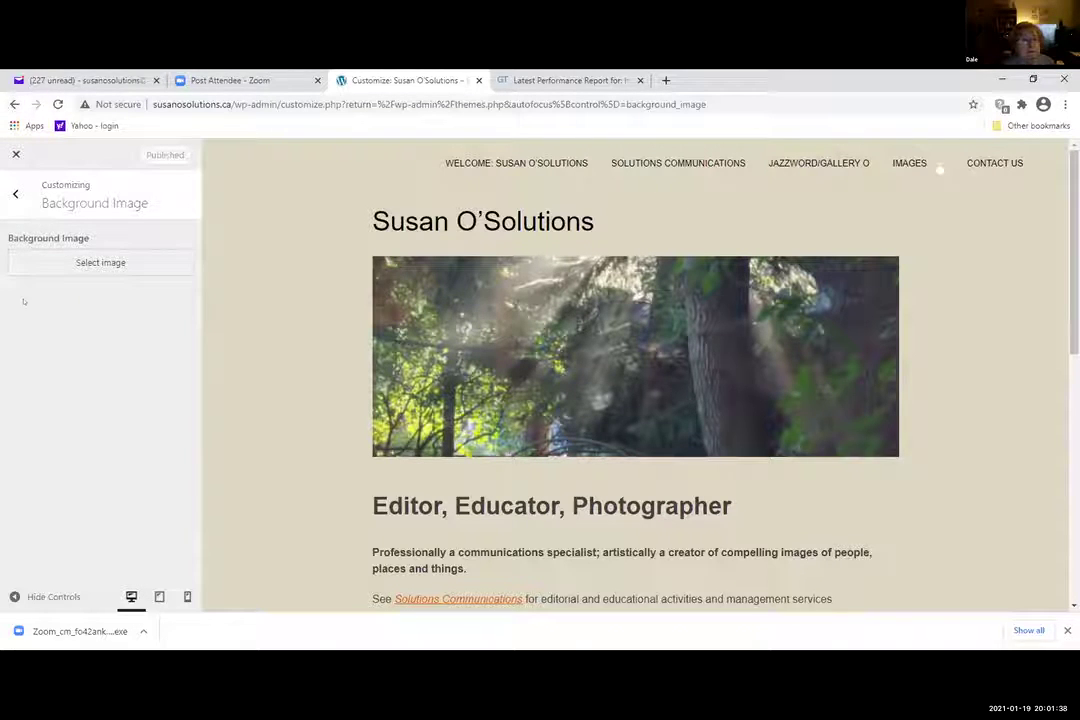
{"action": "left_click", "coordinate": [16, 152]}
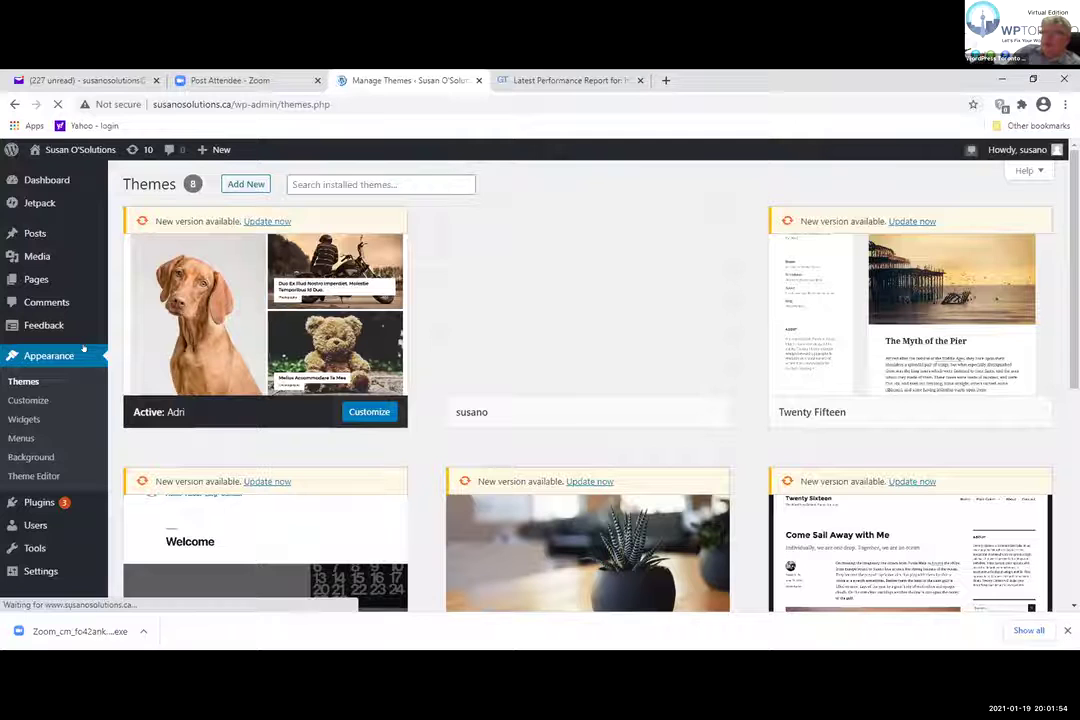
Step: Reopen the Adri theme's details, go to its widgets, and review the whole page through the Inactive Widgets section
{"action": "mouse_move", "coordinate": [169, 310]}
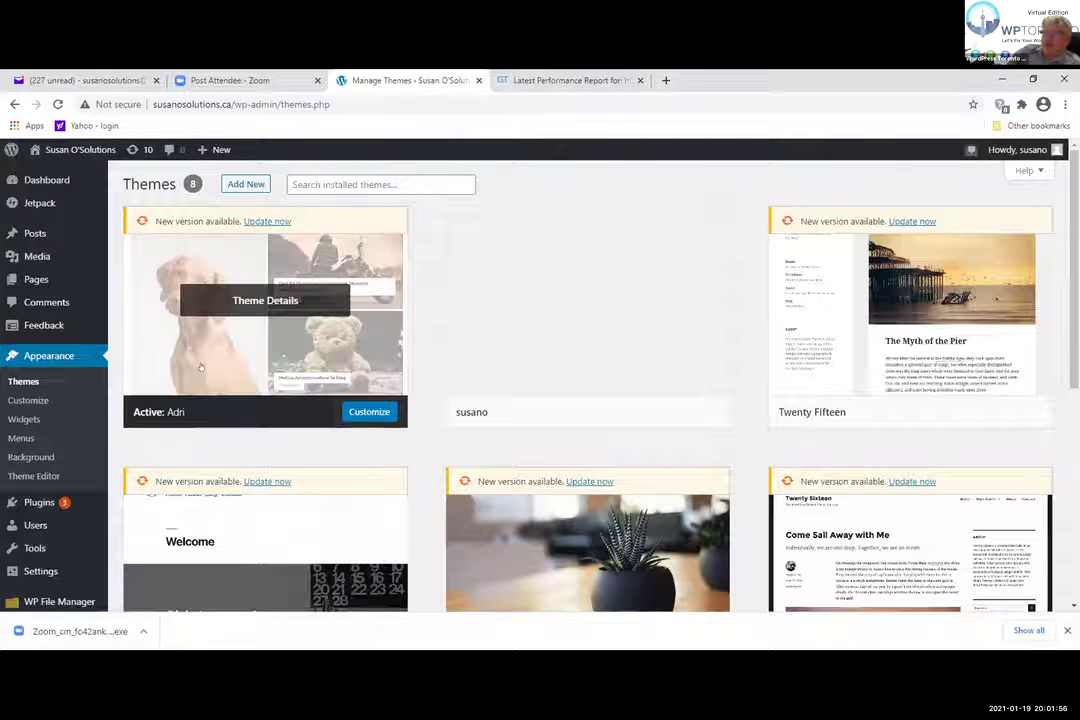
{"action": "left_click", "coordinate": [250, 310]}
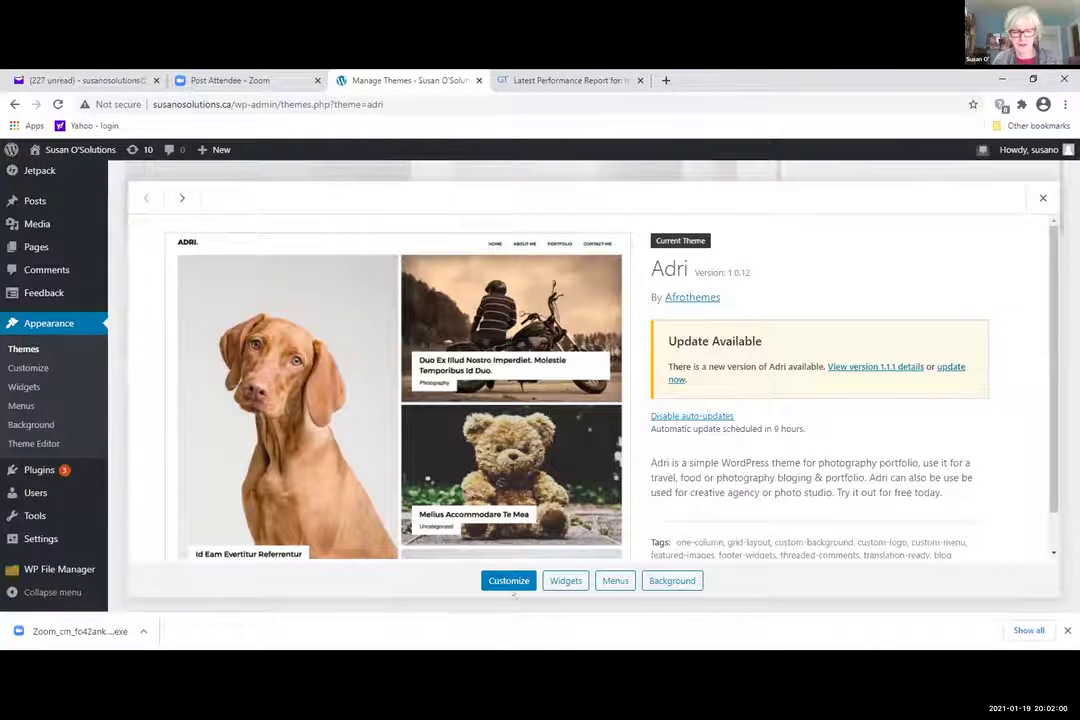
{"action": "left_click", "coordinate": [560, 582]}
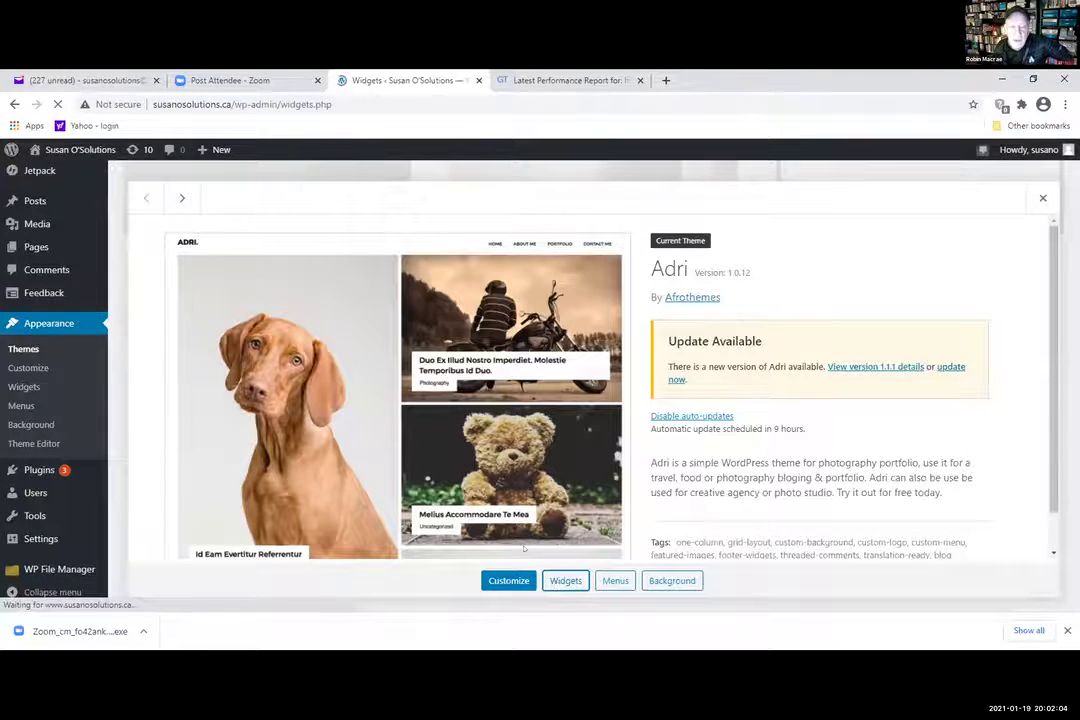
{"action": "scroll", "coordinate": [523, 548], "scroll_direction": "down", "scroll_amount": 1}
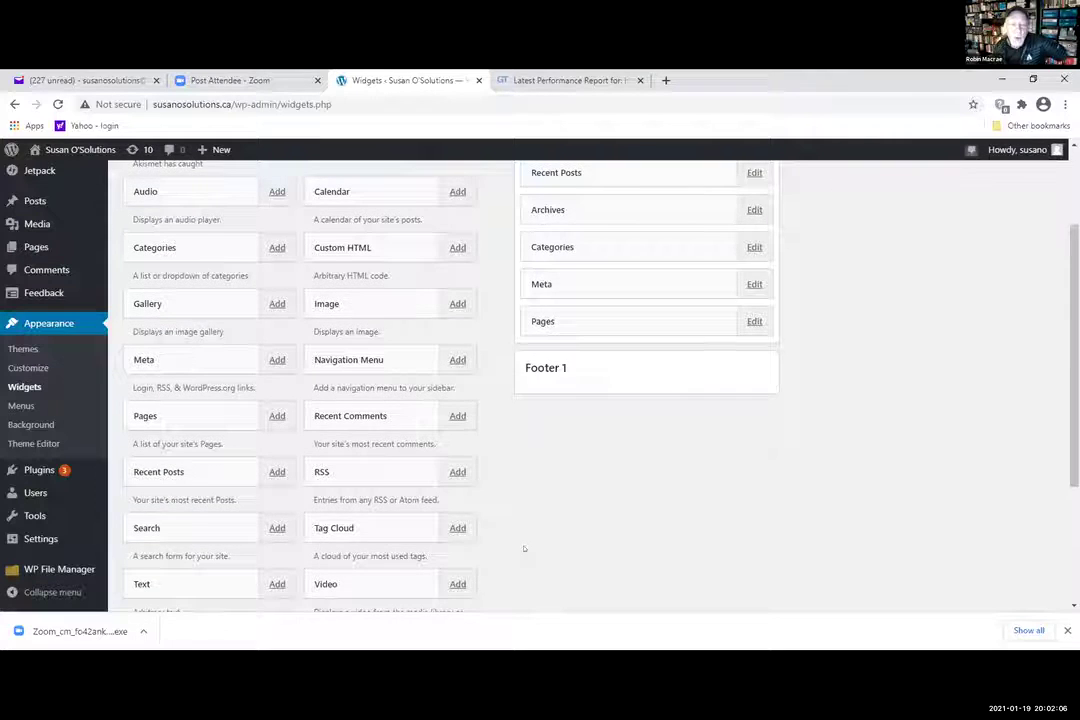
{"action": "scroll", "coordinate": [523, 548], "scroll_direction": "down", "scroll_amount": 1}
{"action": "scroll", "coordinate": [523, 548], "scroll_direction": "up", "scroll_amount": 3}
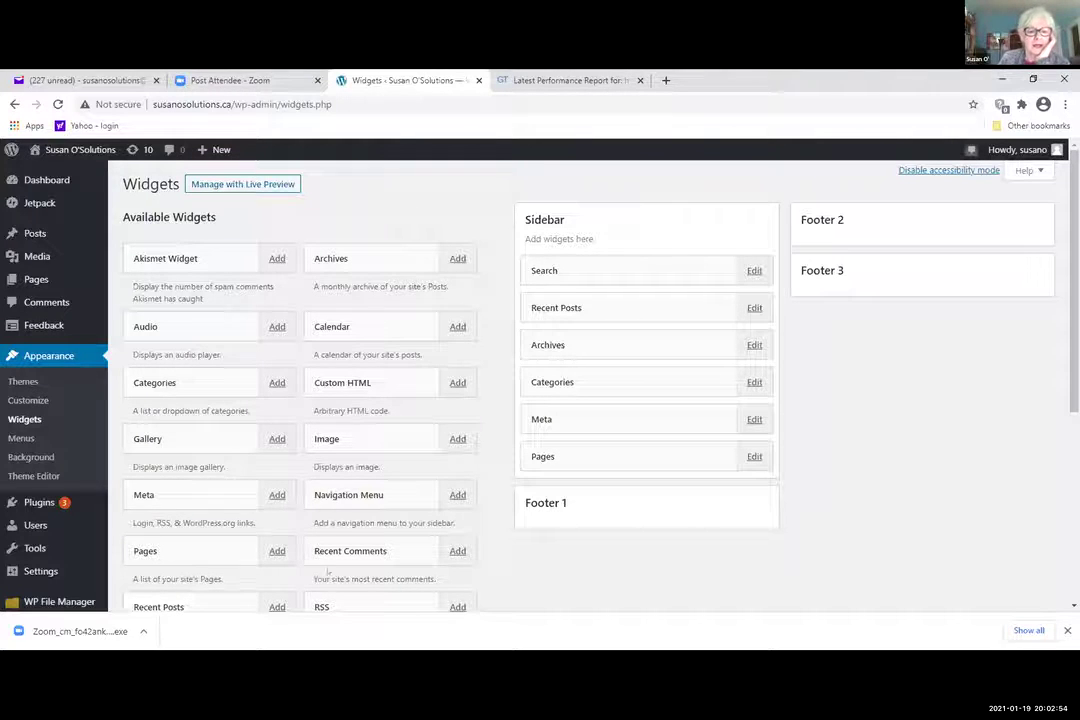
{"action": "scroll", "coordinate": [229, 563], "scroll_direction": "down", "scroll_amount": 1}
{"action": "scroll", "coordinate": [229, 563], "scroll_direction": "down", "scroll_amount": 4}
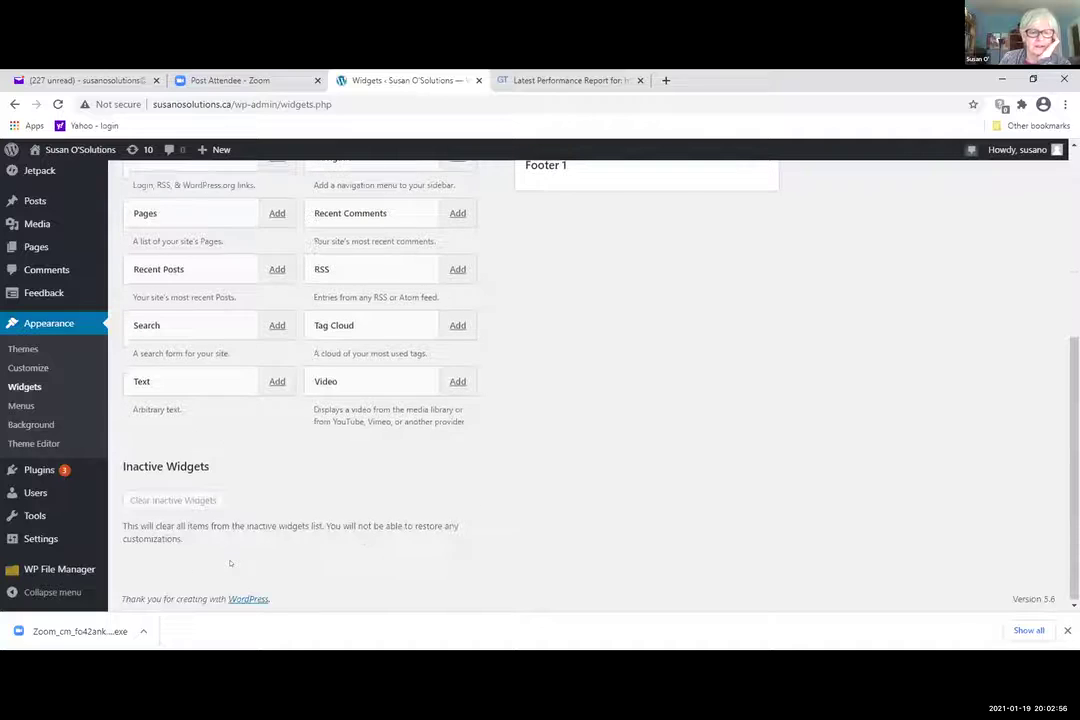
{"action": "scroll", "coordinate": [229, 562], "scroll_direction": "up", "scroll_amount": 5}
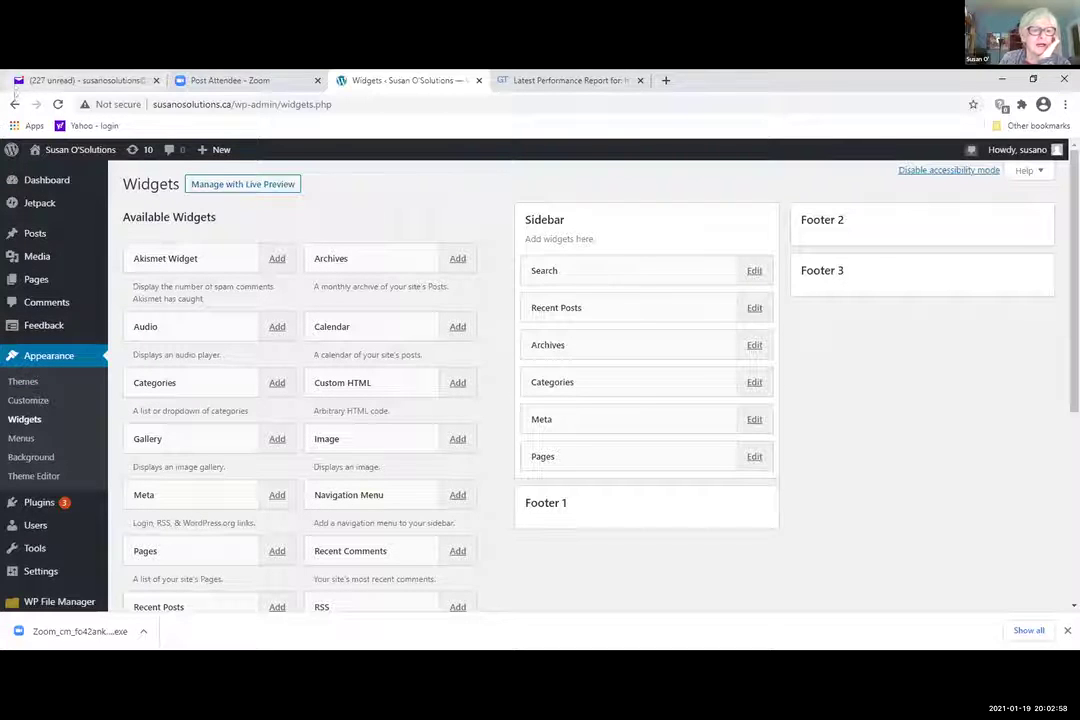
Step: Switch to Yahoo Mail, leave the open message for the inbox list, and return to the WordPress Widgets page
{"action": "left_click", "coordinate": [85, 80]}
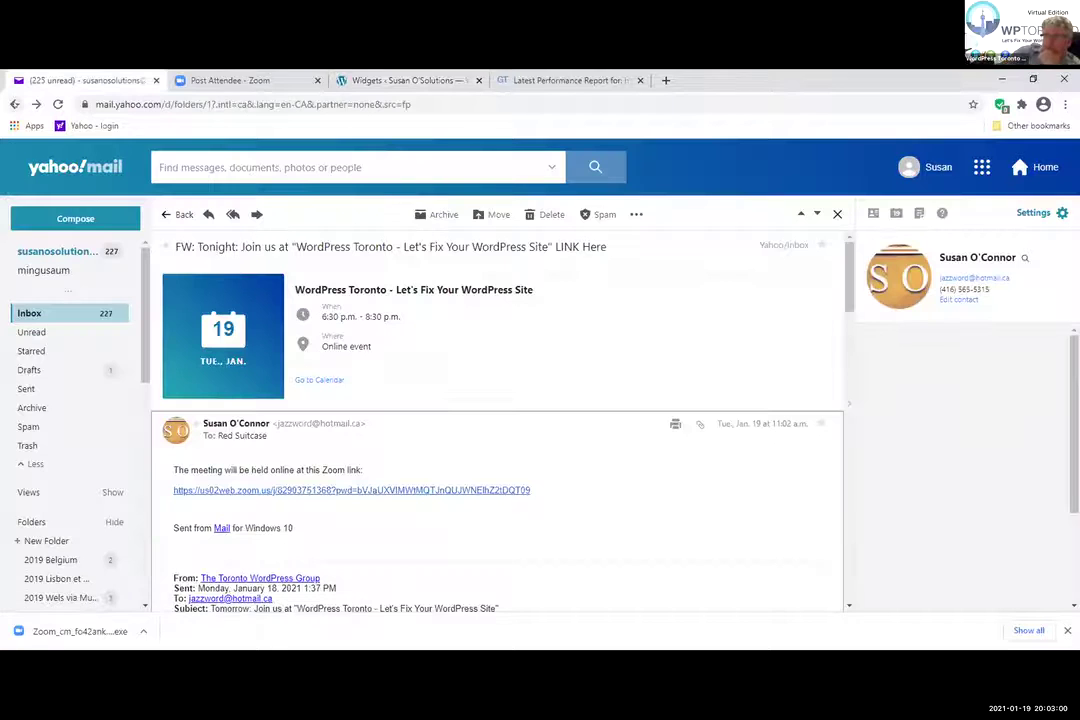
{"action": "left_click", "coordinate": [110, 155]}
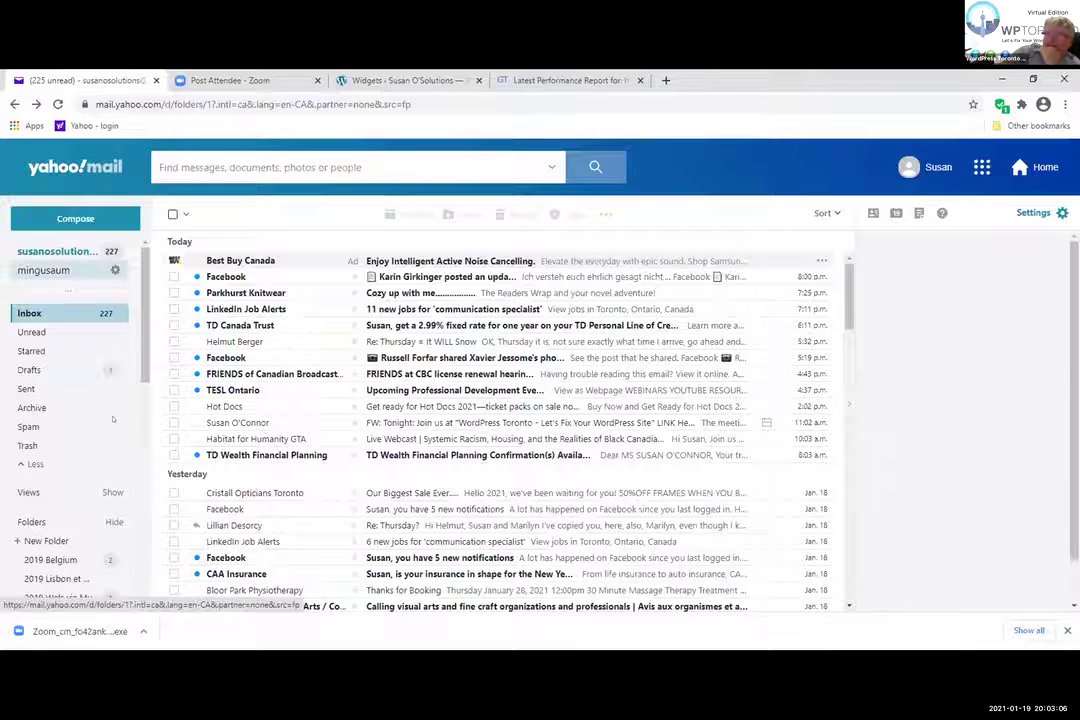
{"action": "key", "text": "ctrl+3"}
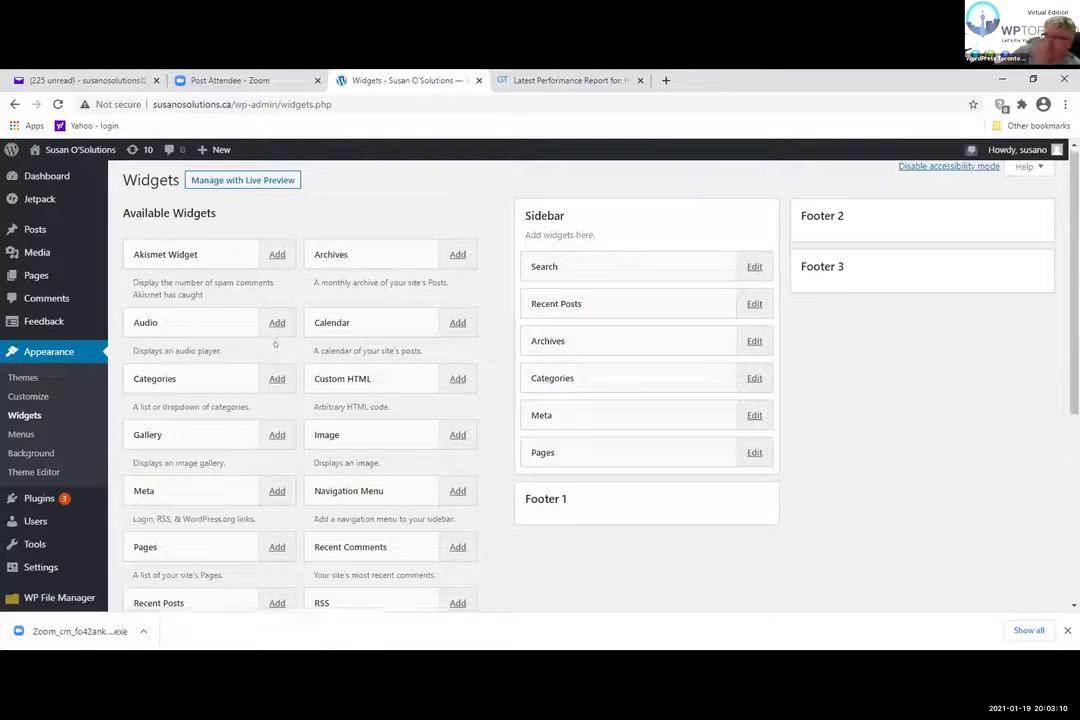
Step: Recheck the available widgets, the Footer 1 area and the Inactive Widgets section on the Widgets page
{"action": "scroll", "coordinate": [270, 350], "scroll_direction": "down", "scroll_amount": 1}
{"action": "scroll", "coordinate": [275, 343], "scroll_direction": "down", "scroll_amount": 2}
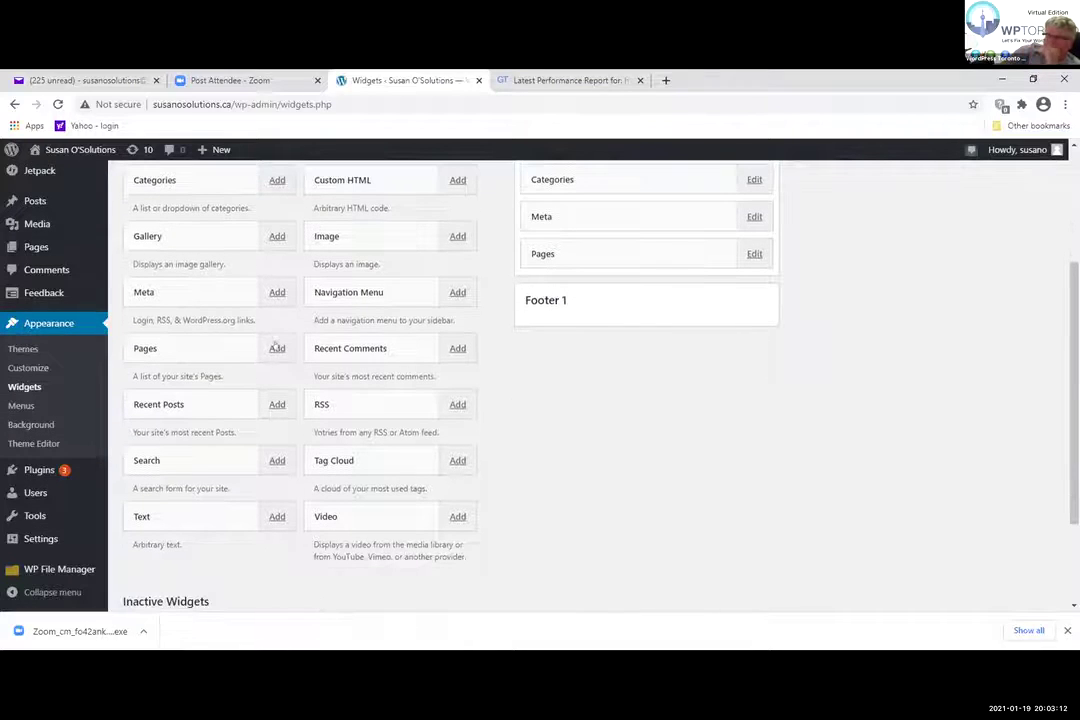
{"action": "scroll", "coordinate": [260, 368], "scroll_direction": "down", "scroll_amount": 2}
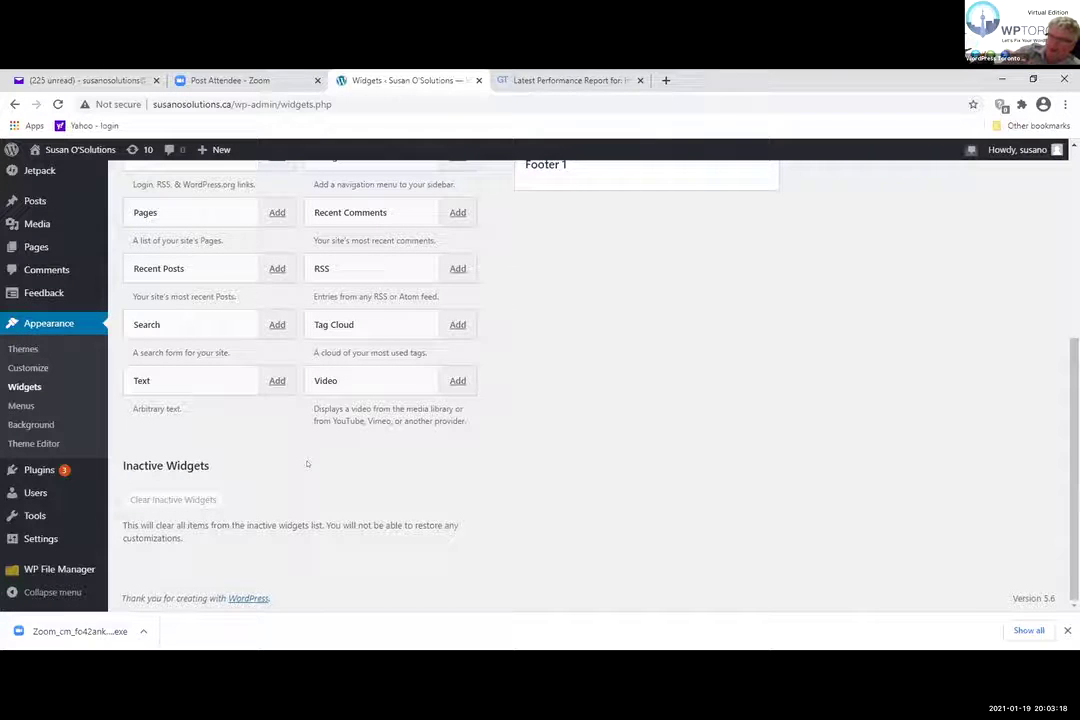
{"action": "scroll", "coordinate": [556, 408], "scroll_direction": "up", "scroll_amount": 4}
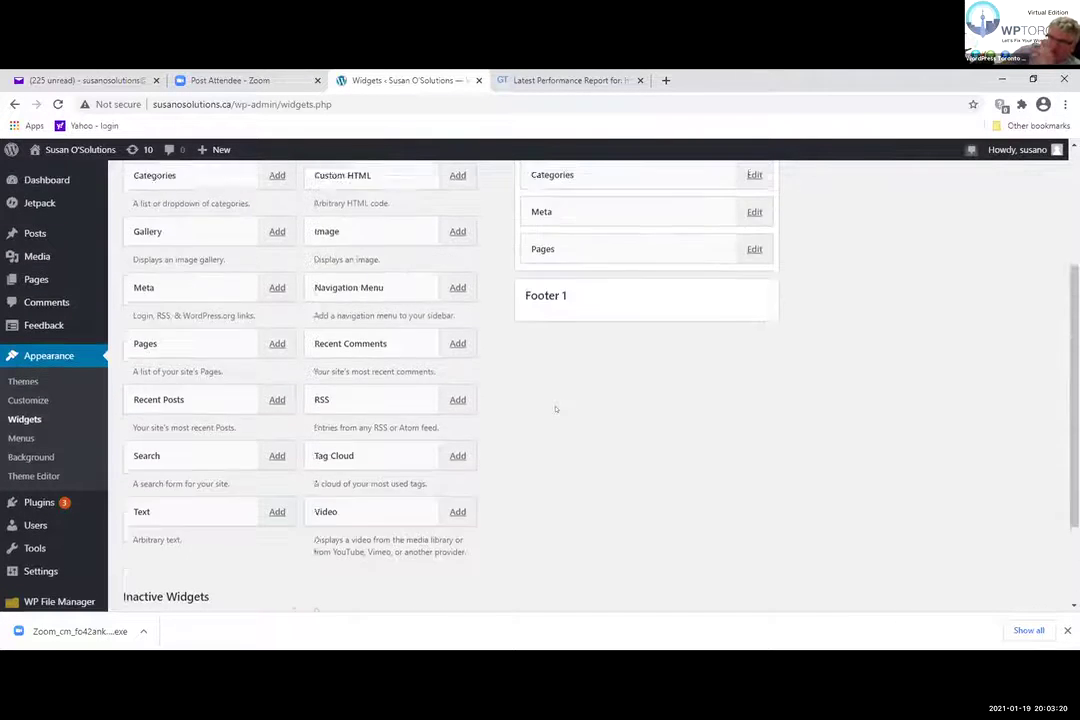
{"action": "scroll", "coordinate": [556, 408], "scroll_direction": "down", "scroll_amount": 1}
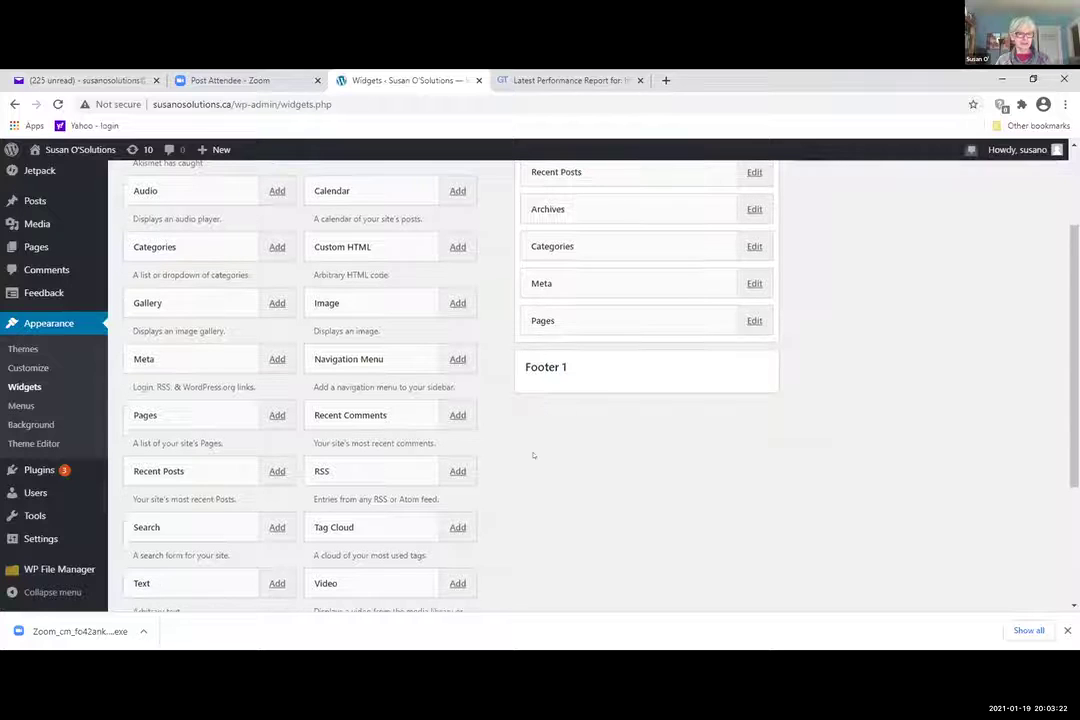
{"action": "scroll", "coordinate": [533, 455], "scroll_direction": "down", "scroll_amount": 1}
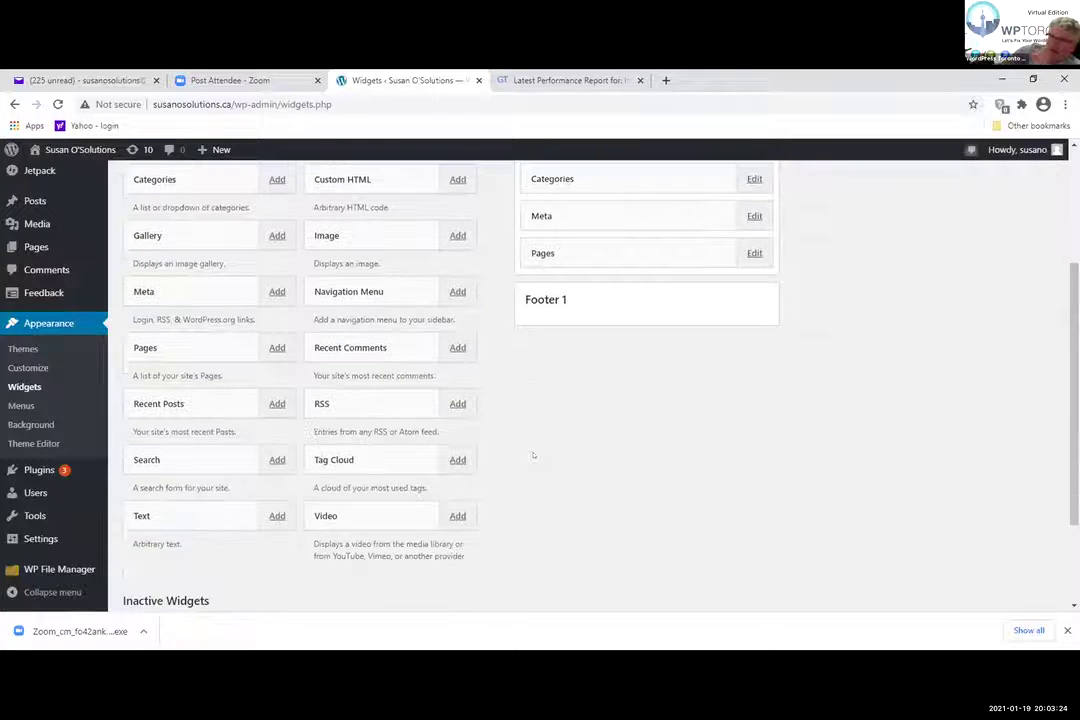
{"action": "scroll", "coordinate": [533, 455], "scroll_direction": "down", "scroll_amount": 2}
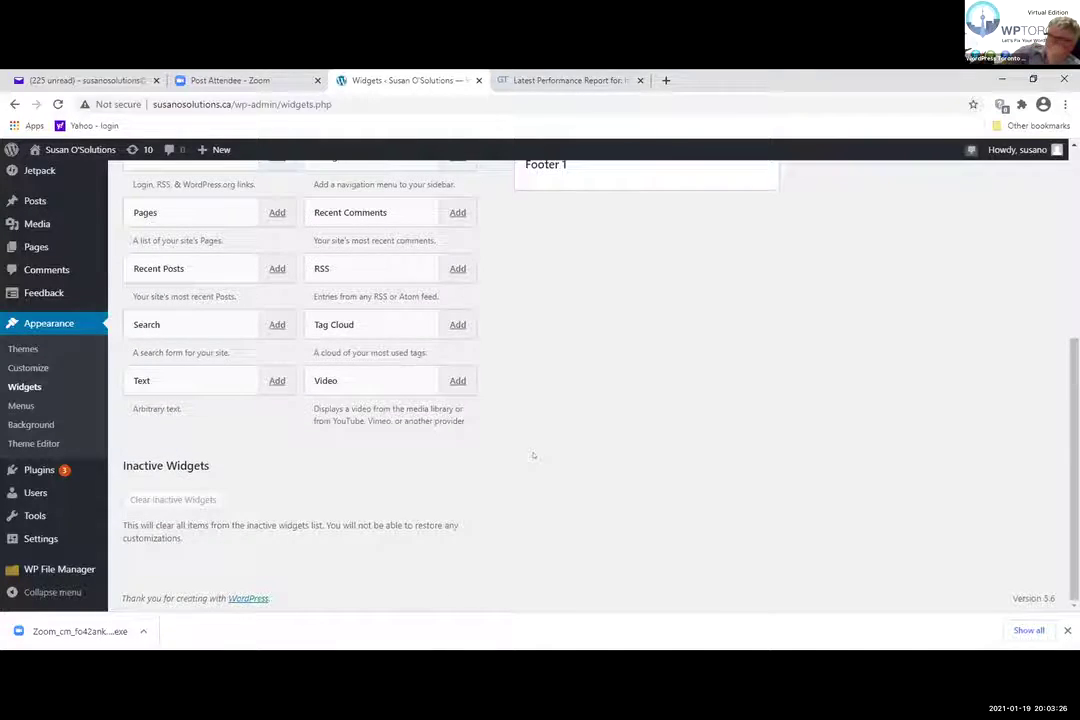
{"action": "scroll", "coordinate": [533, 455], "scroll_direction": "up", "scroll_amount": 5}
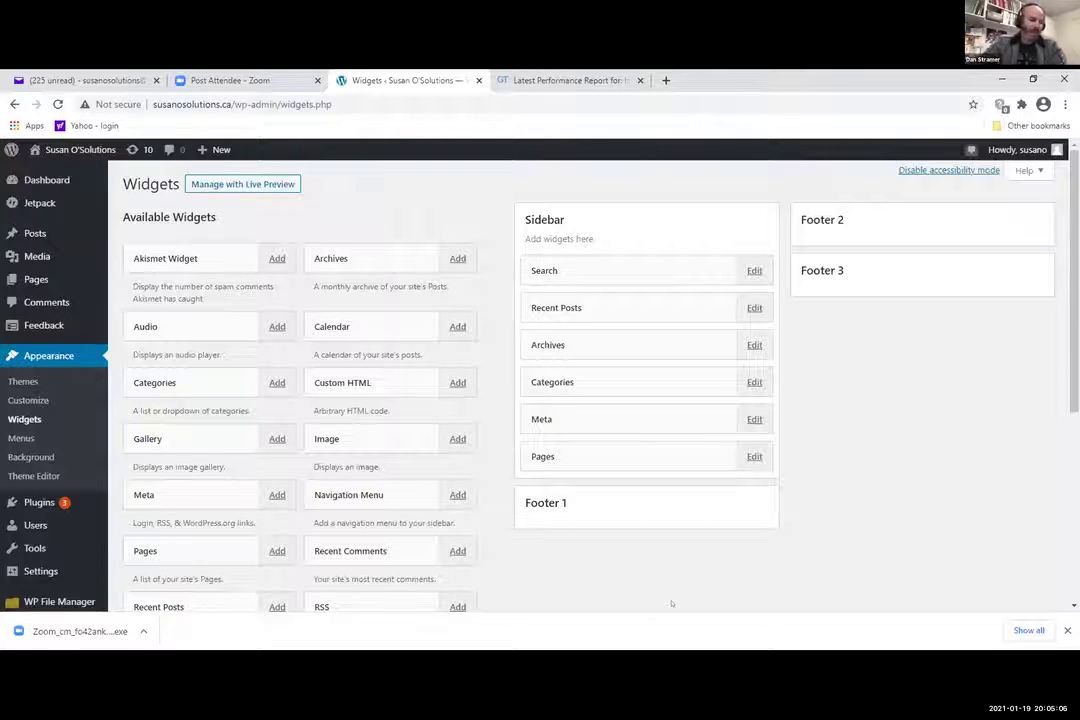
{"action": "scroll", "coordinate": [672, 603], "scroll_direction": "down", "scroll_amount": 1}
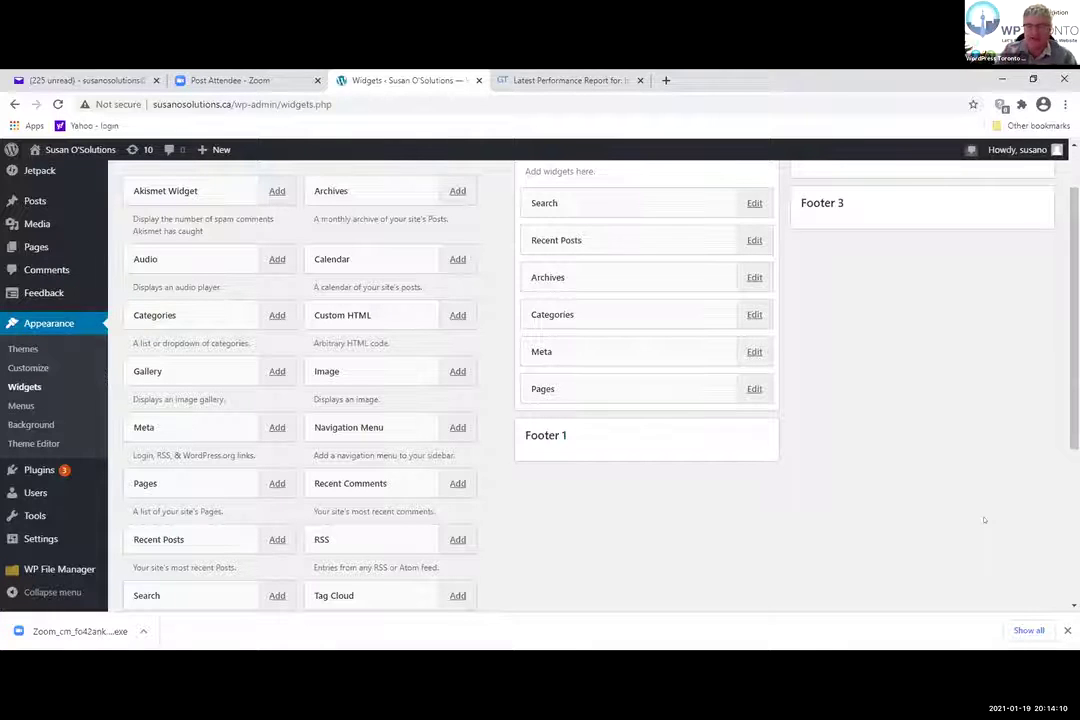
{"action": "scroll", "coordinate": [984, 520], "scroll_direction": "down", "scroll_amount": 1}
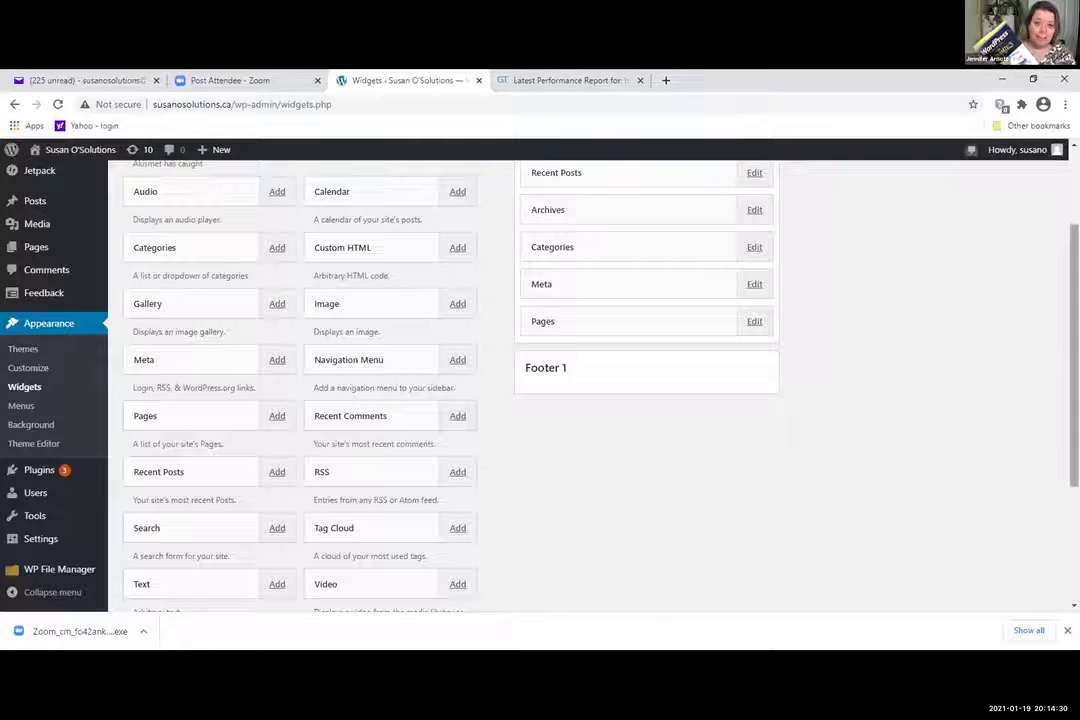
{"action": "scroll", "coordinate": [590, 380], "scroll_direction": "down", "scroll_amount": 1}
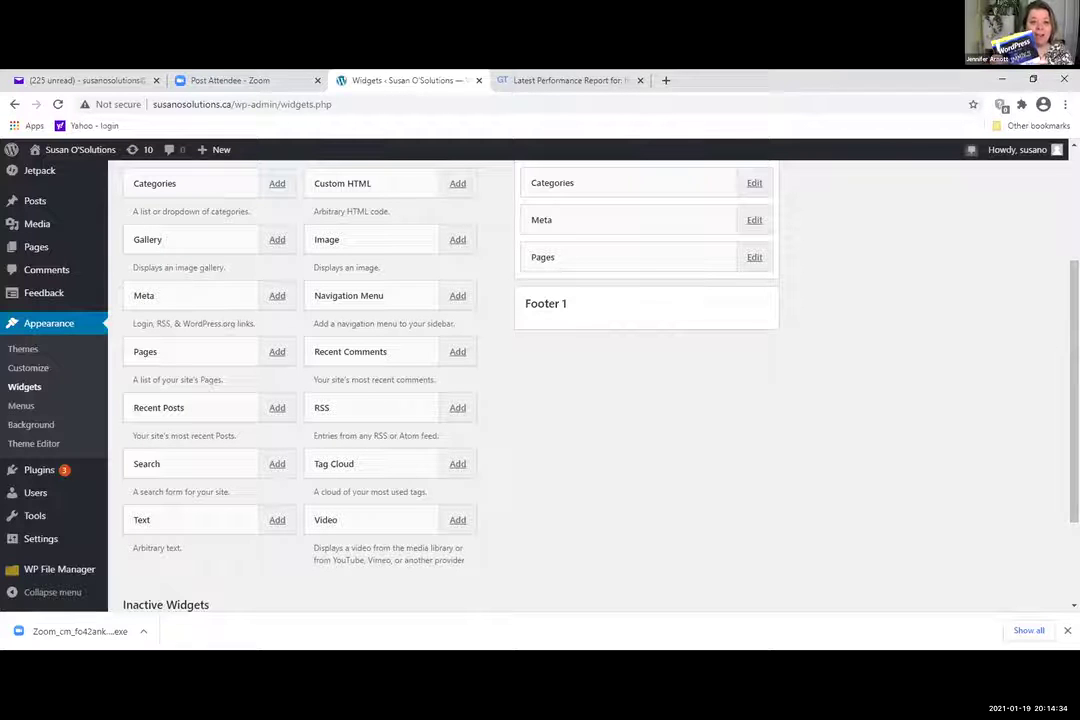
{"action": "scroll", "coordinate": [1030, 244], "scroll_direction": "up", "scroll_amount": 3}
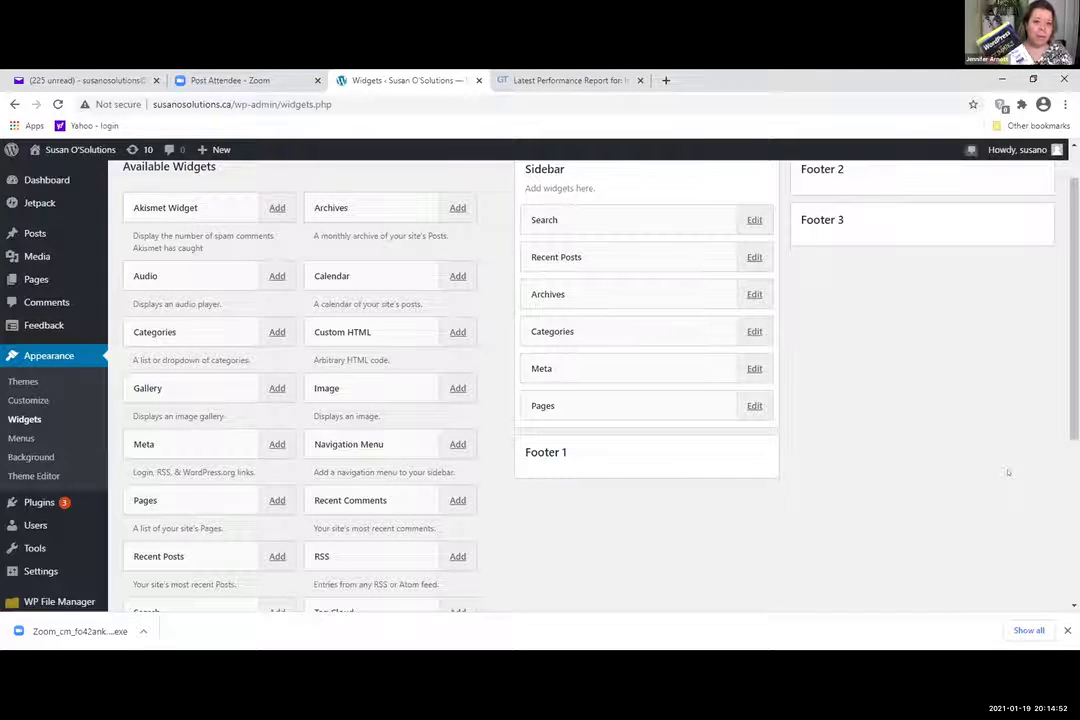
{"action": "scroll", "coordinate": [590, 380], "scroll_direction": "down", "scroll_amount": 1}
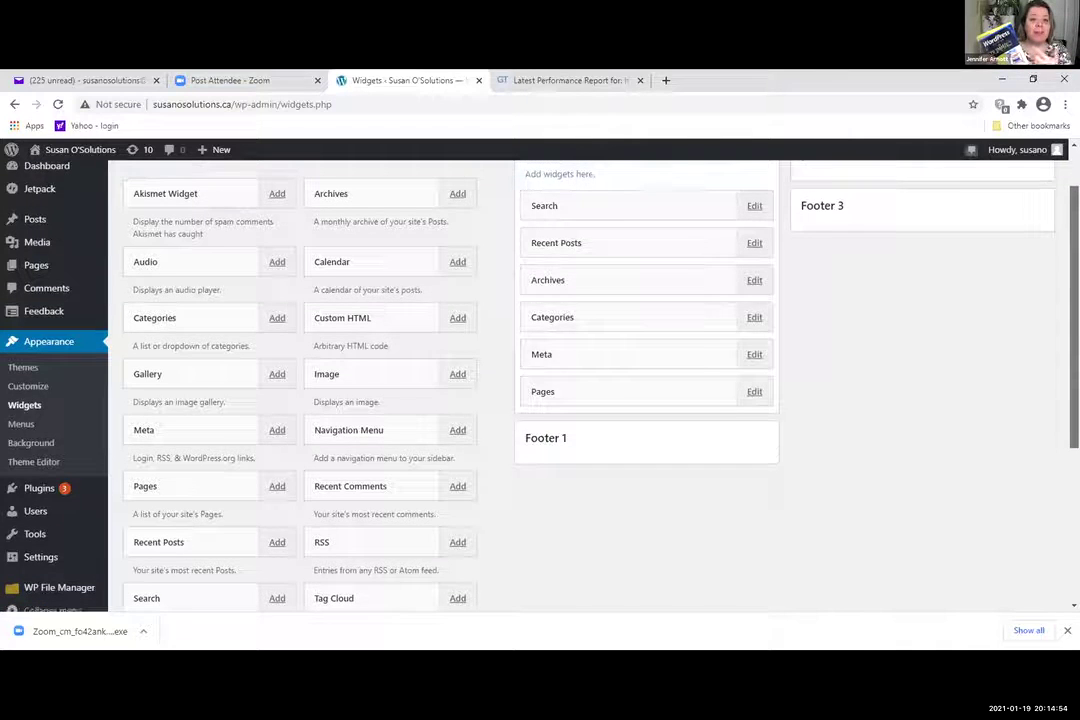
{"action": "scroll", "coordinate": [590, 380], "scroll_direction": "down", "scroll_amount": 1}
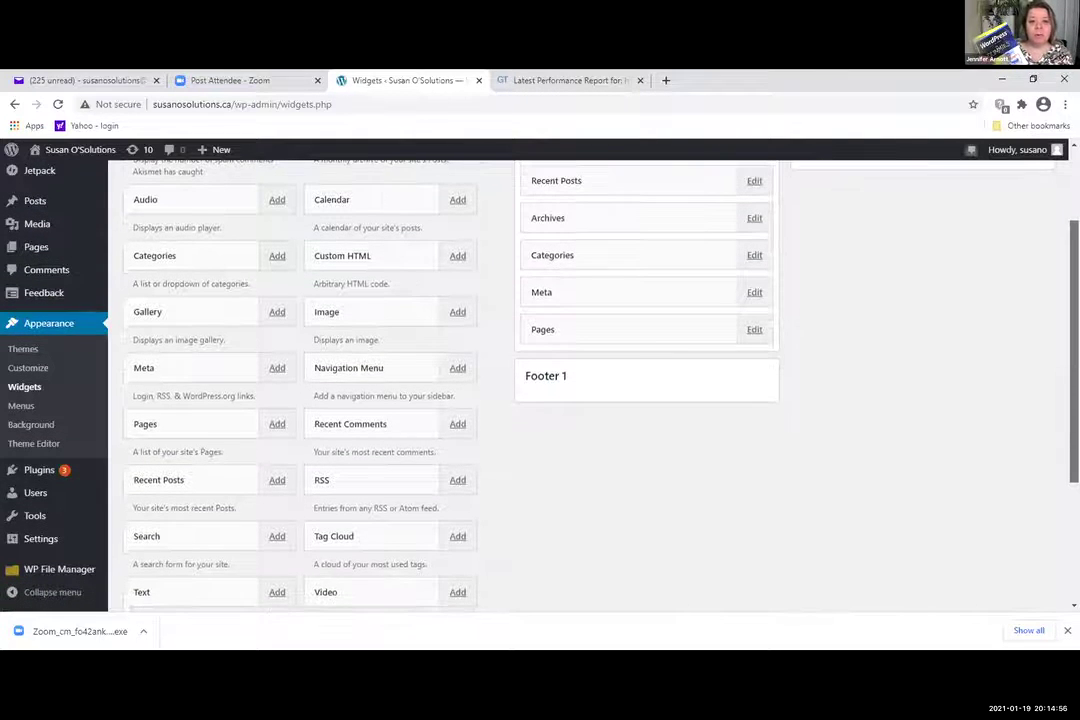
{"action": "scroll", "coordinate": [590, 380], "scroll_direction": "up", "scroll_amount": 2}
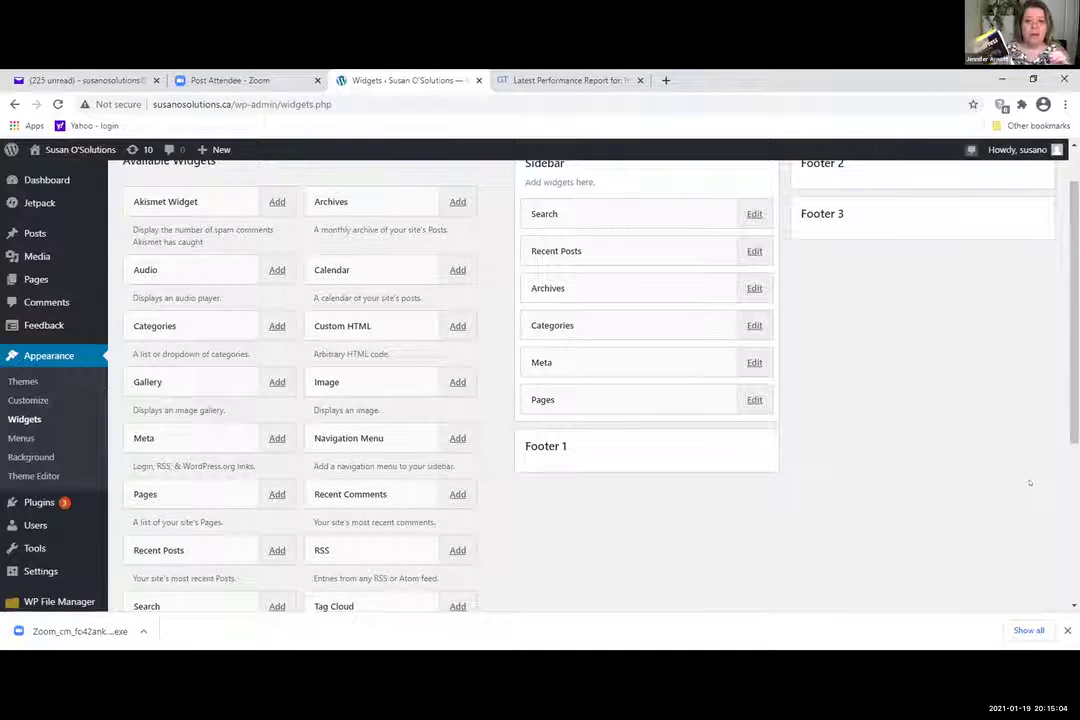
{"action": "scroll", "coordinate": [500, 380], "scroll_direction": "down", "scroll_amount": 1}
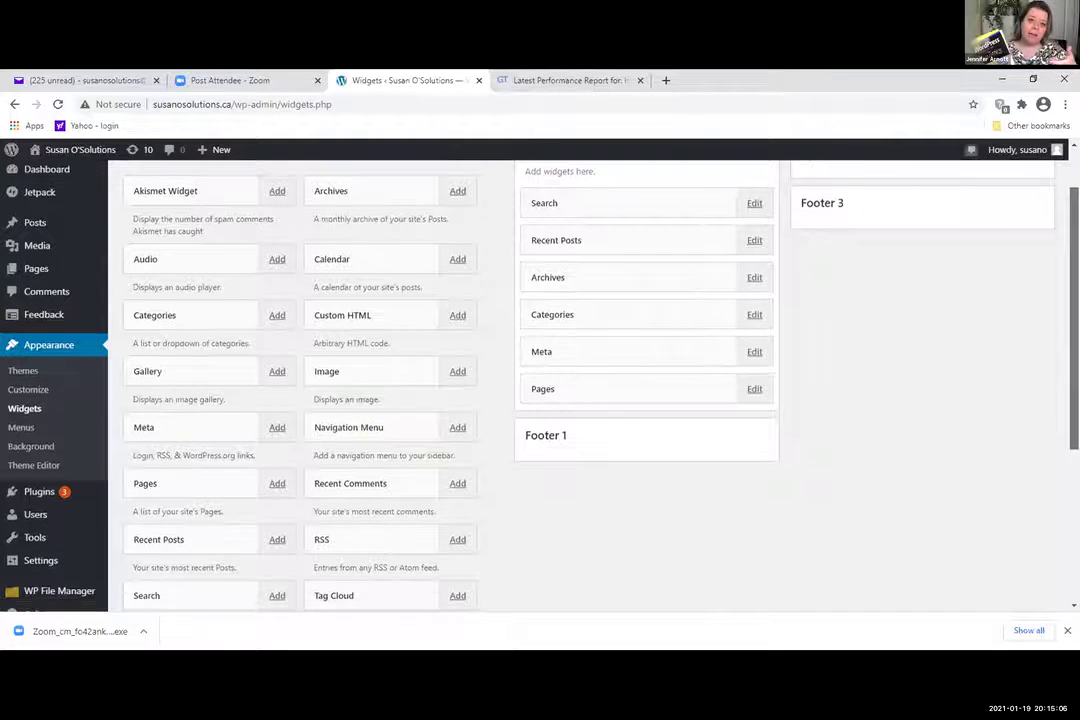
{"action": "scroll", "coordinate": [500, 380], "scroll_direction": "up", "scroll_amount": 1}
{"action": "scroll", "coordinate": [1029, 428], "scroll_direction": "up", "scroll_amount": 1}
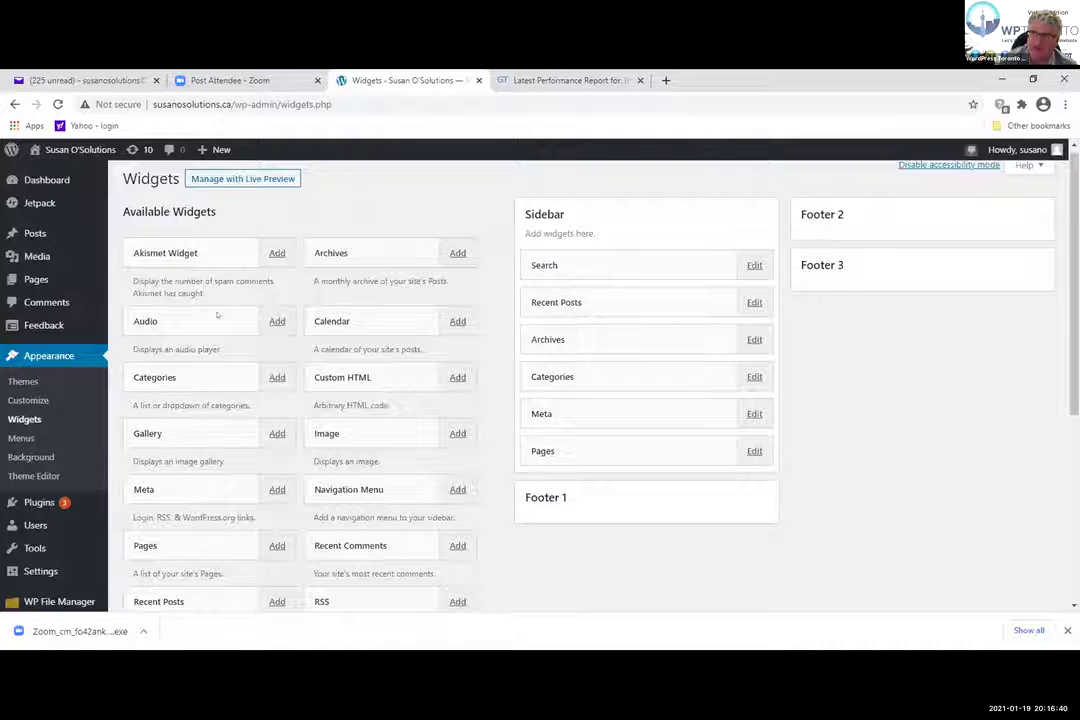
Step: Open the Susan O'Solutions front page from the site's pages list for editing and dismiss the block editor welcome guide
{"action": "left_click", "coordinate": [46, 280]}
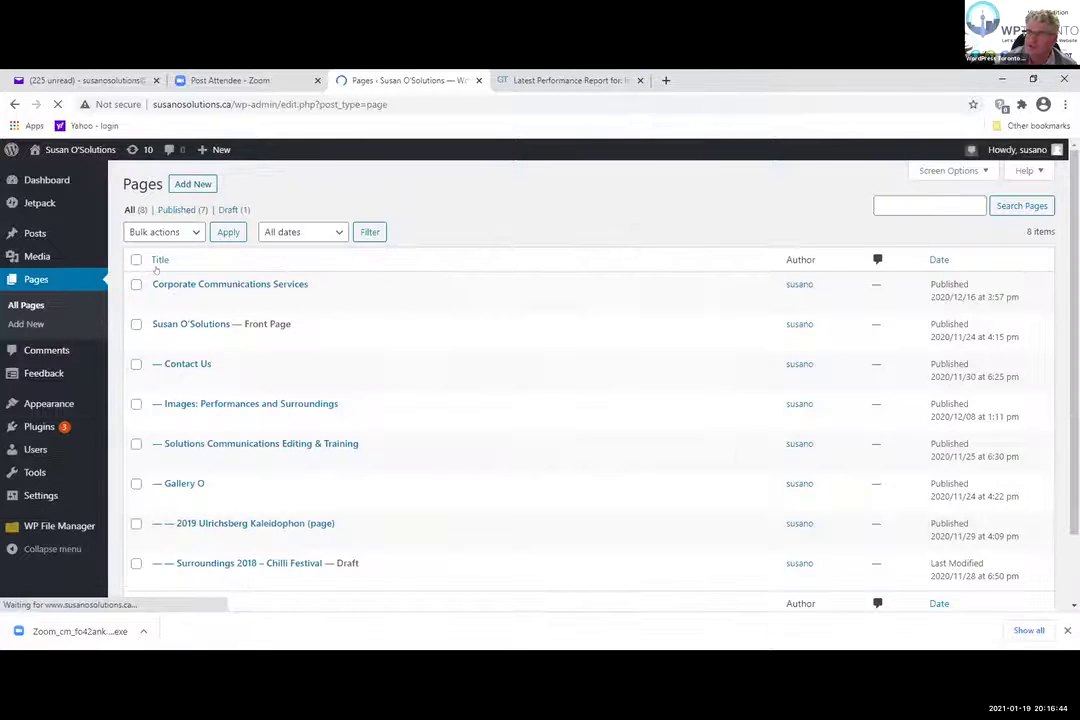
{"action": "left_click", "coordinate": [221, 324]}
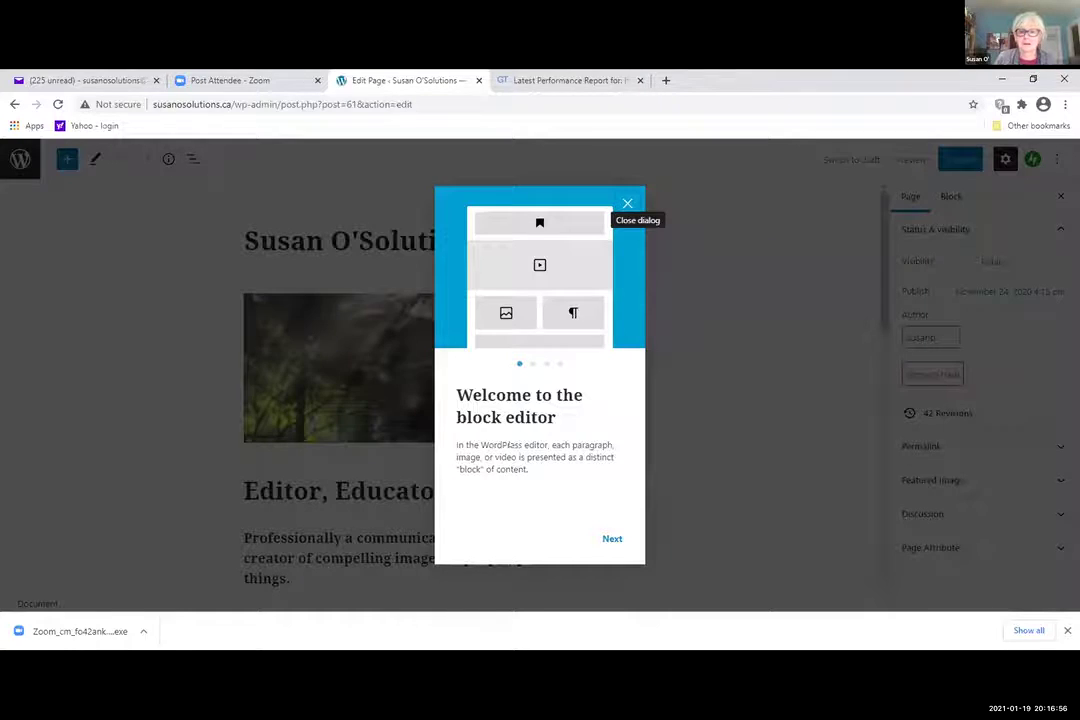
{"action": "left_click", "coordinate": [627, 204]}
{"action": "scroll", "coordinate": [509, 391], "scroll_direction": "down", "scroll_amount": 1}
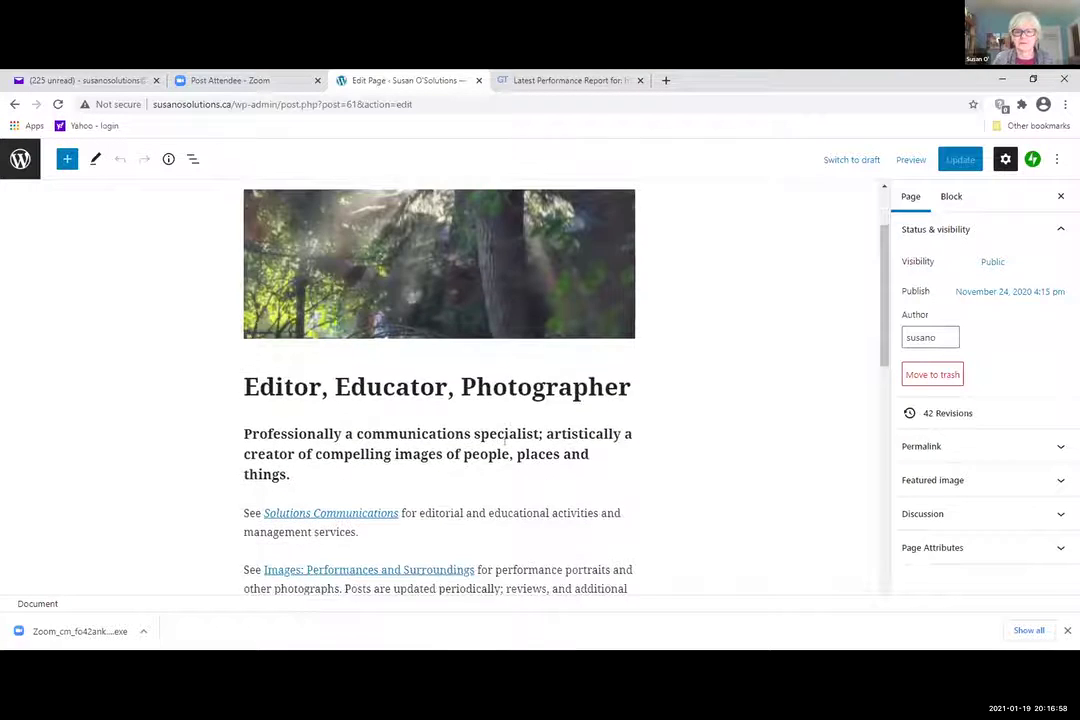
{"action": "scroll", "coordinate": [726, 342], "scroll_direction": "up", "scroll_amount": 2}
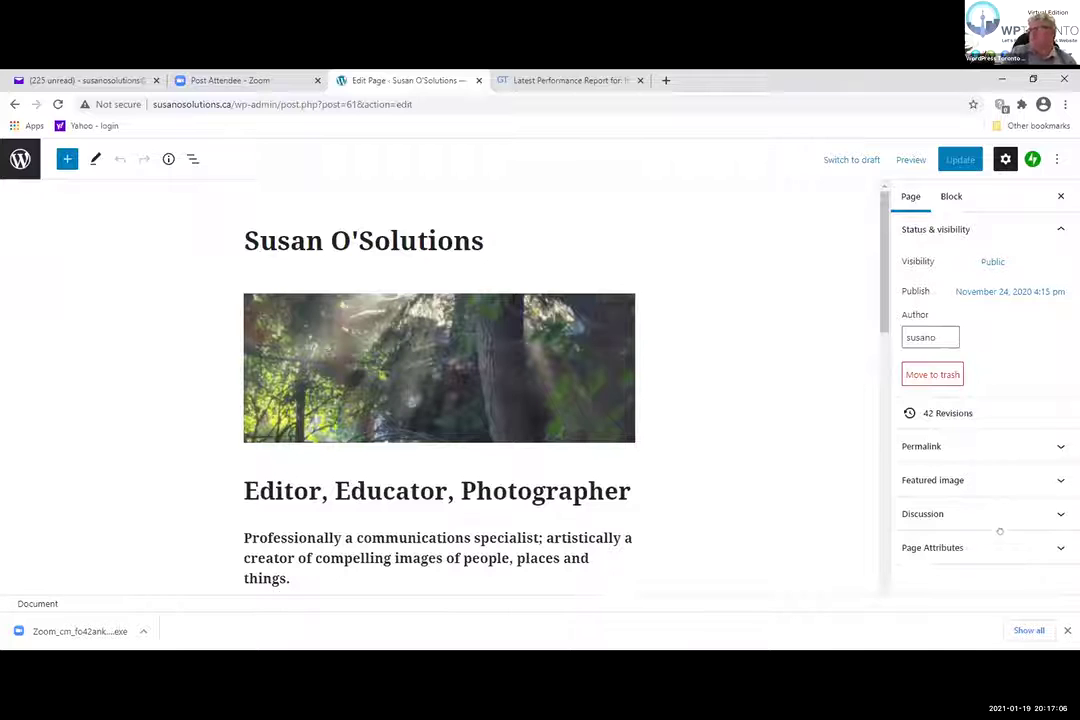
Step: Expand the page attributes, check the available templates, and set the front page's template to Special
{"action": "left_click", "coordinate": [985, 549]}
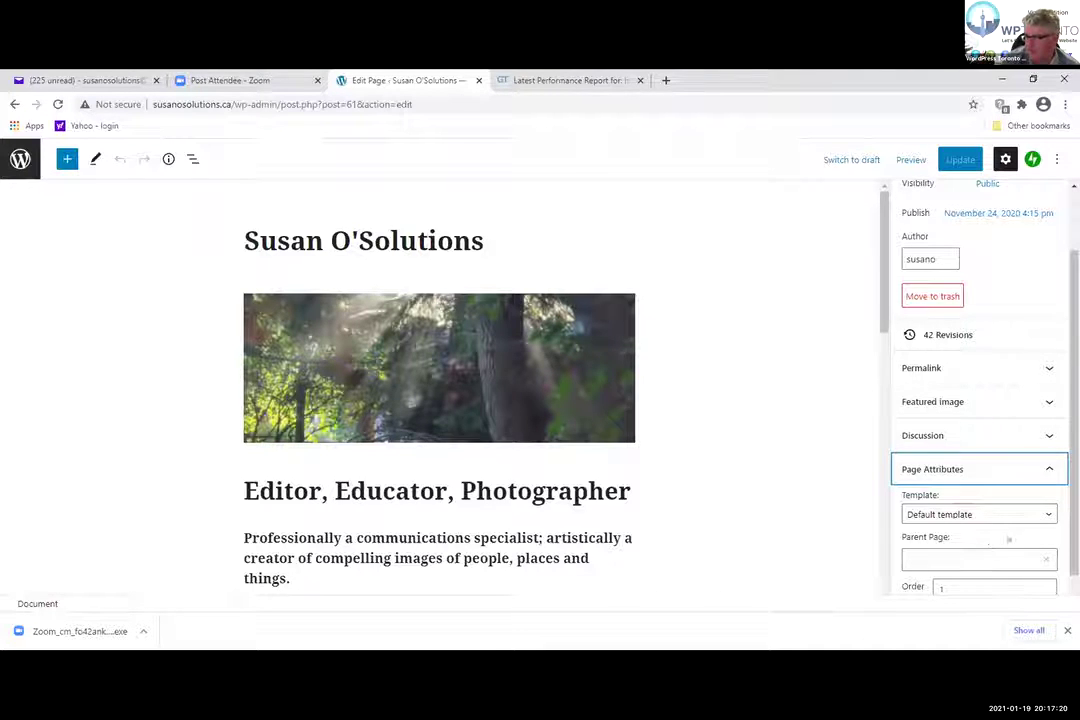
{"action": "left_click", "coordinate": [1046, 515]}
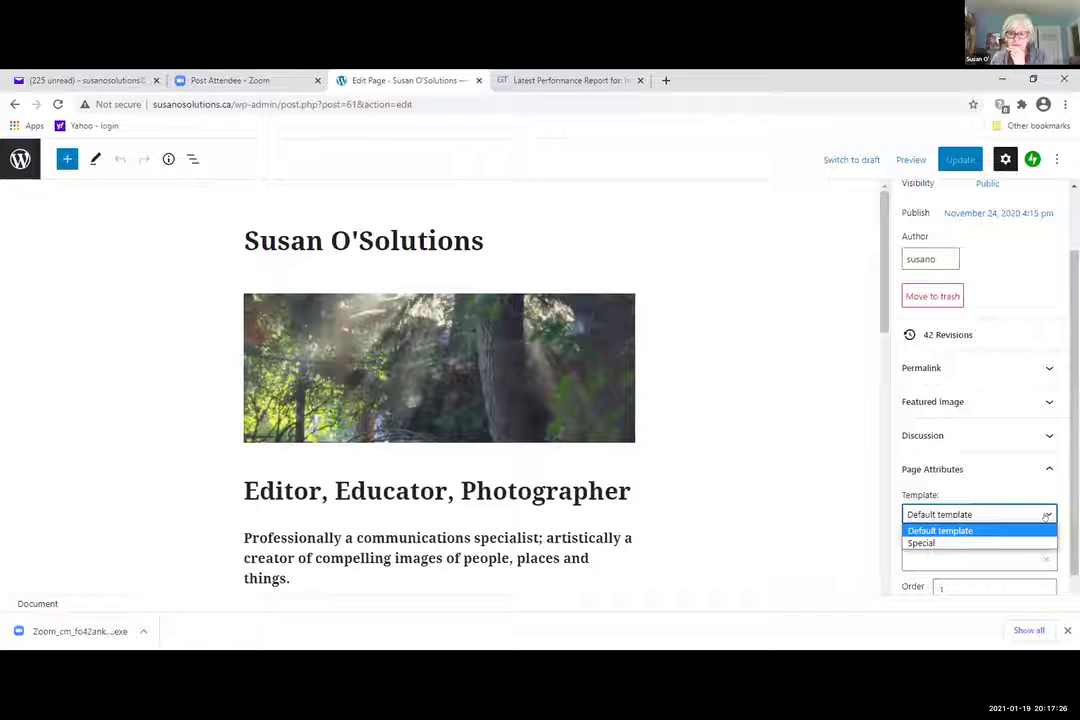
{"action": "left_click", "coordinate": [1046, 516]}
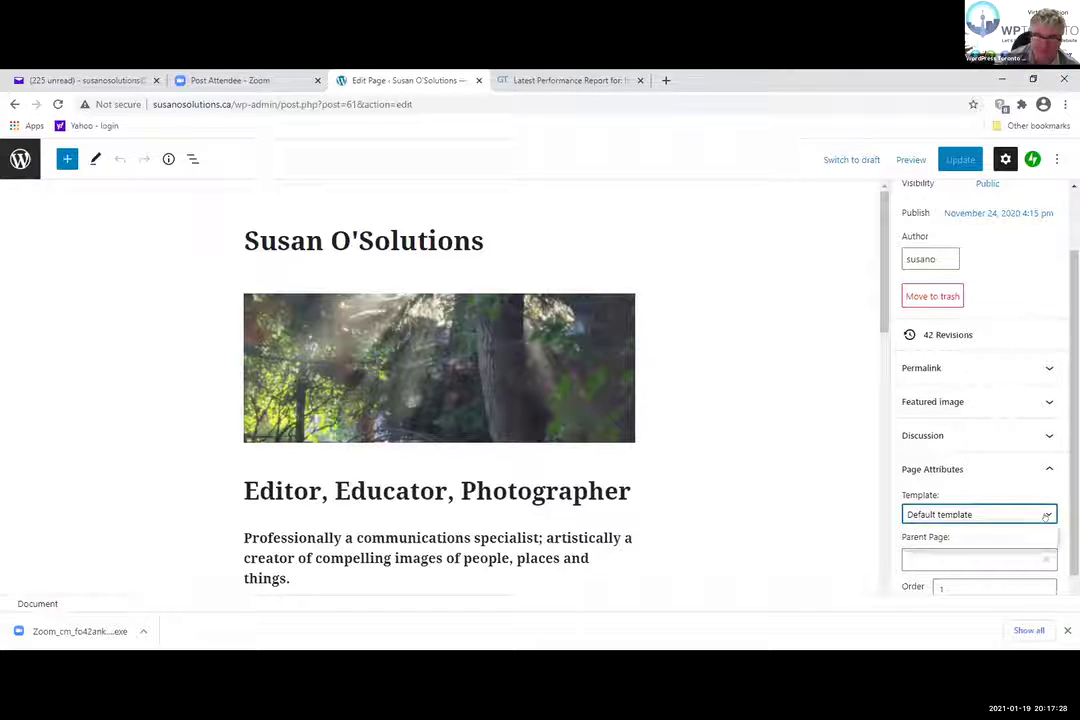
{"action": "left_click", "coordinate": [1046, 516]}
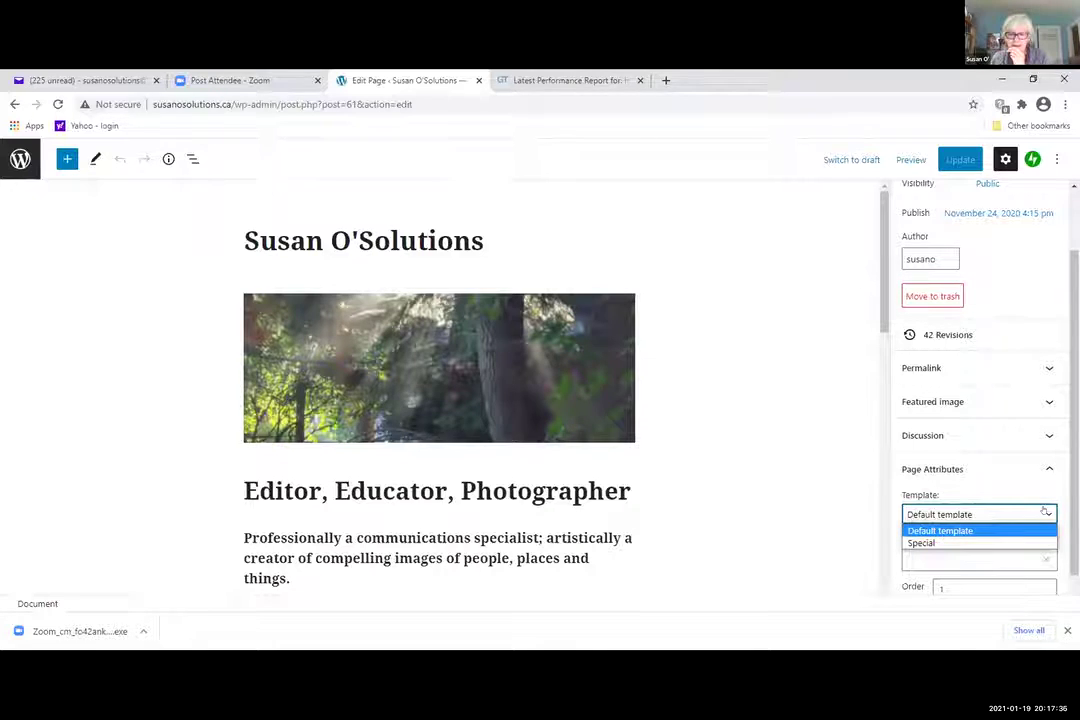
{"action": "left_click", "coordinate": [996, 542]}
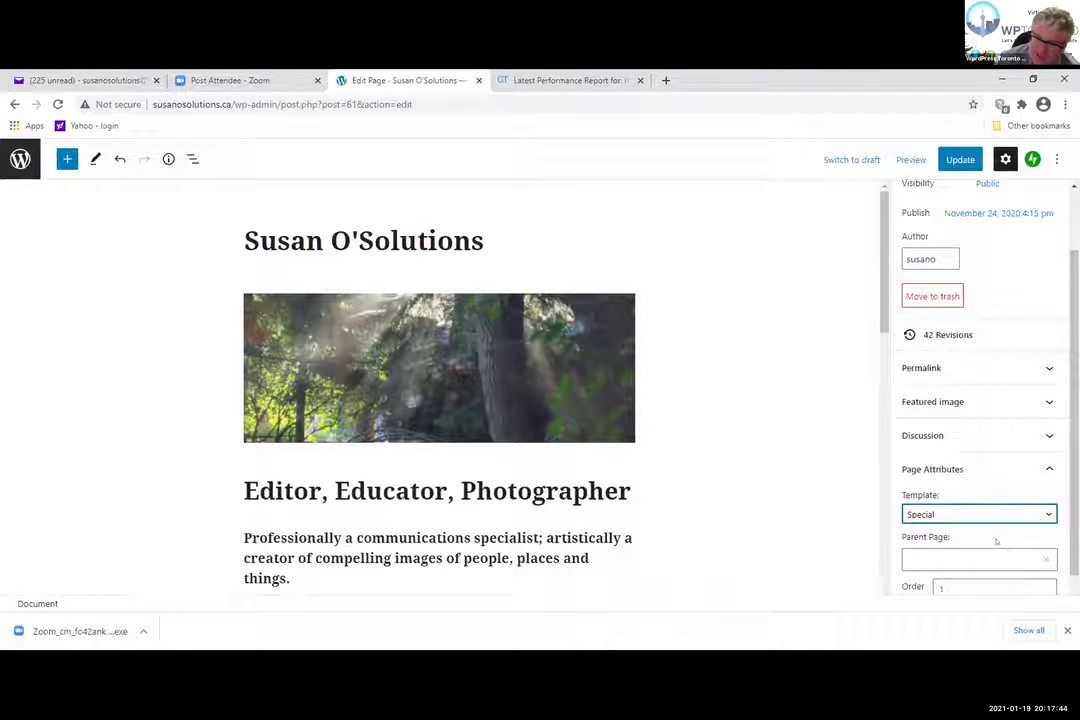
Step: Switch the page template to Default template and back to Special, and update the page
{"action": "left_click", "coordinate": [1044, 517]}
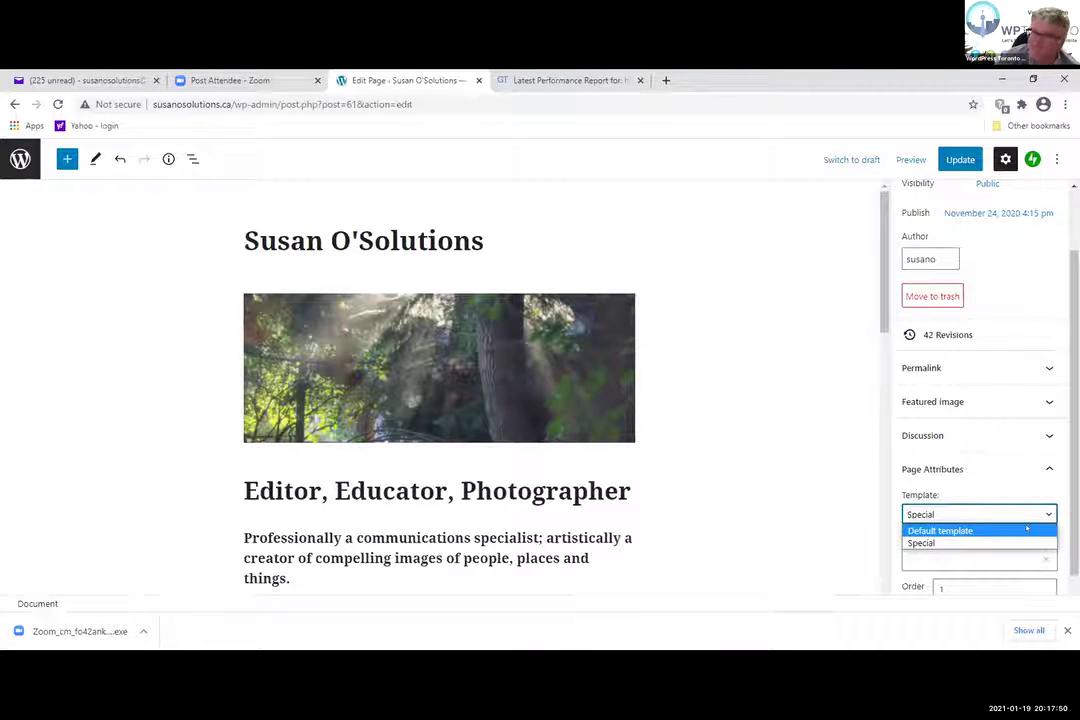
{"action": "left_click", "coordinate": [1026, 528]}
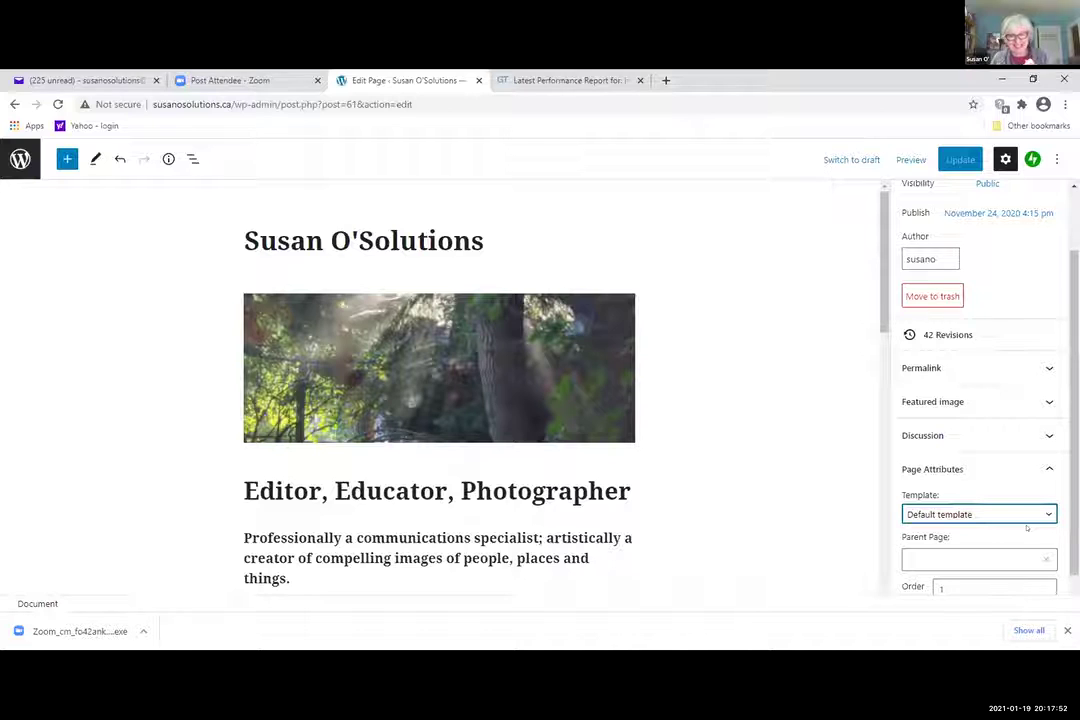
{"action": "left_click", "coordinate": [1040, 515]}
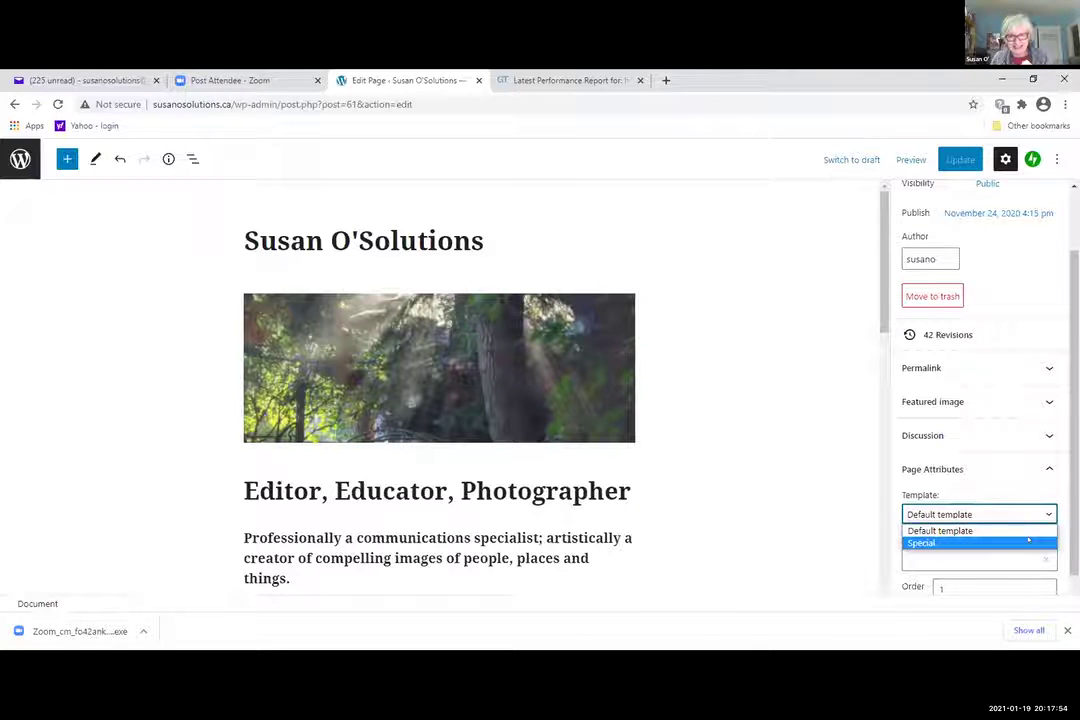
{"action": "left_click", "coordinate": [1028, 541]}
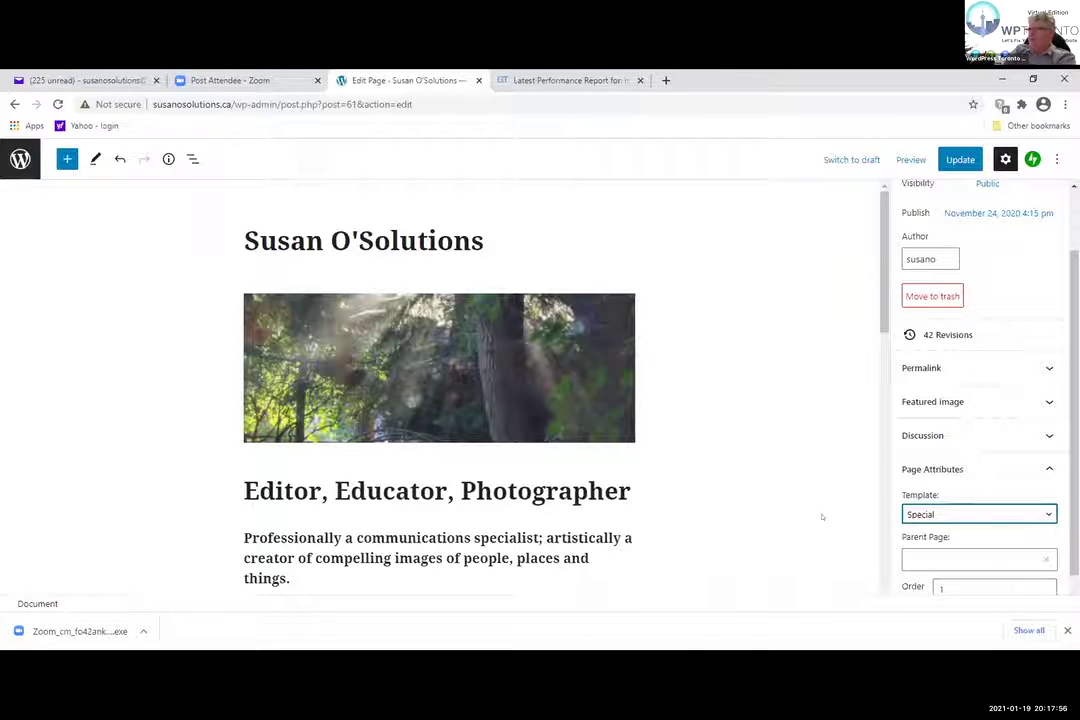
{"action": "left_click_drag", "start_coordinate": [818, 160], "coordinate": [966, 161]}
{"action": "left_click", "coordinate": [962, 160]}
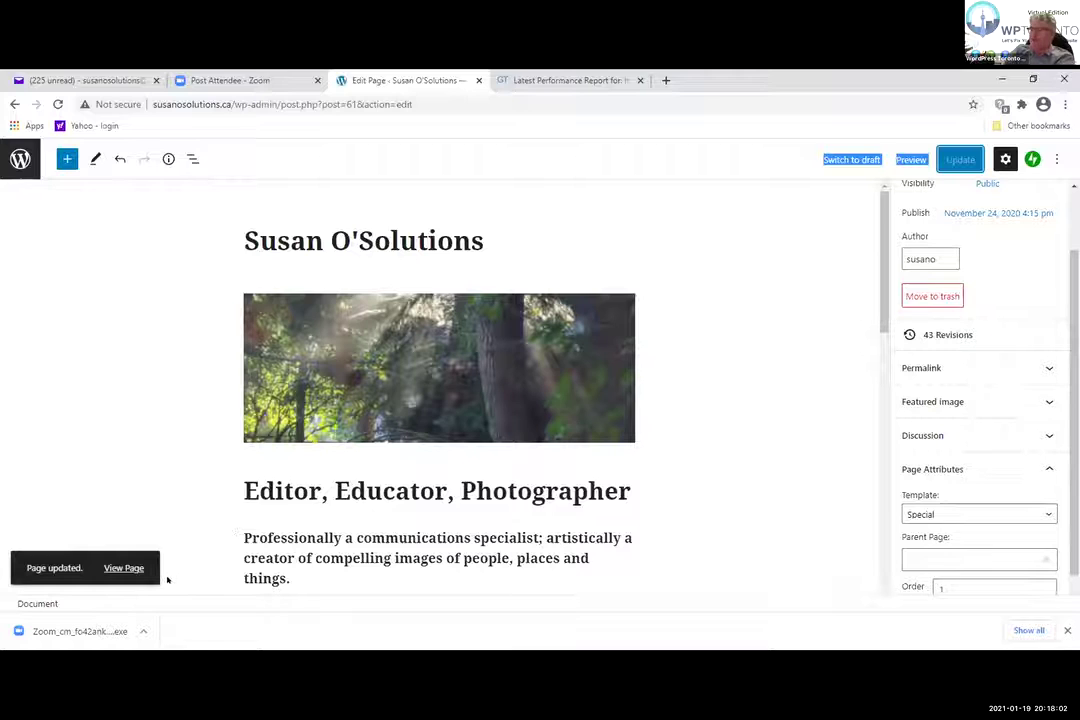
Step: View the updated front page on the live site and examine its layout from the header image down to the page end
{"action": "left_click", "coordinate": [118, 568]}
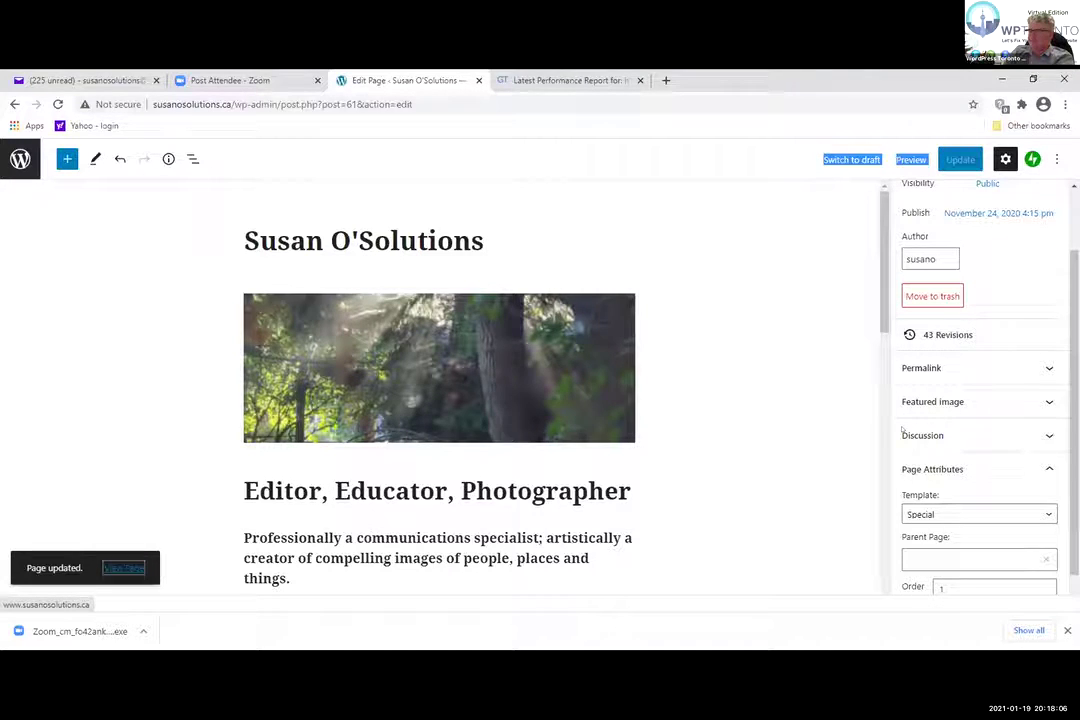
{"action": "scroll", "coordinate": [901, 429], "scroll_direction": "down", "scroll_amount": 5}
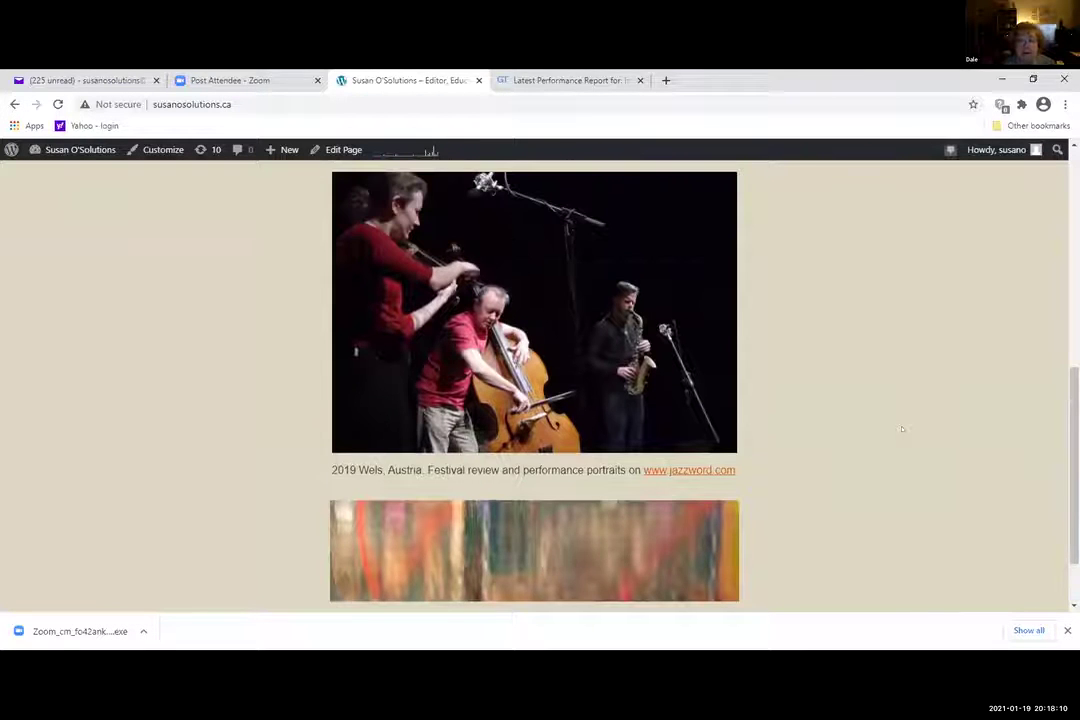
{"action": "scroll", "coordinate": [901, 429], "scroll_direction": "up", "scroll_amount": 4}
{"action": "scroll", "coordinate": [901, 429], "scroll_direction": "down", "scroll_amount": 3}
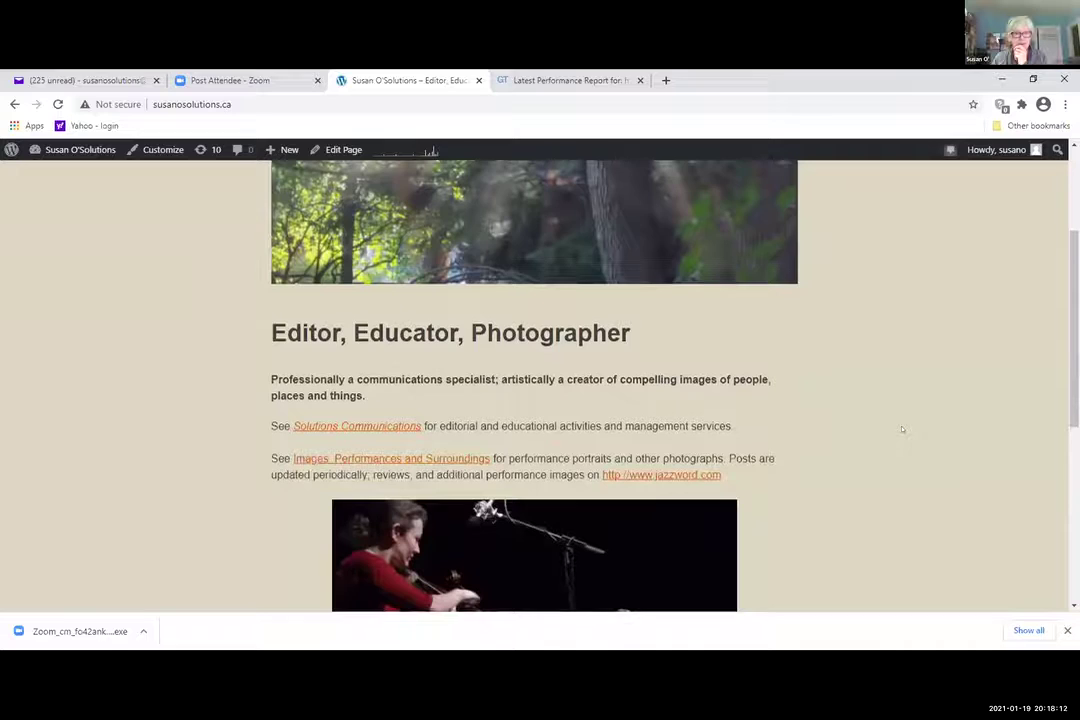
{"action": "scroll", "coordinate": [901, 429], "scroll_direction": "down", "scroll_amount": 3}
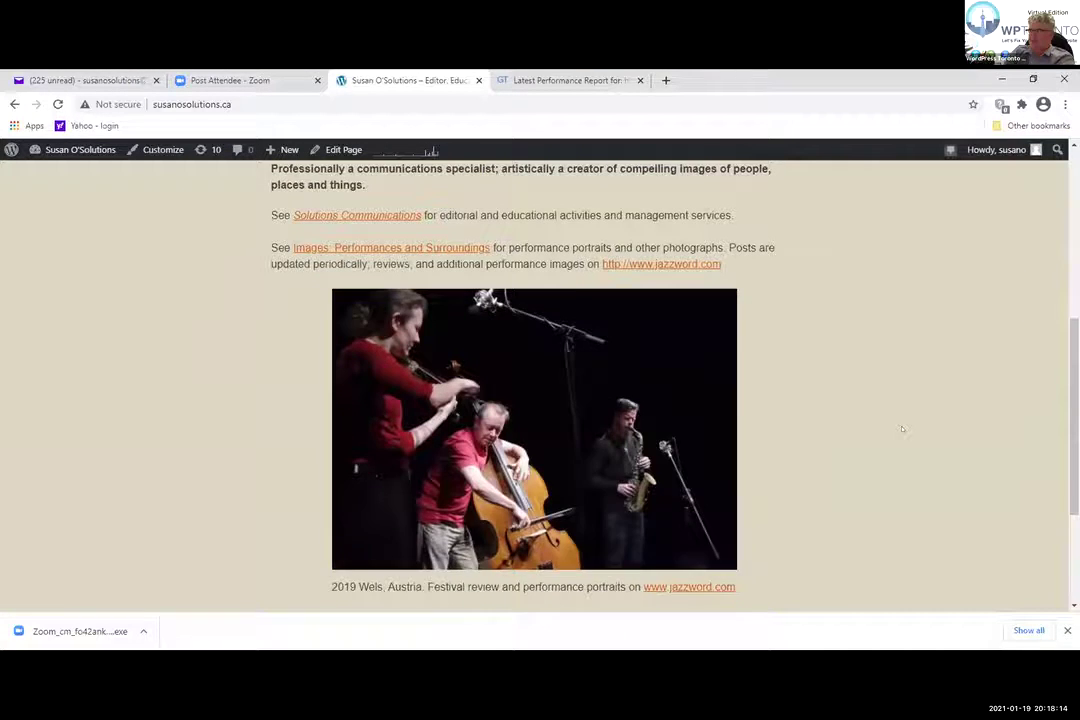
{"action": "scroll", "coordinate": [901, 429], "scroll_direction": "up", "scroll_amount": 1}
{"action": "scroll", "coordinate": [901, 429], "scroll_direction": "up", "scroll_amount": 3}
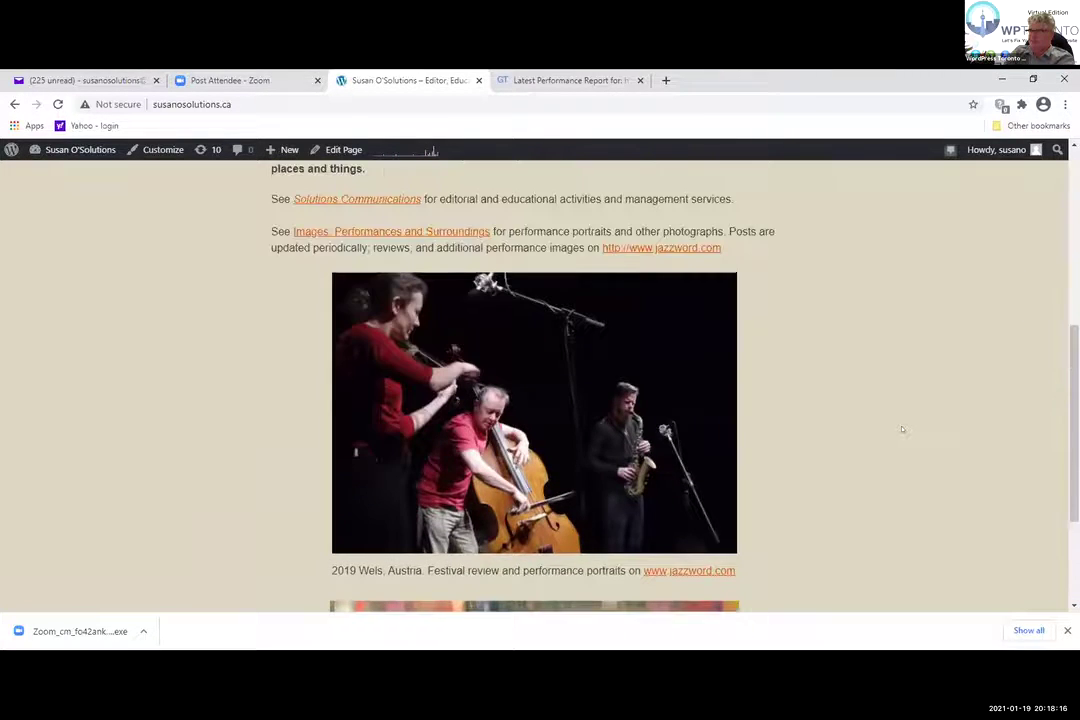
{"action": "scroll", "coordinate": [901, 429], "scroll_direction": "down", "scroll_amount": 4}
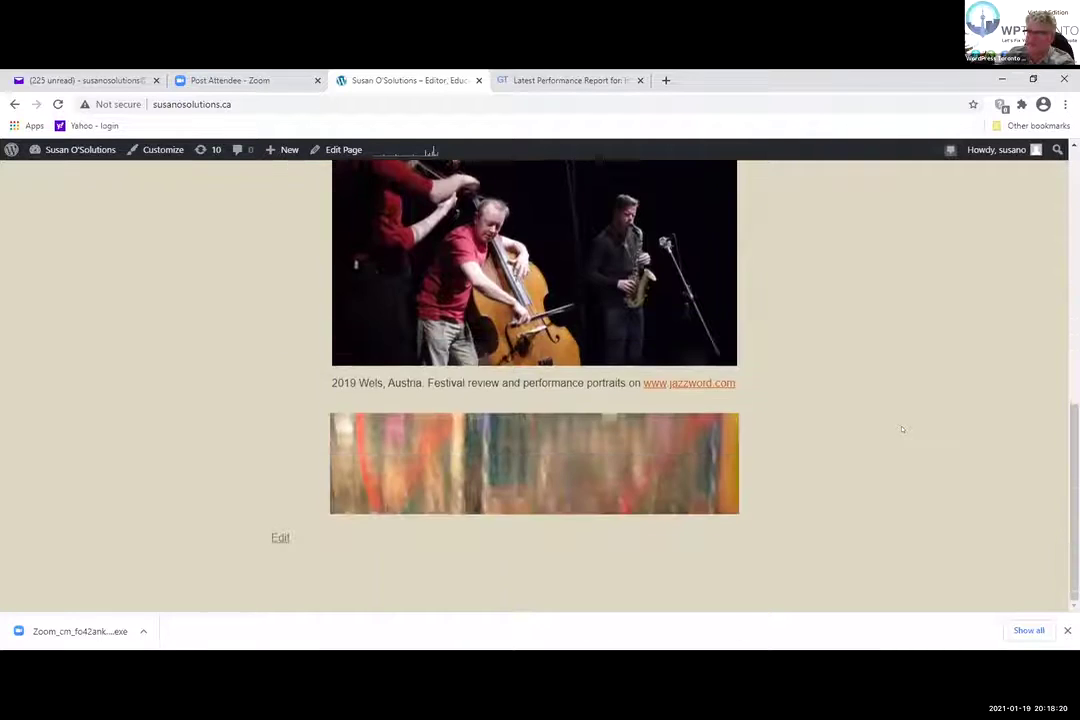
{"action": "scroll", "coordinate": [901, 429], "scroll_direction": "up", "scroll_amount": 3}
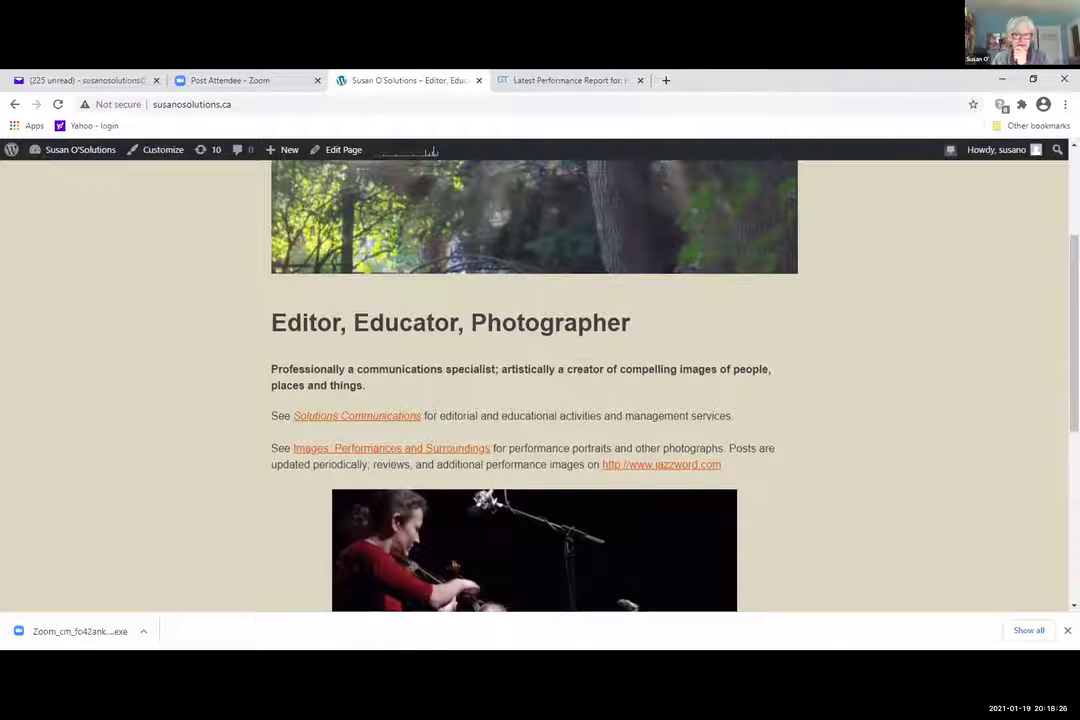
{"action": "scroll", "coordinate": [855, 434], "scroll_direction": "down", "scroll_amount": 2}
{"action": "scroll", "coordinate": [855, 434], "scroll_direction": "down", "scroll_amount": 2}
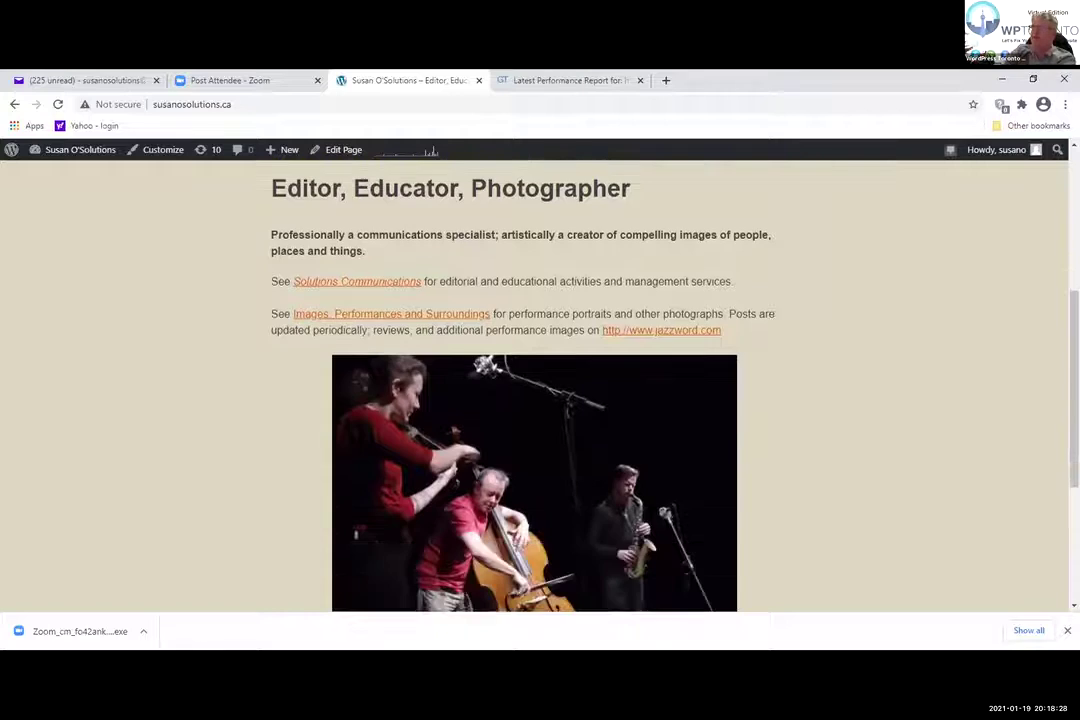
{"action": "scroll", "coordinate": [540, 400], "scroll_direction": "down", "scroll_amount": 1}
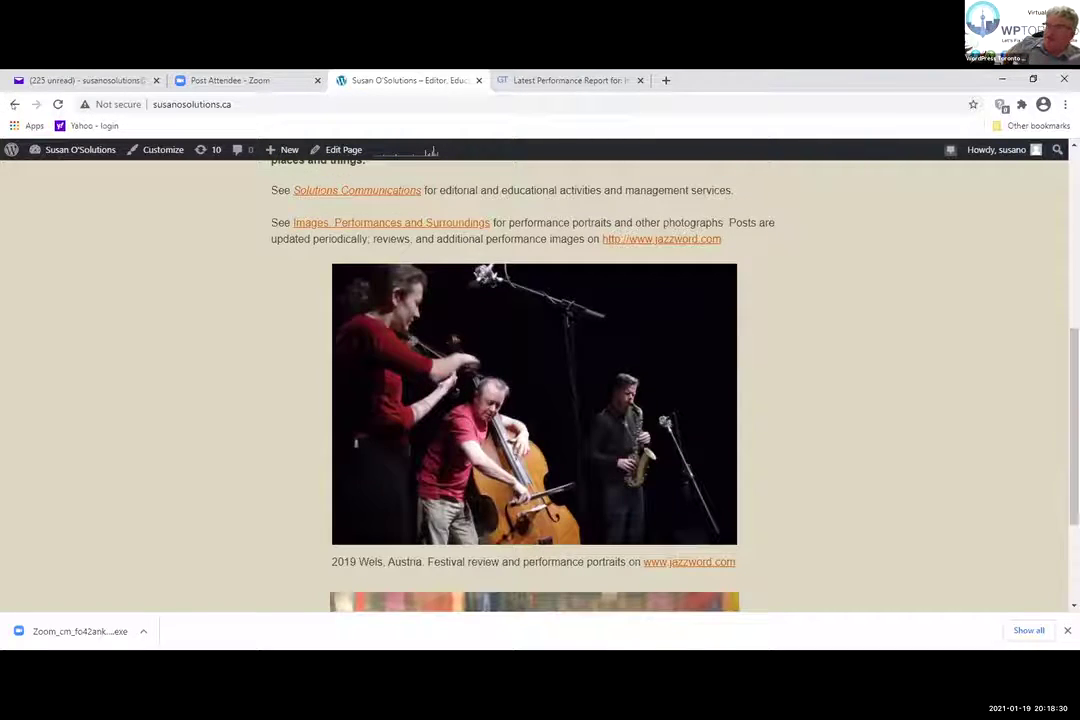
{"action": "scroll", "coordinate": [540, 400], "scroll_direction": "up", "scroll_amount": 2}
Step: Return to the front page's editor and examine its content from the title and header image down to the performance photo
{"action": "left_click", "coordinate": [14, 104]}
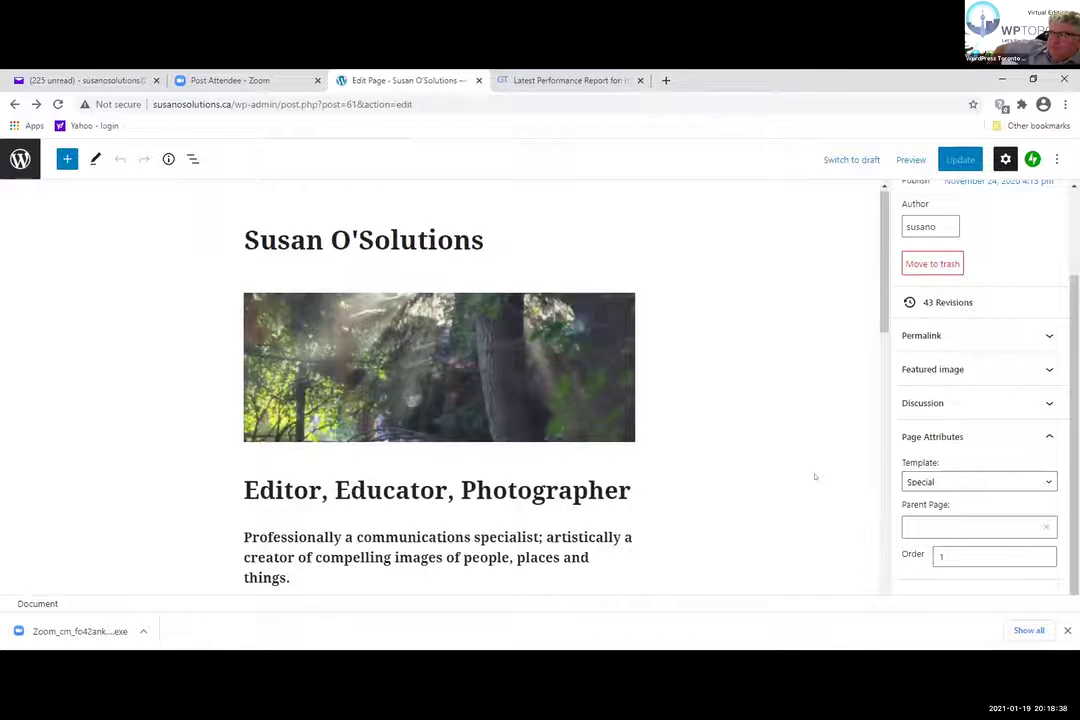
{"action": "scroll", "coordinate": [815, 476], "scroll_direction": "down", "scroll_amount": 3}
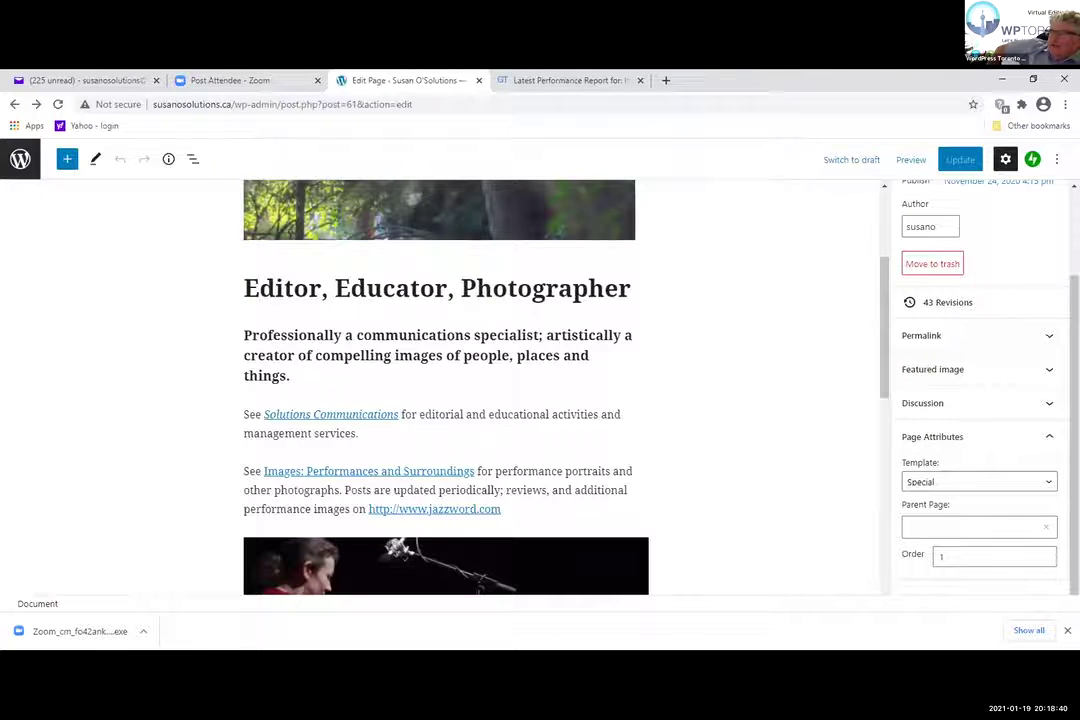
{"action": "scroll", "coordinate": [815, 476], "scroll_direction": "down", "scroll_amount": 2}
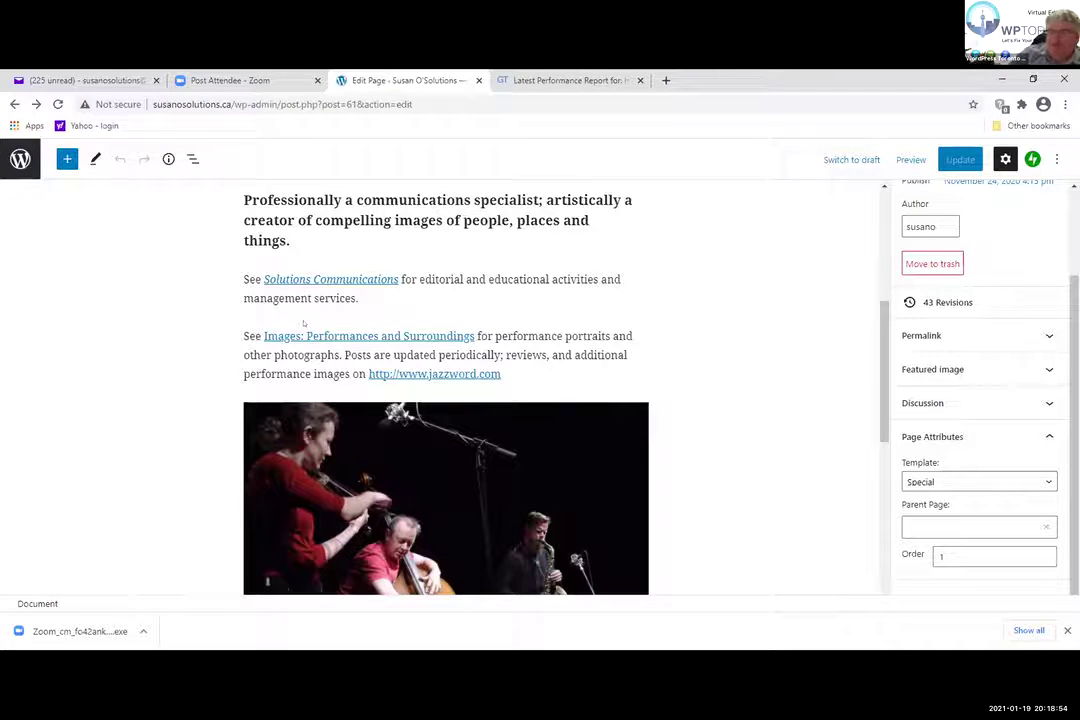
{"action": "scroll", "coordinate": [616, 302], "scroll_direction": "up", "scroll_amount": 5}
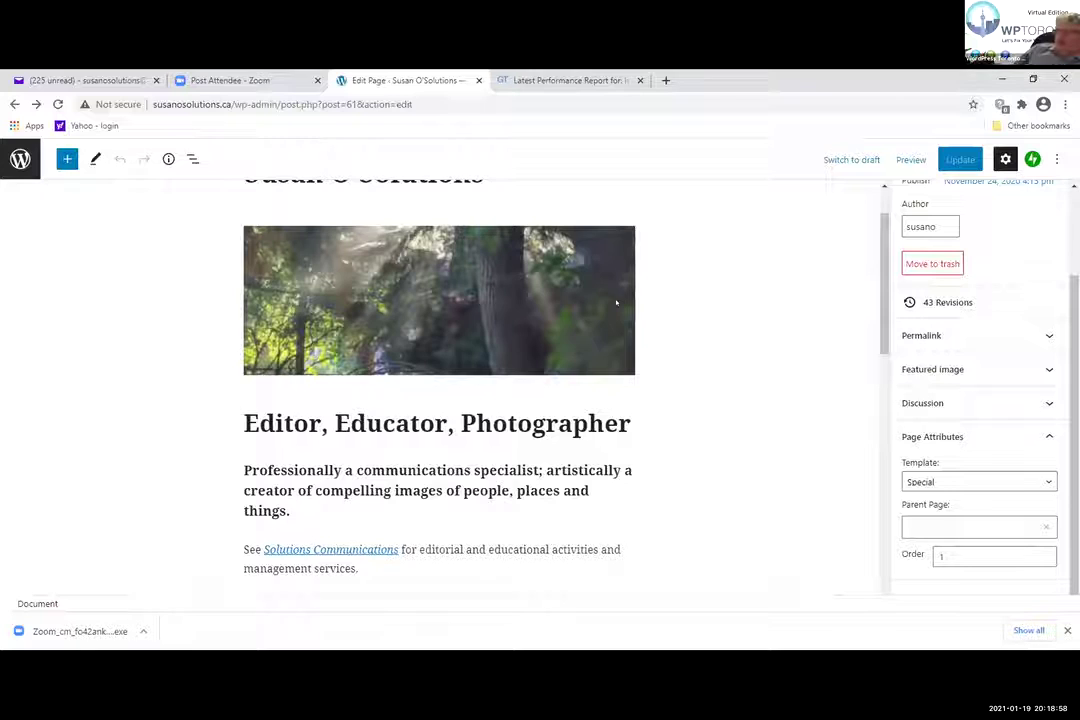
{"action": "scroll", "coordinate": [747, 366], "scroll_direction": "up", "scroll_amount": 1}
{"action": "scroll", "coordinate": [1022, 424], "scroll_direction": "down", "scroll_amount": 1}
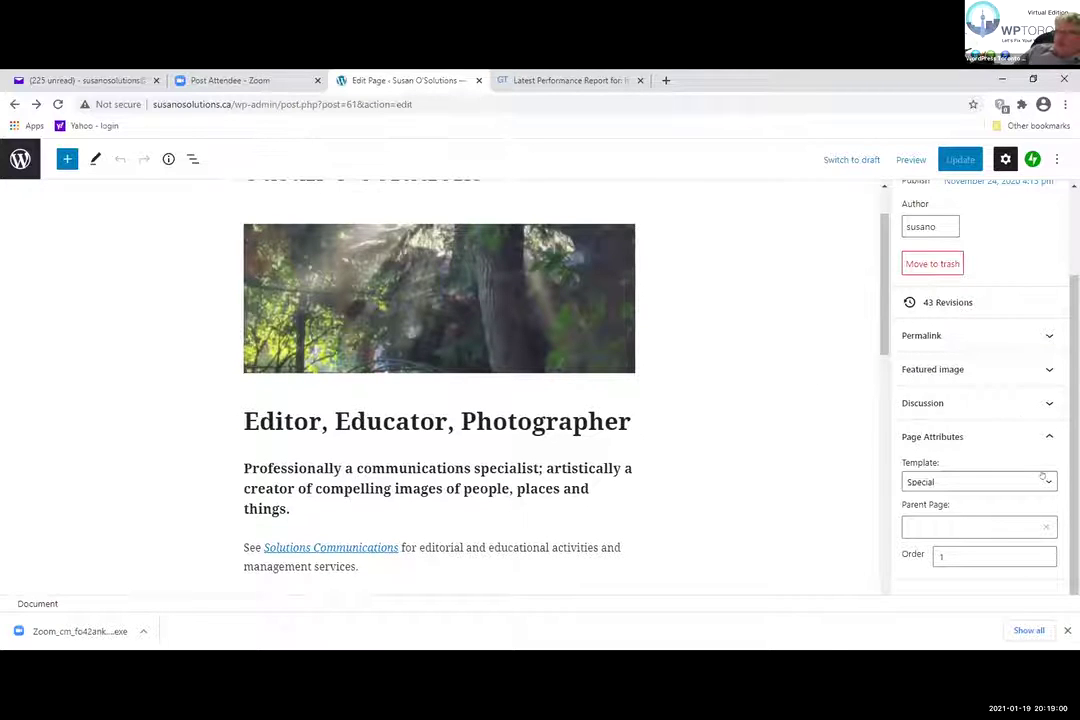
{"action": "scroll", "coordinate": [1043, 478], "scroll_direction": "down", "scroll_amount": 5}
{"action": "scroll", "coordinate": [1029, 484], "scroll_direction": "down", "scroll_amount": 1}
Step: Set the front page's template to Default template and update the page
{"action": "left_click", "coordinate": [1029, 484]}
{"action": "left_click", "coordinate": [930, 496]}
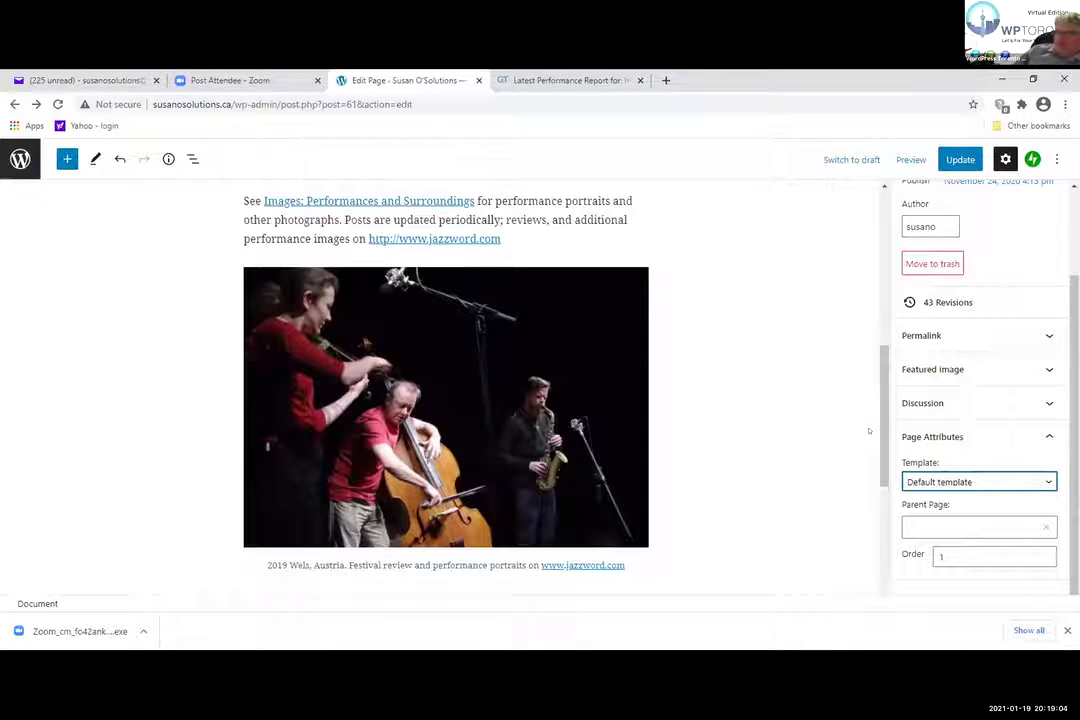
{"action": "scroll", "coordinate": [241, 501], "scroll_direction": "down", "scroll_amount": 2}
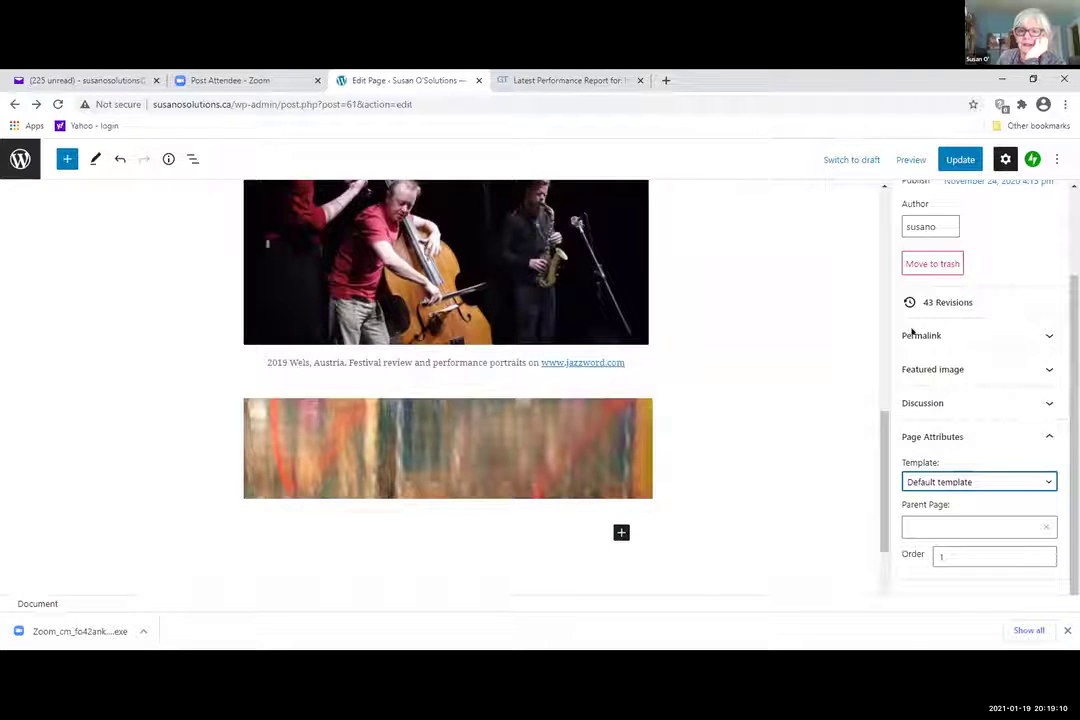
{"action": "left_click", "coordinate": [966, 161]}
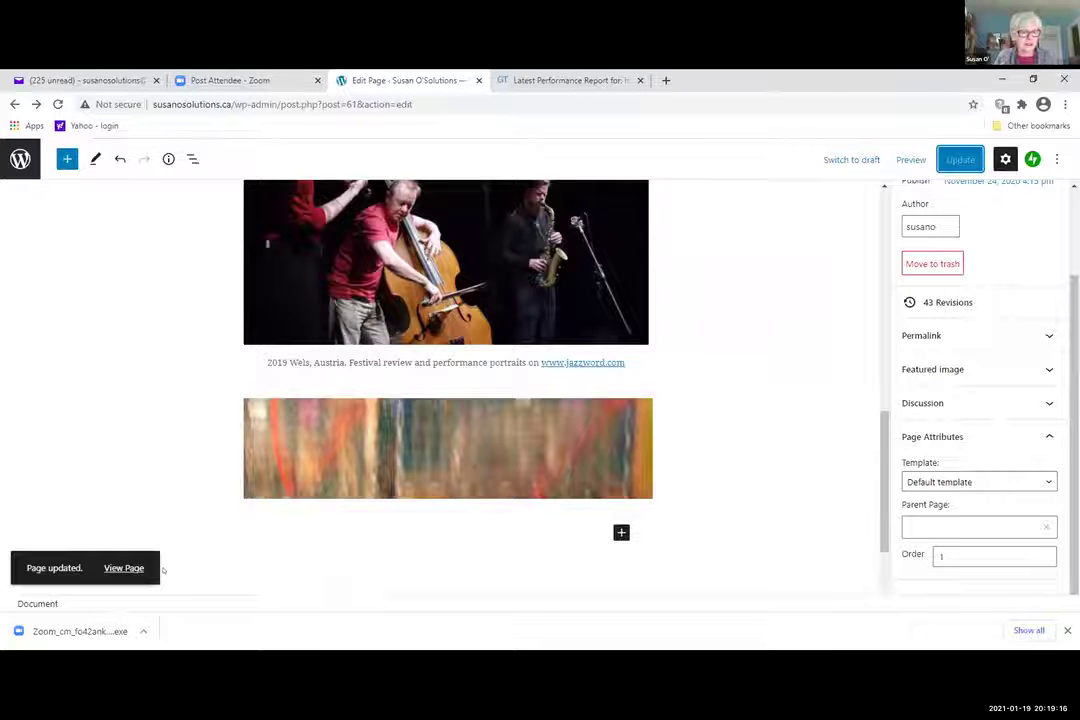
Step: View the updated page on the live site and check how the Default template lays out its text and images
{"action": "left_click", "coordinate": [124, 568]}
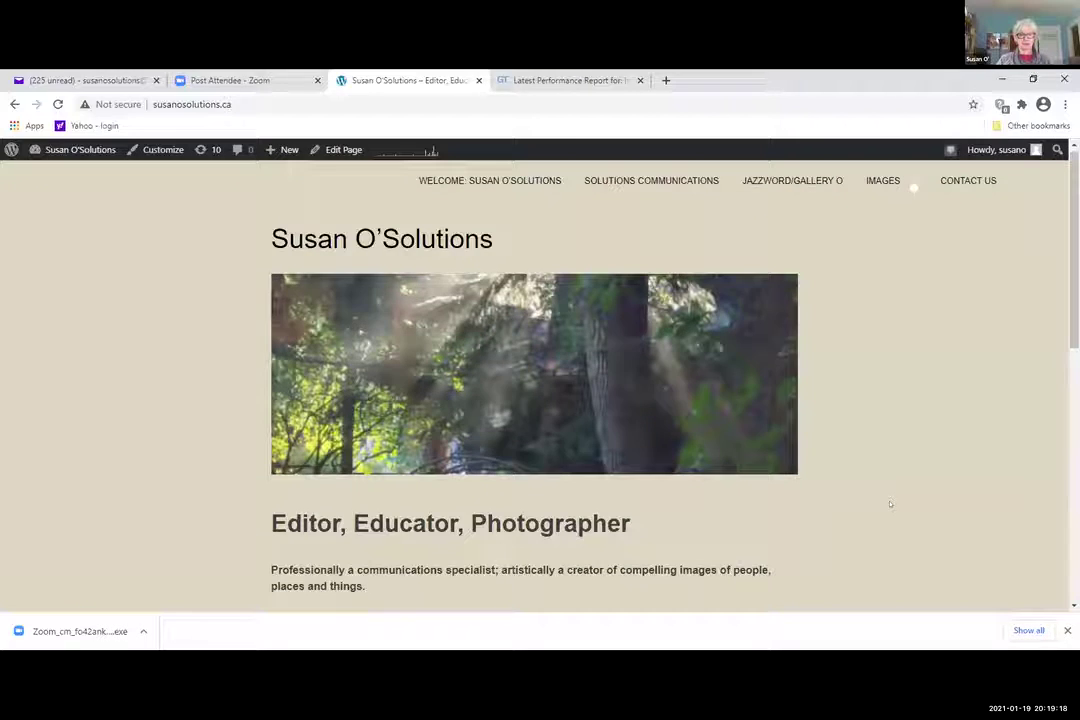
{"action": "scroll", "coordinate": [890, 504], "scroll_direction": "down", "scroll_amount": 8}
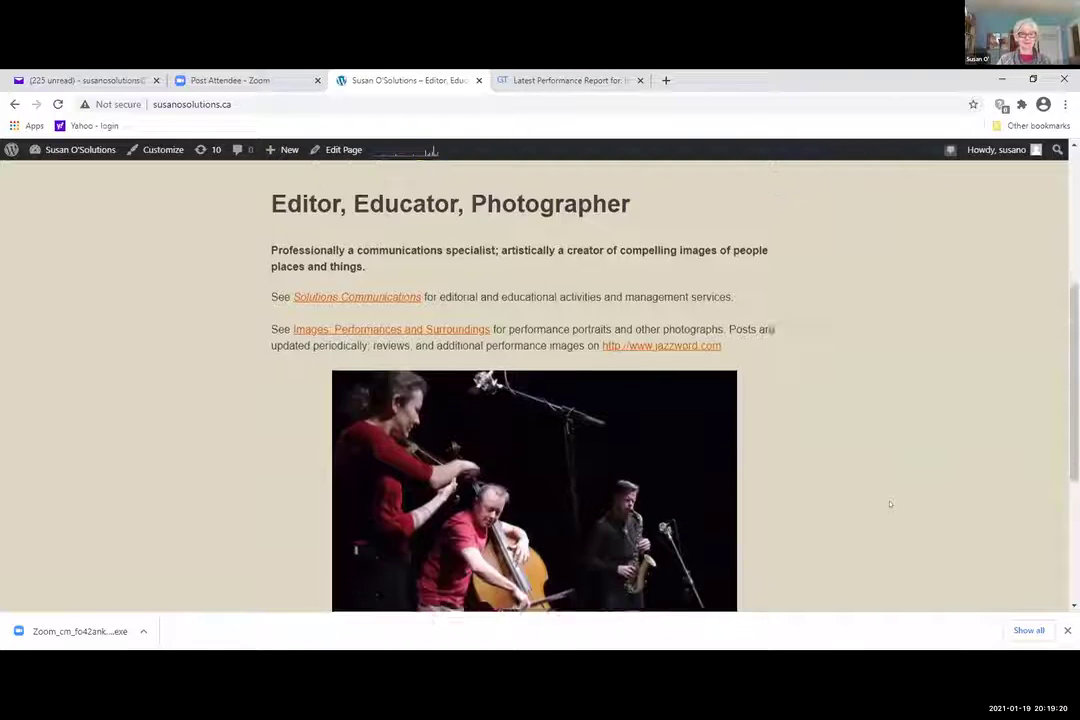